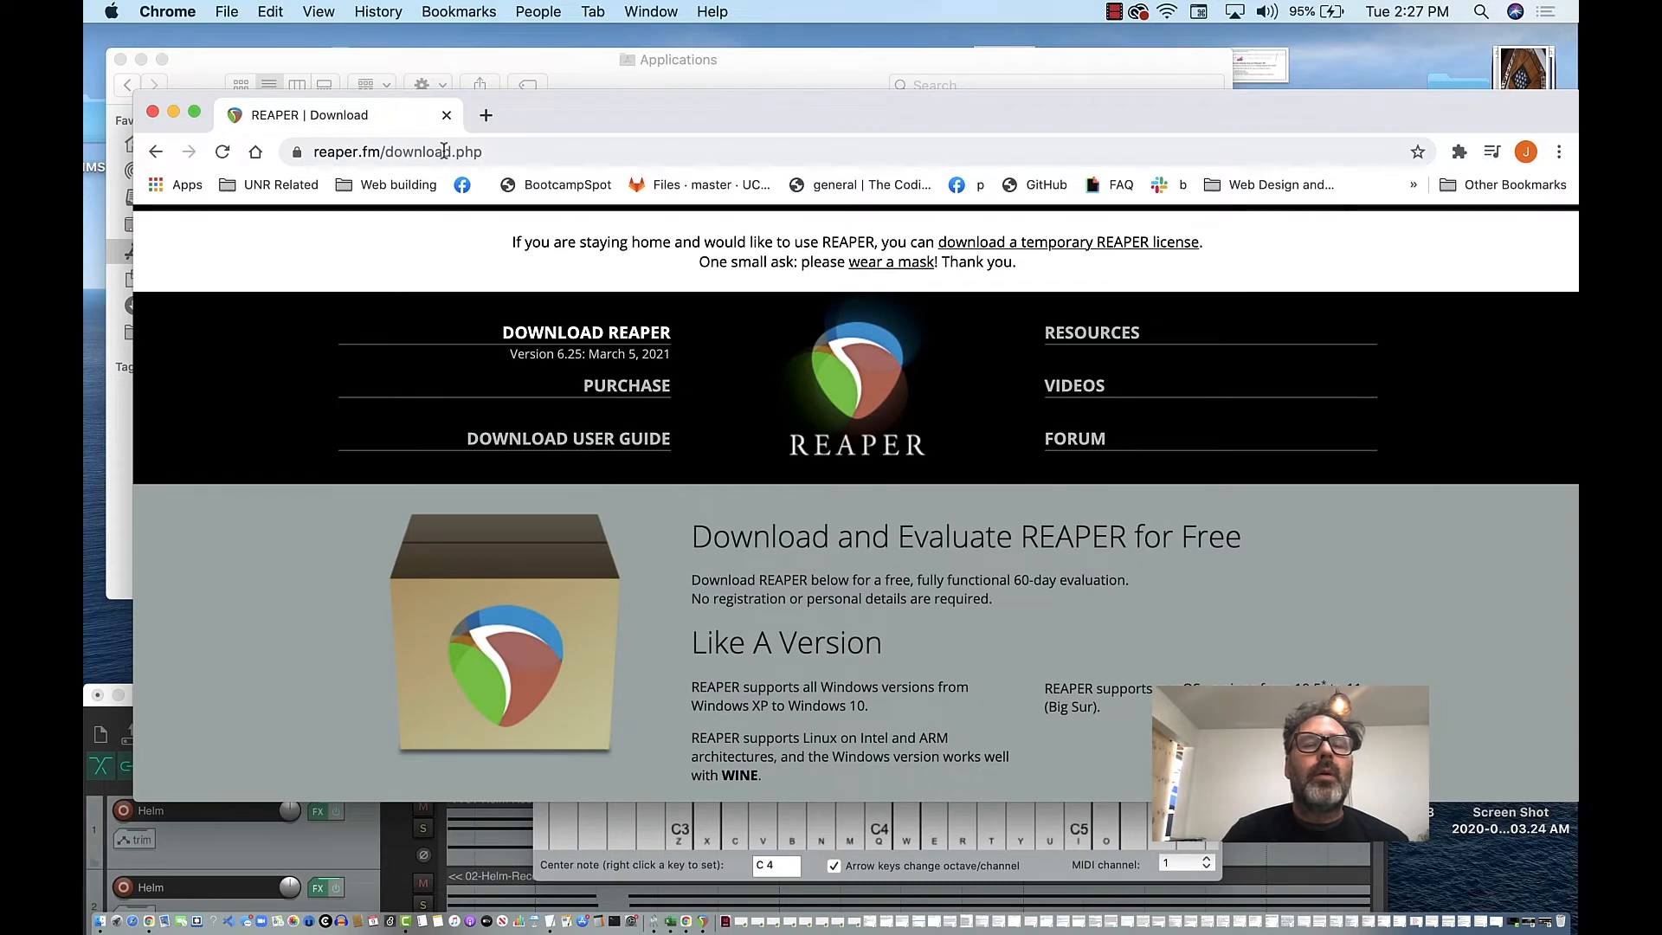
Look through the REAPER download options for Windows, macOS and Linux on the download page
scroll(786, 610, down, 10)
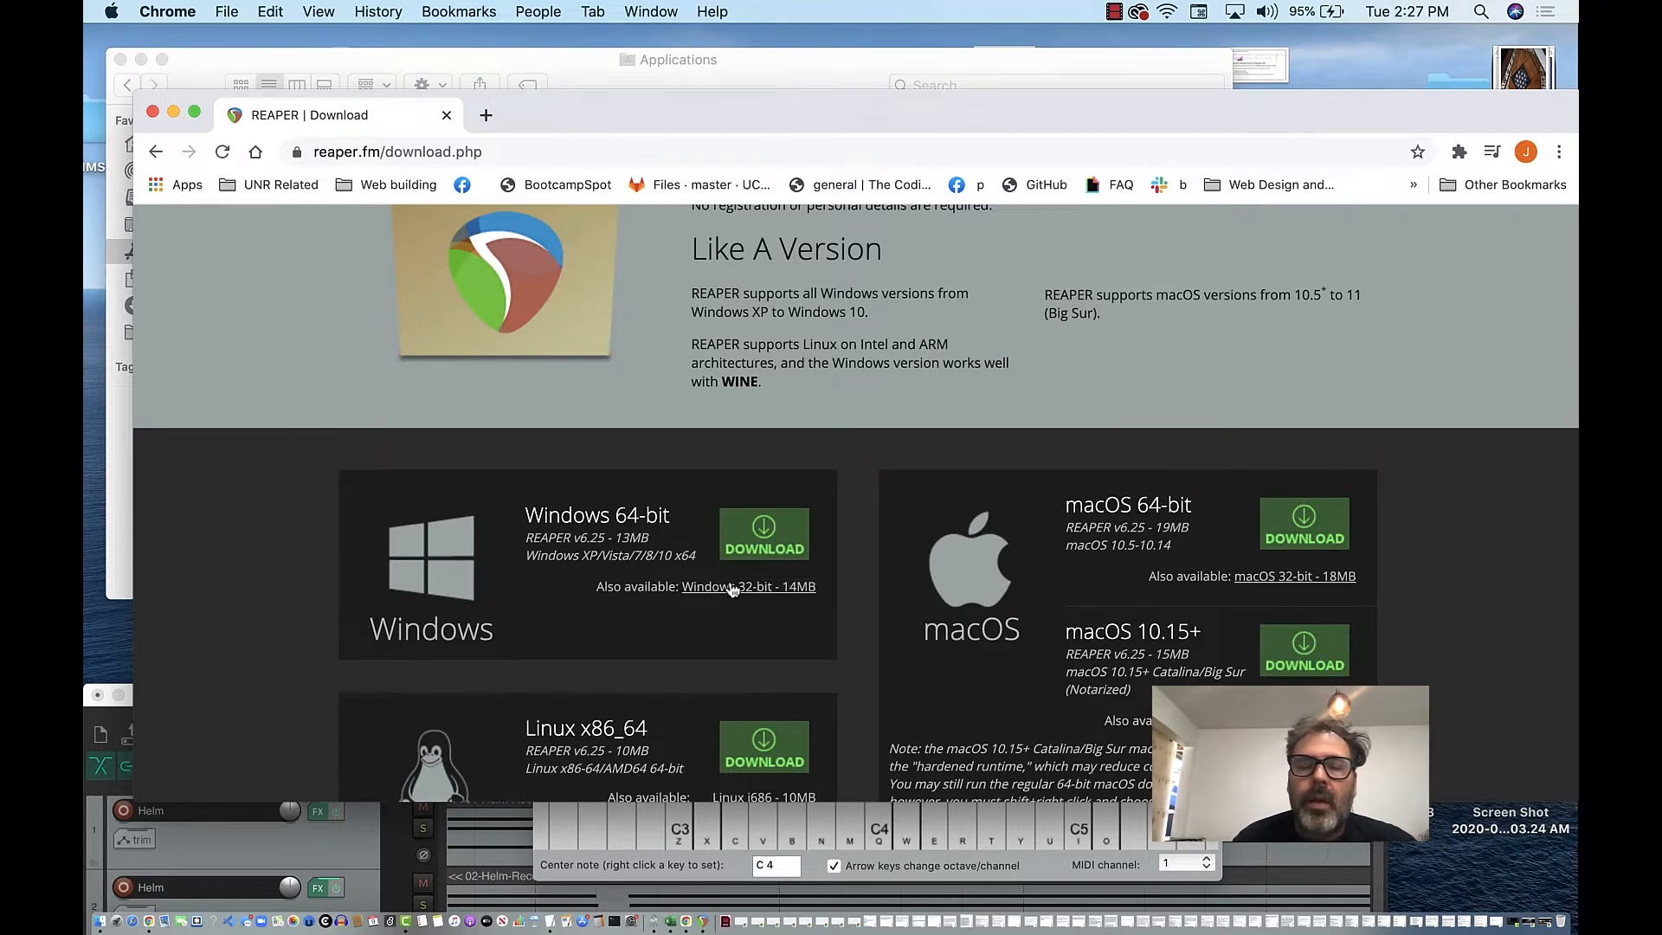
scroll(709, 641, down, 7)
scroll(701, 655, down, 8)
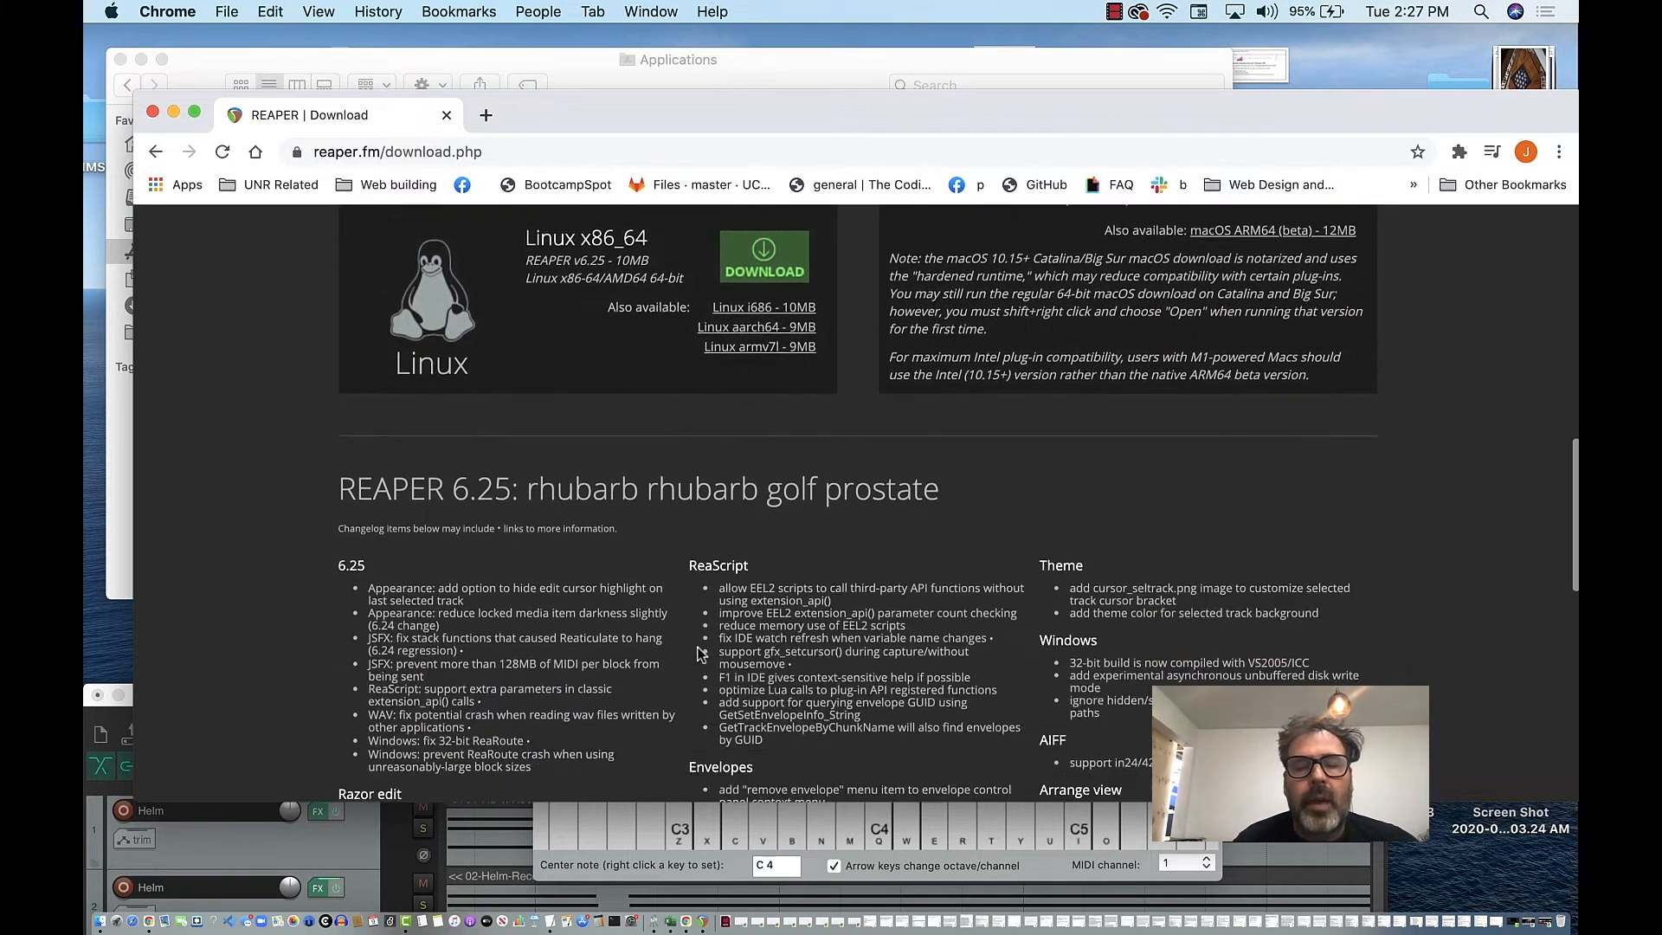
scroll(701, 655, up, 15)
scroll(701, 655, down, 6)
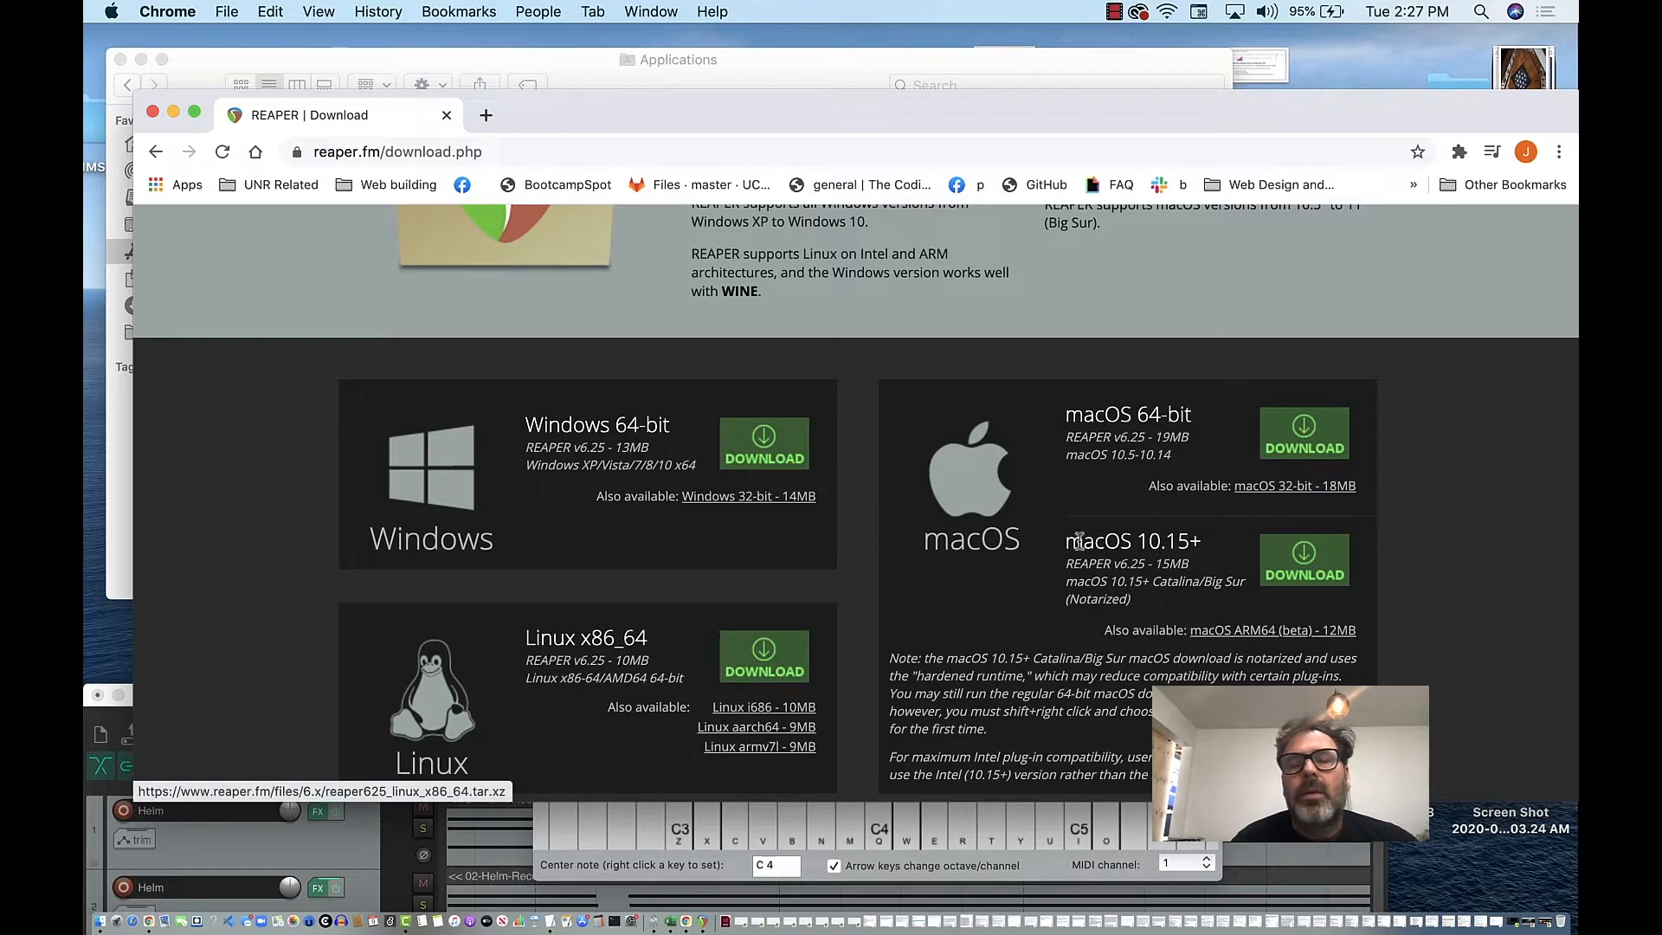
scroll(995, 303, up, 6)
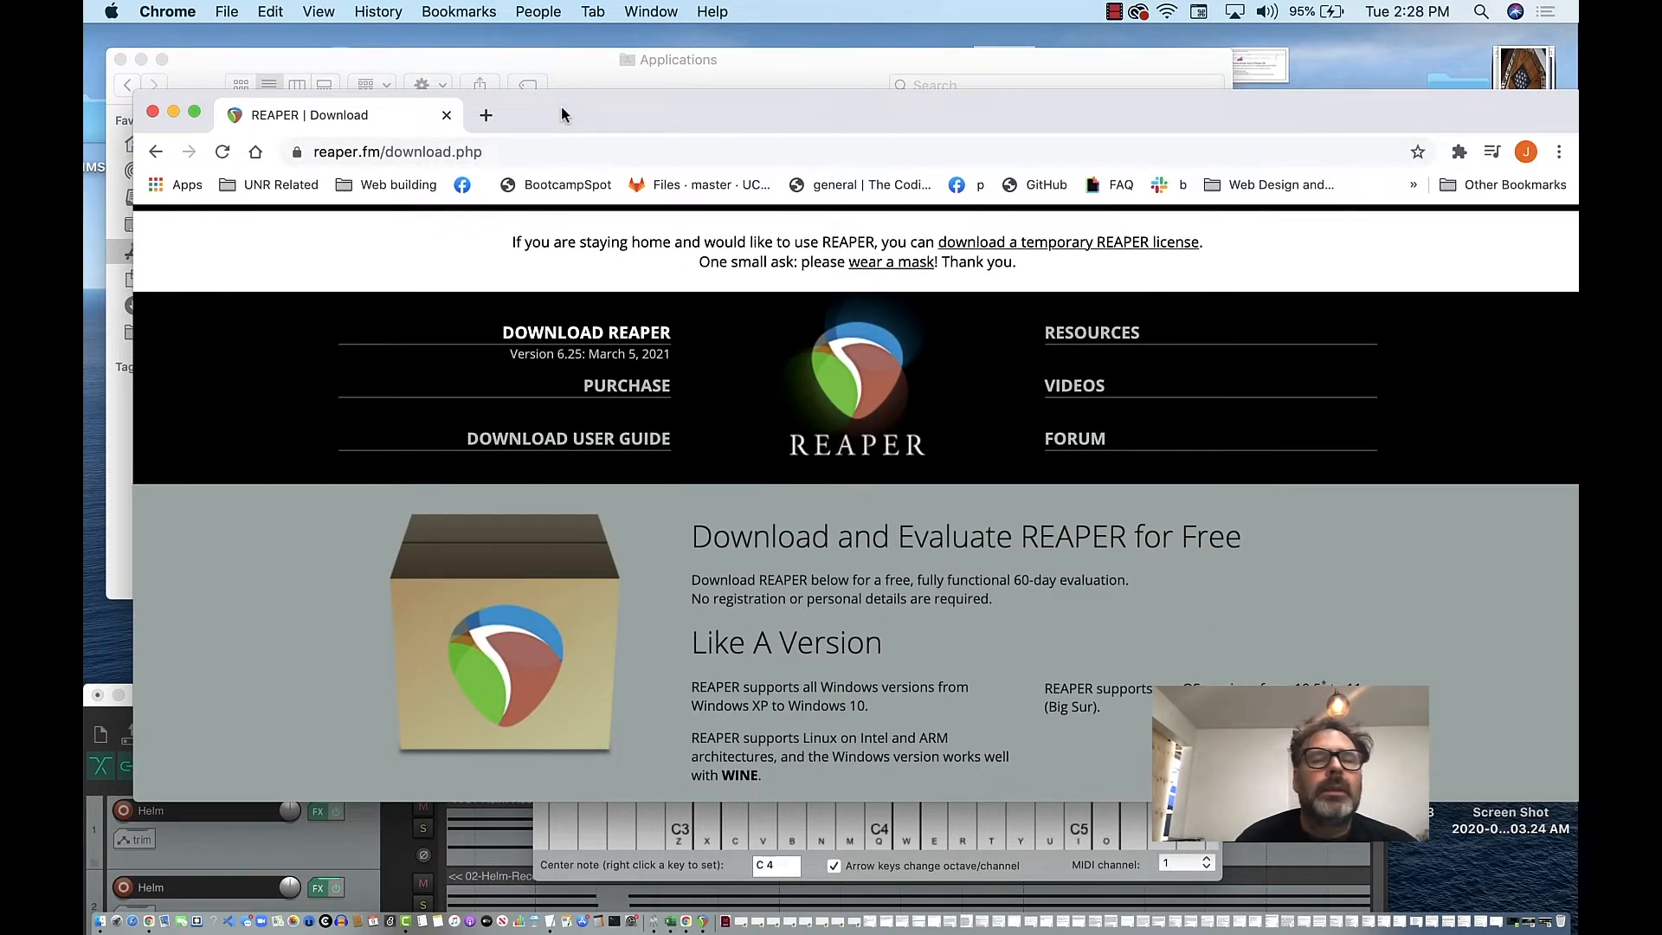
Uncover the Applications folder behind the browser and launch REAPER64 from it
drag(561, 107, 588, 159)
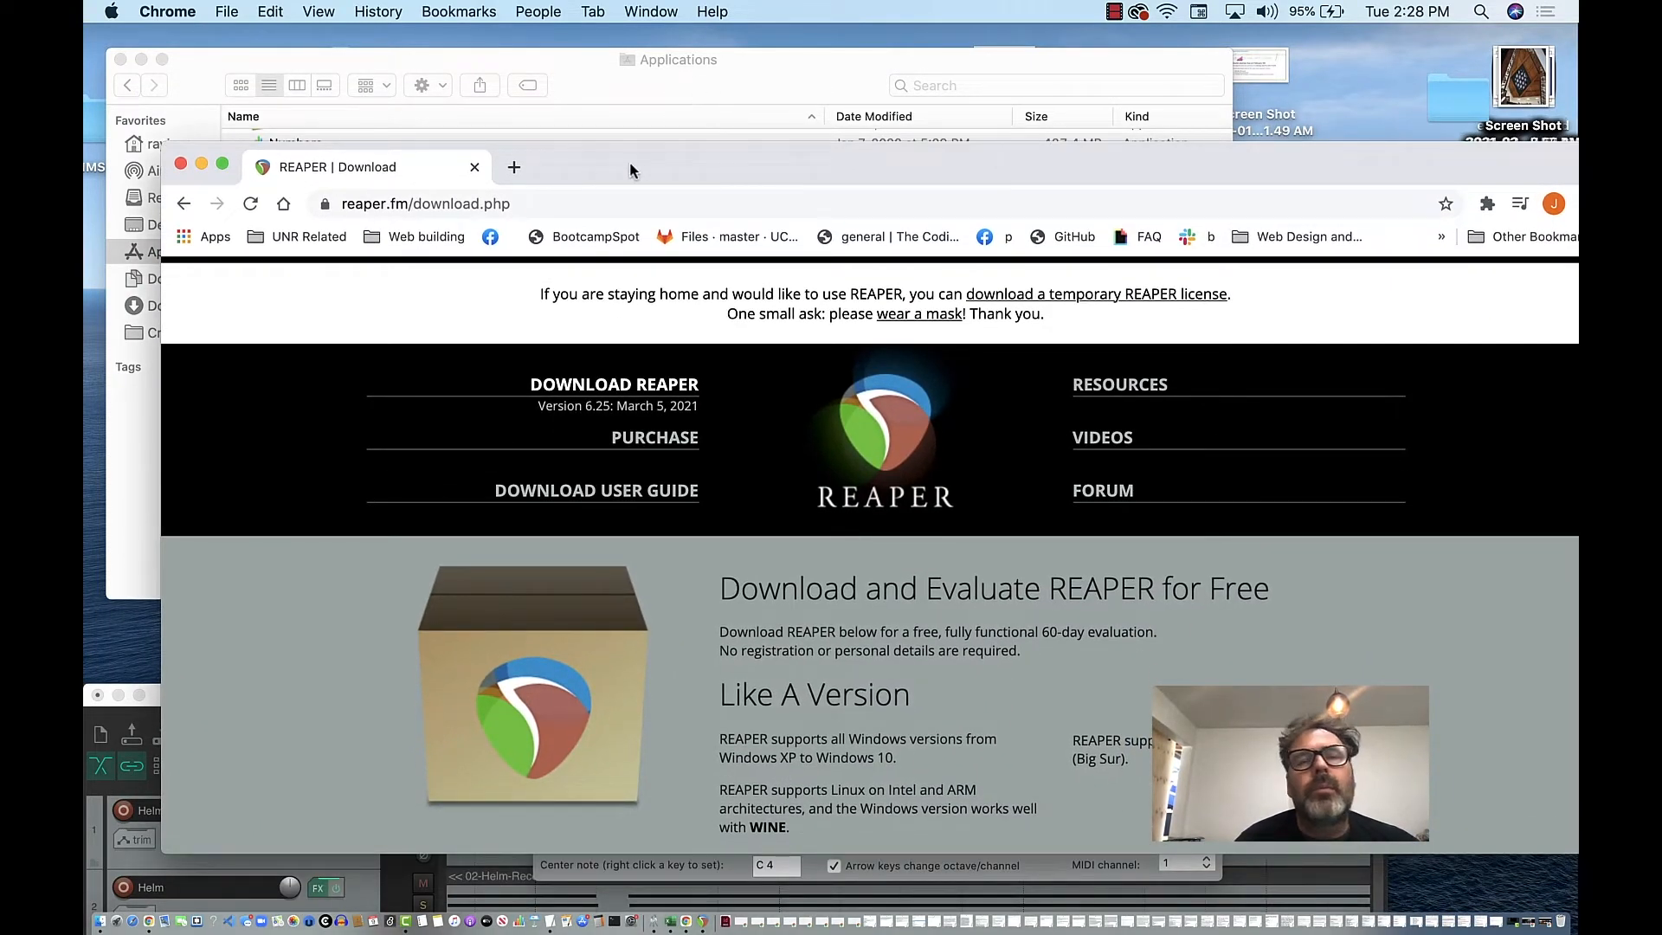
click(613, 86)
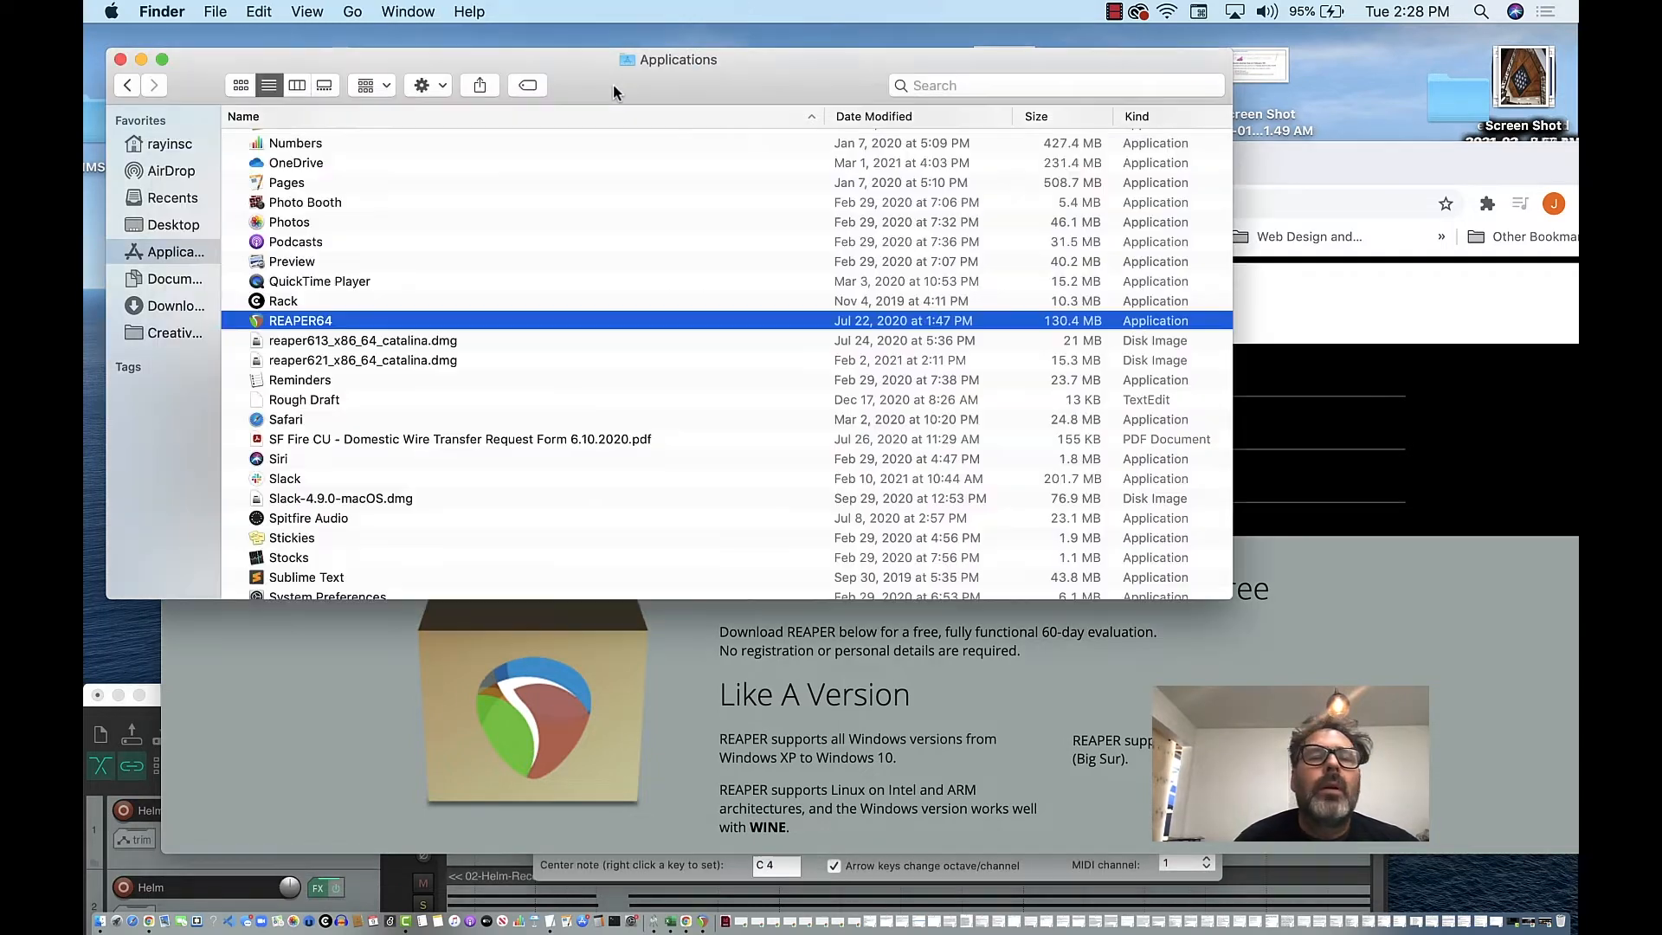
double_click(285, 321)
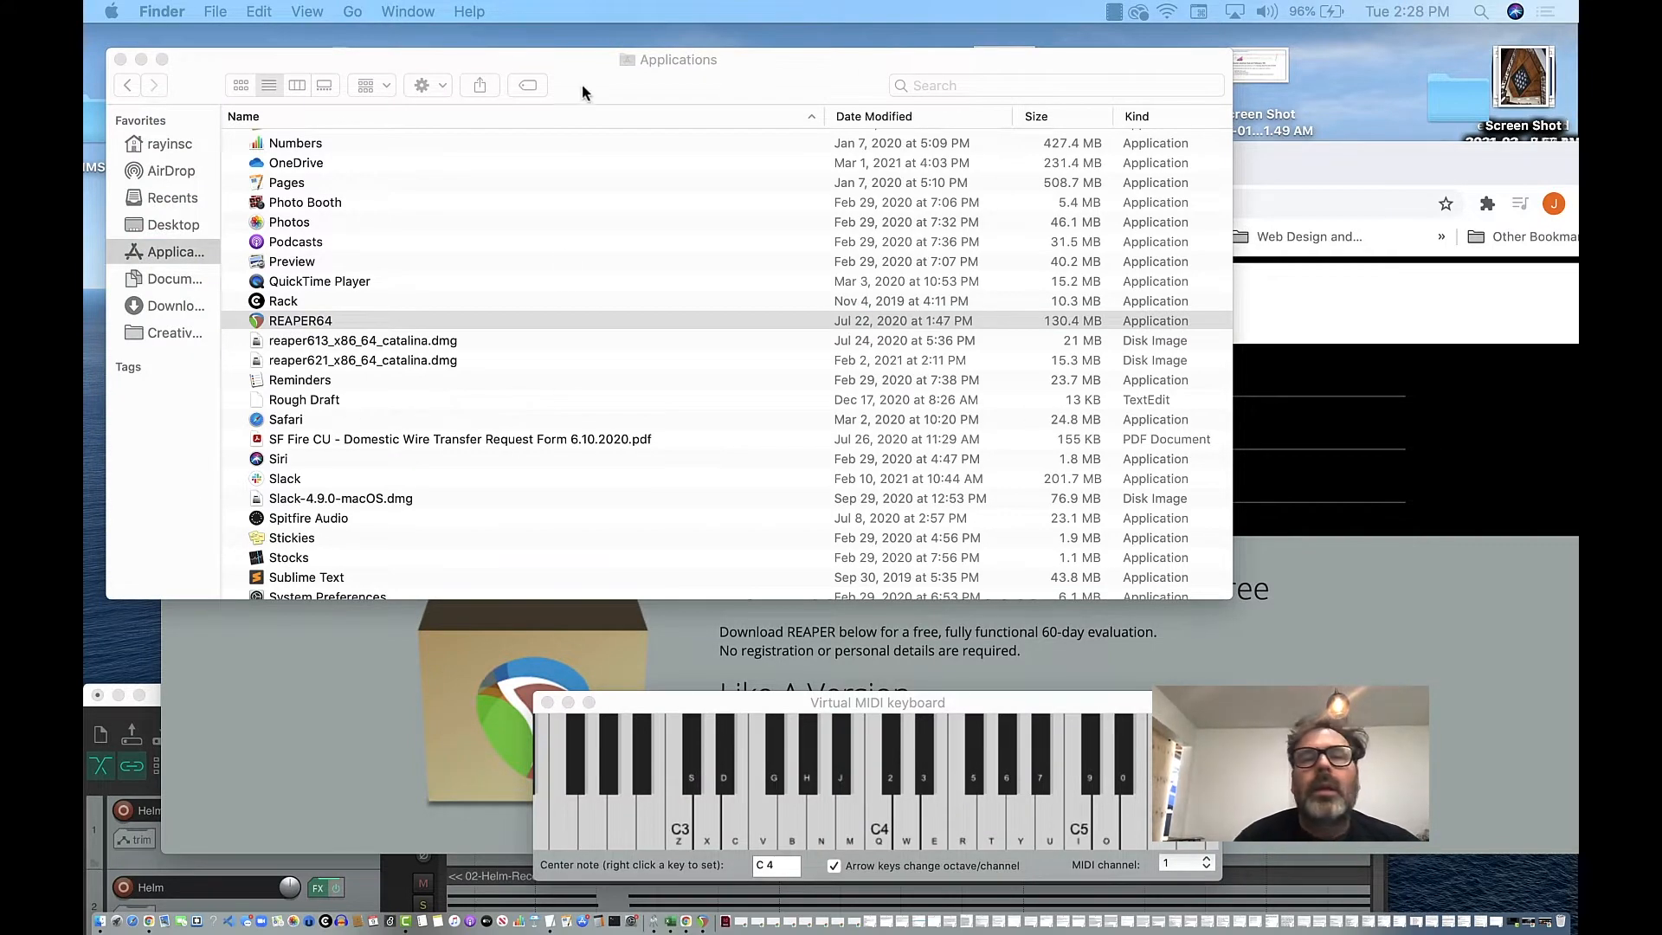
Close the Applications folder window and move the browser window away from the REAPER window
click(203, 61)
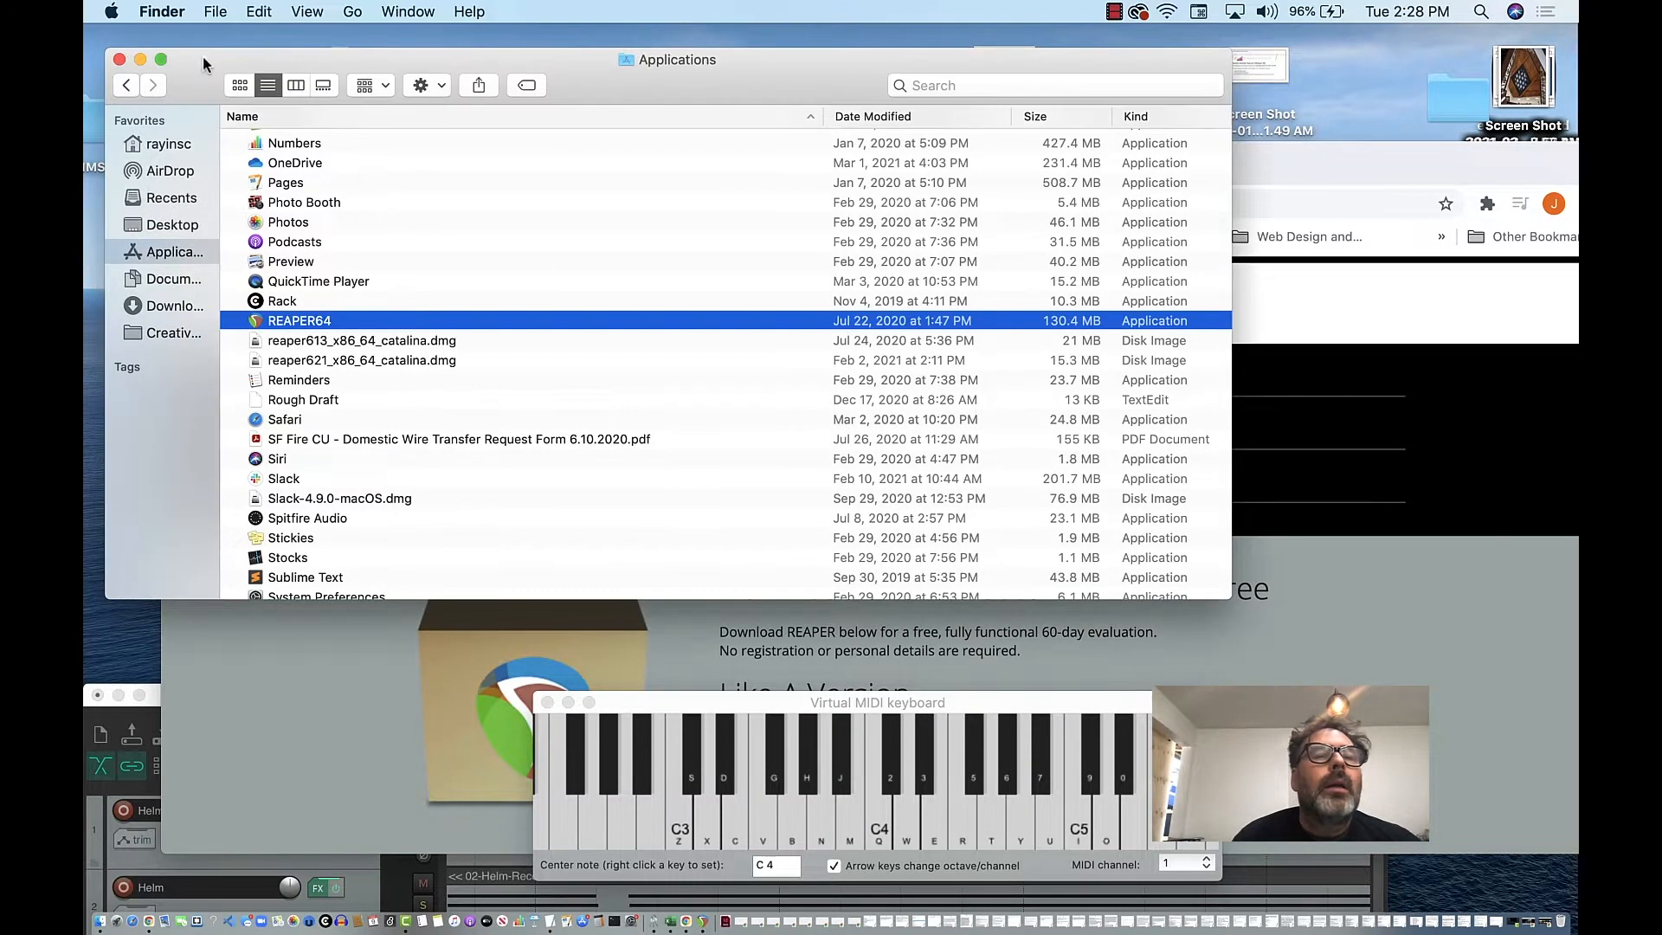
click(118, 60)
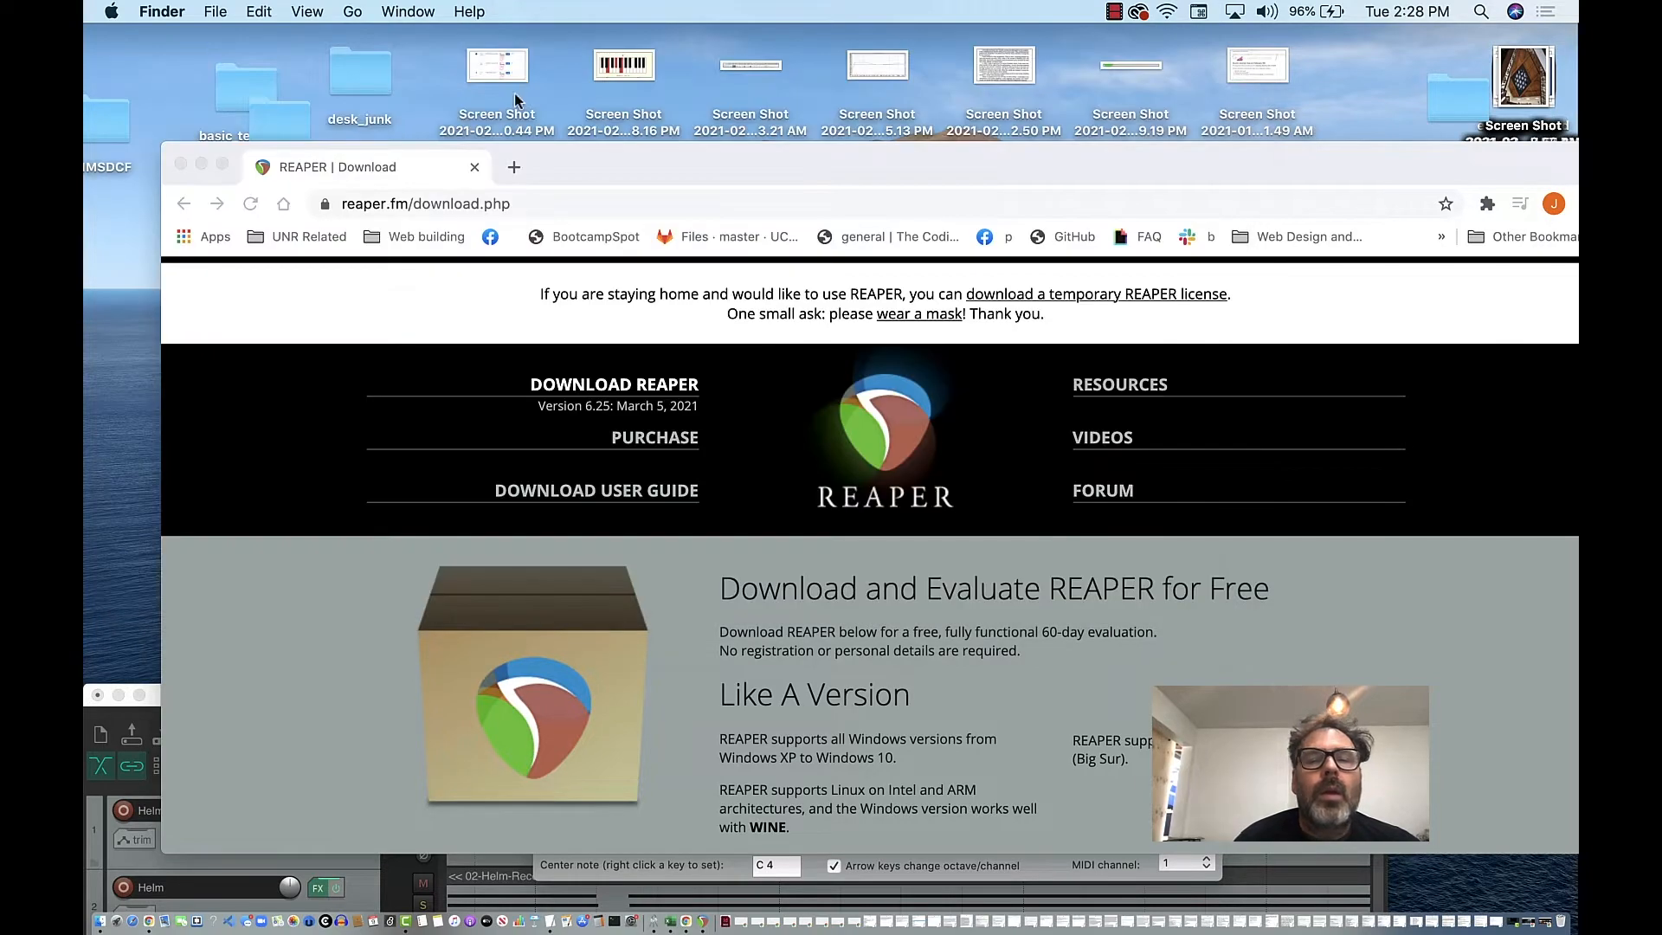
click(606, 165)
drag(606, 169, 797, 276)
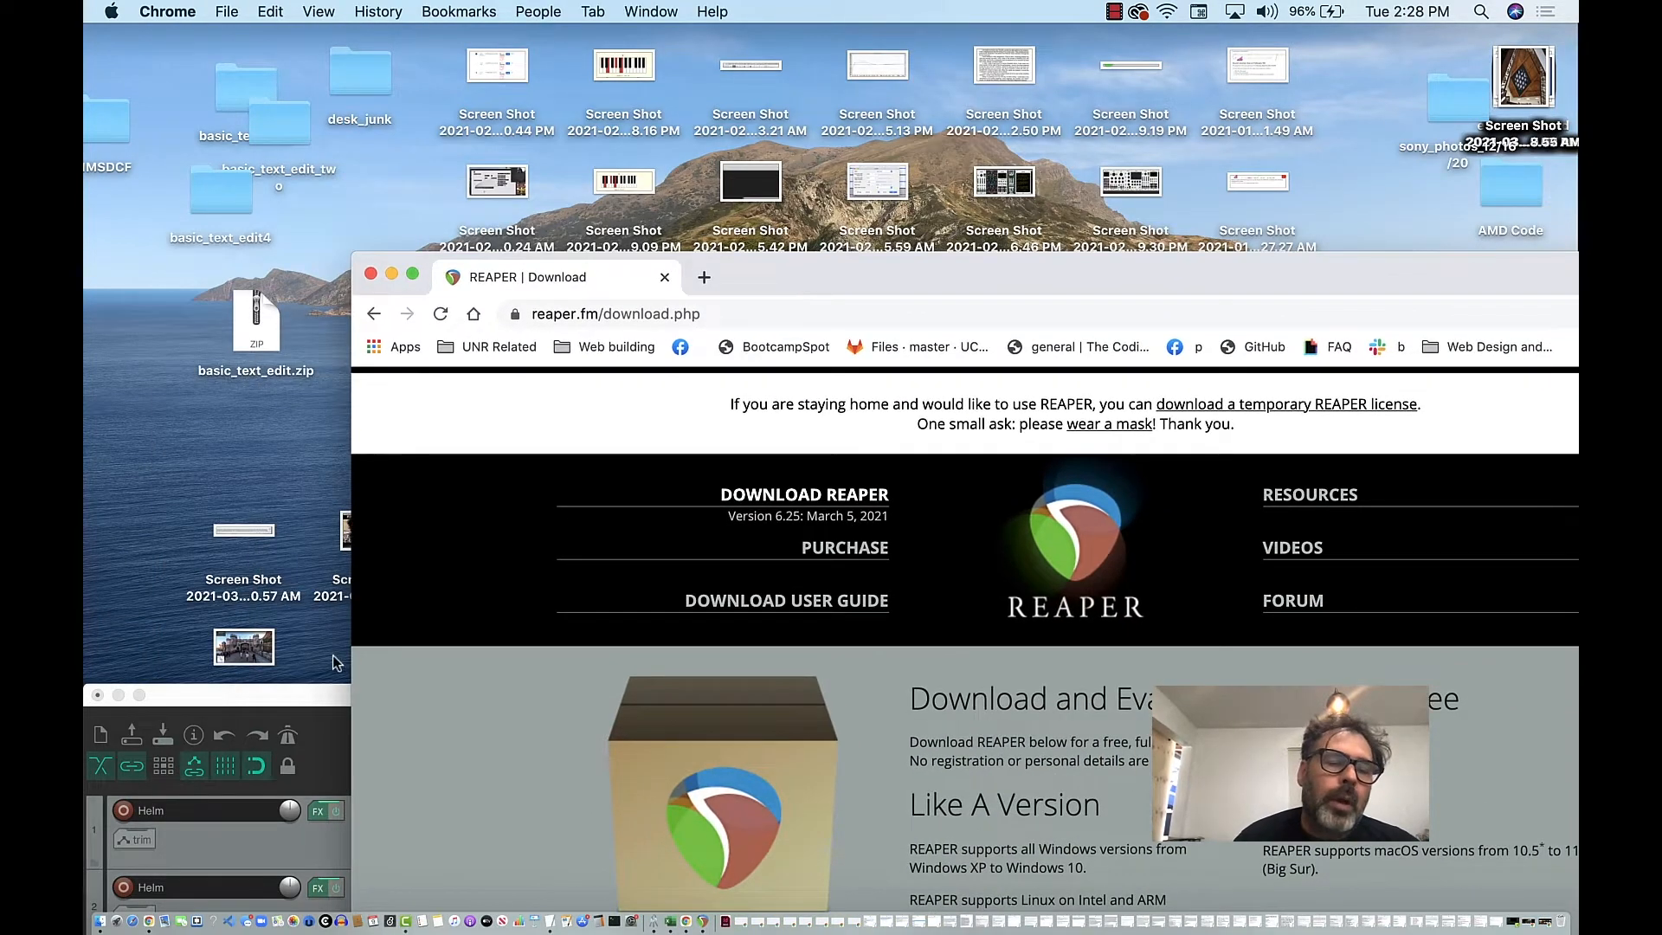
Switch to the basic_helm project in REAPER and move its window up so it is fully in view
drag(286, 696, 313, 76)
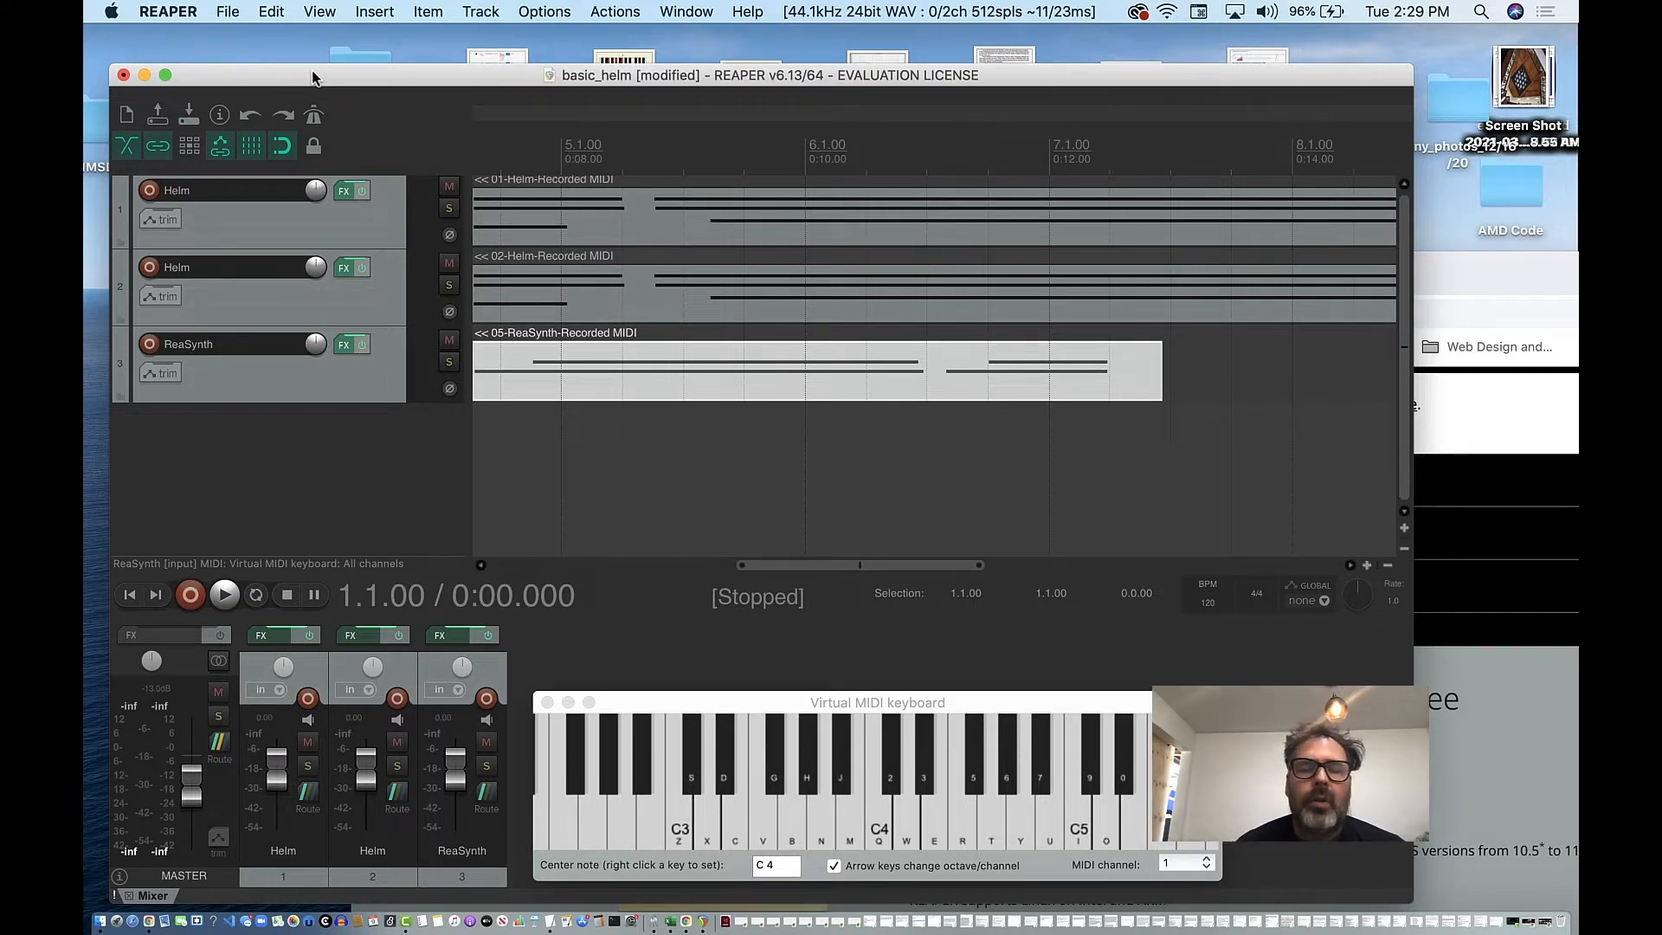
mouse_move(313, 77)
mouse_down()
mouse_move(318, 46)
mouse_move(300, 57)
mouse_up()
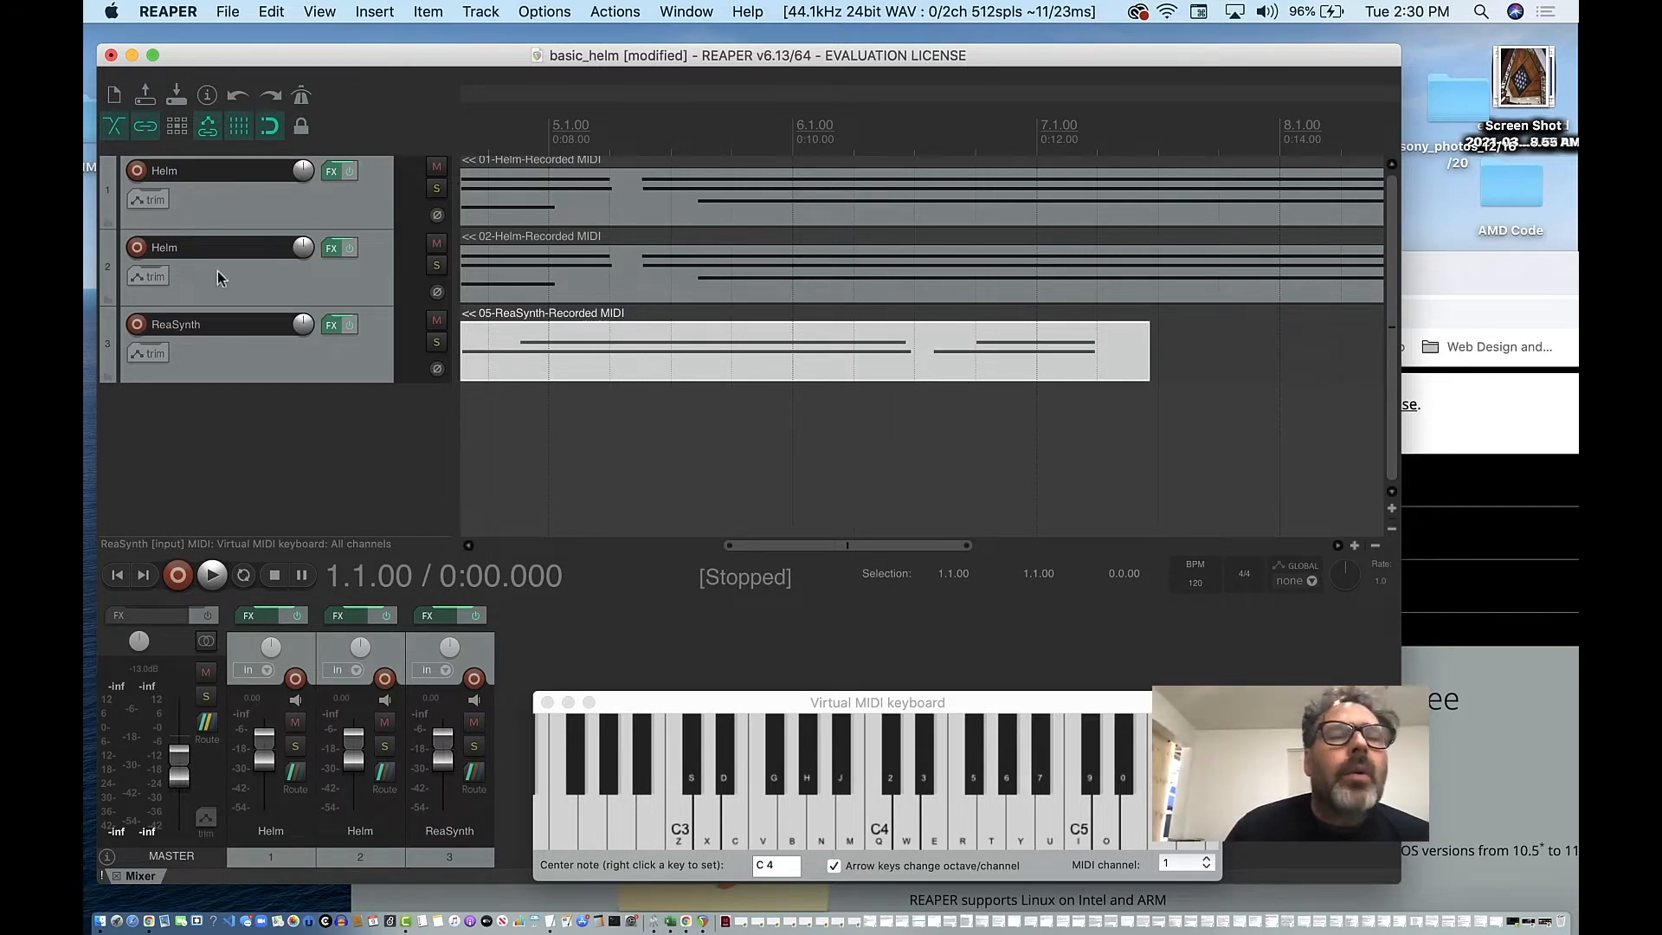
drag(292, 55, 344, 34)
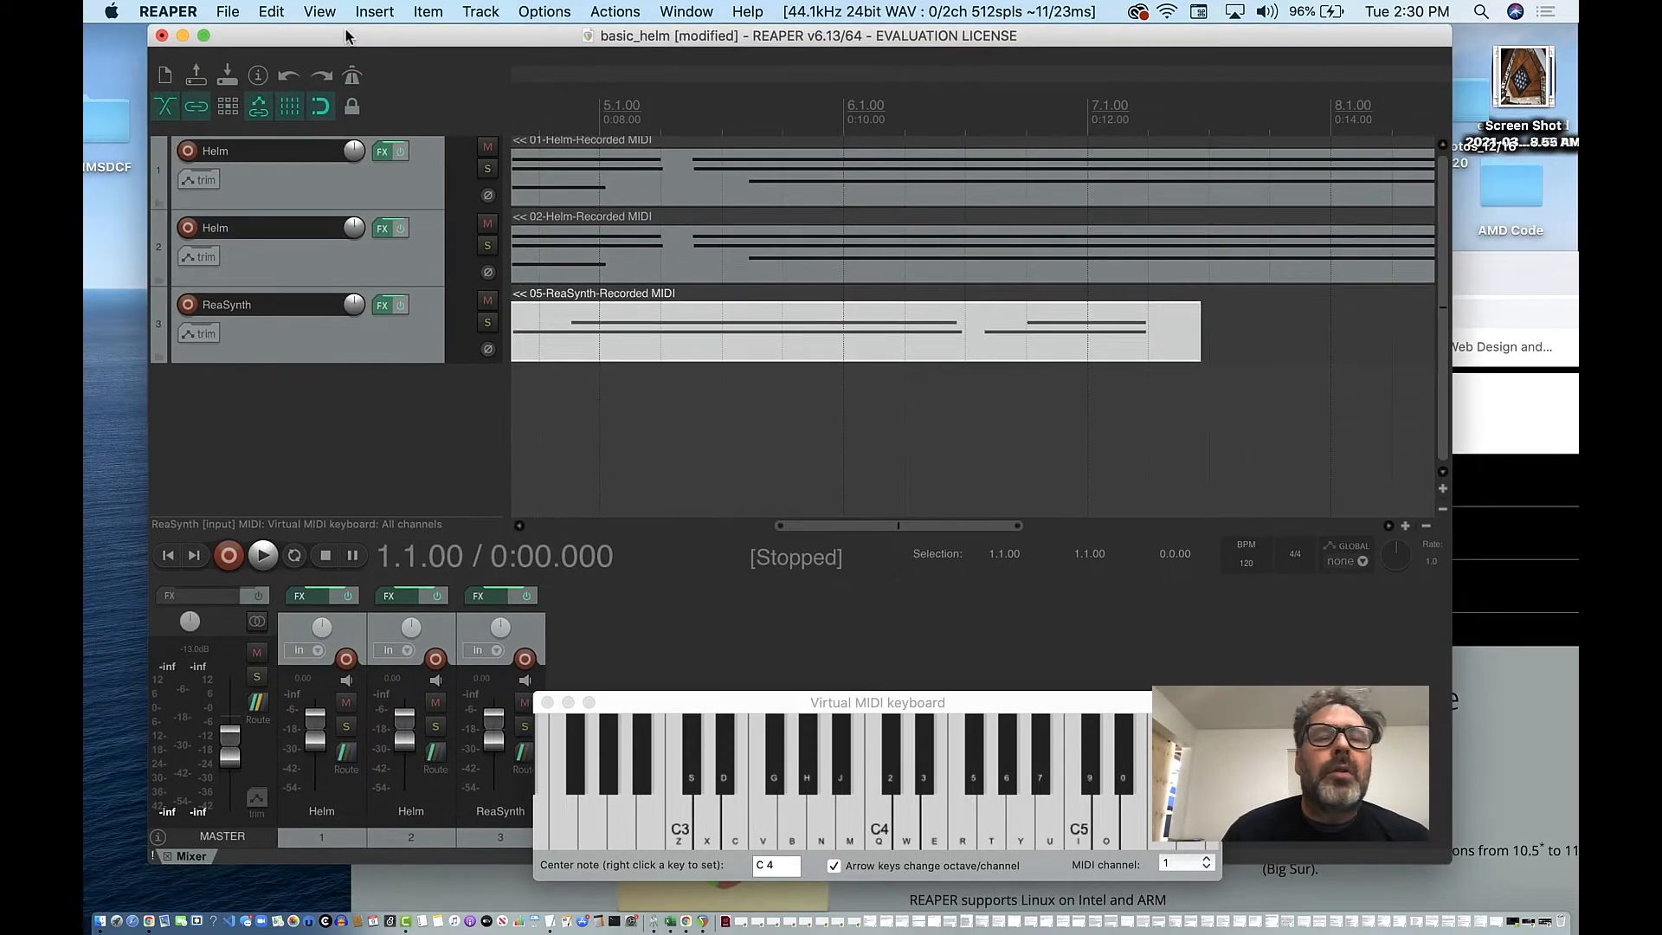
Delete the ReaSynth track and both Helm tracks from the project
click(260, 351)
key(Delete)
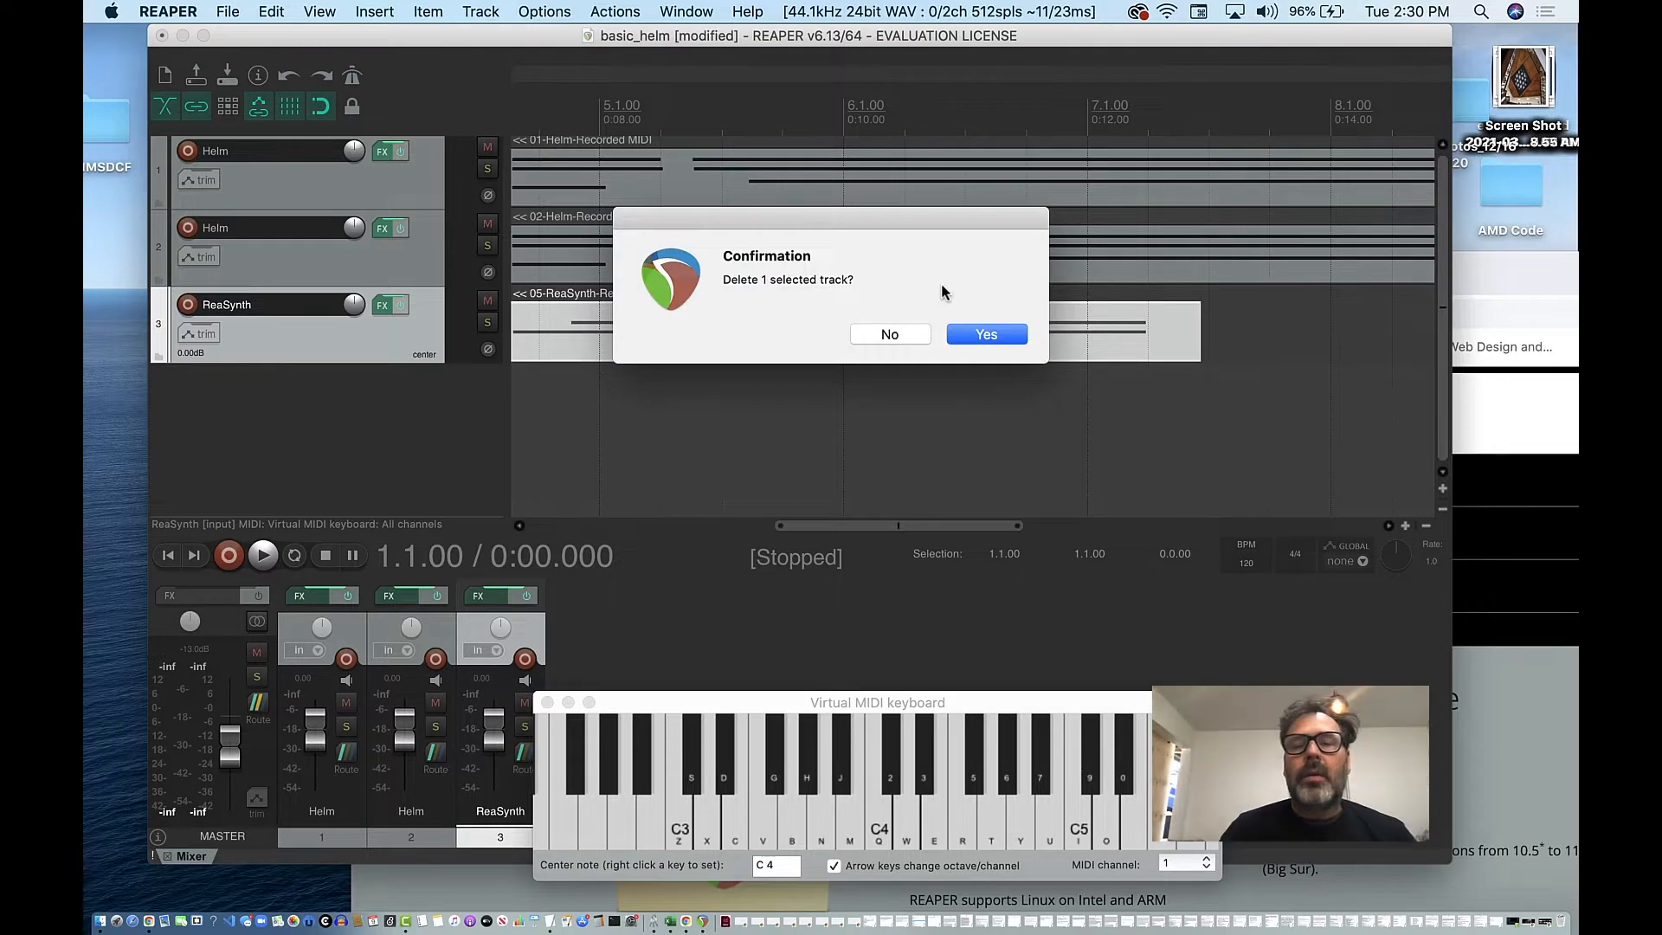
click(966, 332)
click(338, 262)
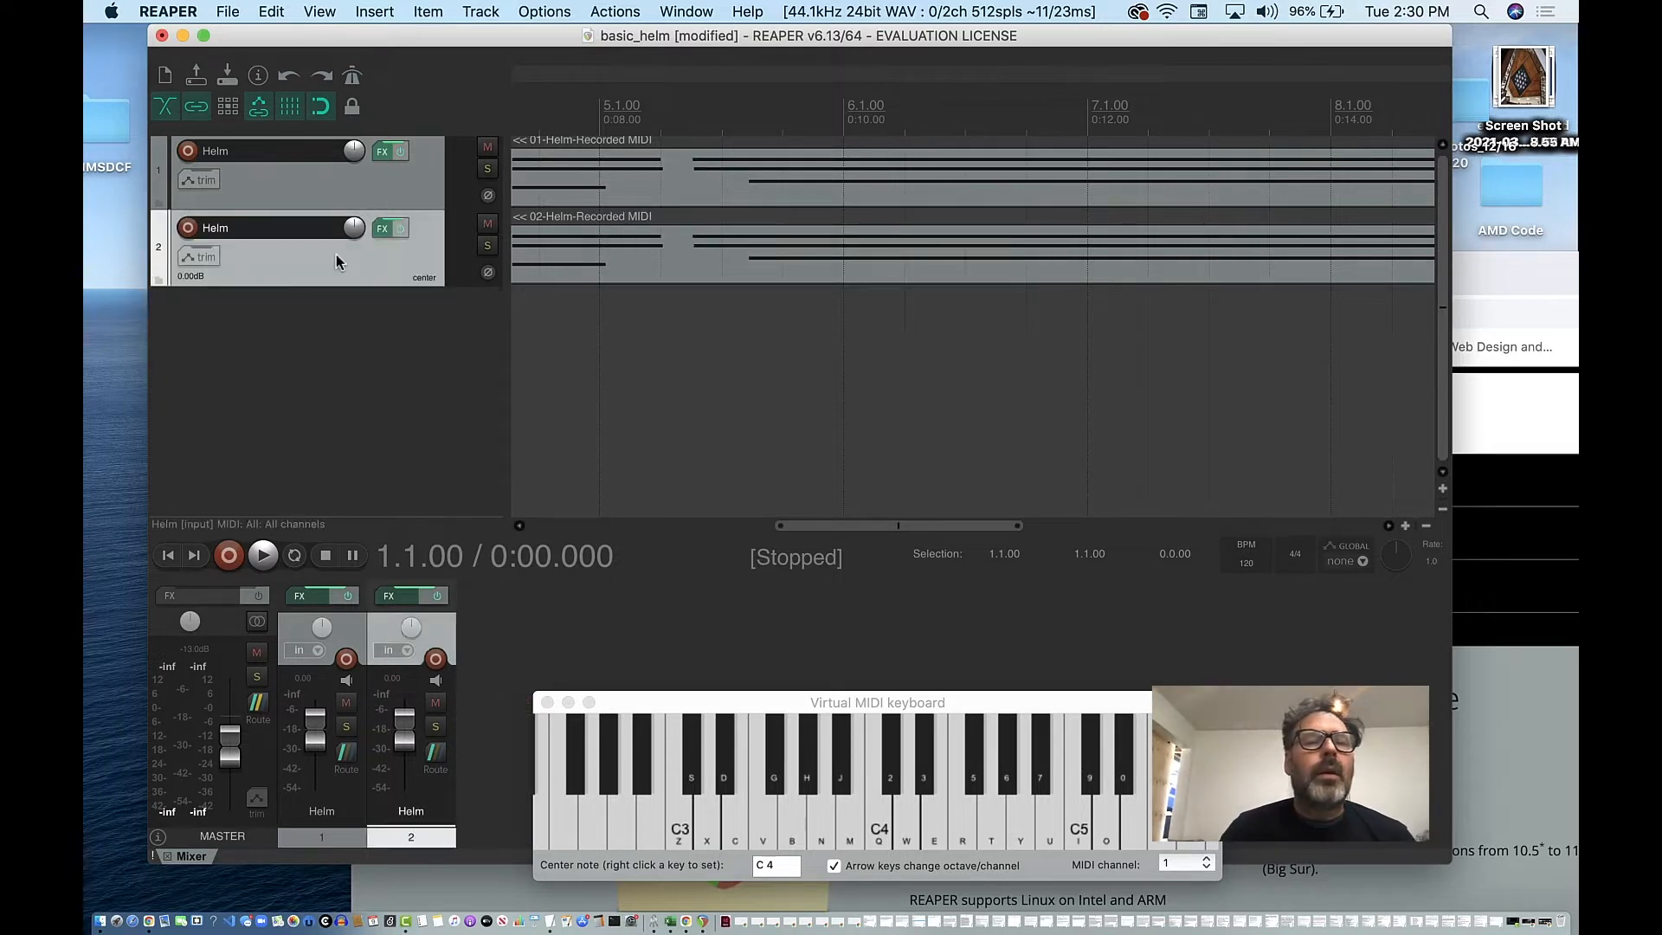
key(Delete)
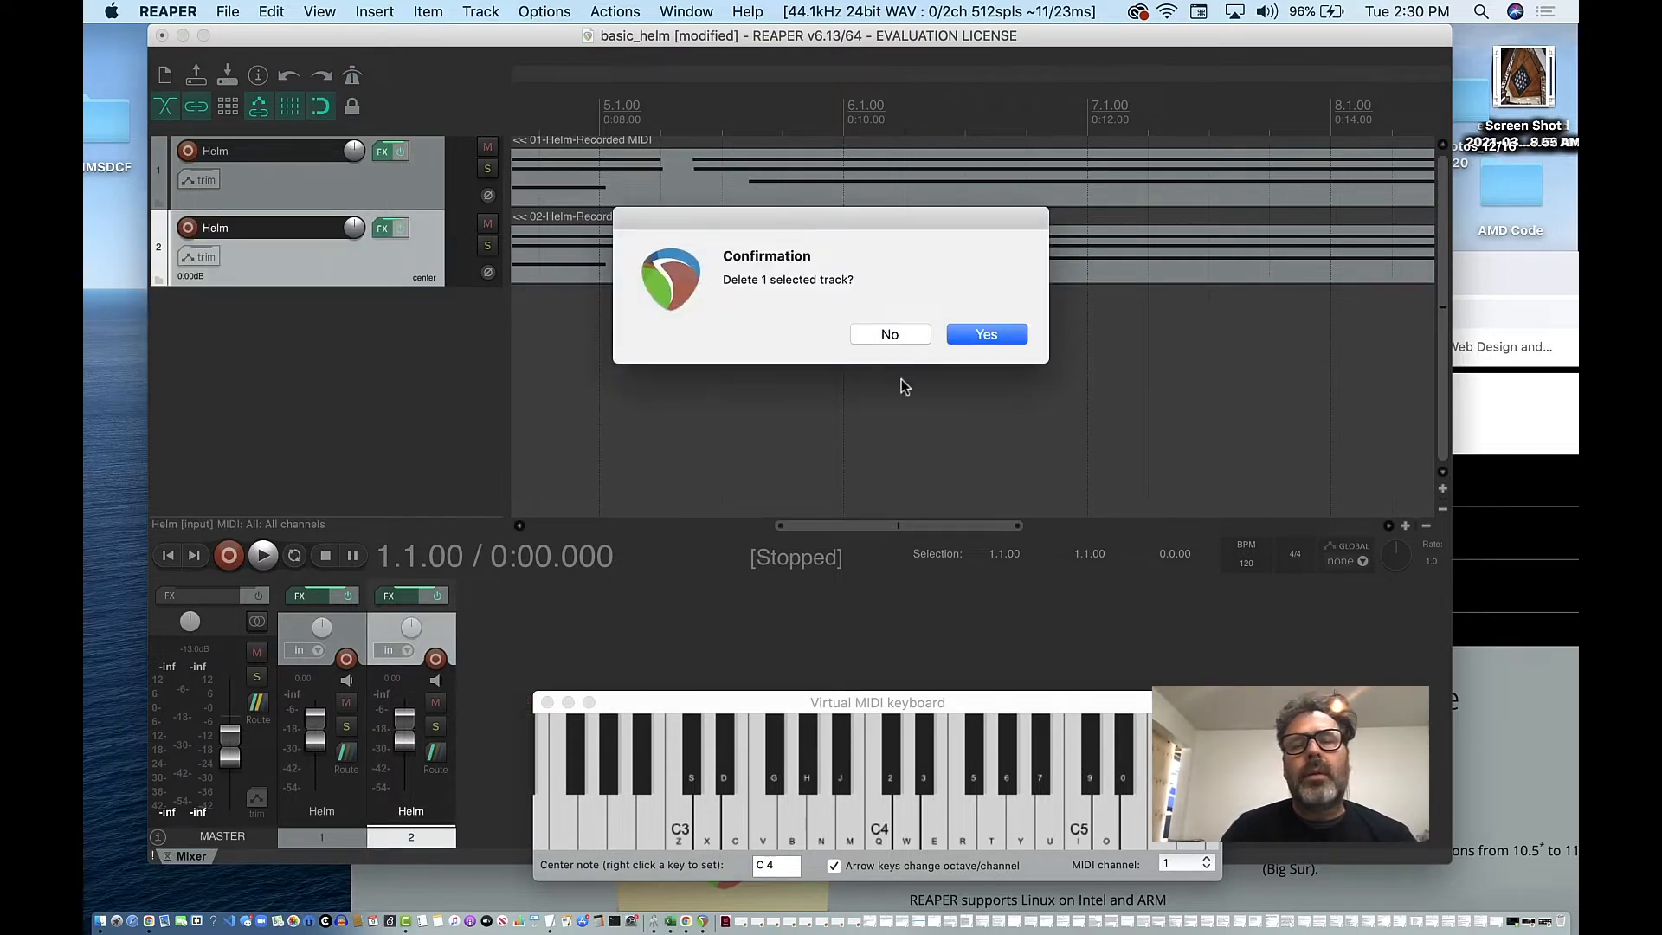
click(984, 334)
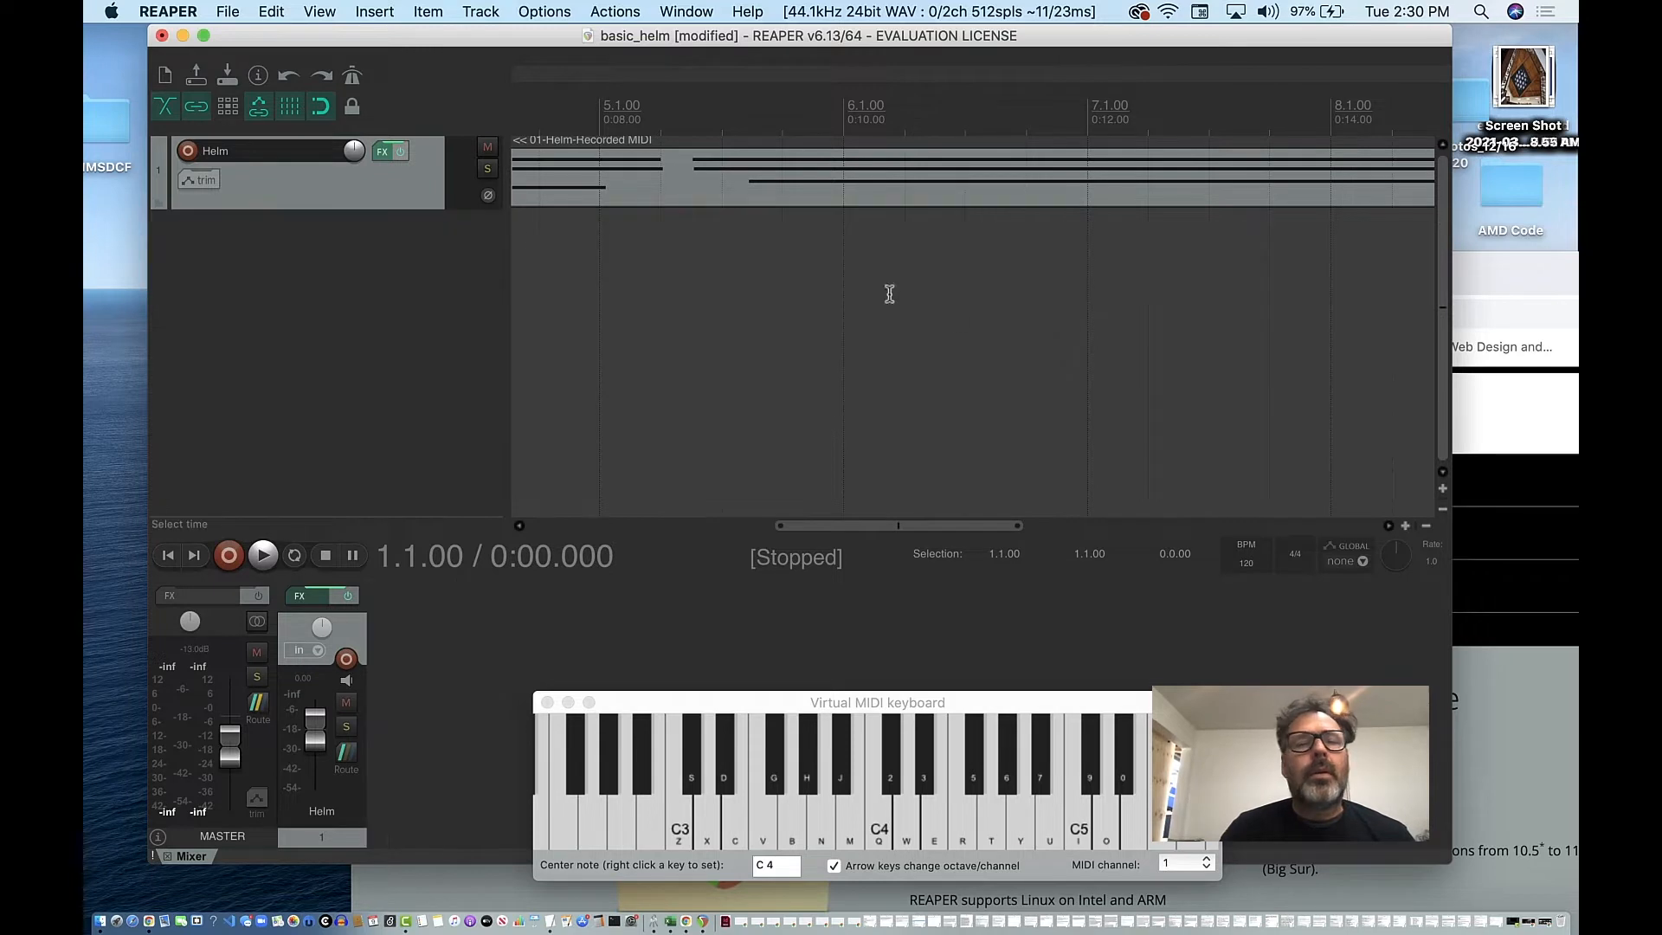
click(374, 192)
key(Delete)
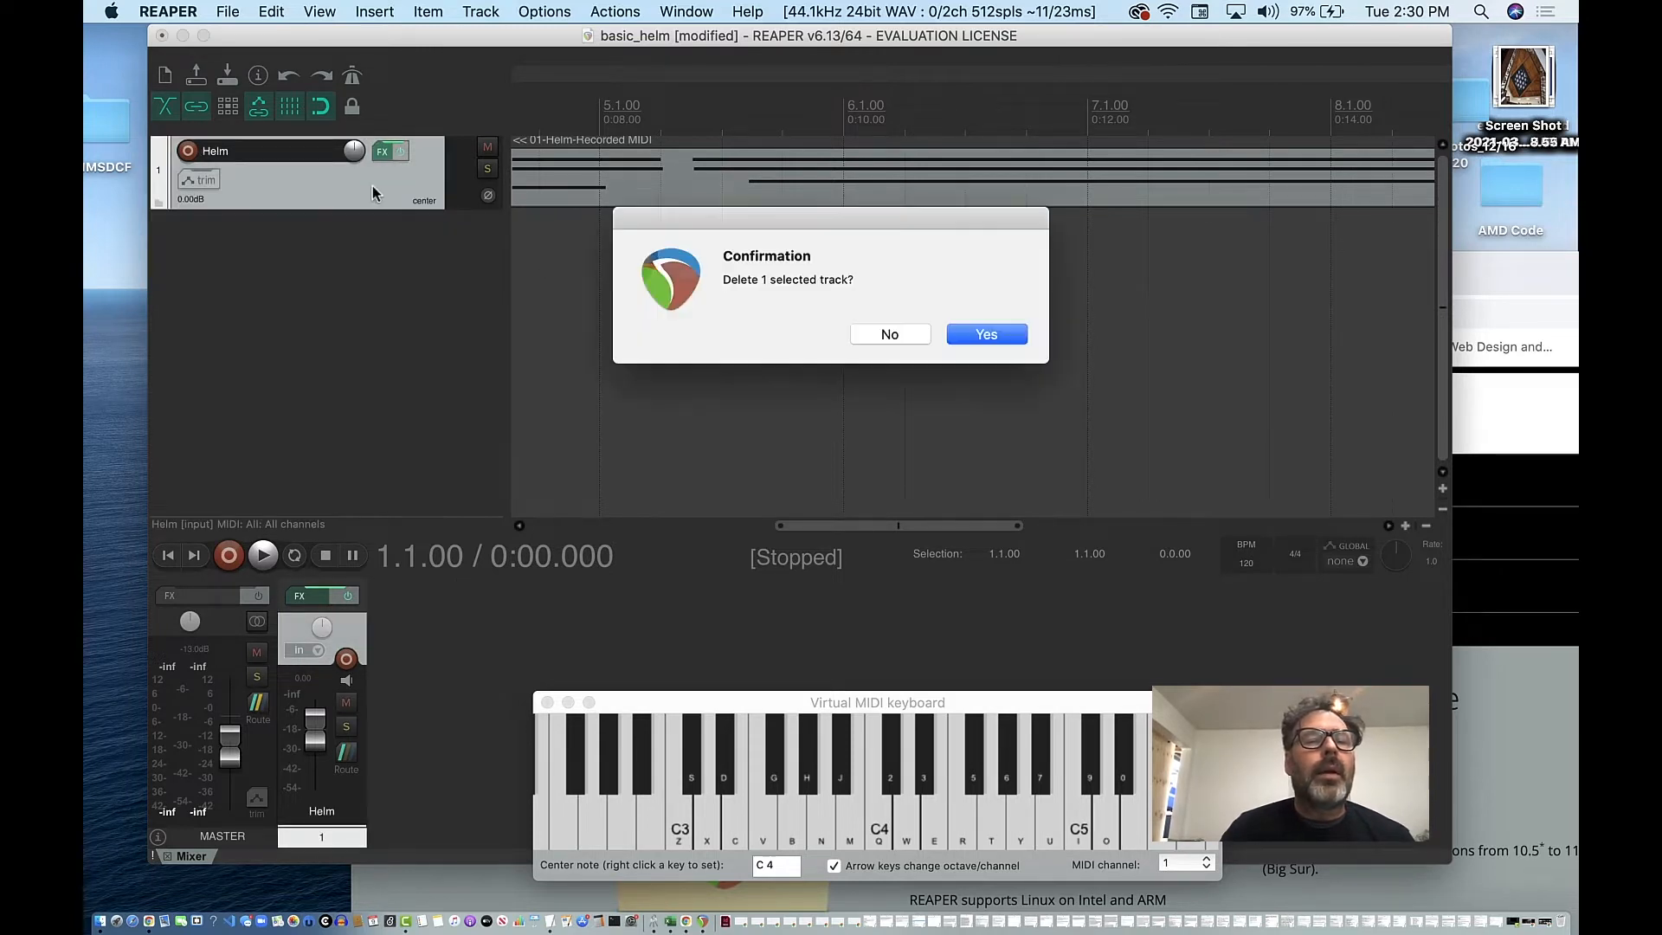
click(984, 336)
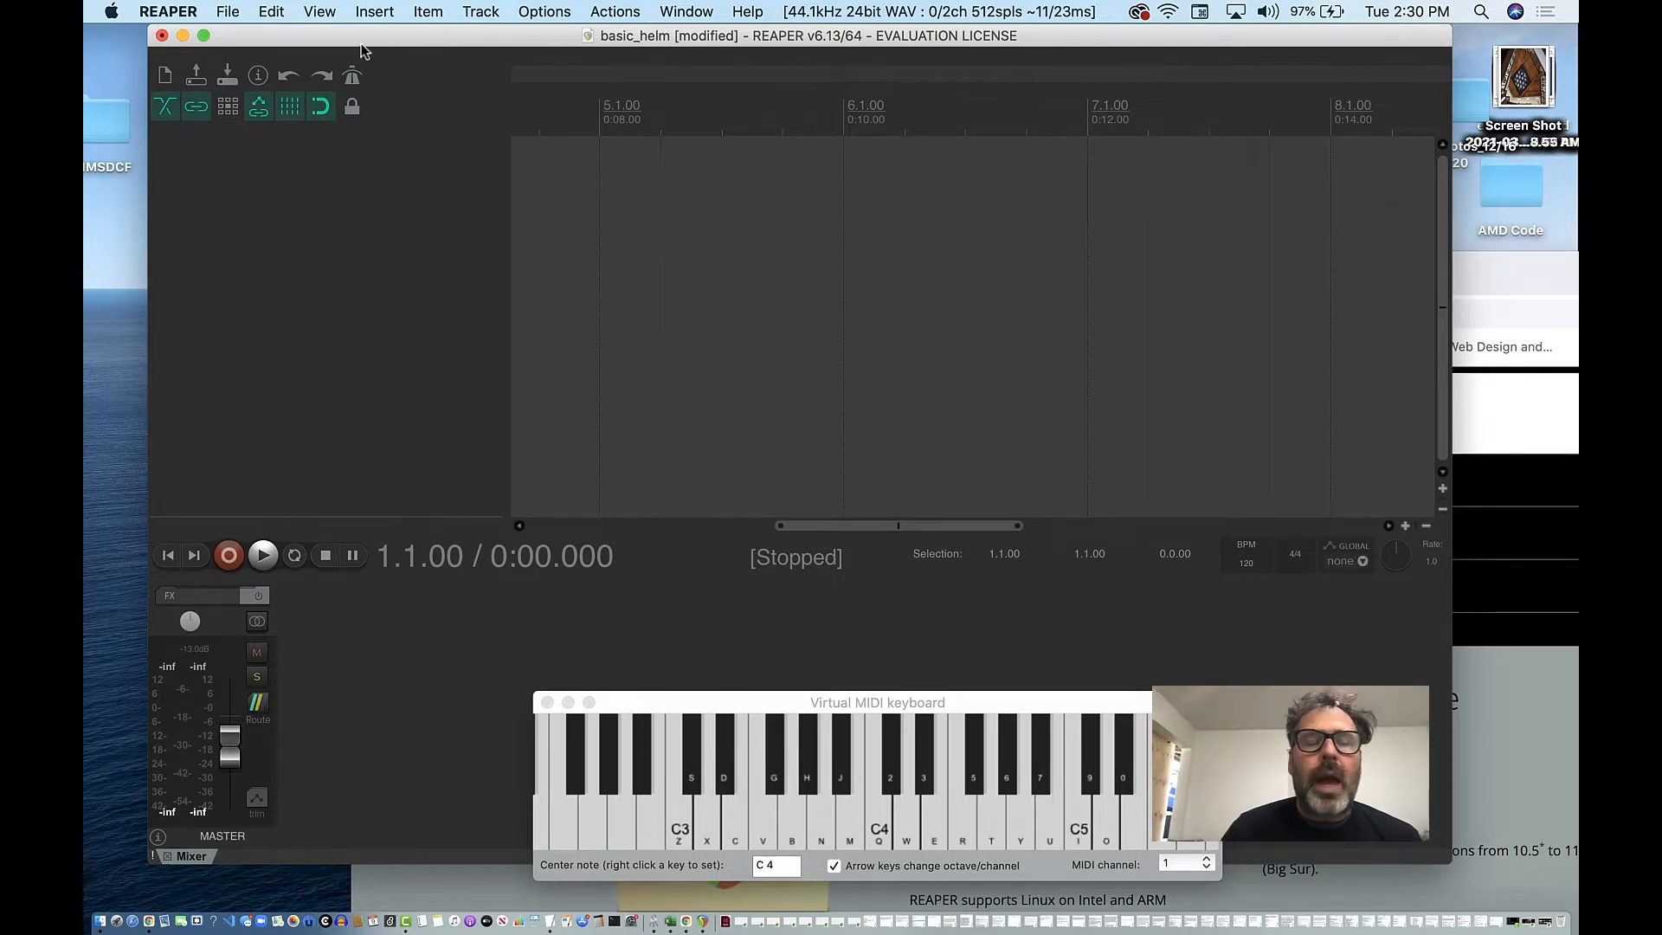
Insert the VSTi ReaSynth (Cockos) as a virtual instrument on a new track and close its FX window
drag(368, 38, 341, 45)
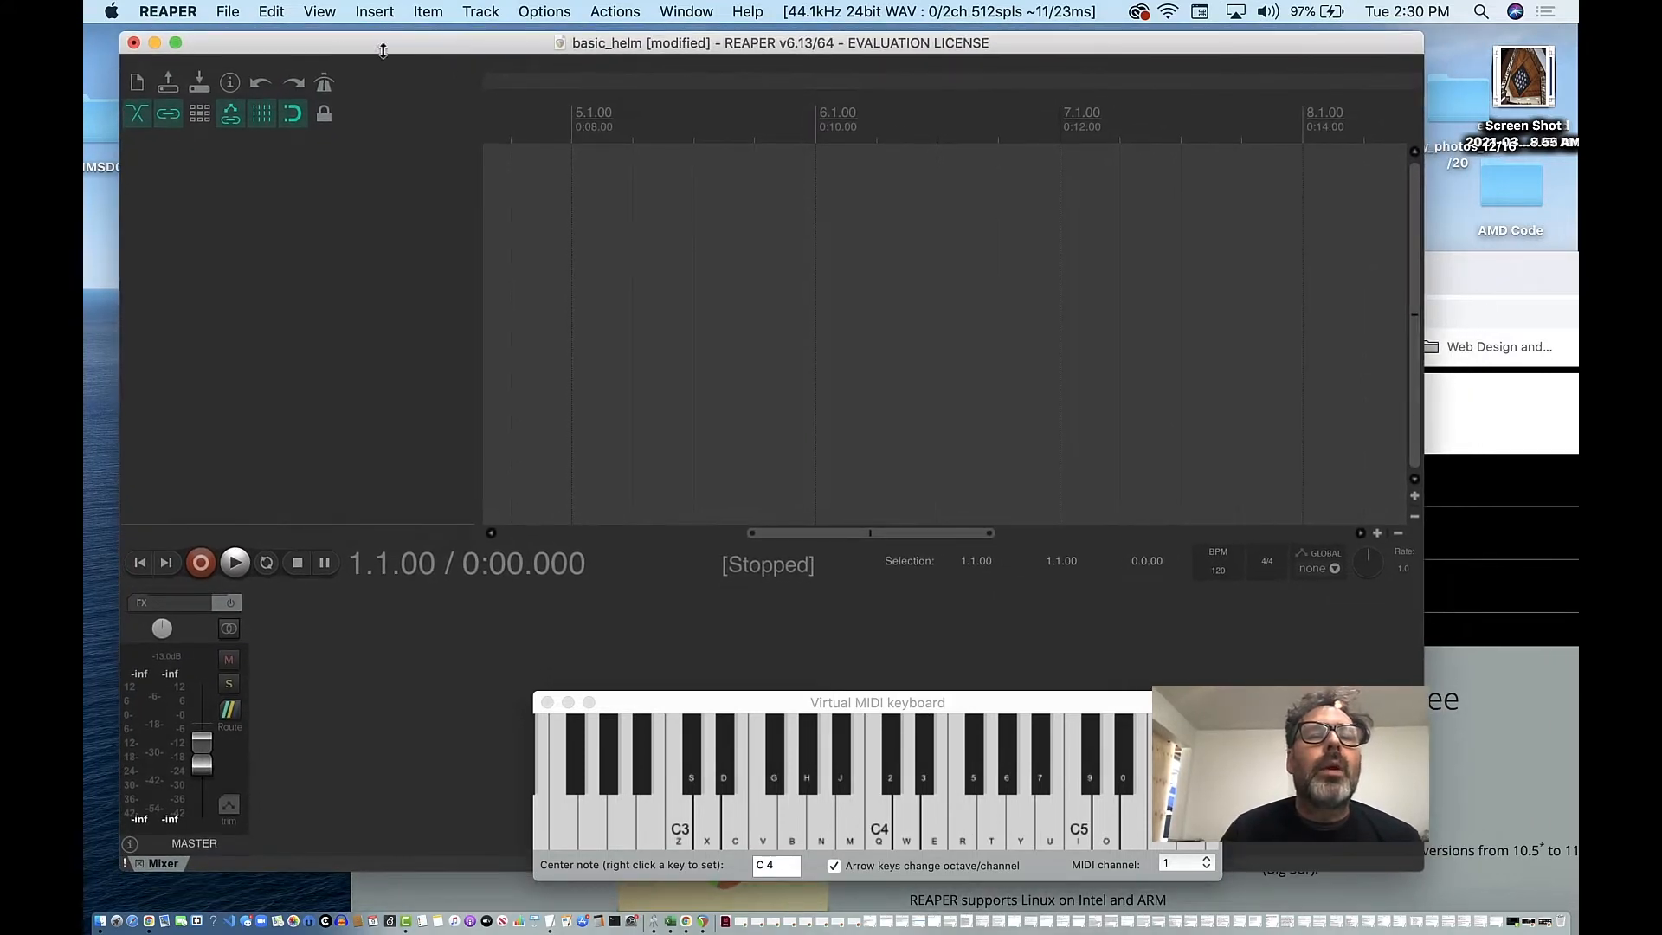
click(376, 13)
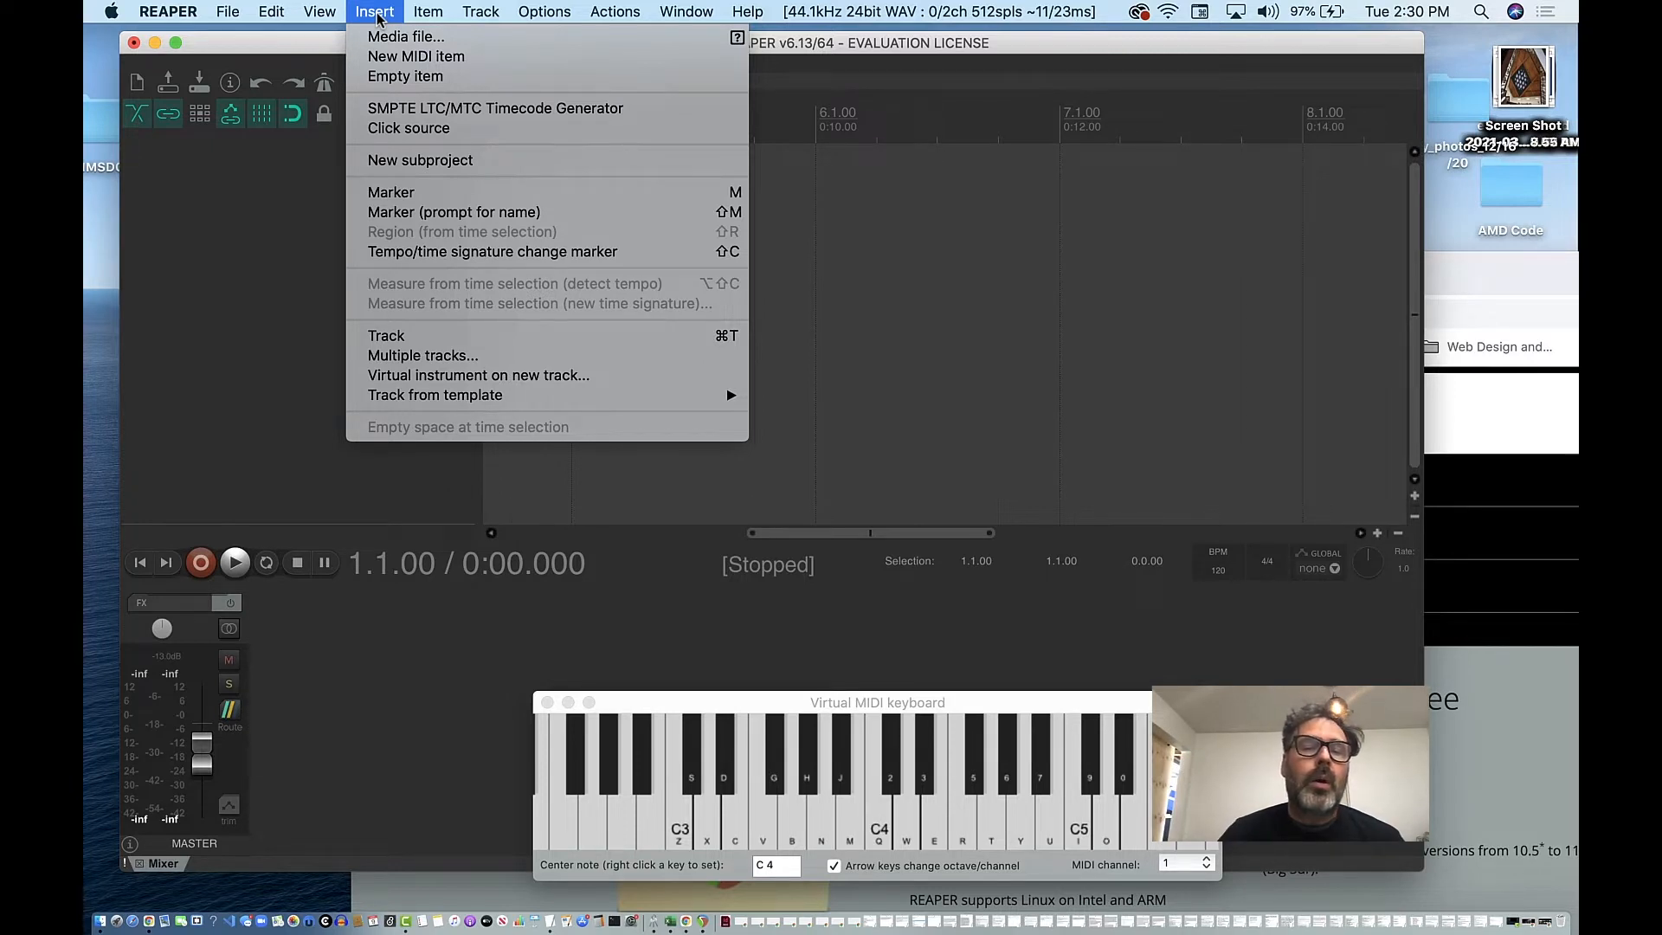
click(438, 383)
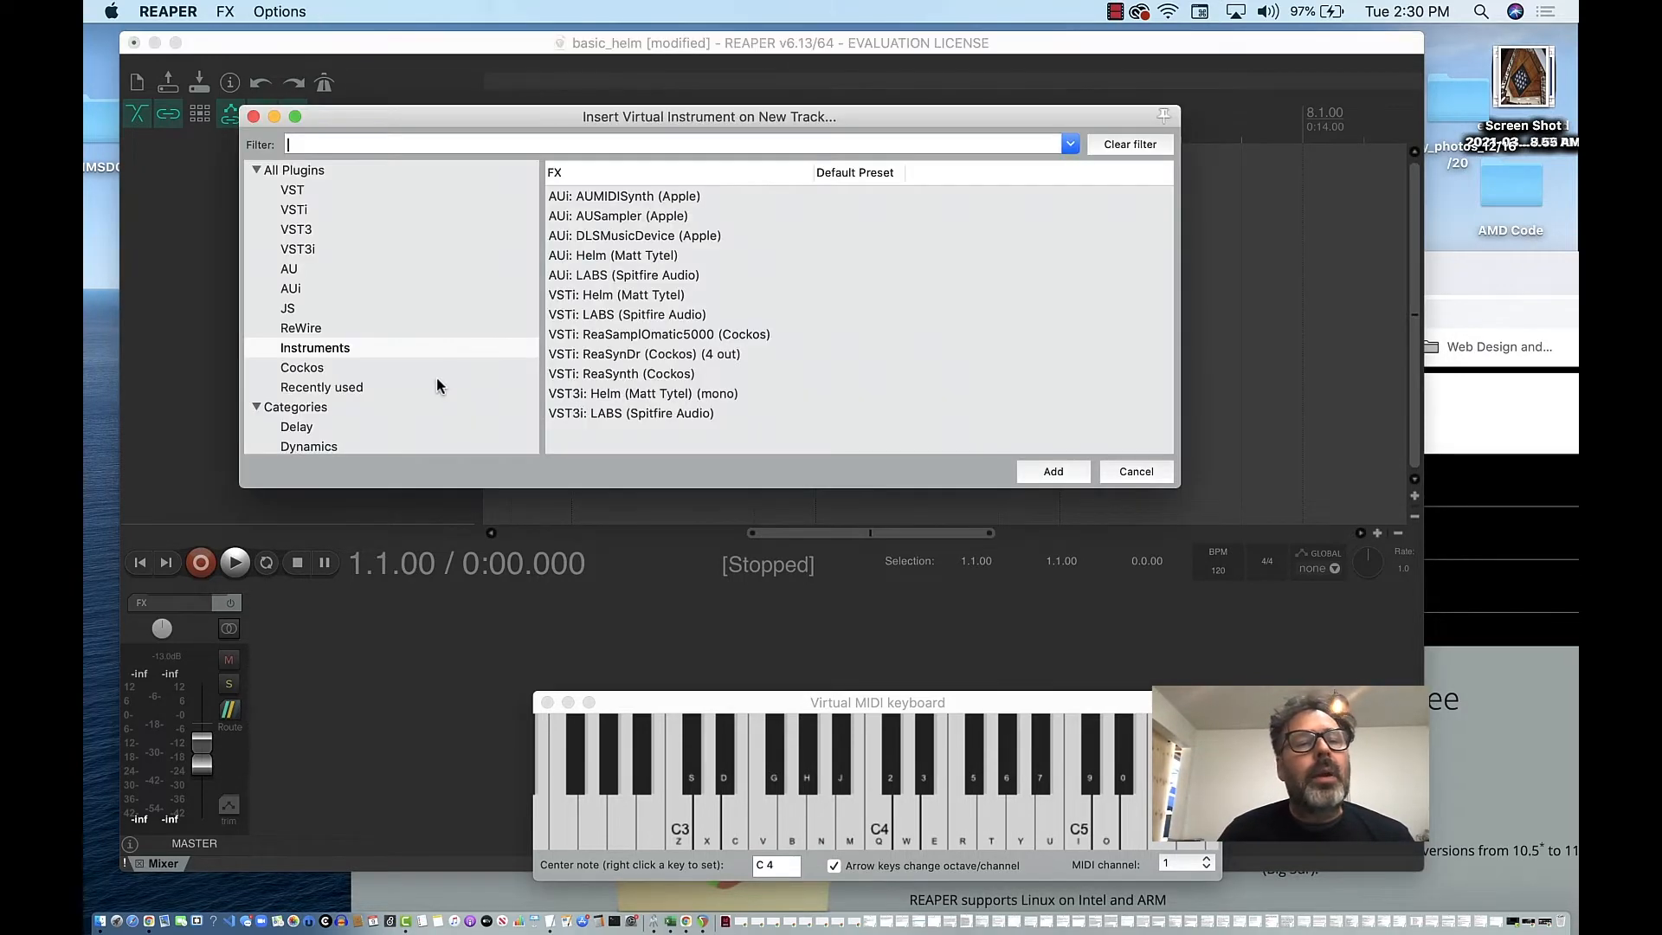
click(311, 210)
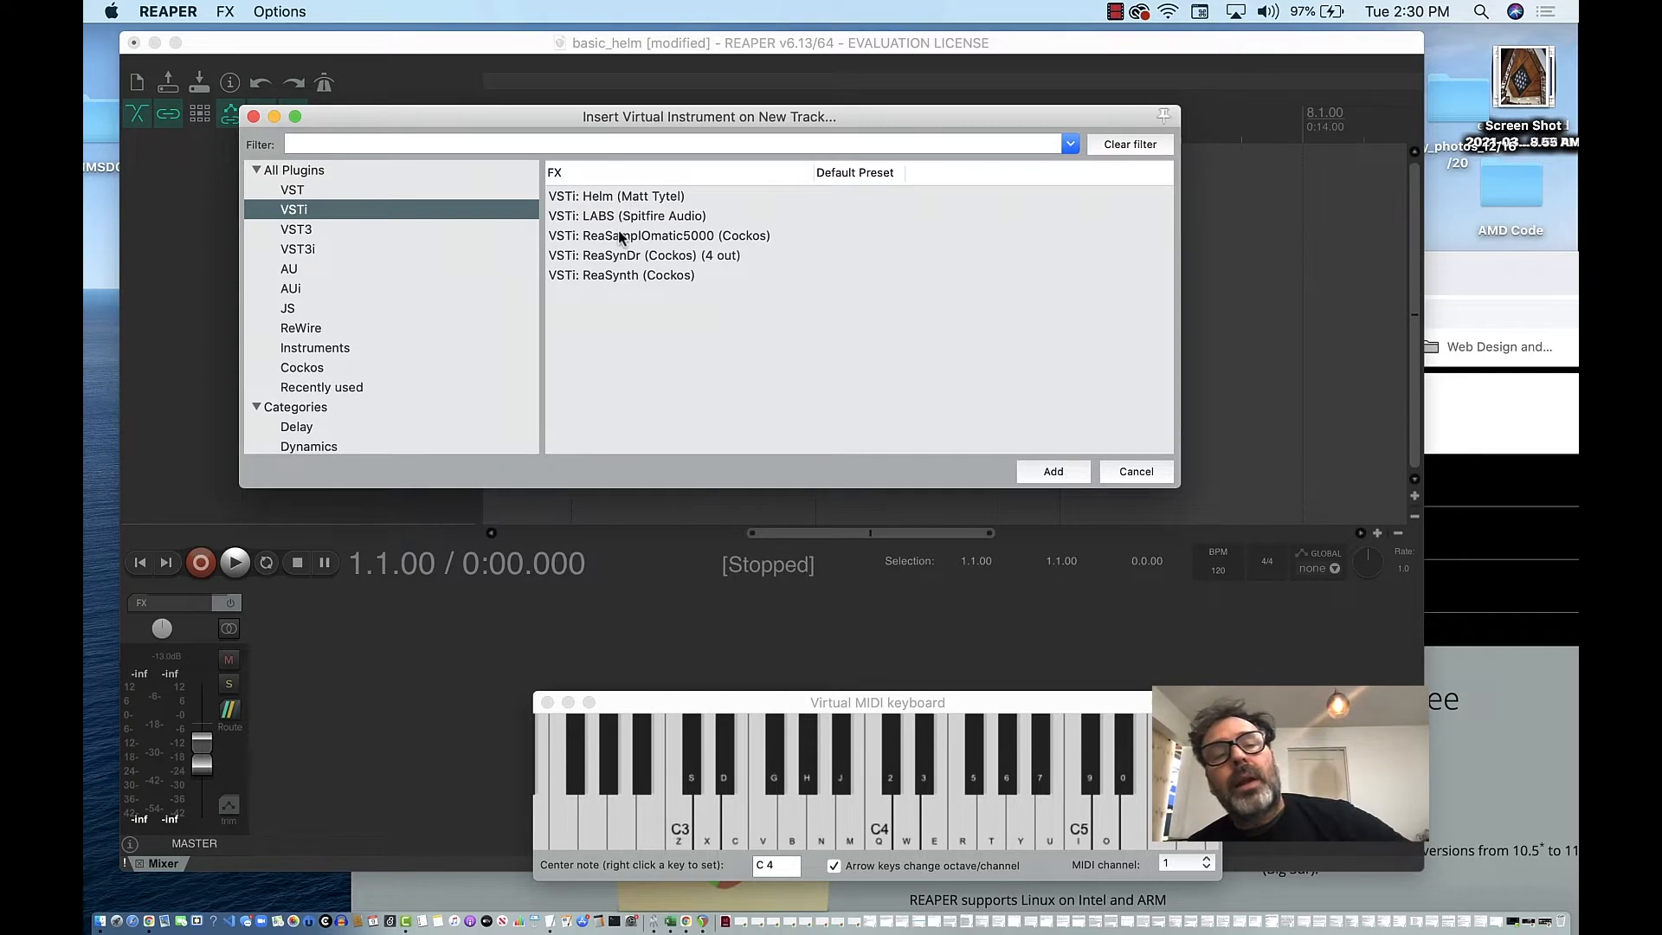
click(642, 276)
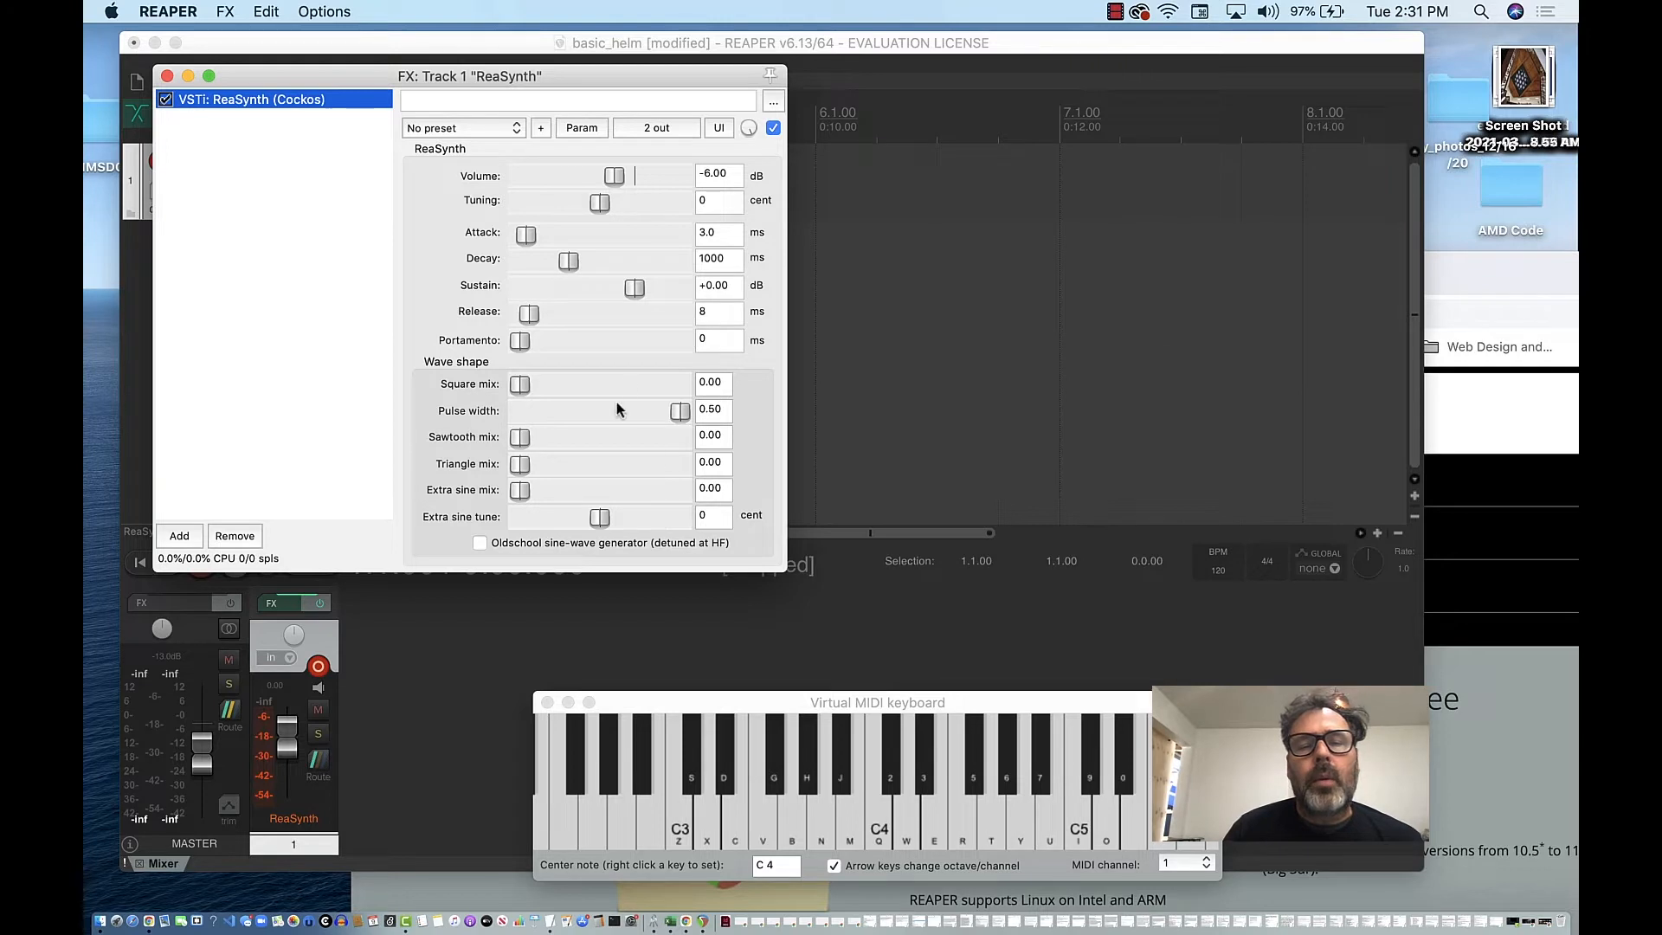
click(167, 77)
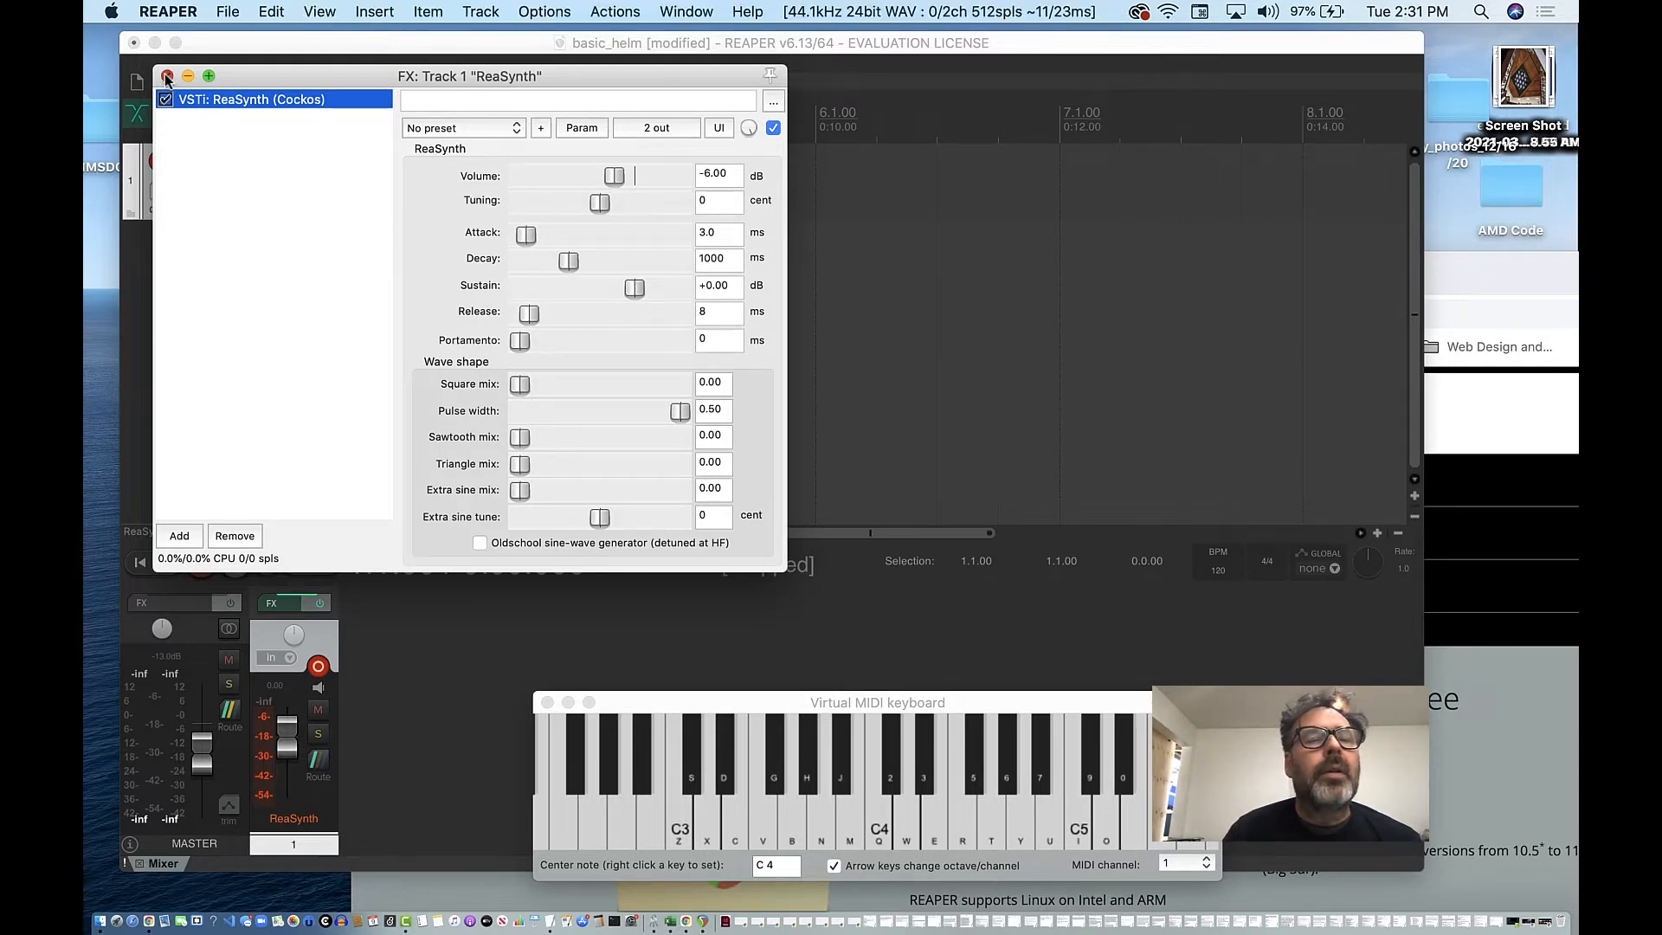
Close and reopen the Virtual MIDI Keyboard, then place it just below the arrange area
click(547, 702)
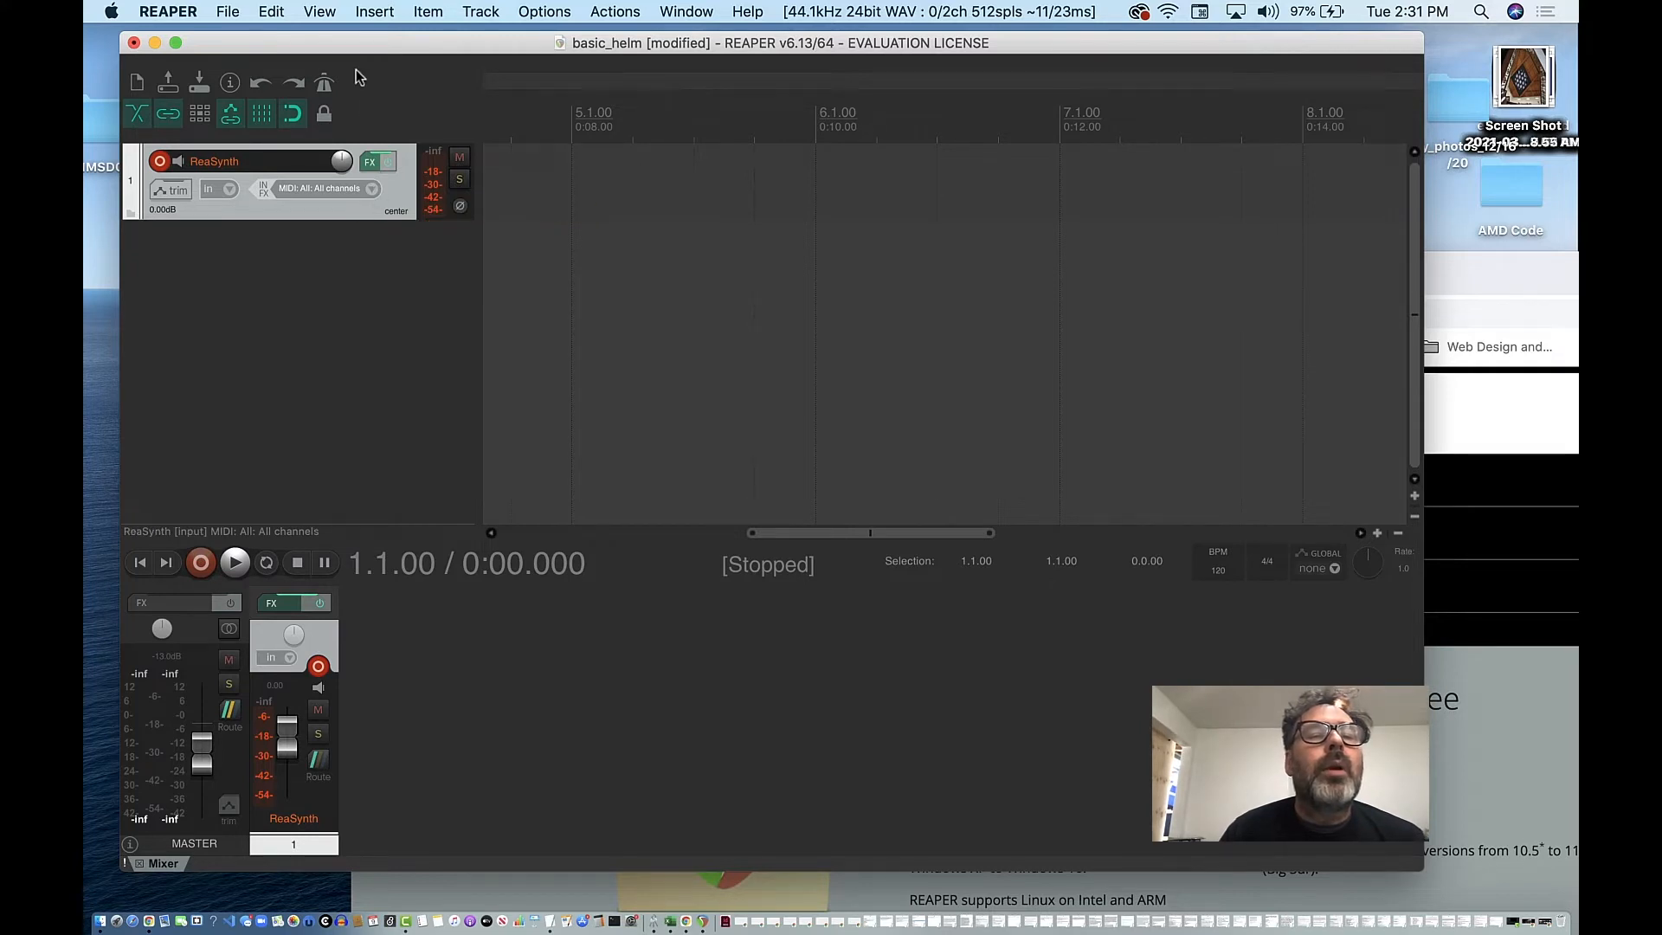
click(320, 11)
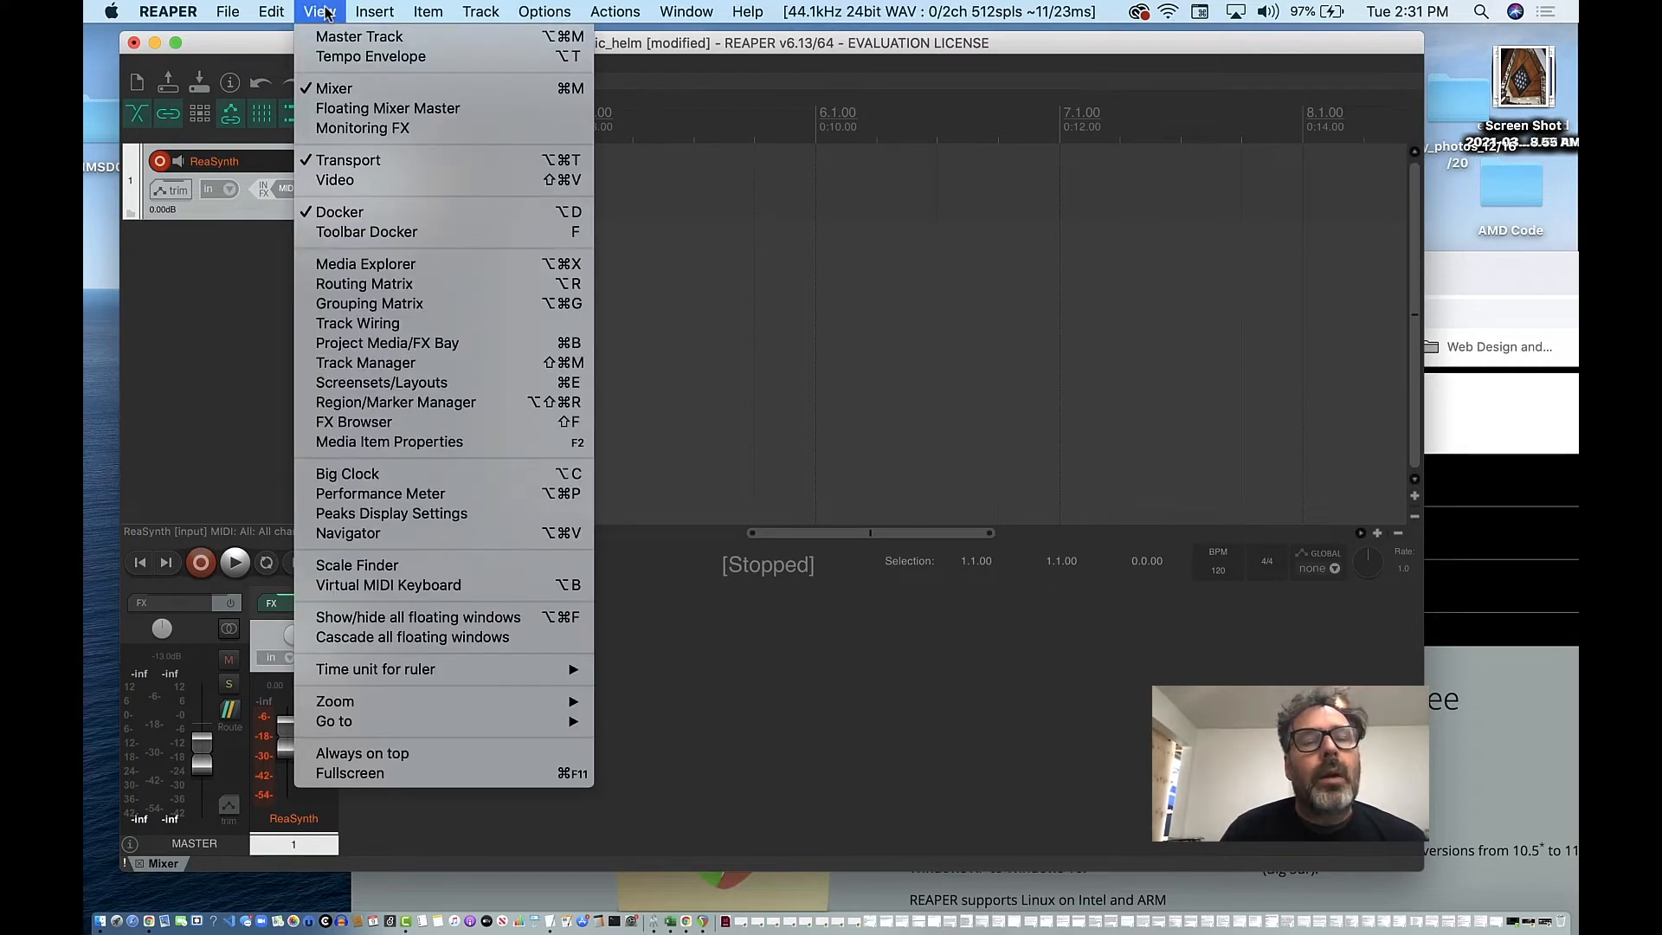
click(386, 586)
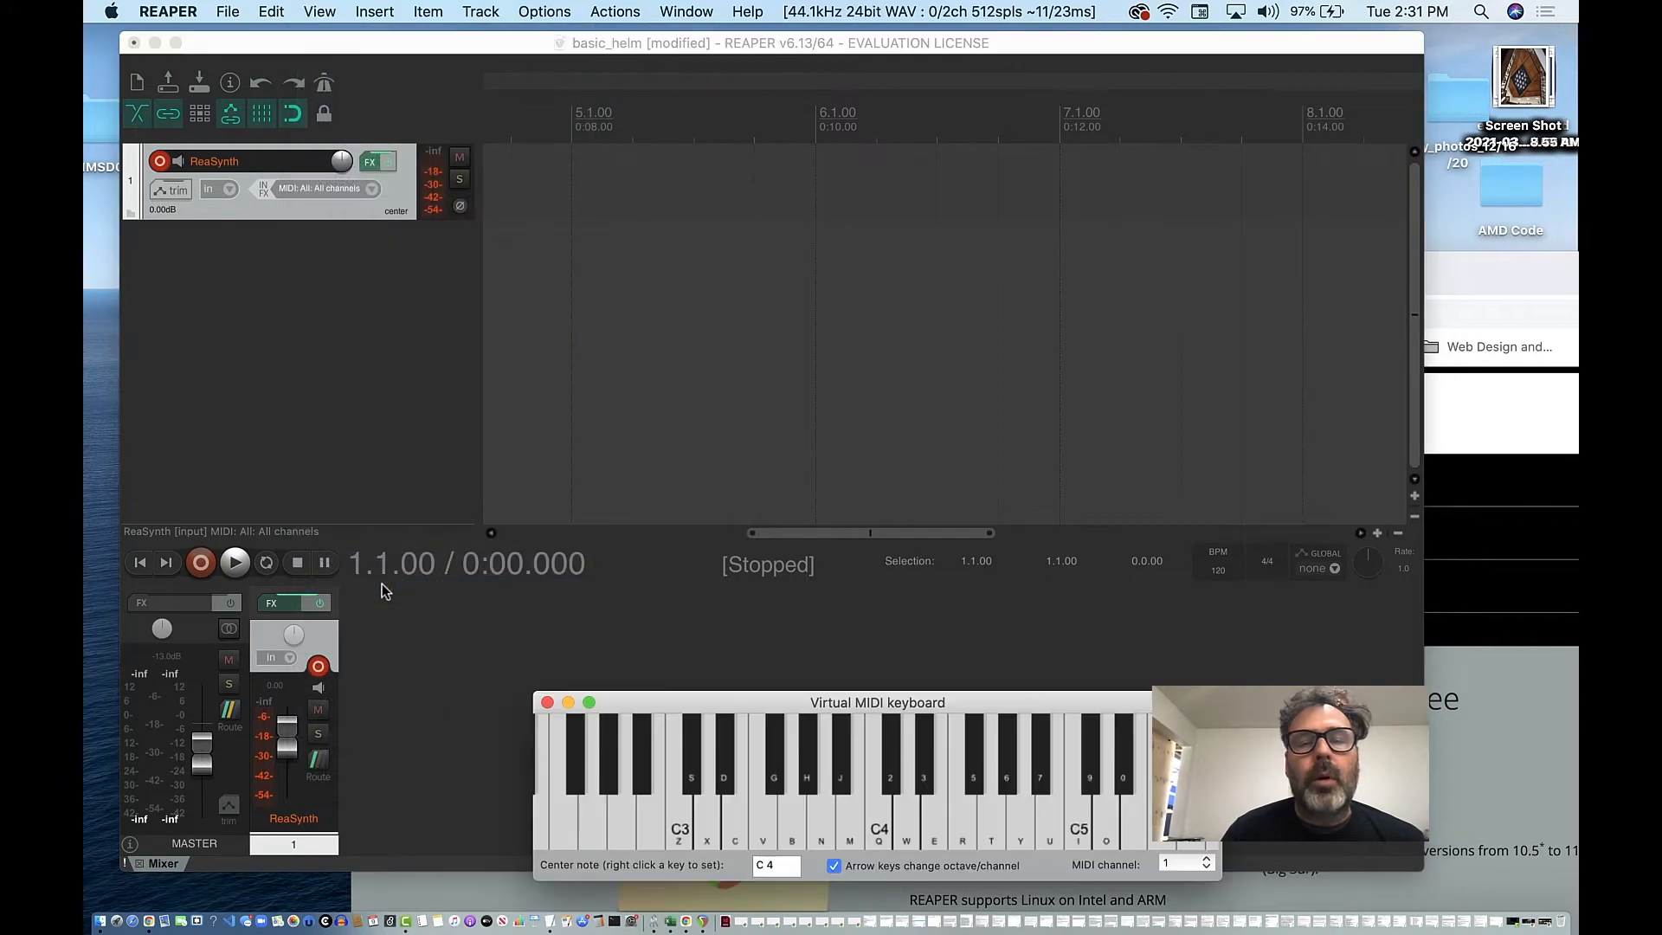
drag(758, 710, 717, 549)
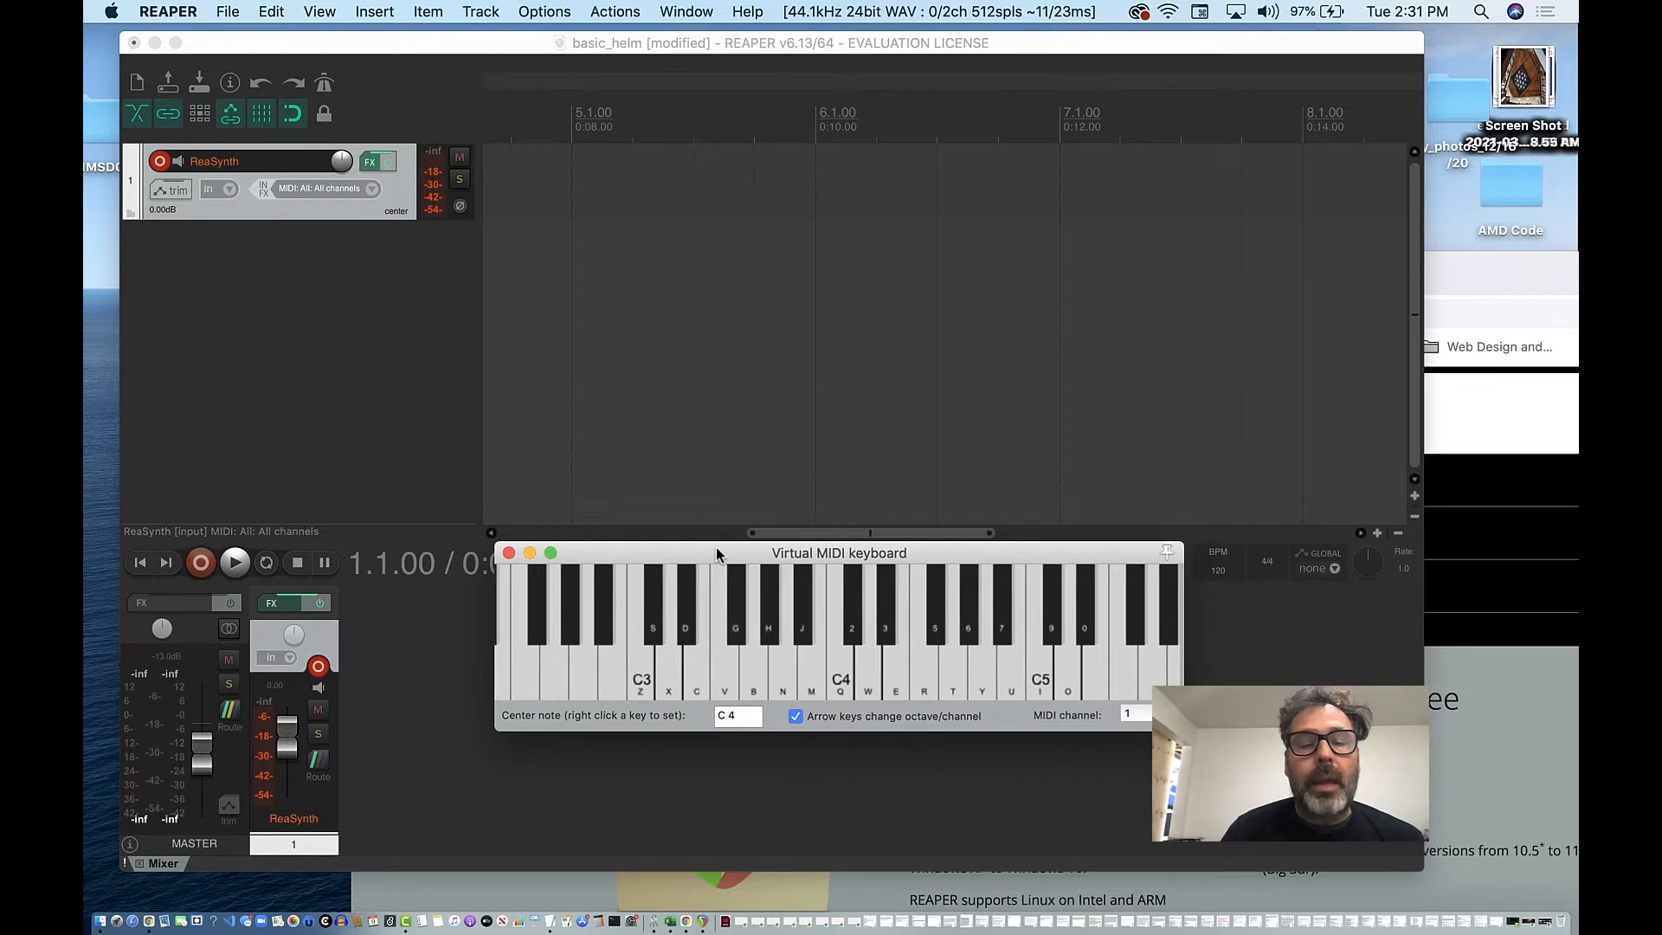
Test the ReaSynth track by playing notes between C3 and A3 with the on-screen piano keys and the computer keyboard
click(640, 689)
click(673, 684)
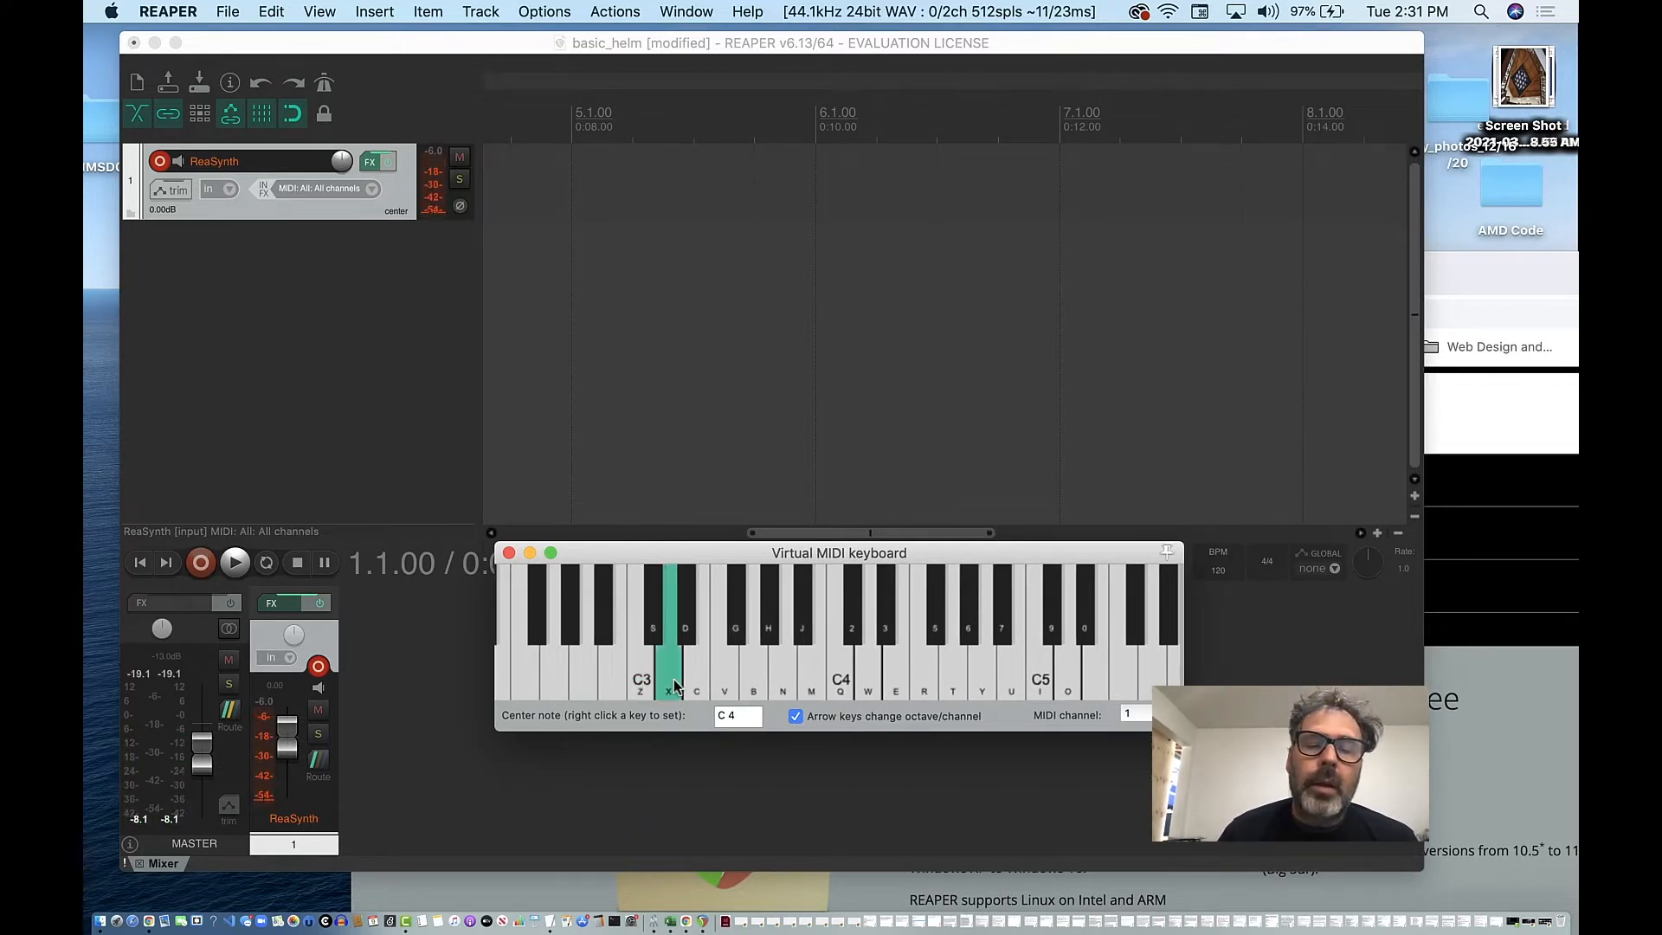
click(726, 685)
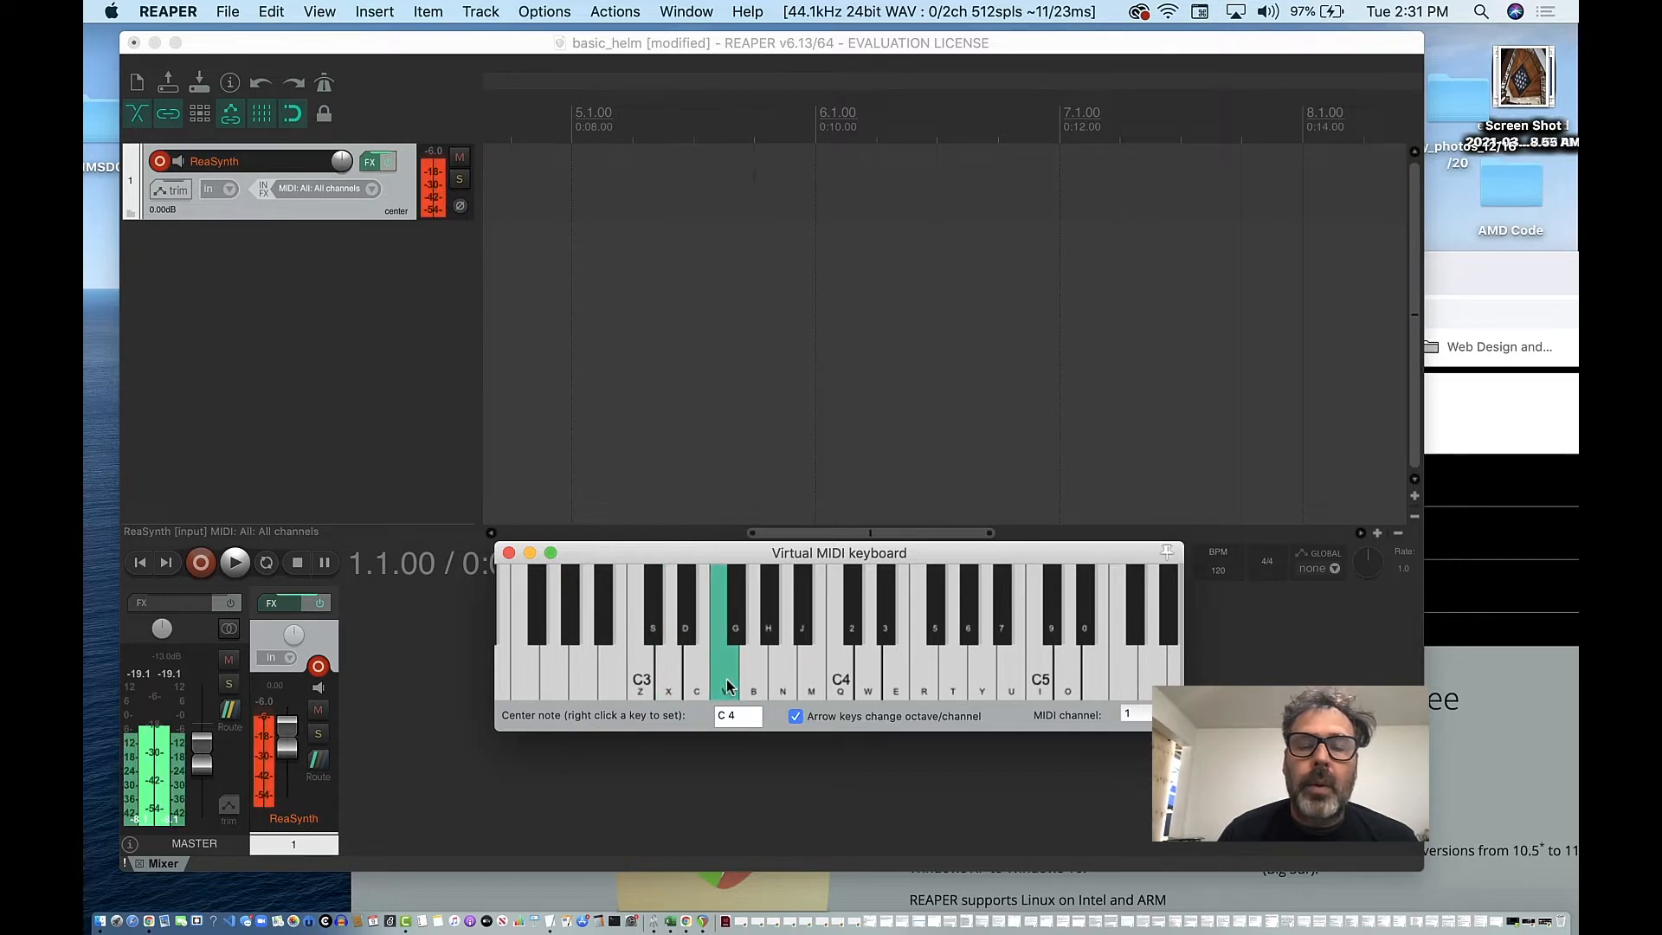
click(781, 686)
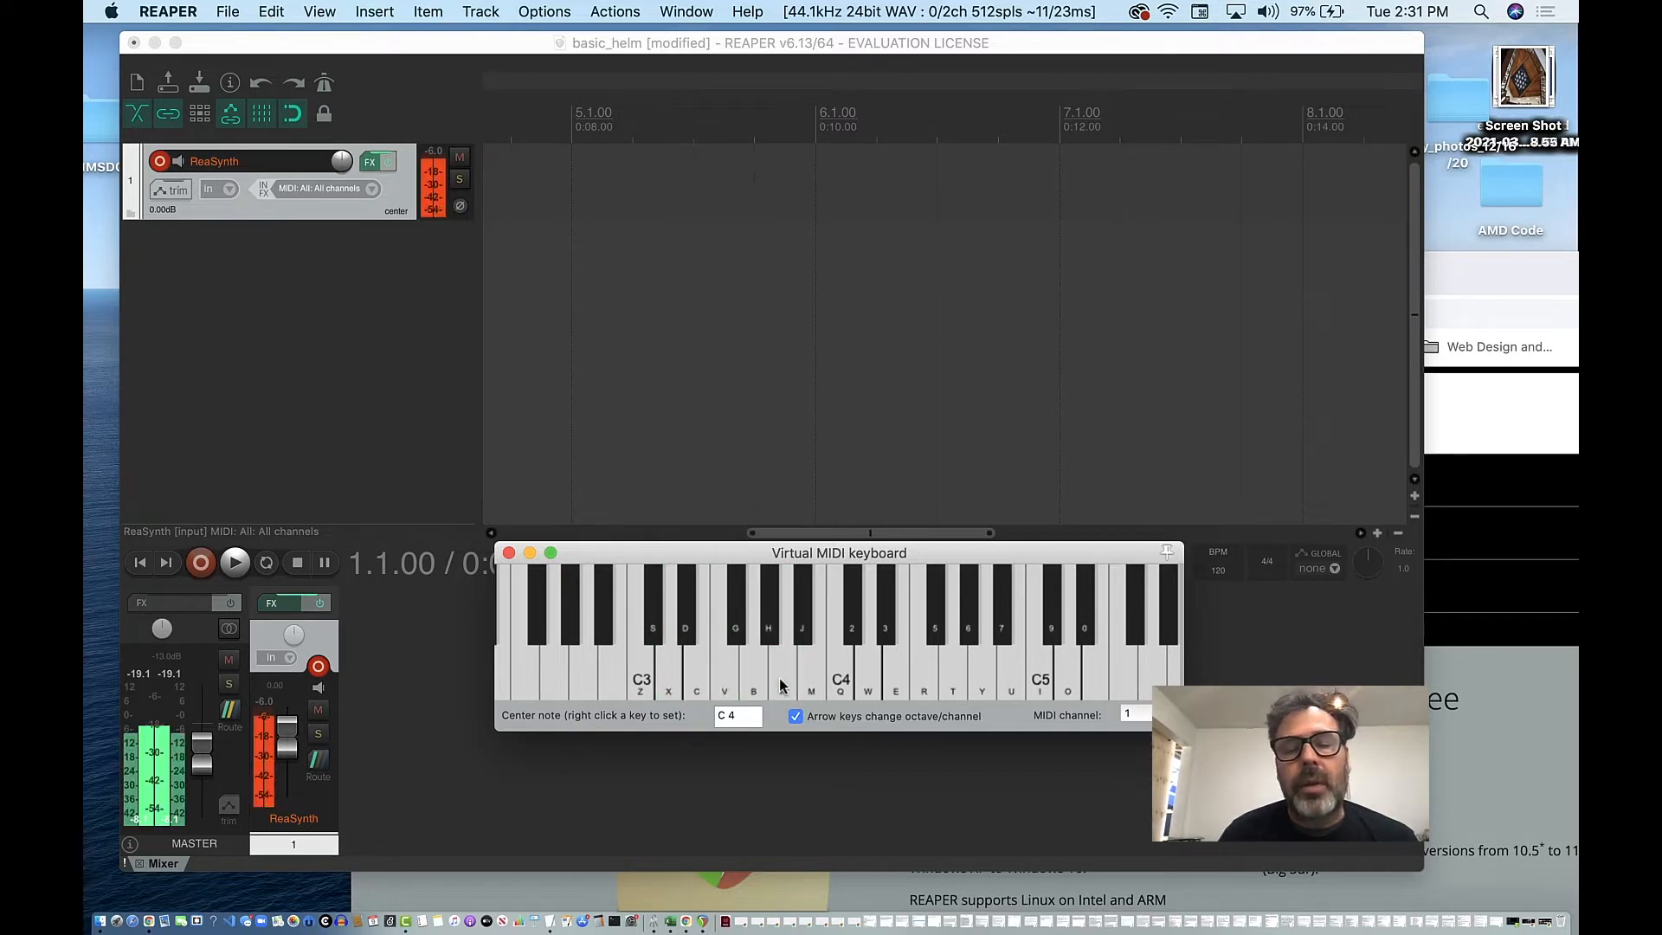
click(753, 686)
click(726, 684)
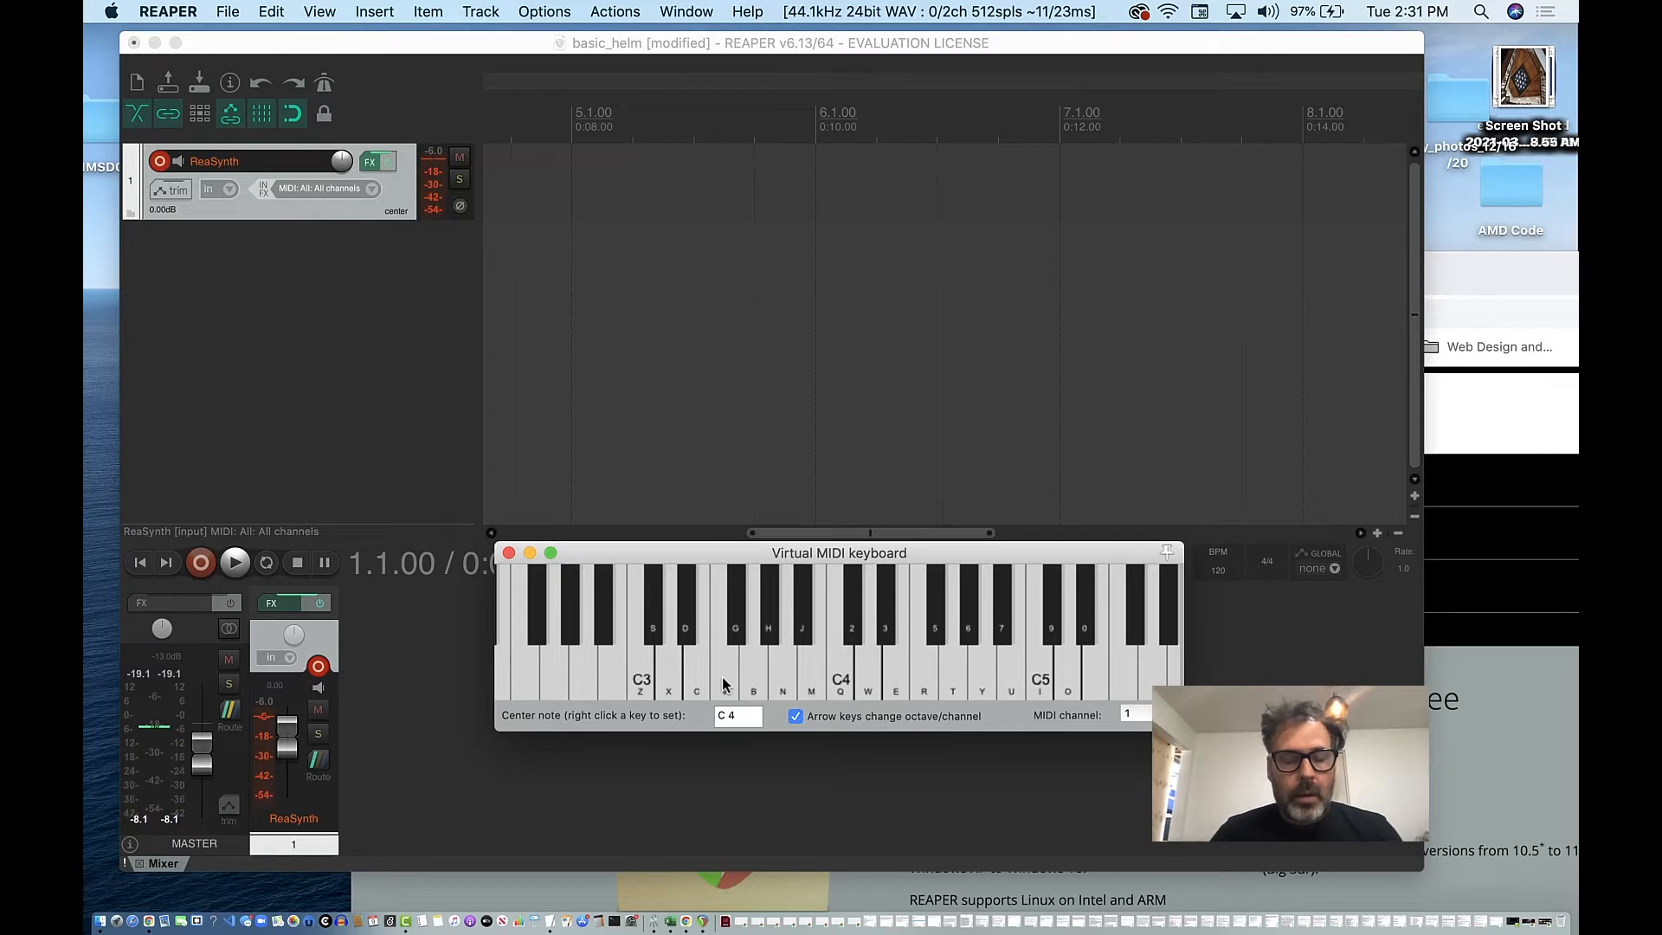
key(z)
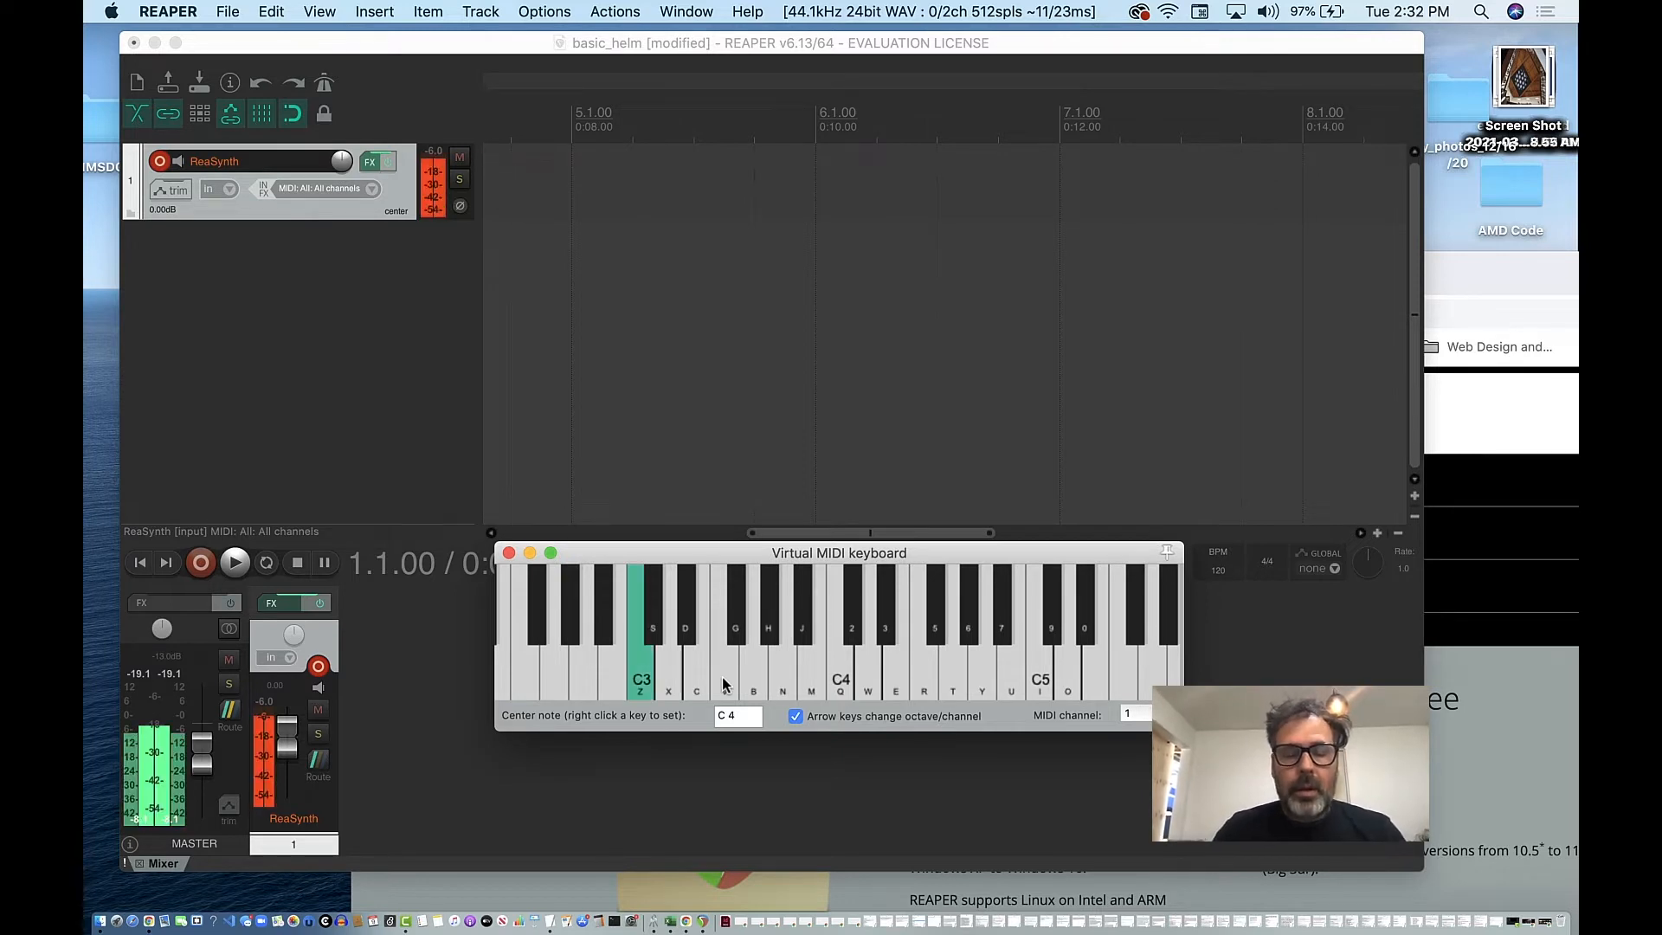
key(b)
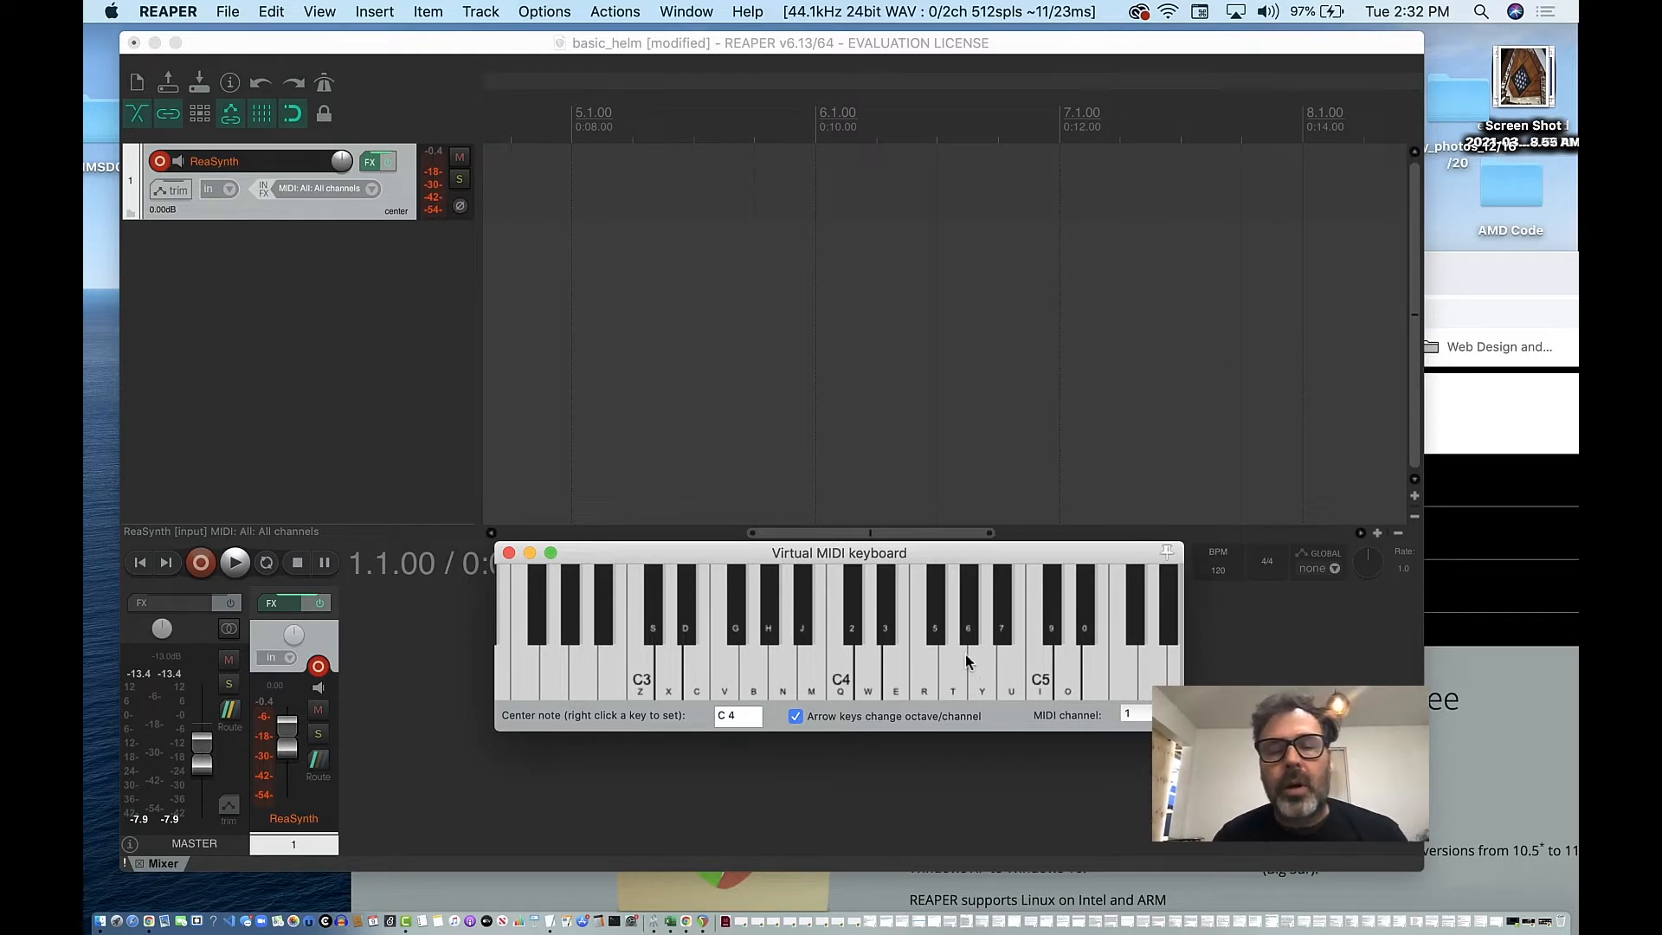
Nudge the Virtual MIDI keyboard upward and set the ReaSynth track's MIDI input to Virtual MIDI keyboard, All Channels
drag(695, 551, 700, 518)
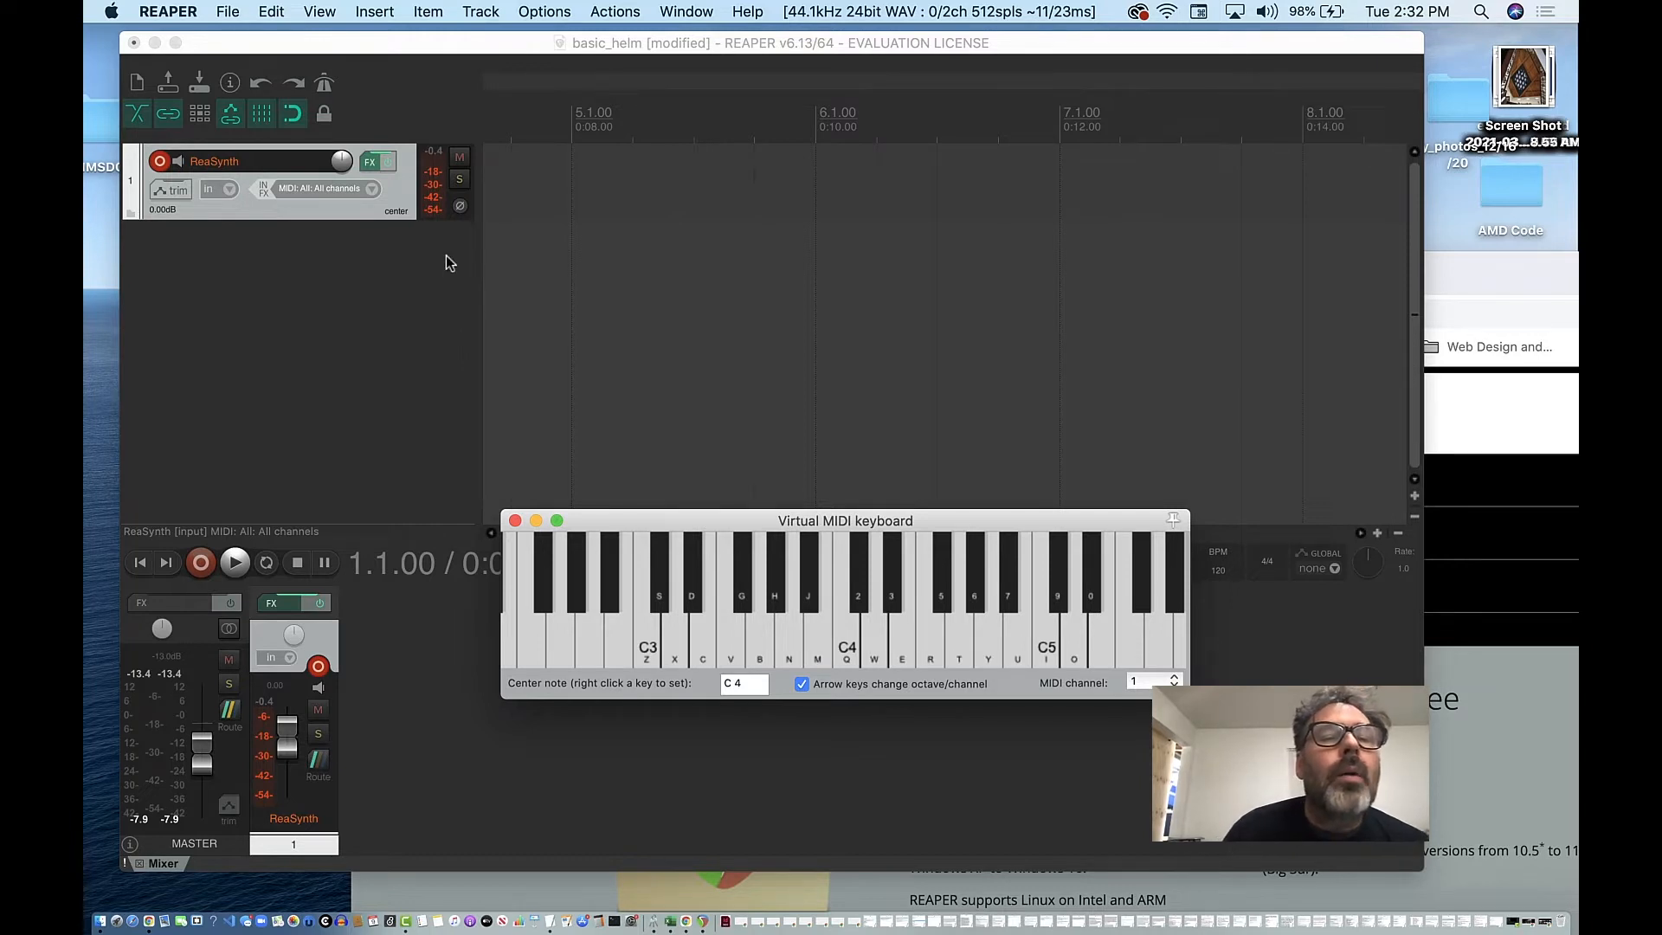
click(371, 190)
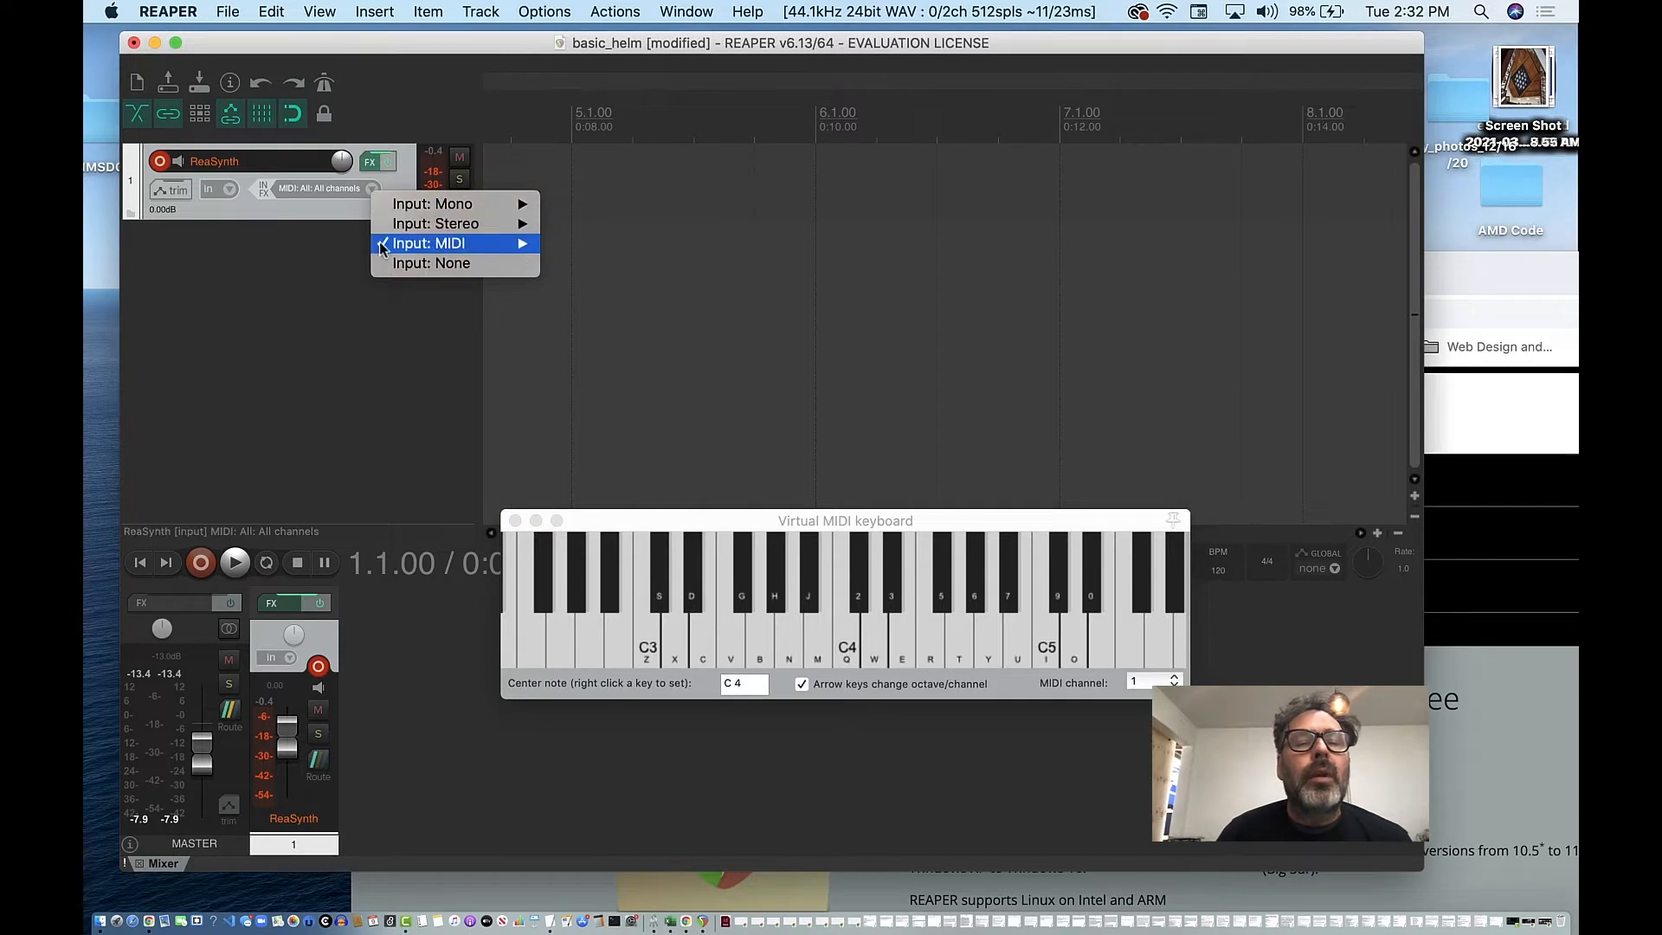
mouse_move(454, 248)
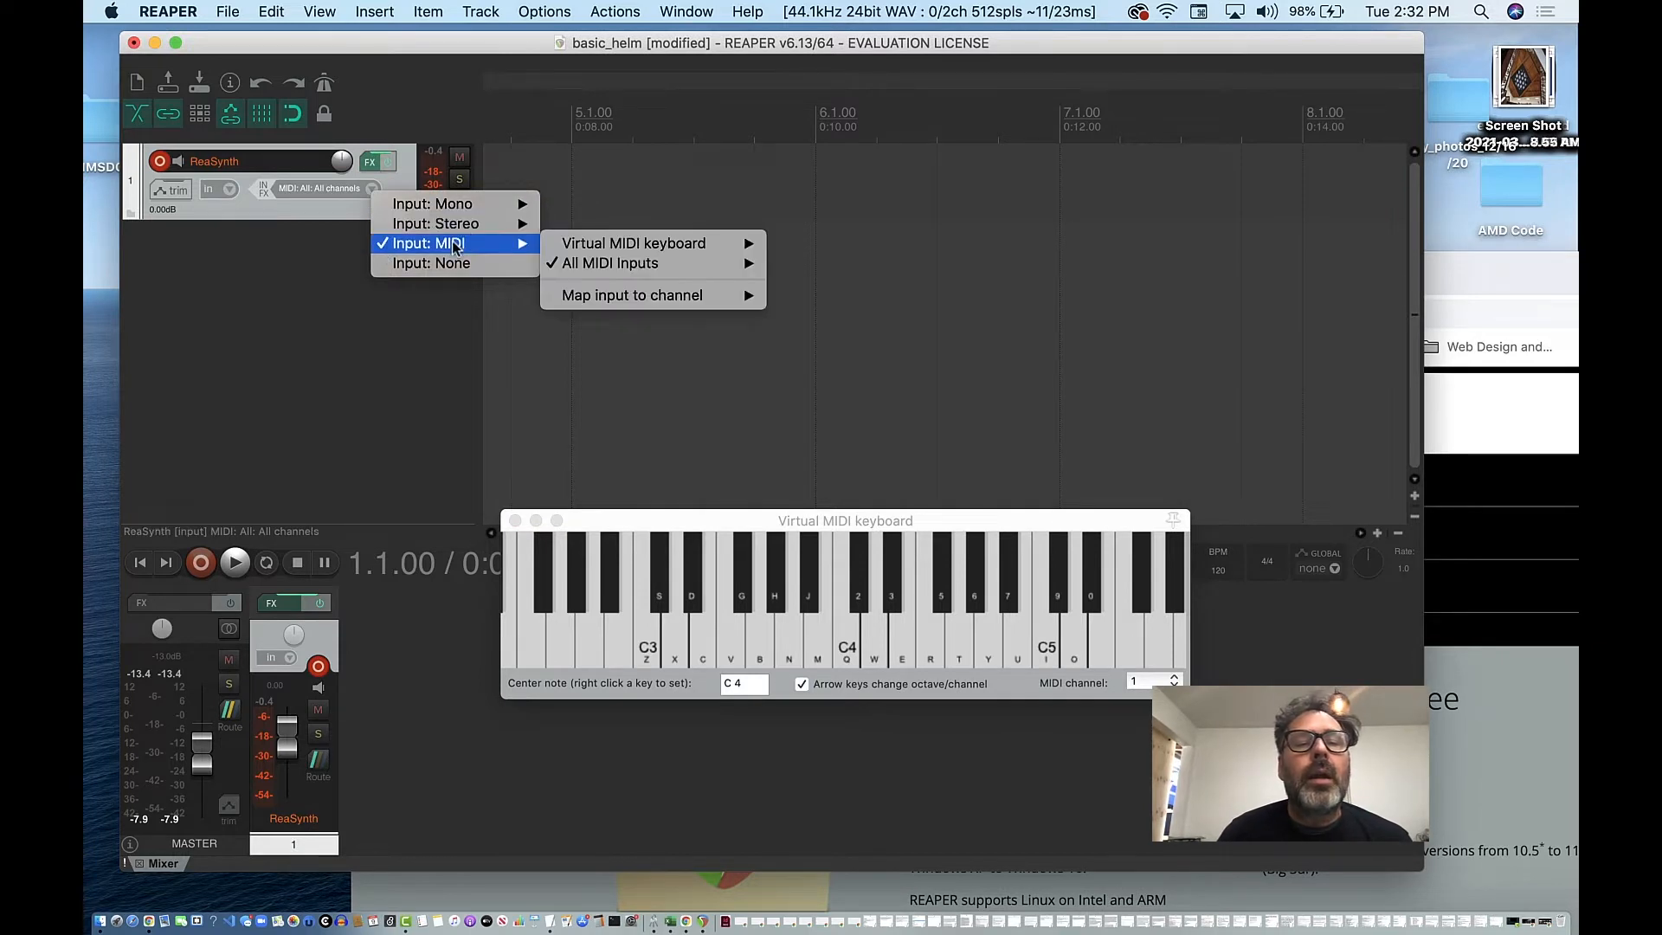
mouse_move(597, 249)
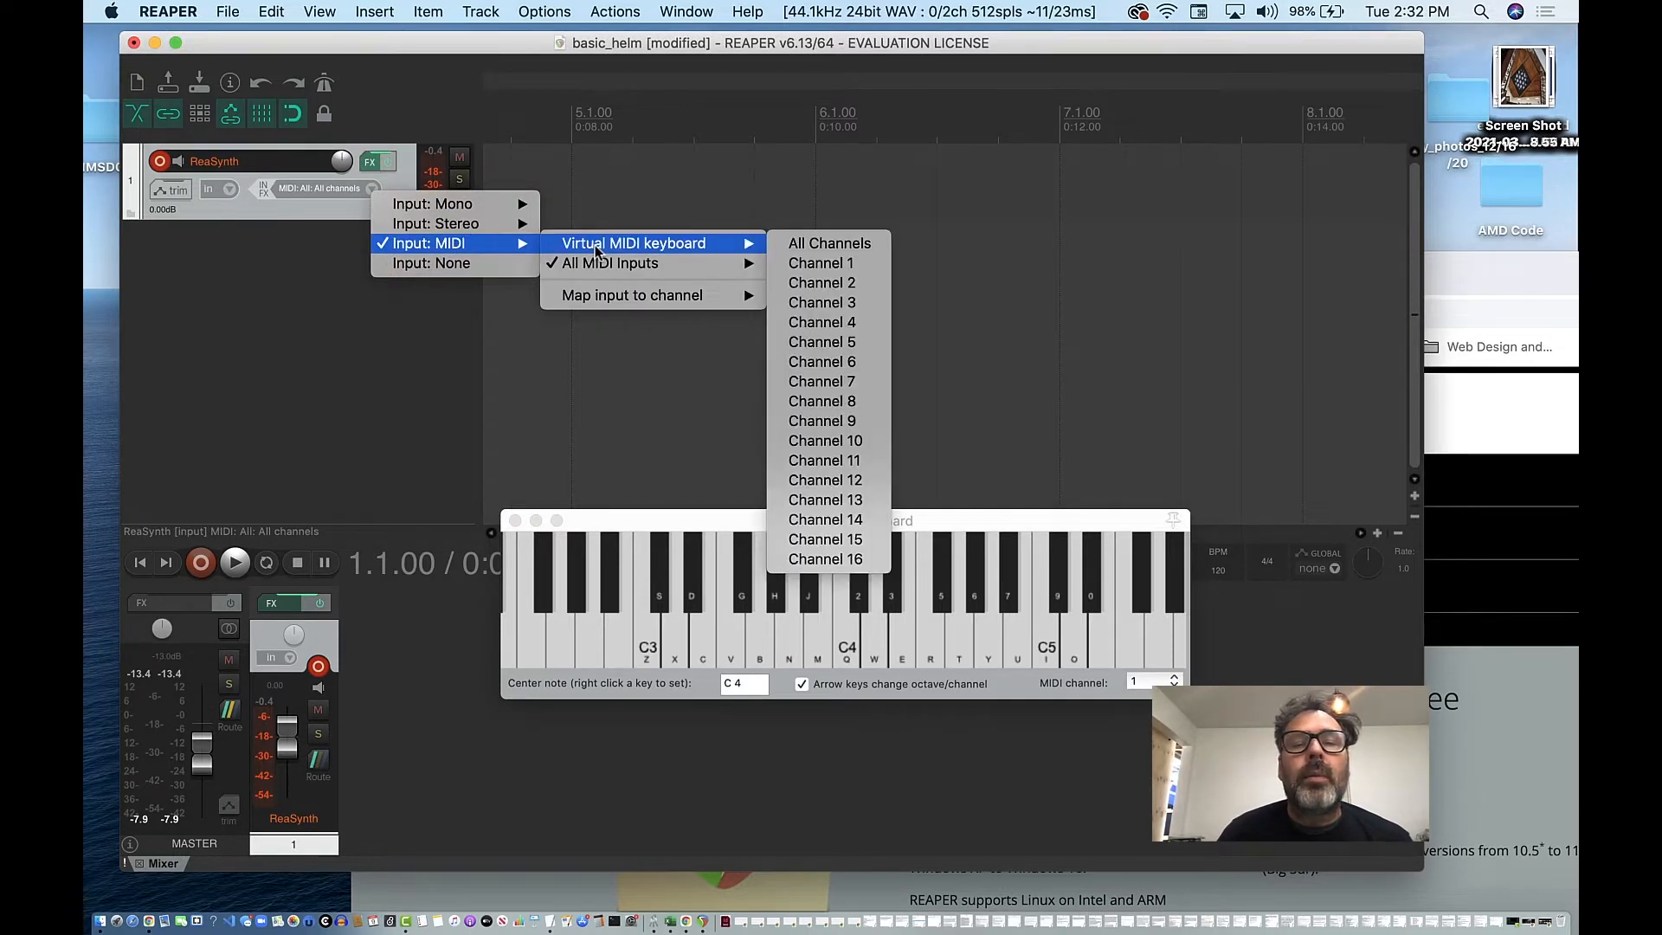
click(827, 246)
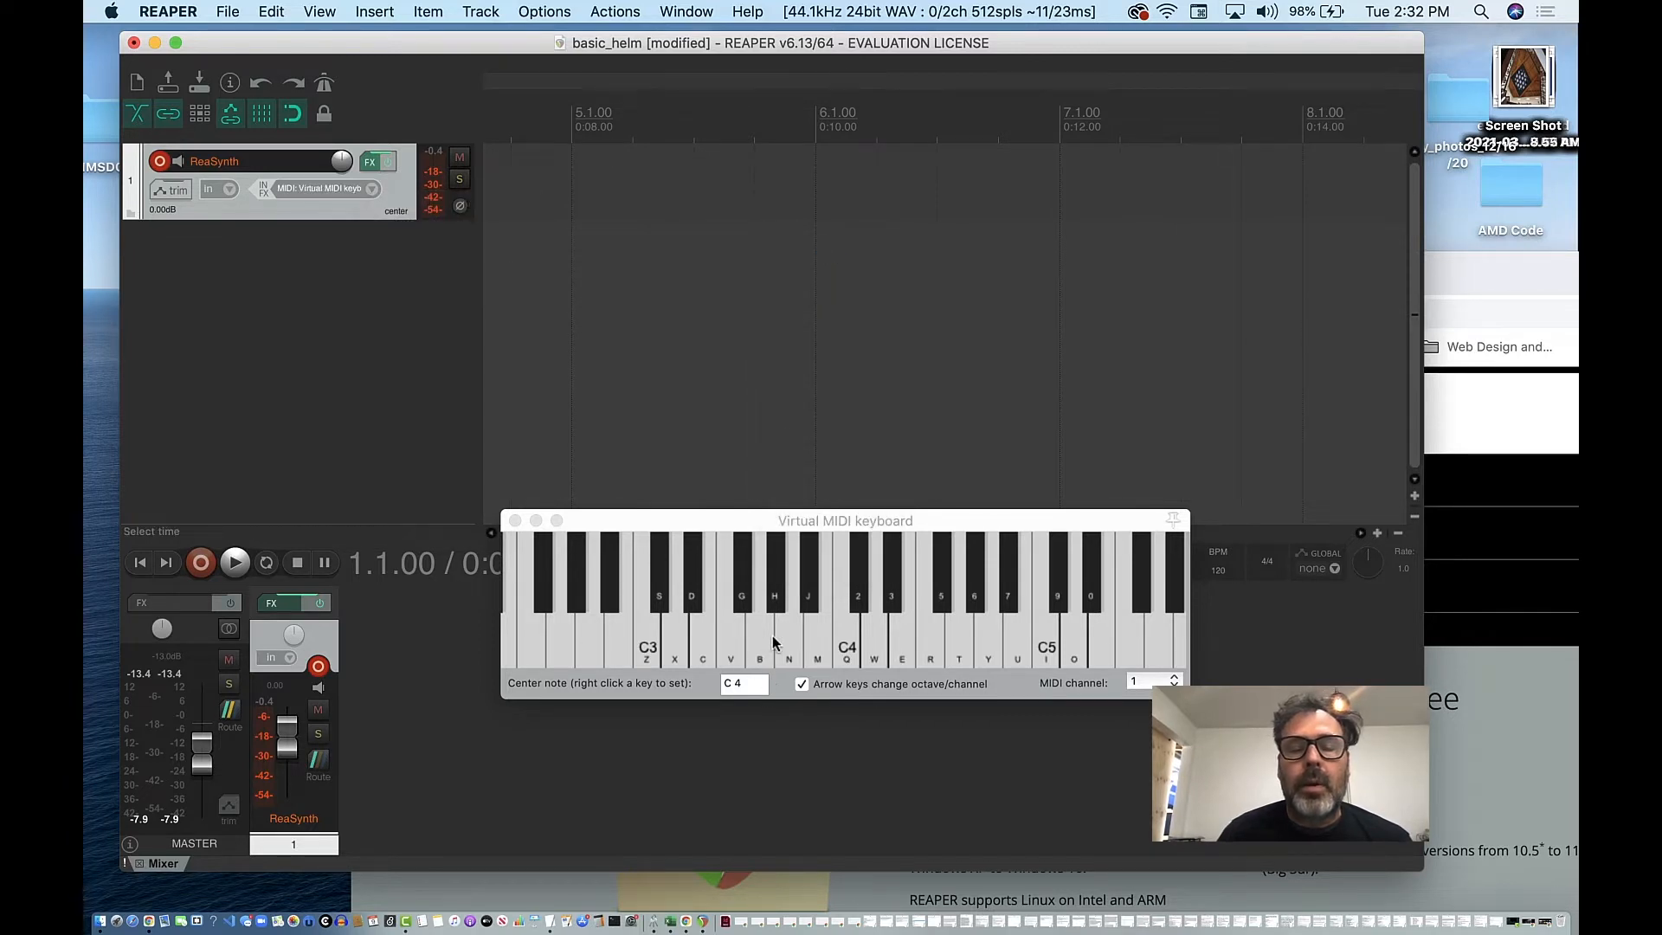
Test the new input routing by playing single notes between F3 and A3 on the on-screen piano keys
click(770, 642)
click(786, 645)
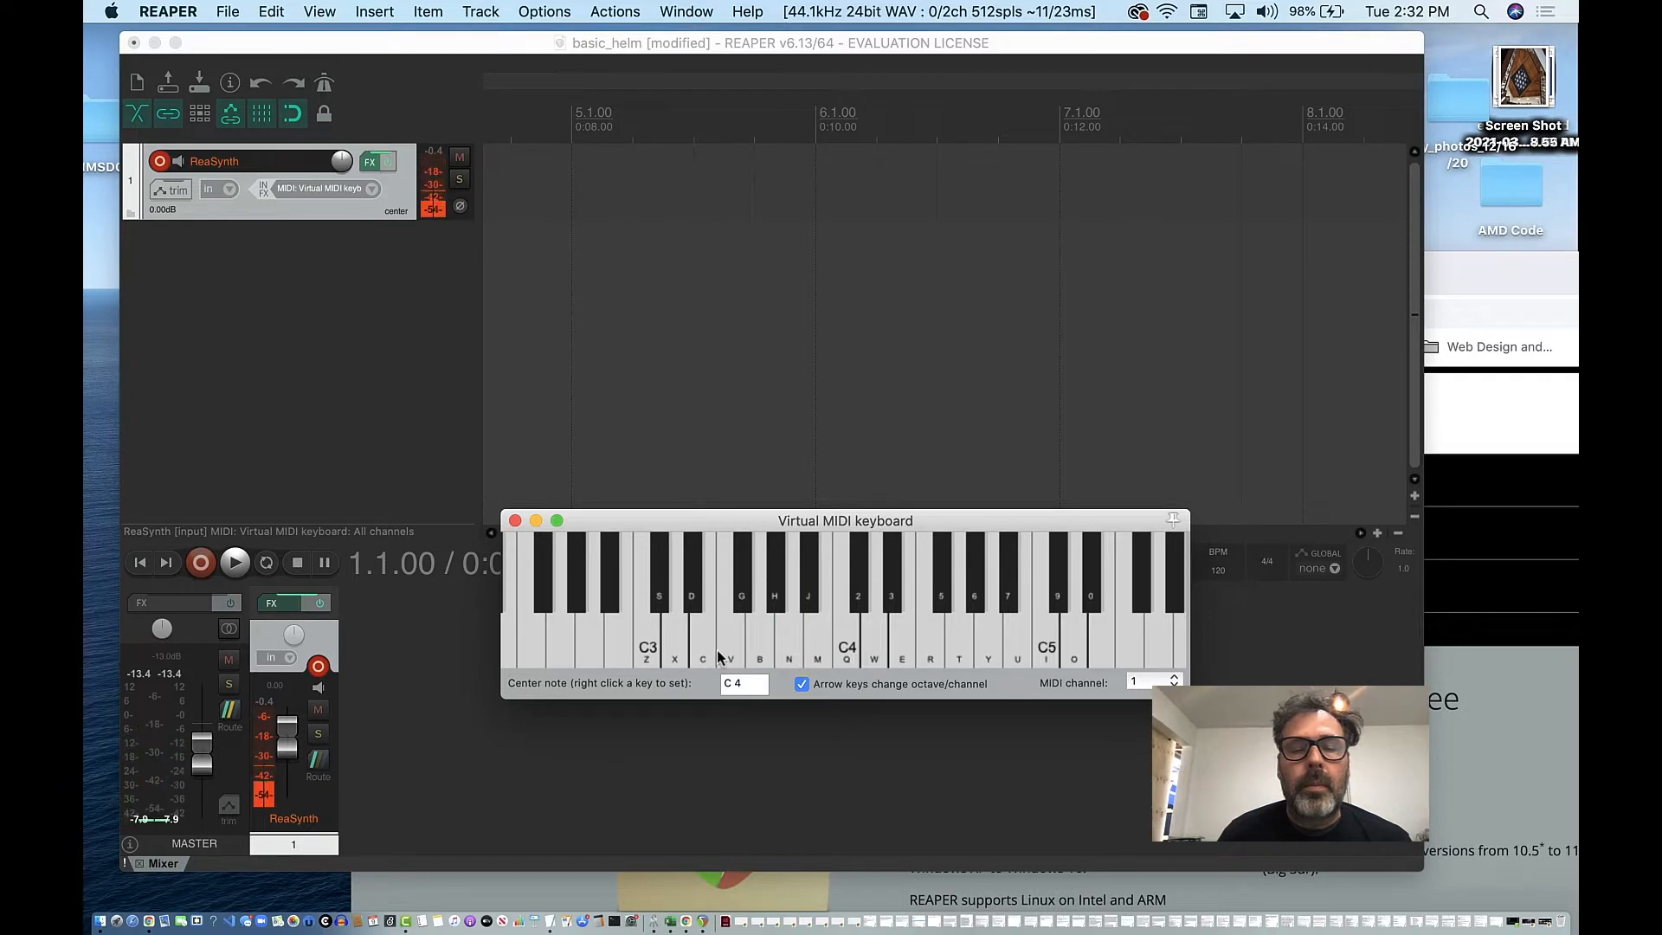
click(722, 655)
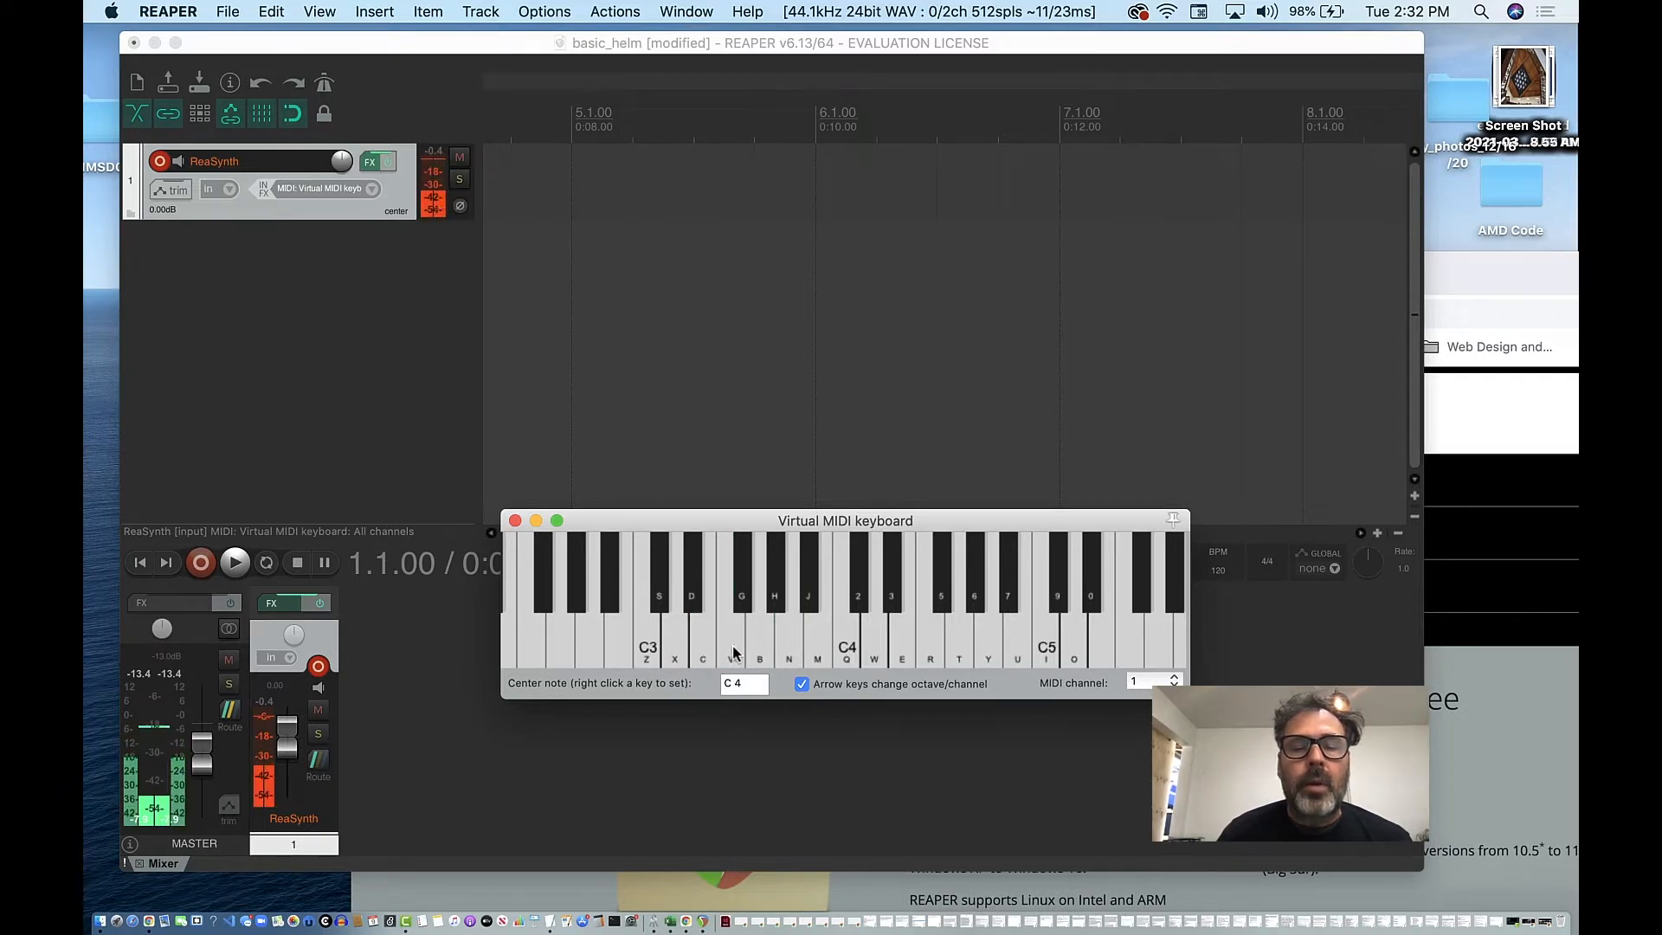
click(733, 653)
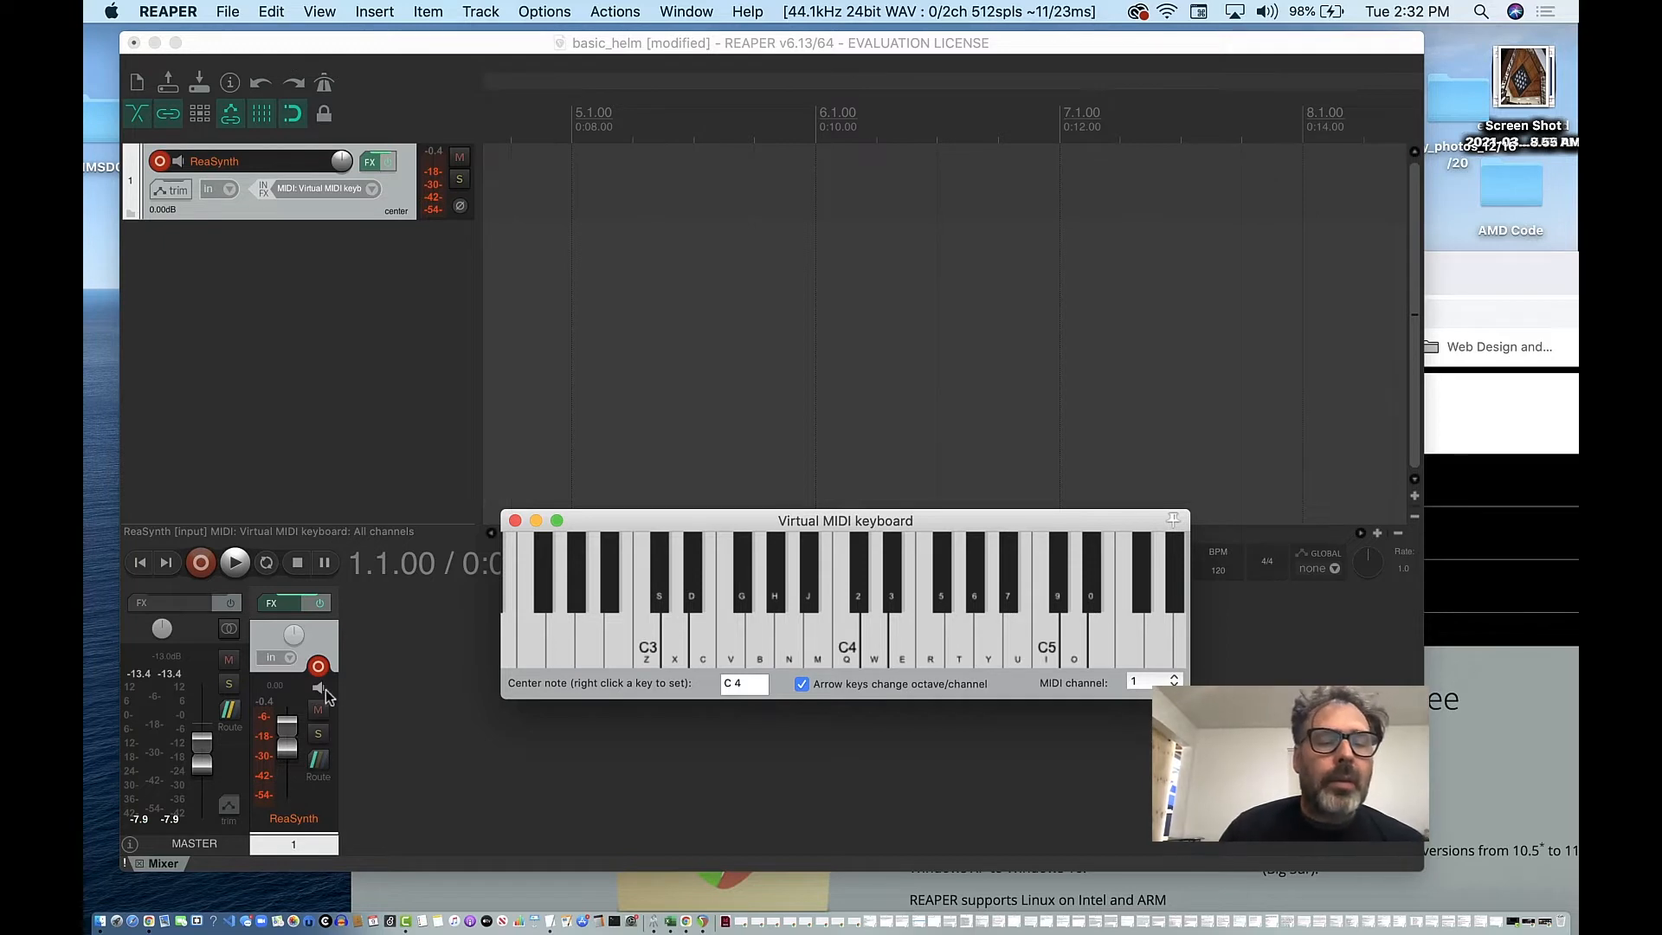
Shift the main project window slightly up and left, and place the Virtual MIDI keyboard over the arrange area's lower edge
drag(424, 44, 407, 37)
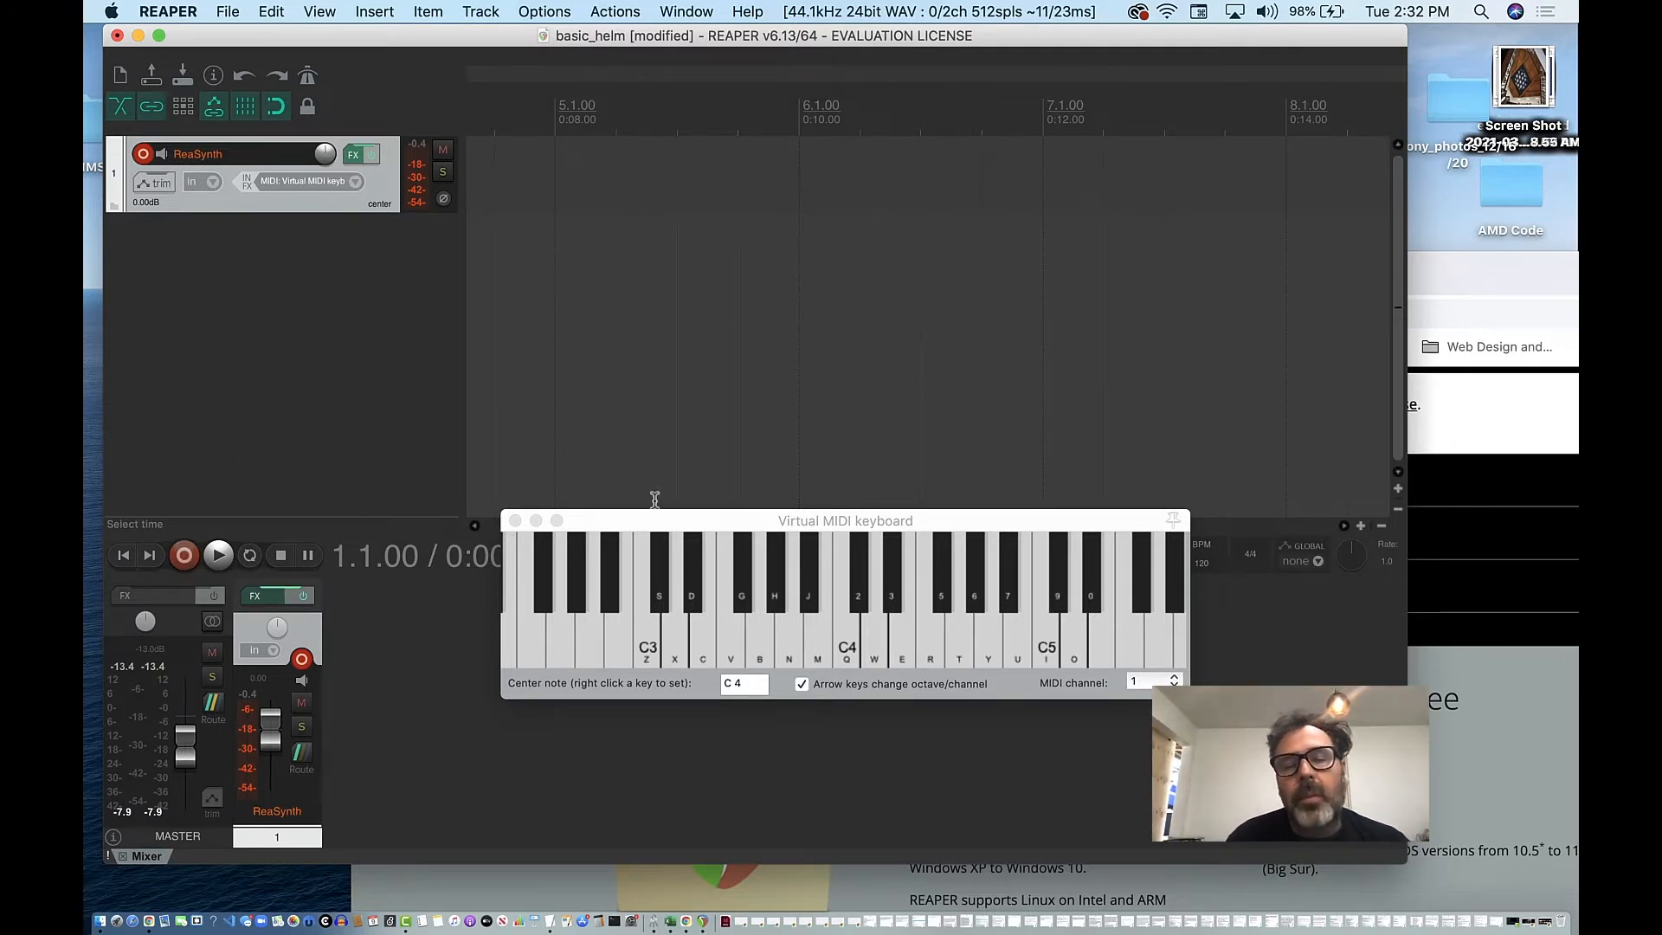
click(647, 656)
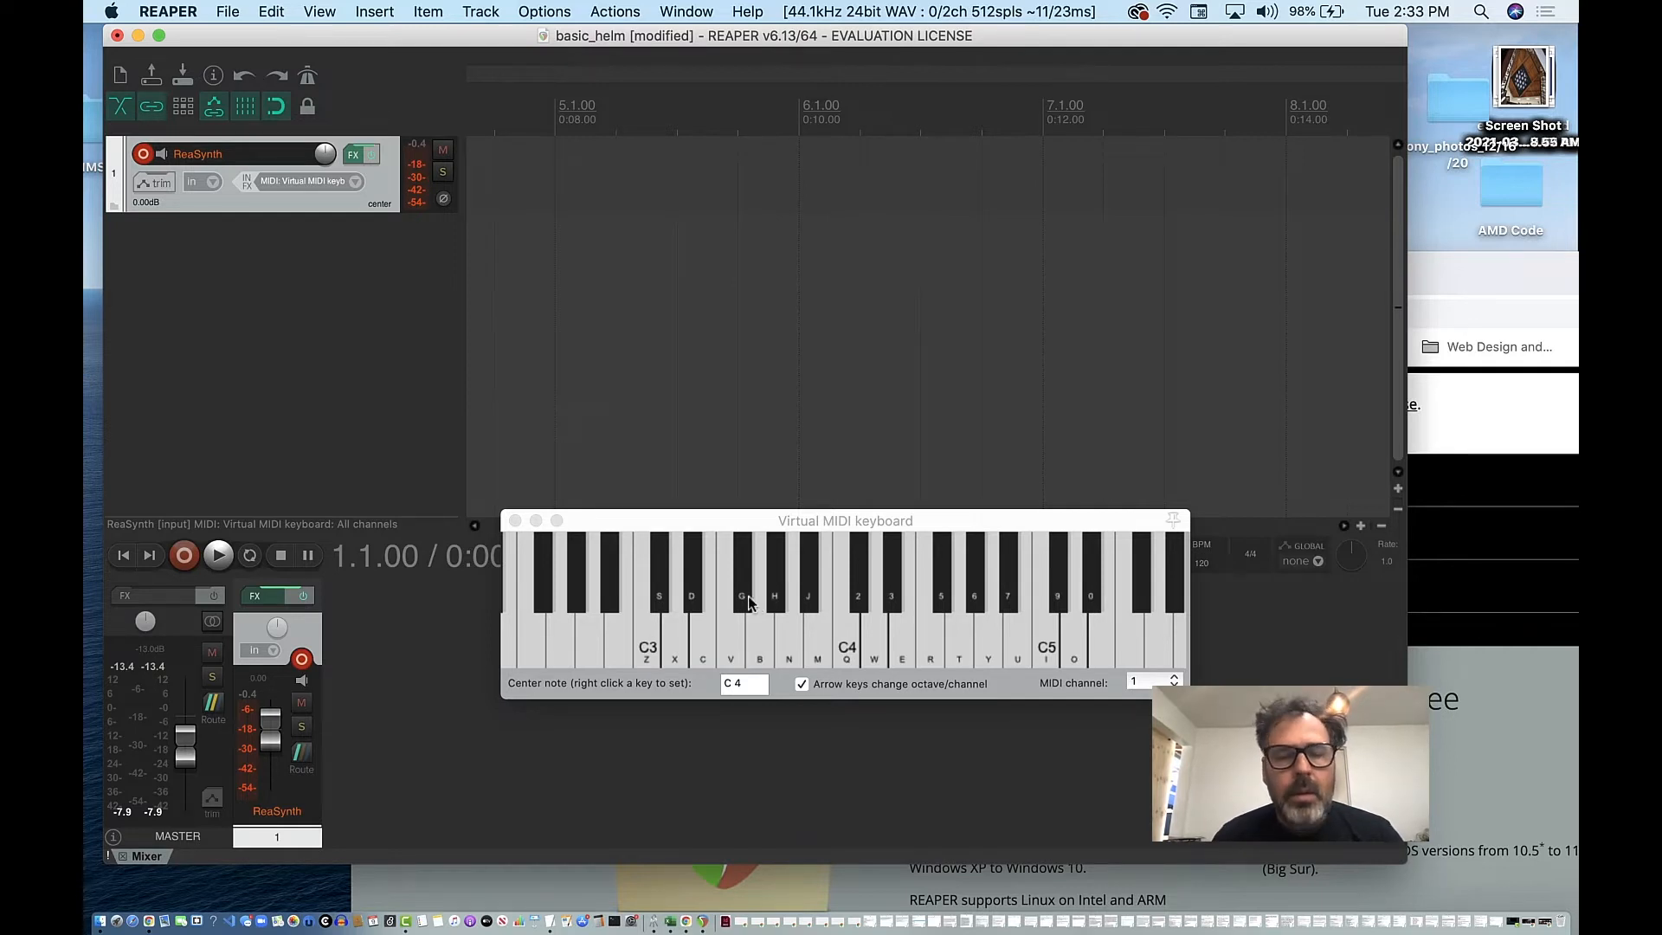
drag(630, 519, 588, 490)
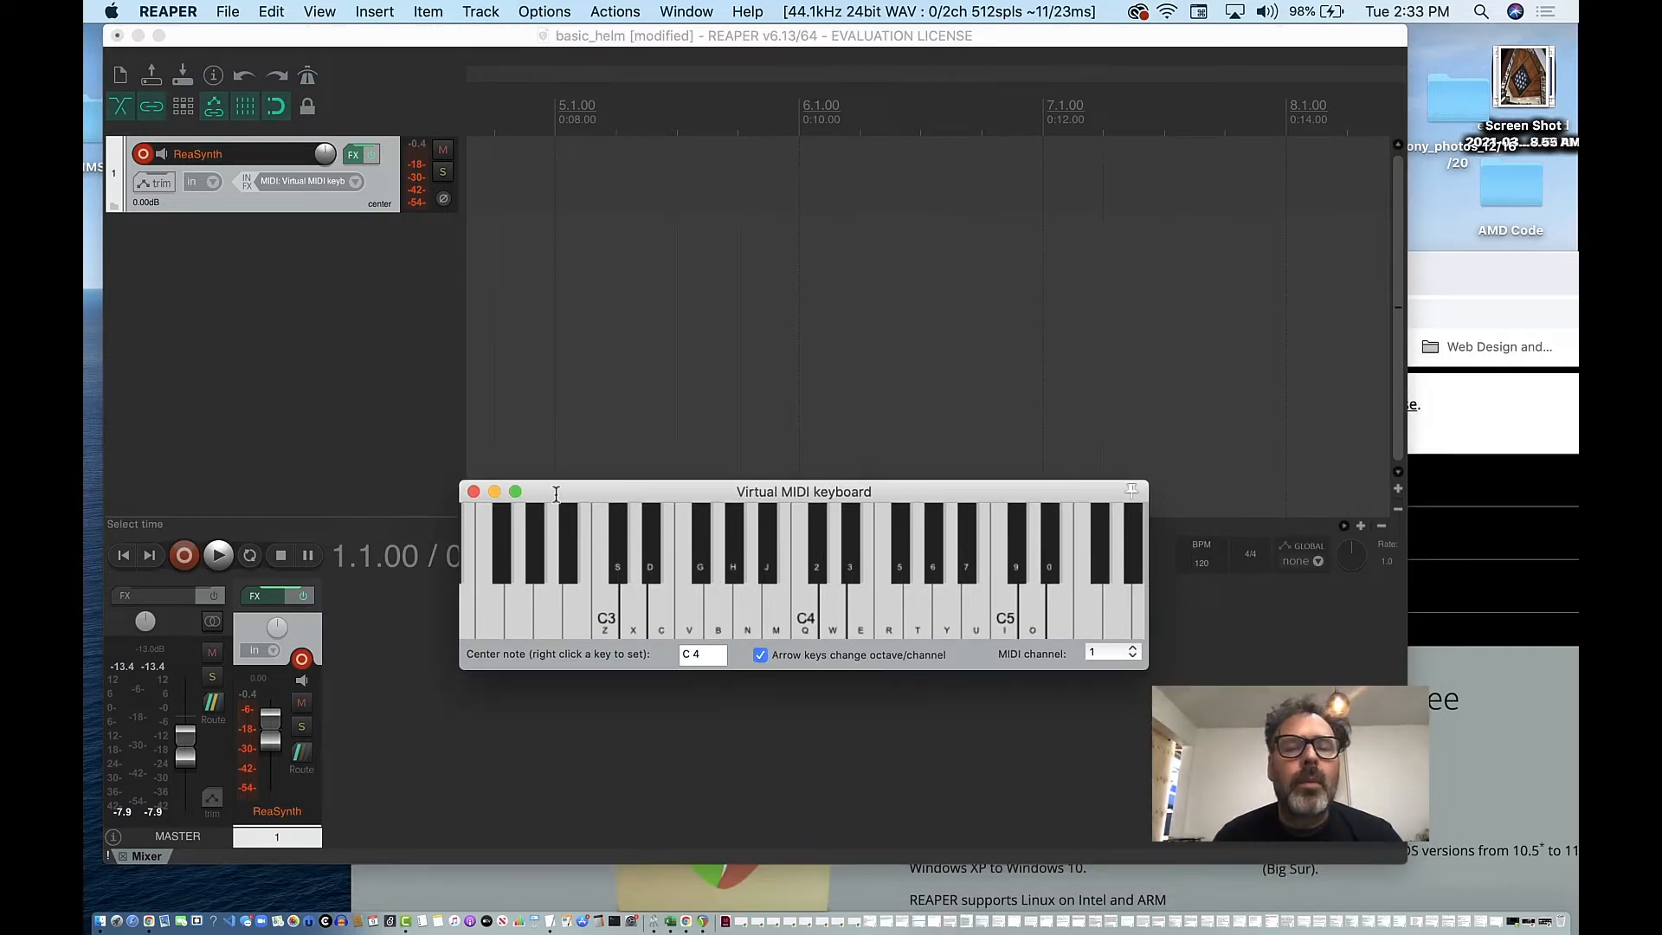
click(330, 206)
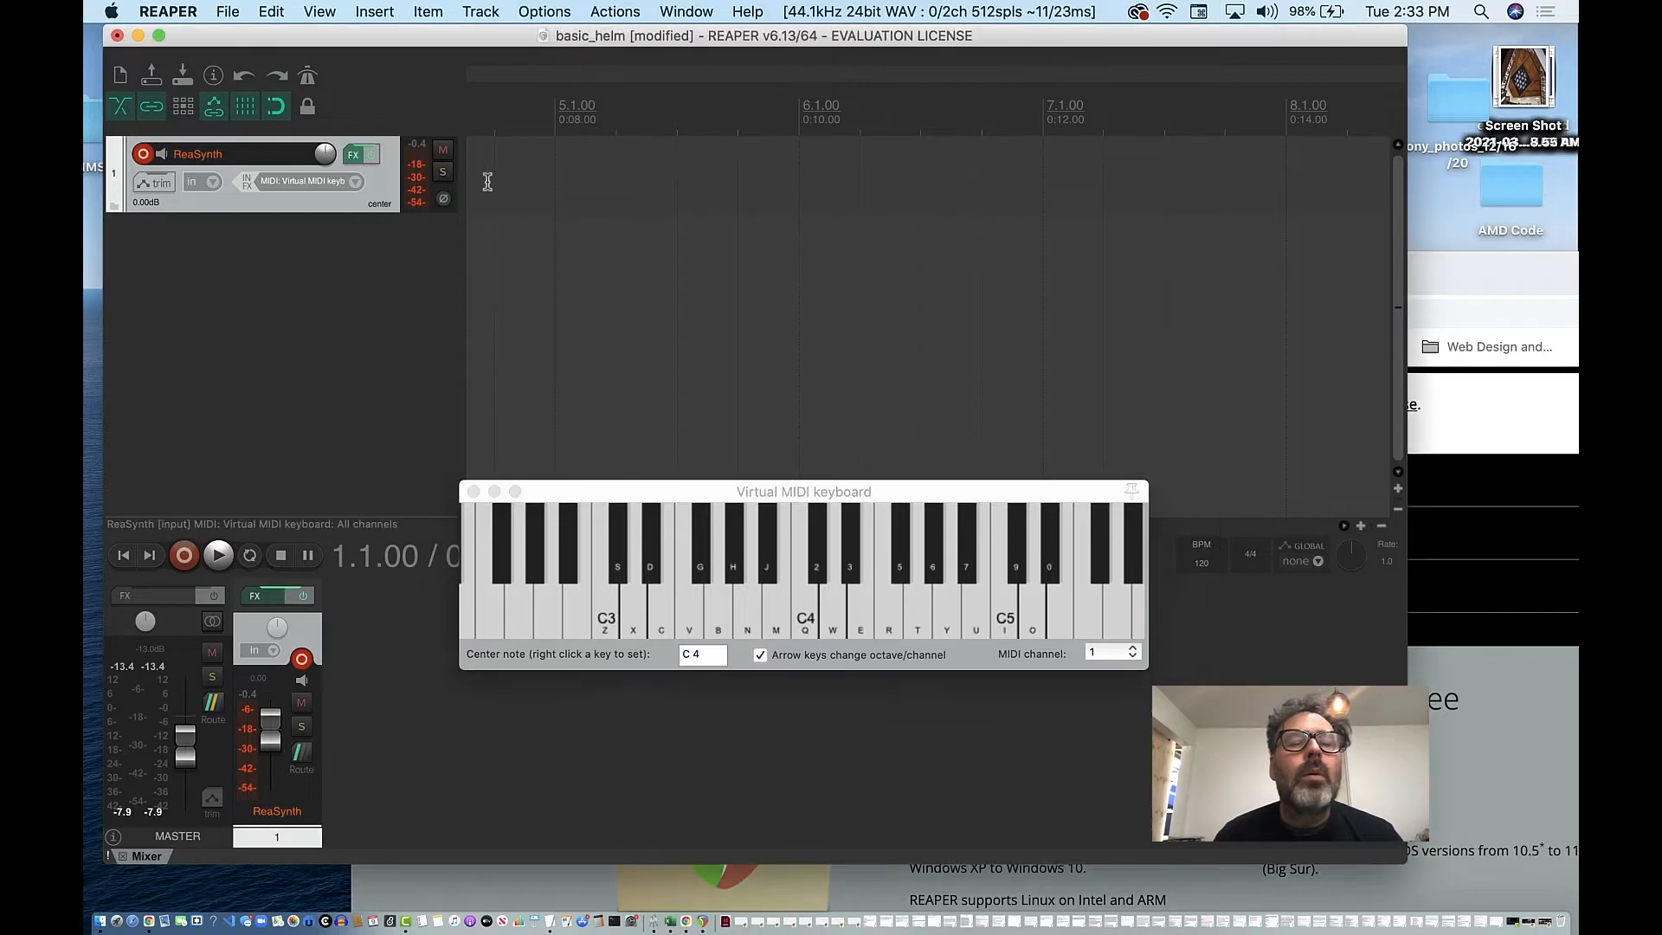
key(d)
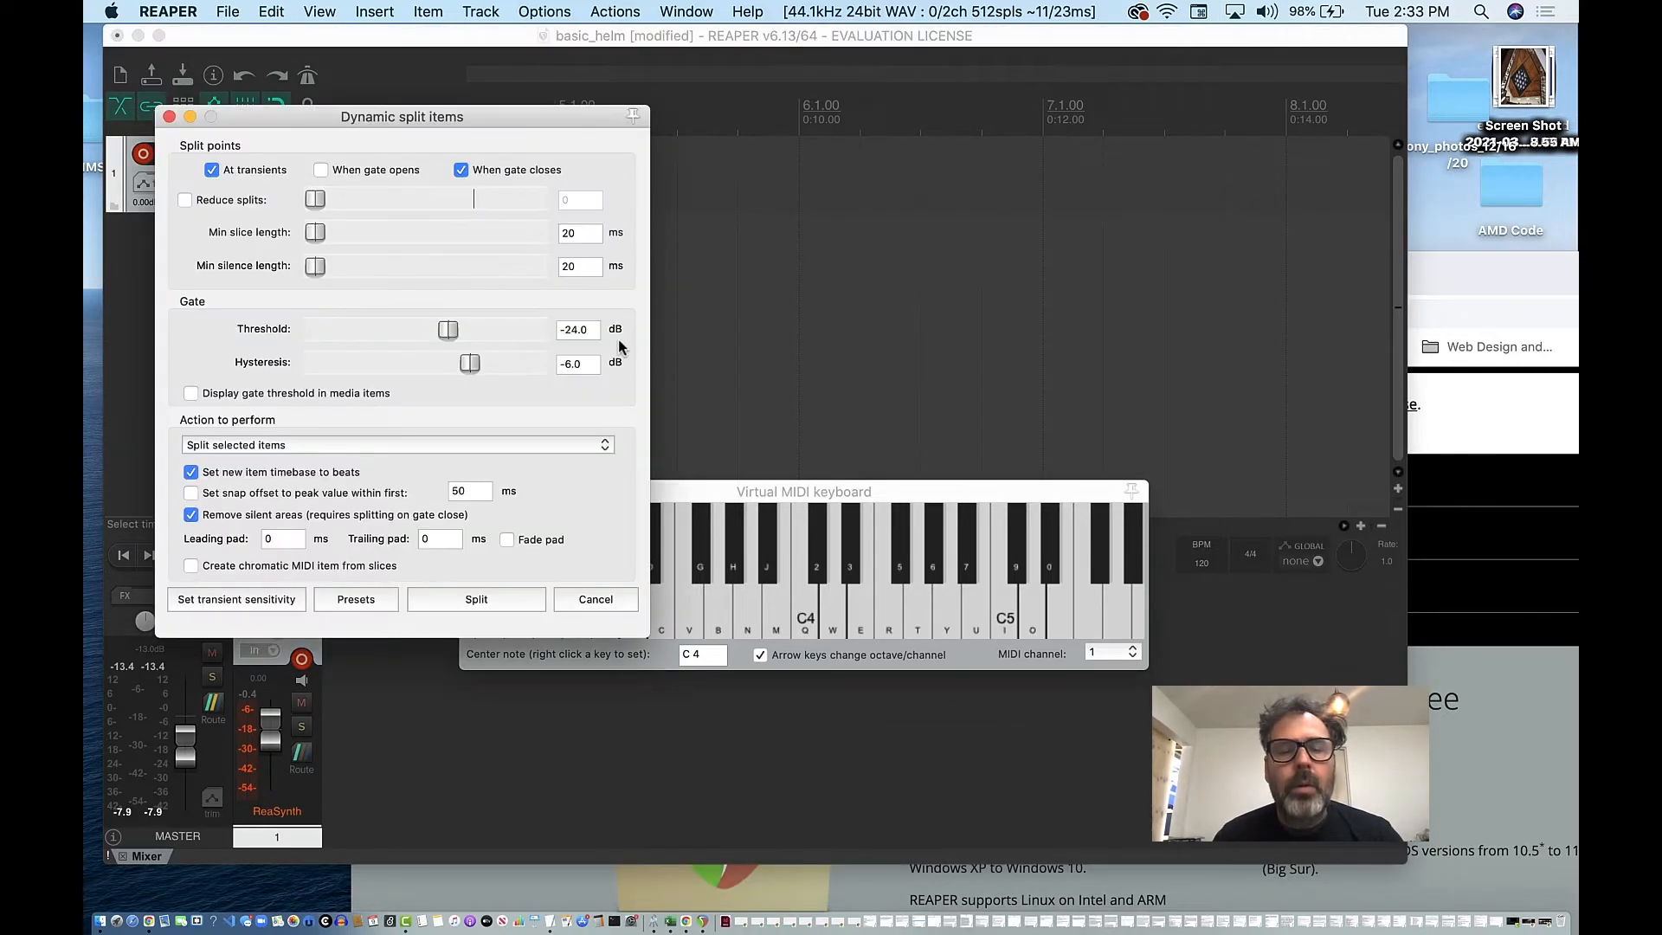
click(595, 598)
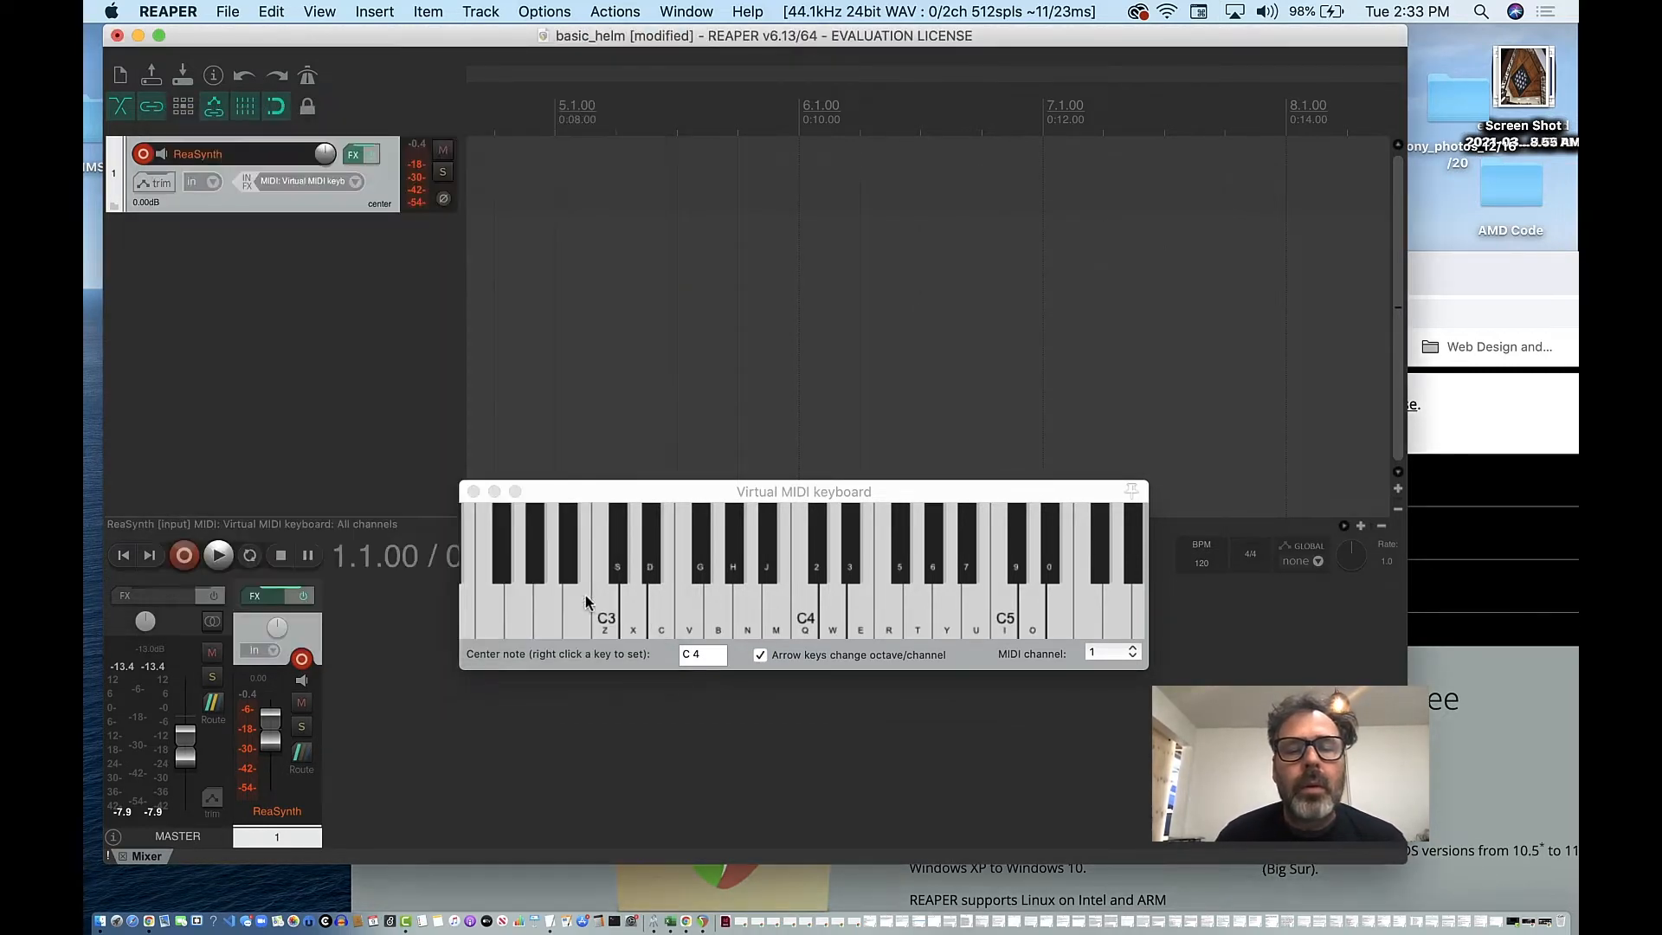
Return focus to the Virtual MIDI keyboard and play D3 and C3 on its on-screen keys
click(638, 606)
click(605, 618)
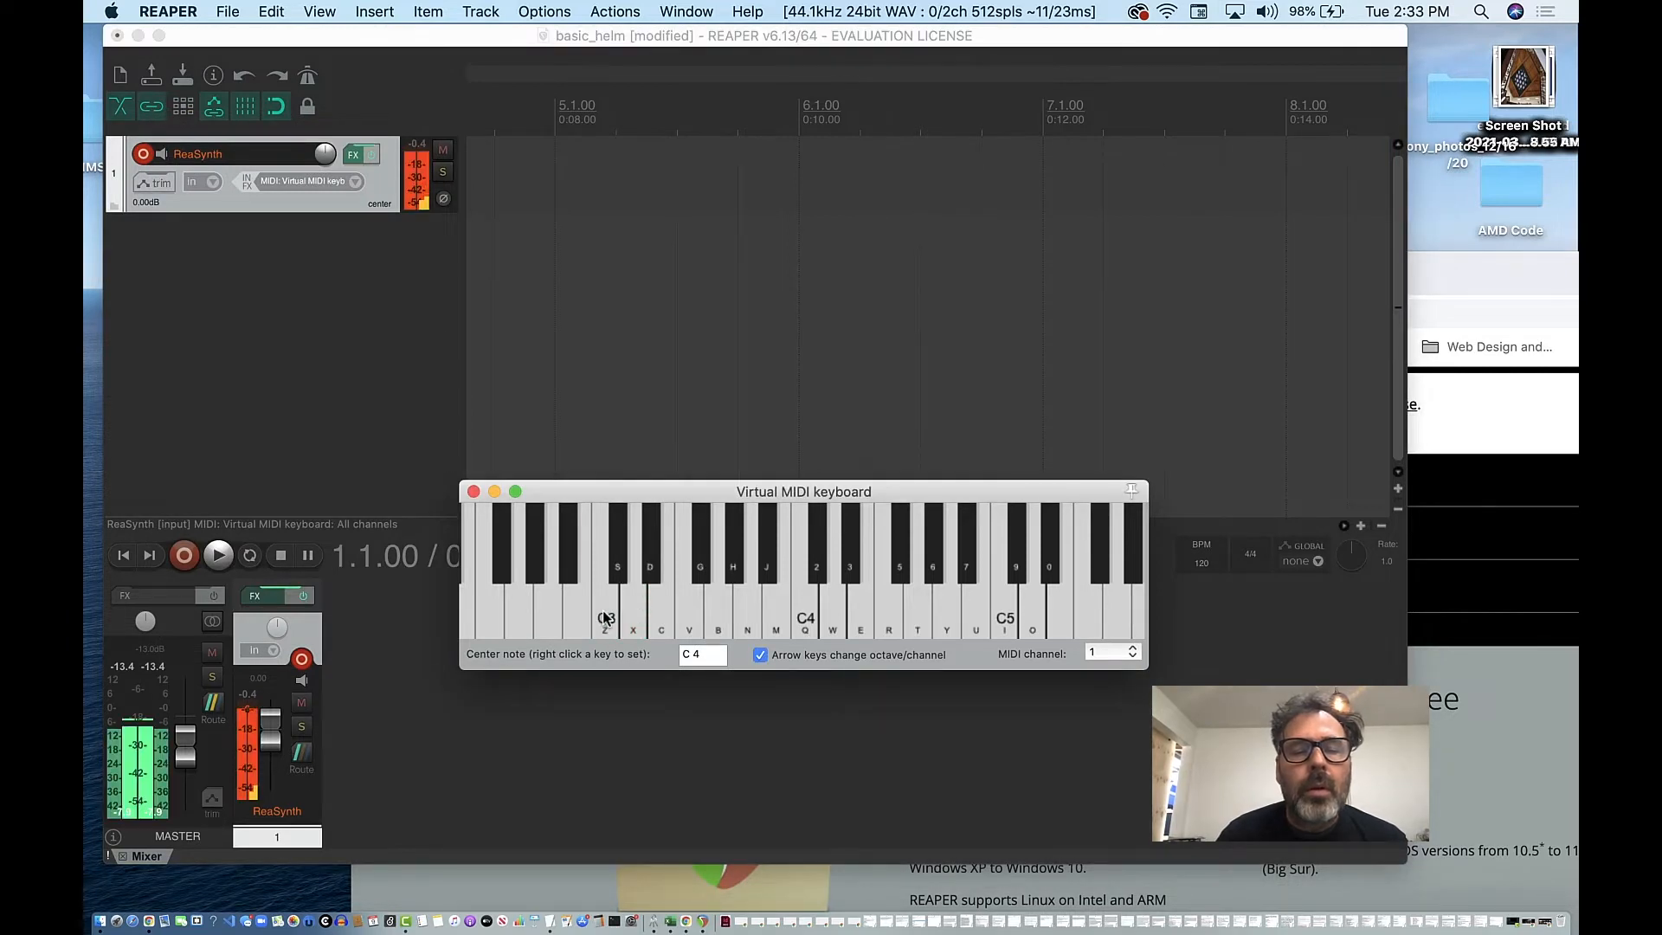
click(610, 620)
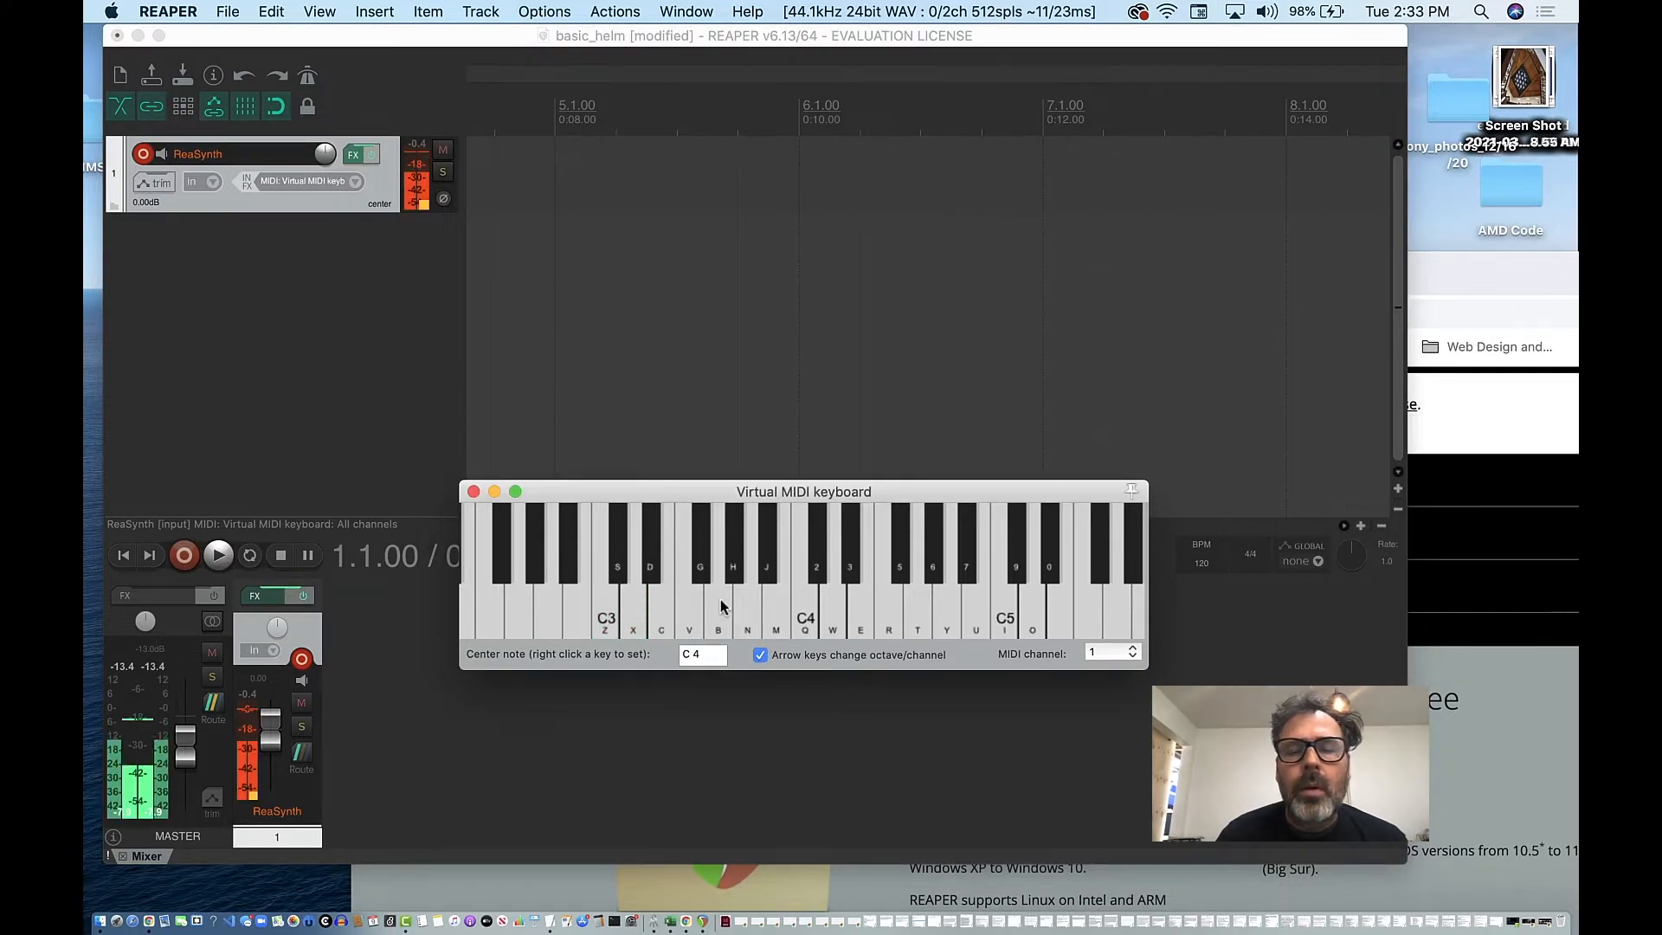
Play C4, E4 and G4 individually and together as a chord on the Virtual MIDI keyboard
click(807, 635)
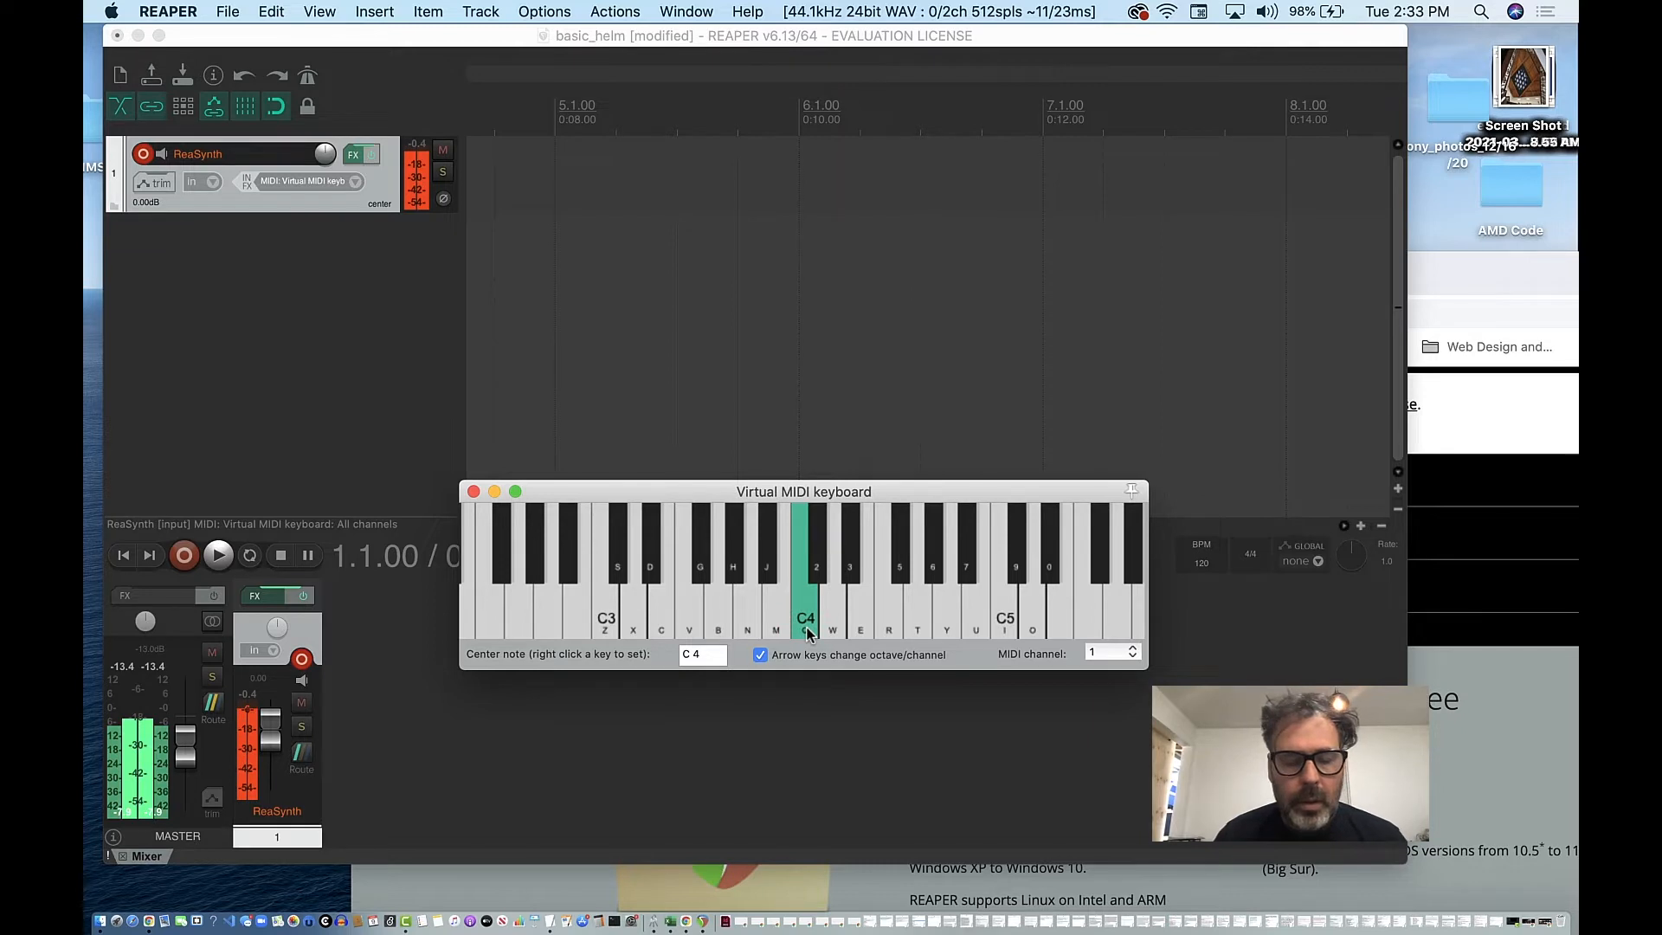
click(808, 635)
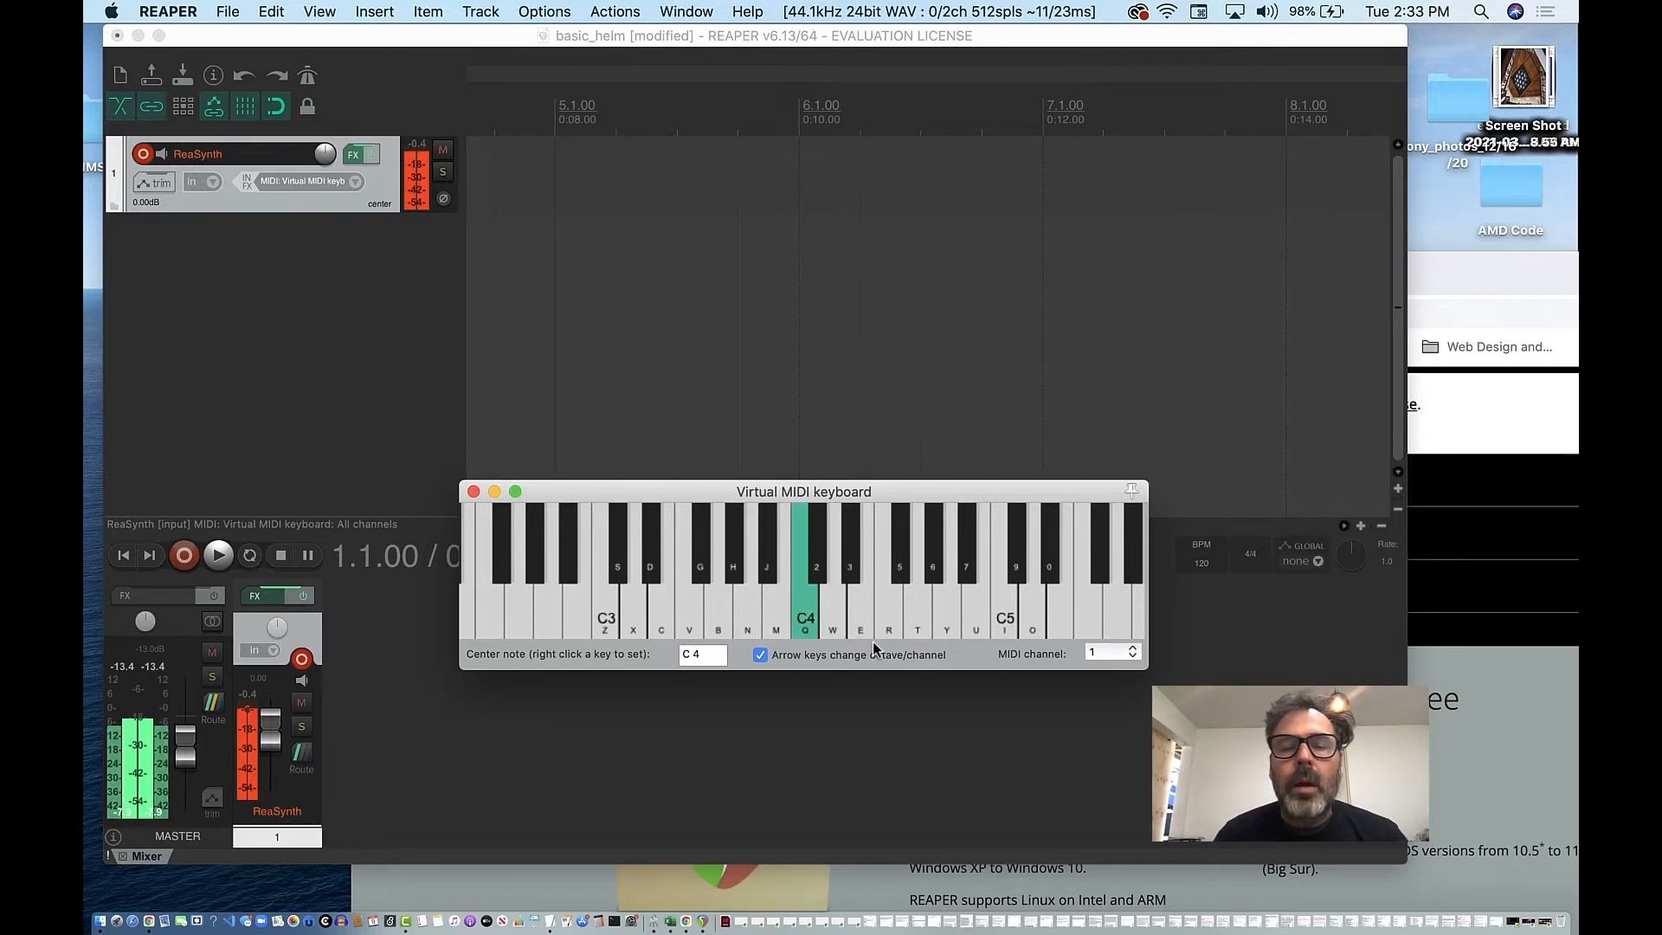
key(e)
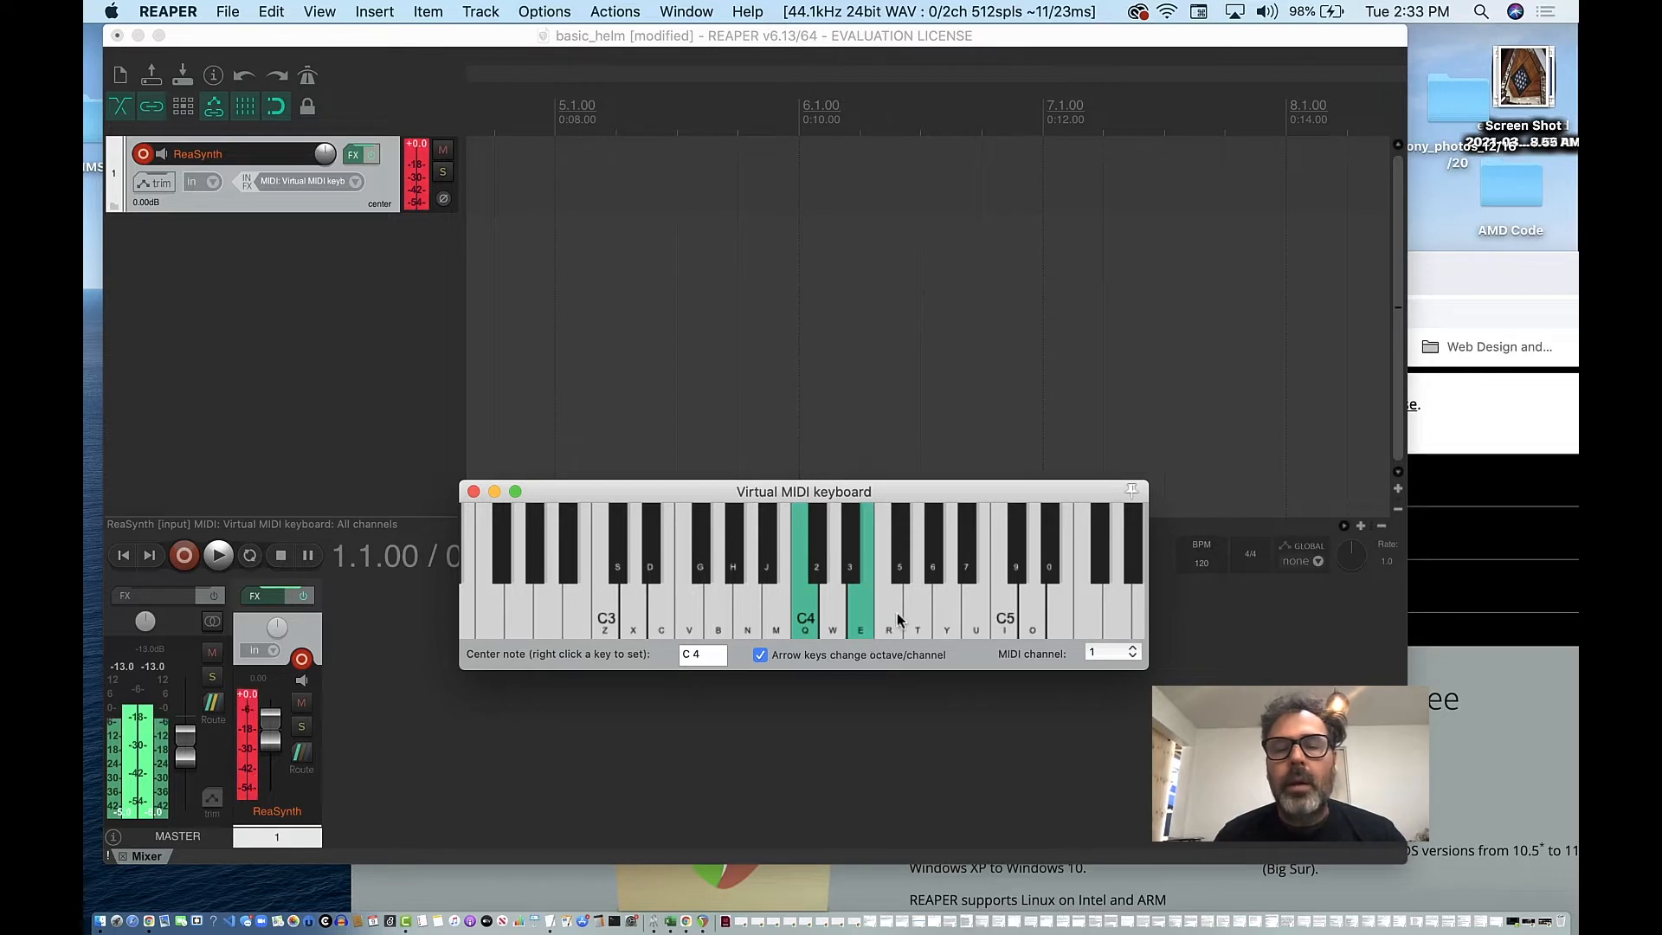
click(922, 624)
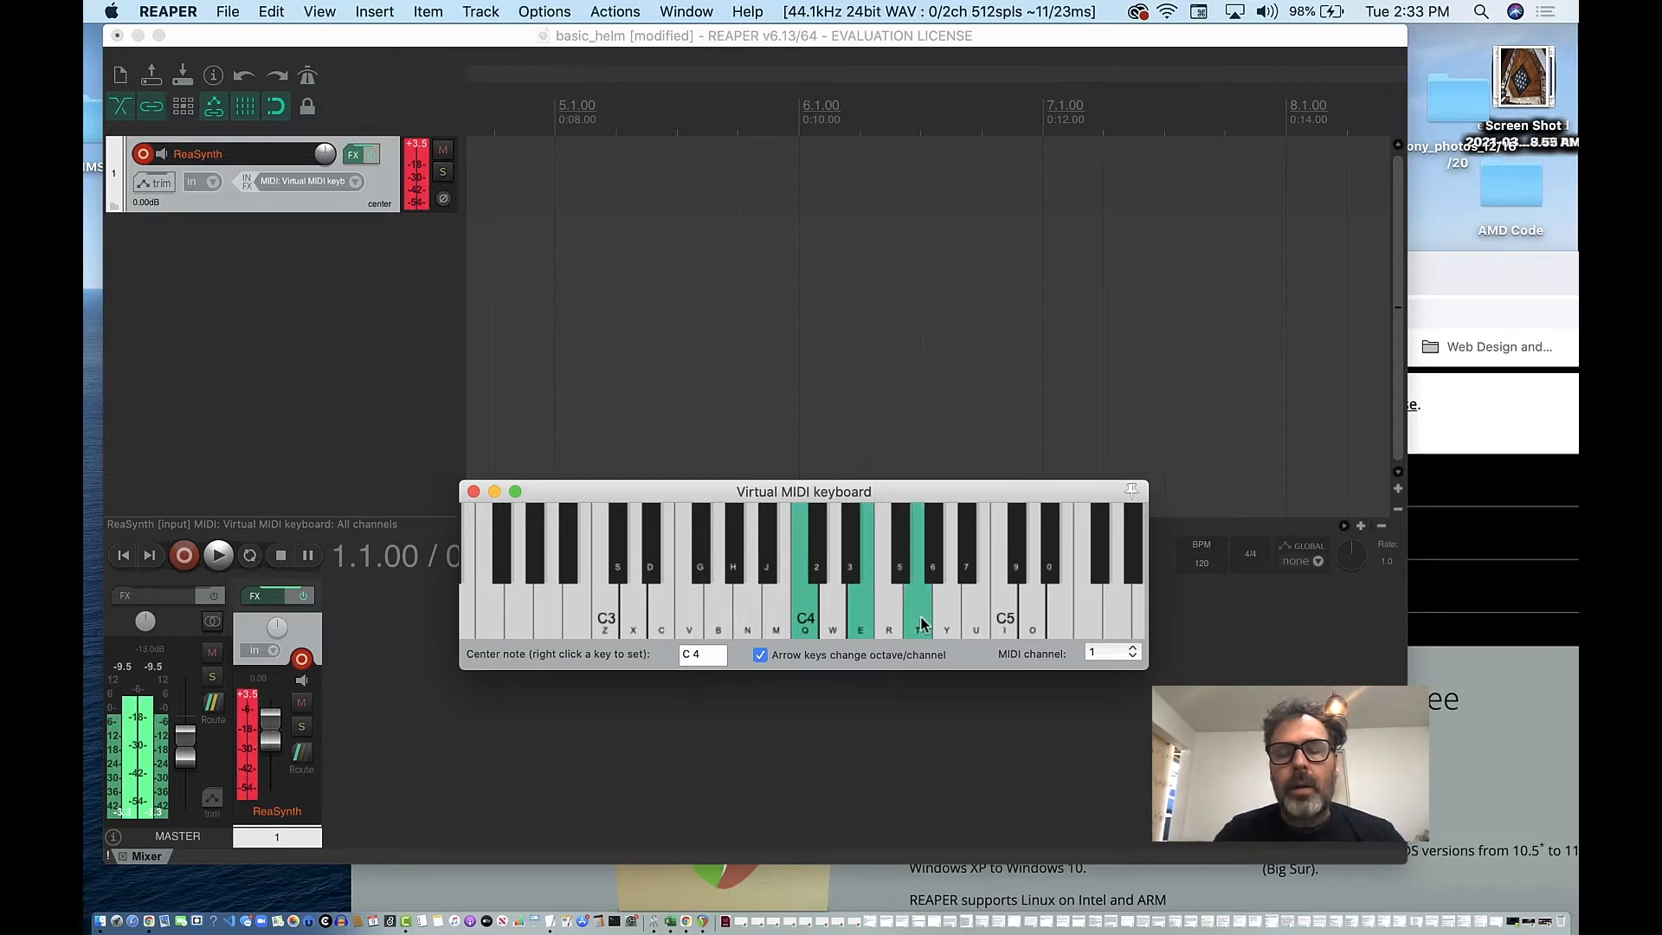
key(q)
key(e)
key(t)
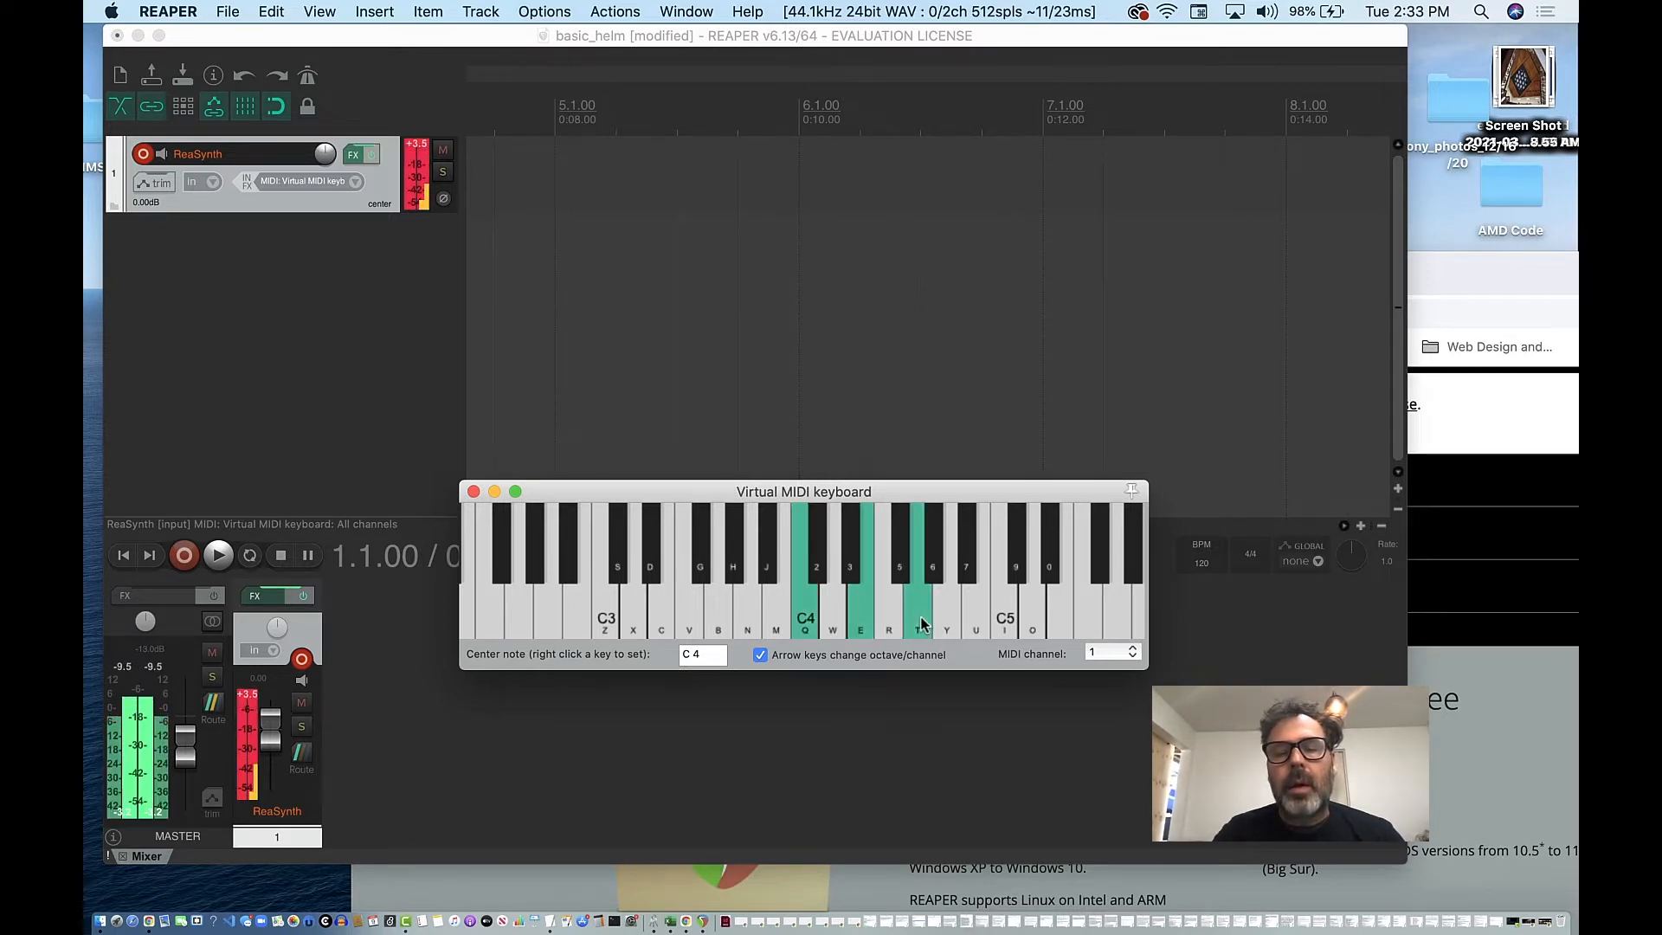
key(q)
key(e)
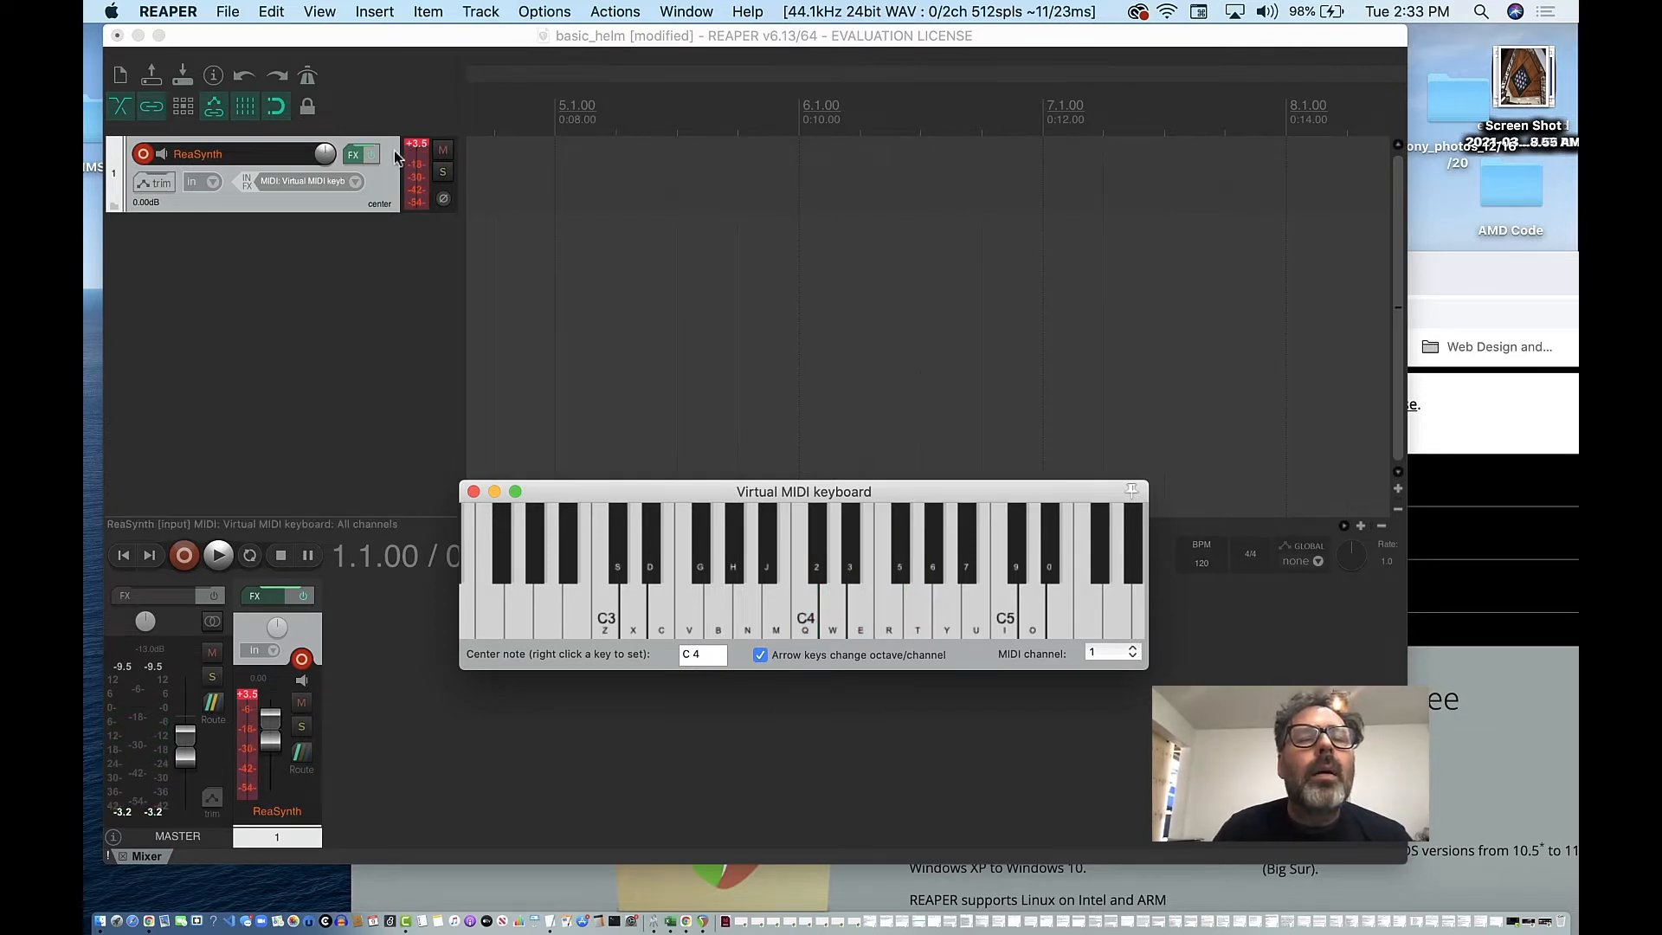
Lower the master volume slightly in the mixer and check the level by playing C4, D4, E4 and a C4-E4-G4 chord
key(q)
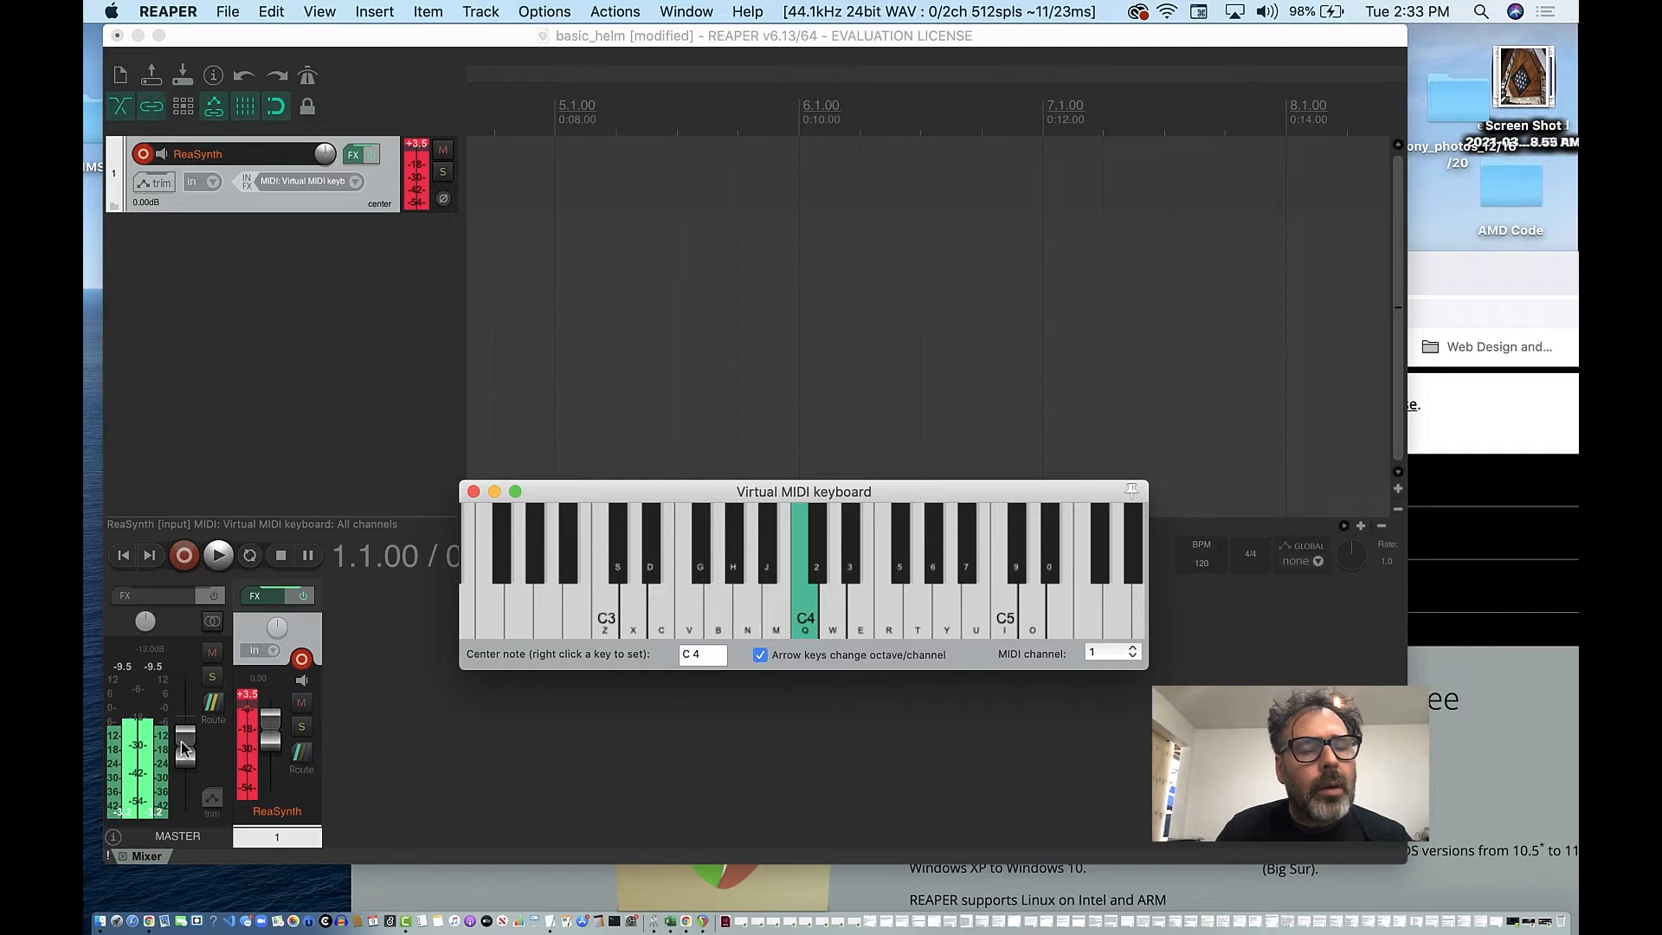
drag(184, 750, 185, 763)
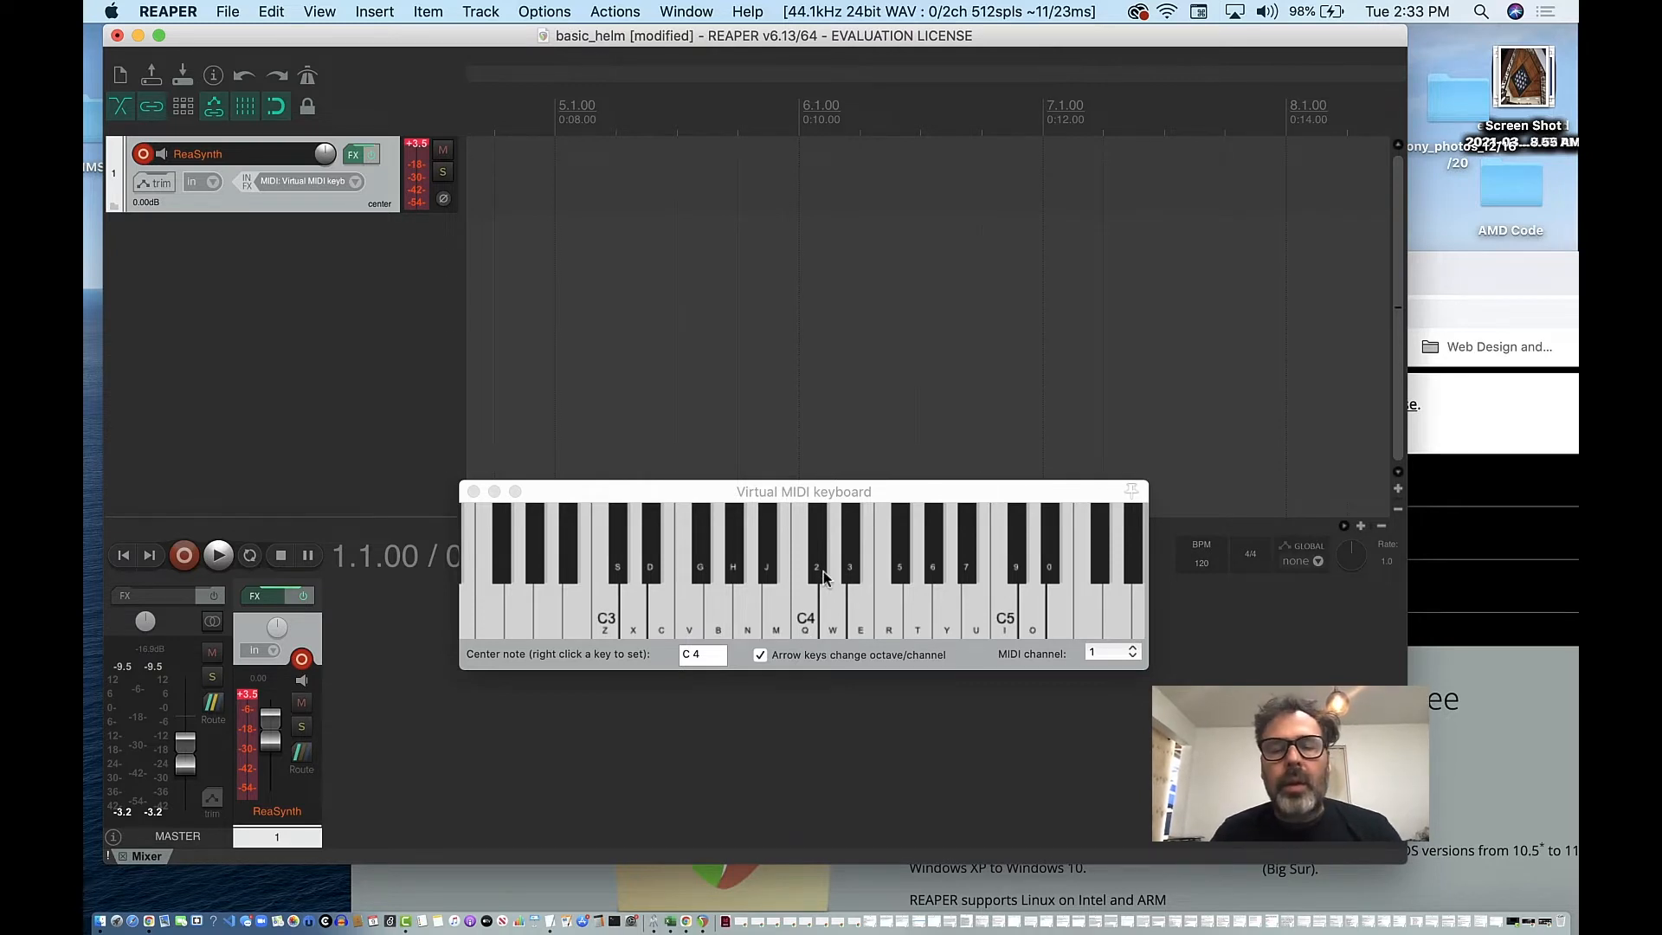
click(806, 629)
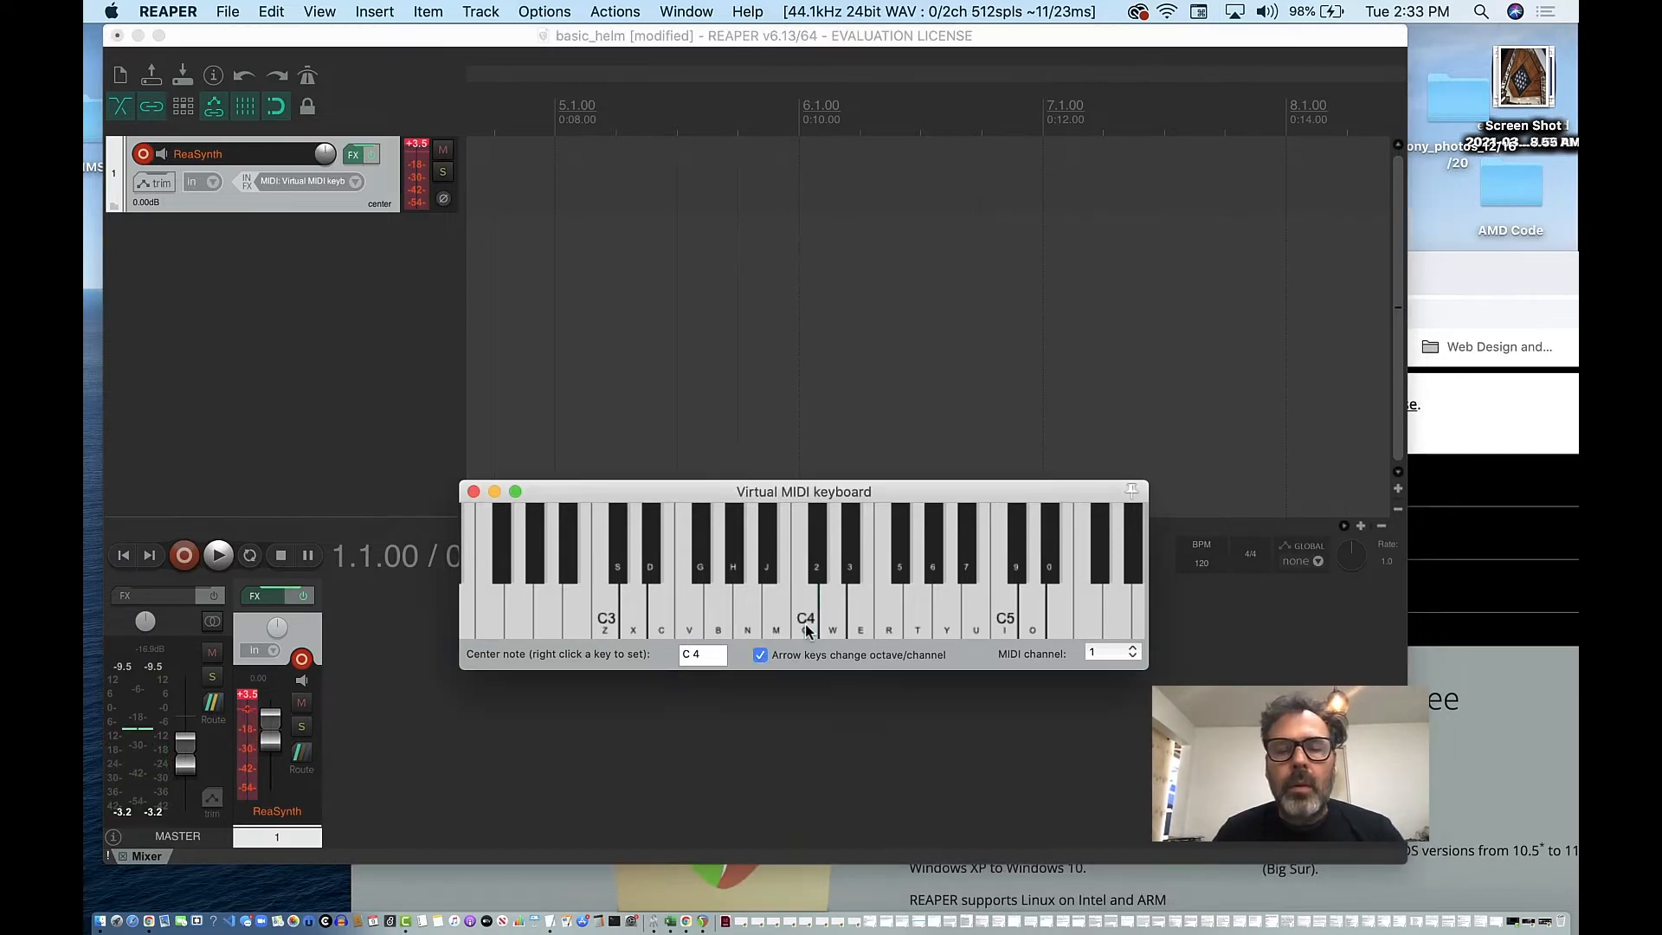
click(806, 629)
click(830, 629)
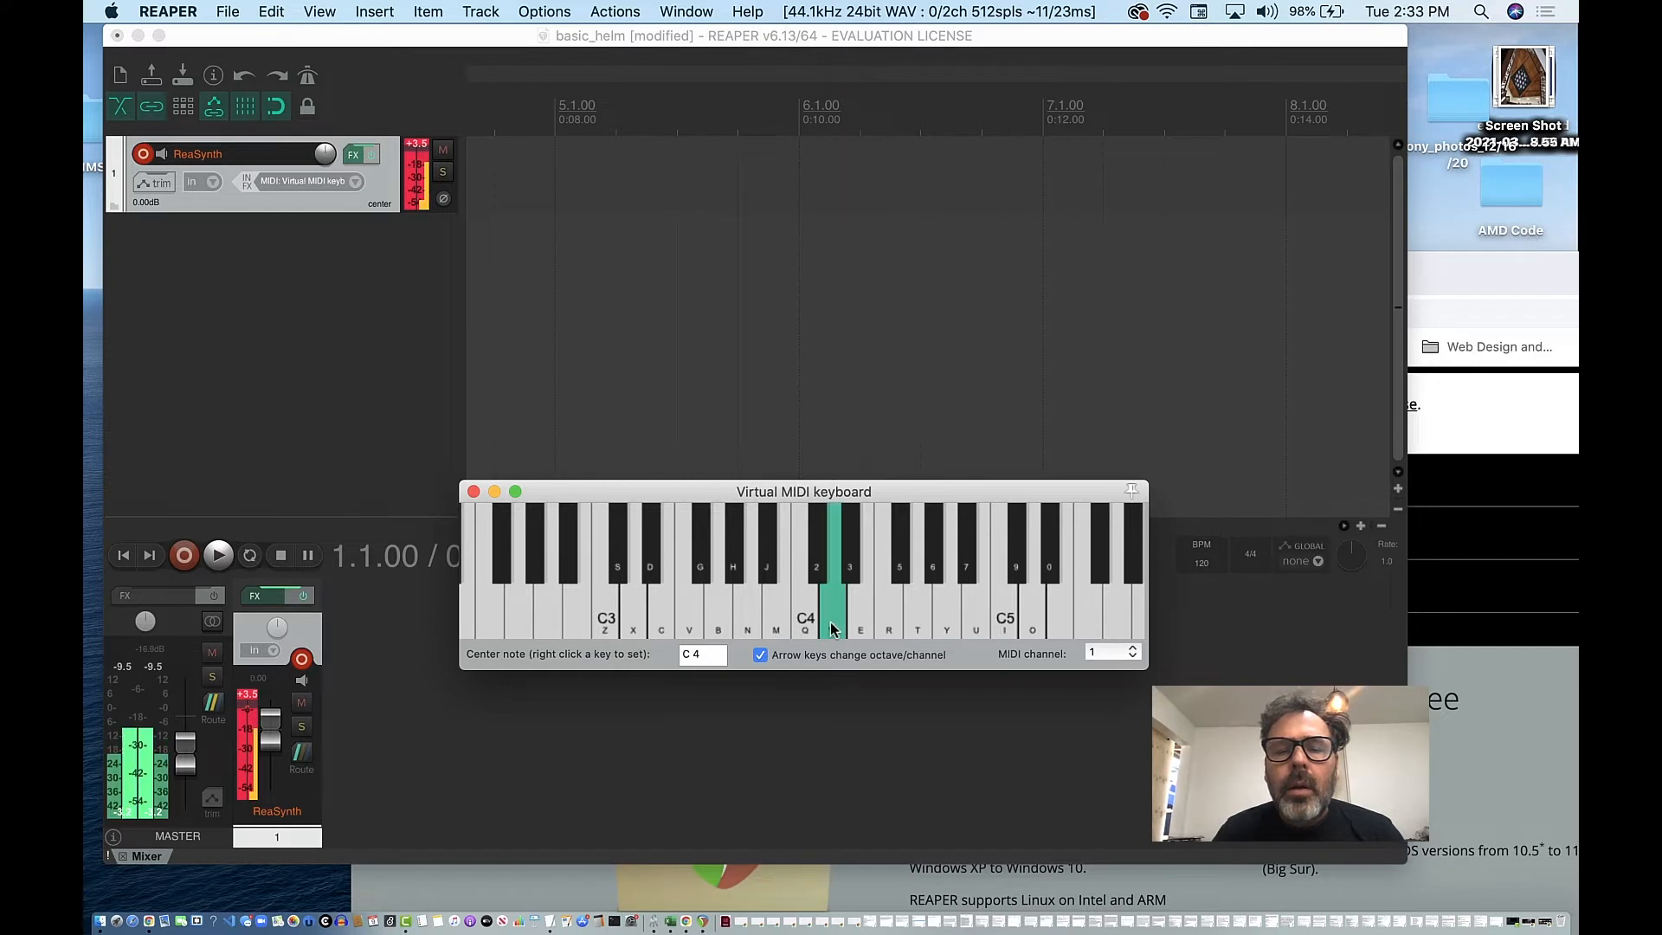
key(e)
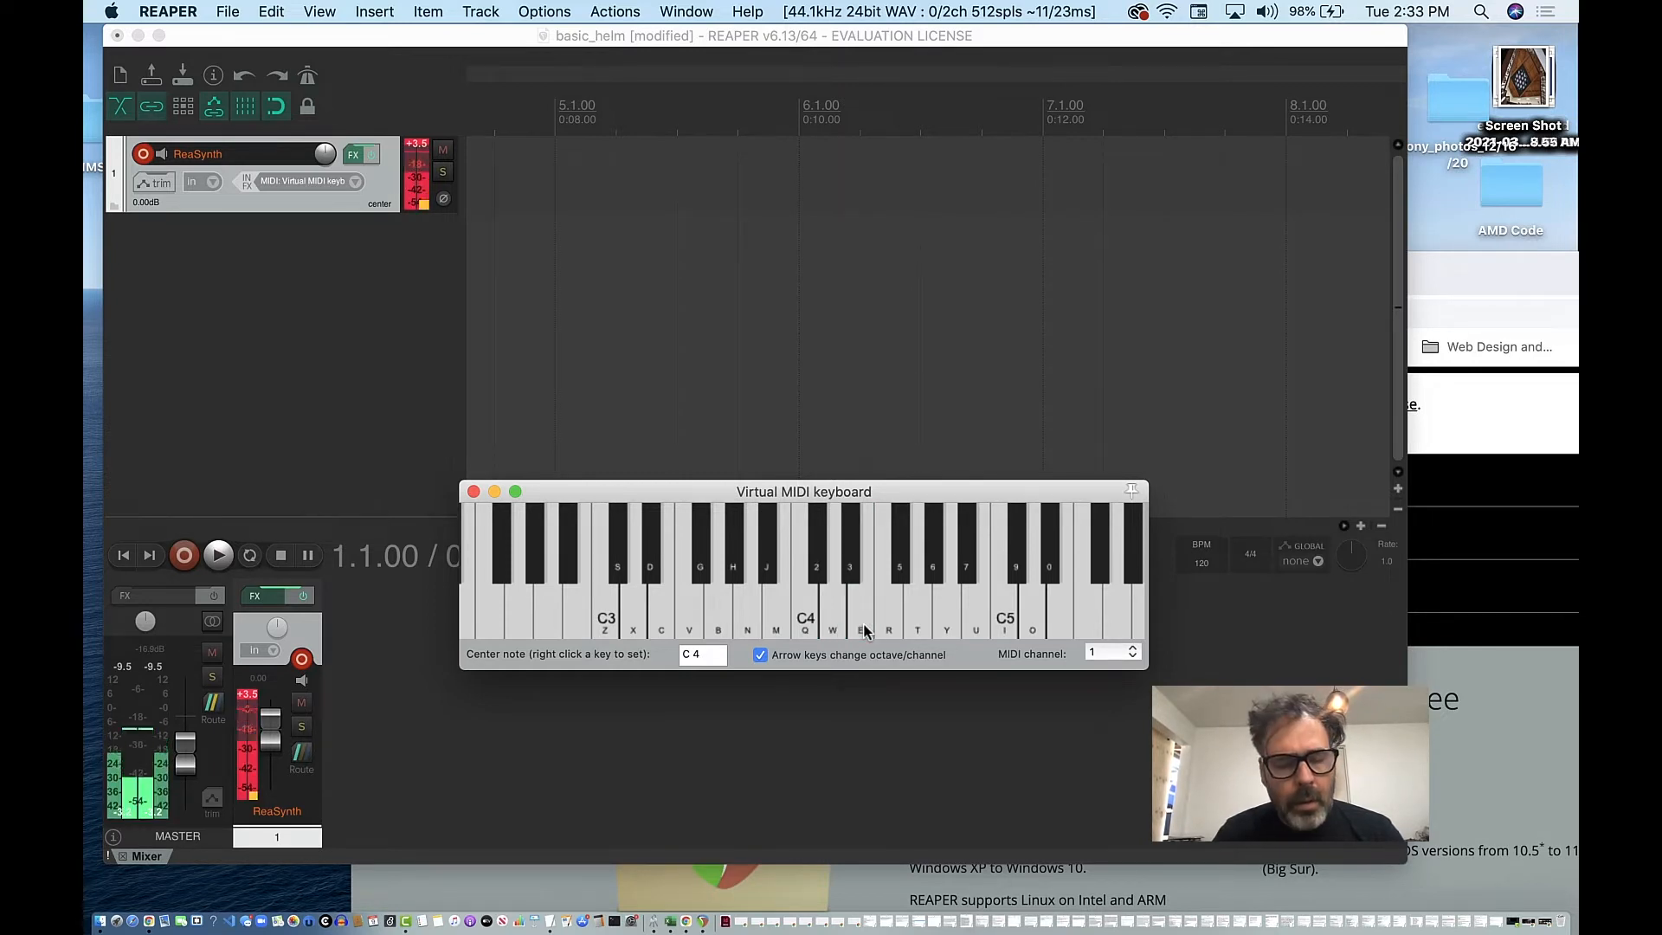
key(q)
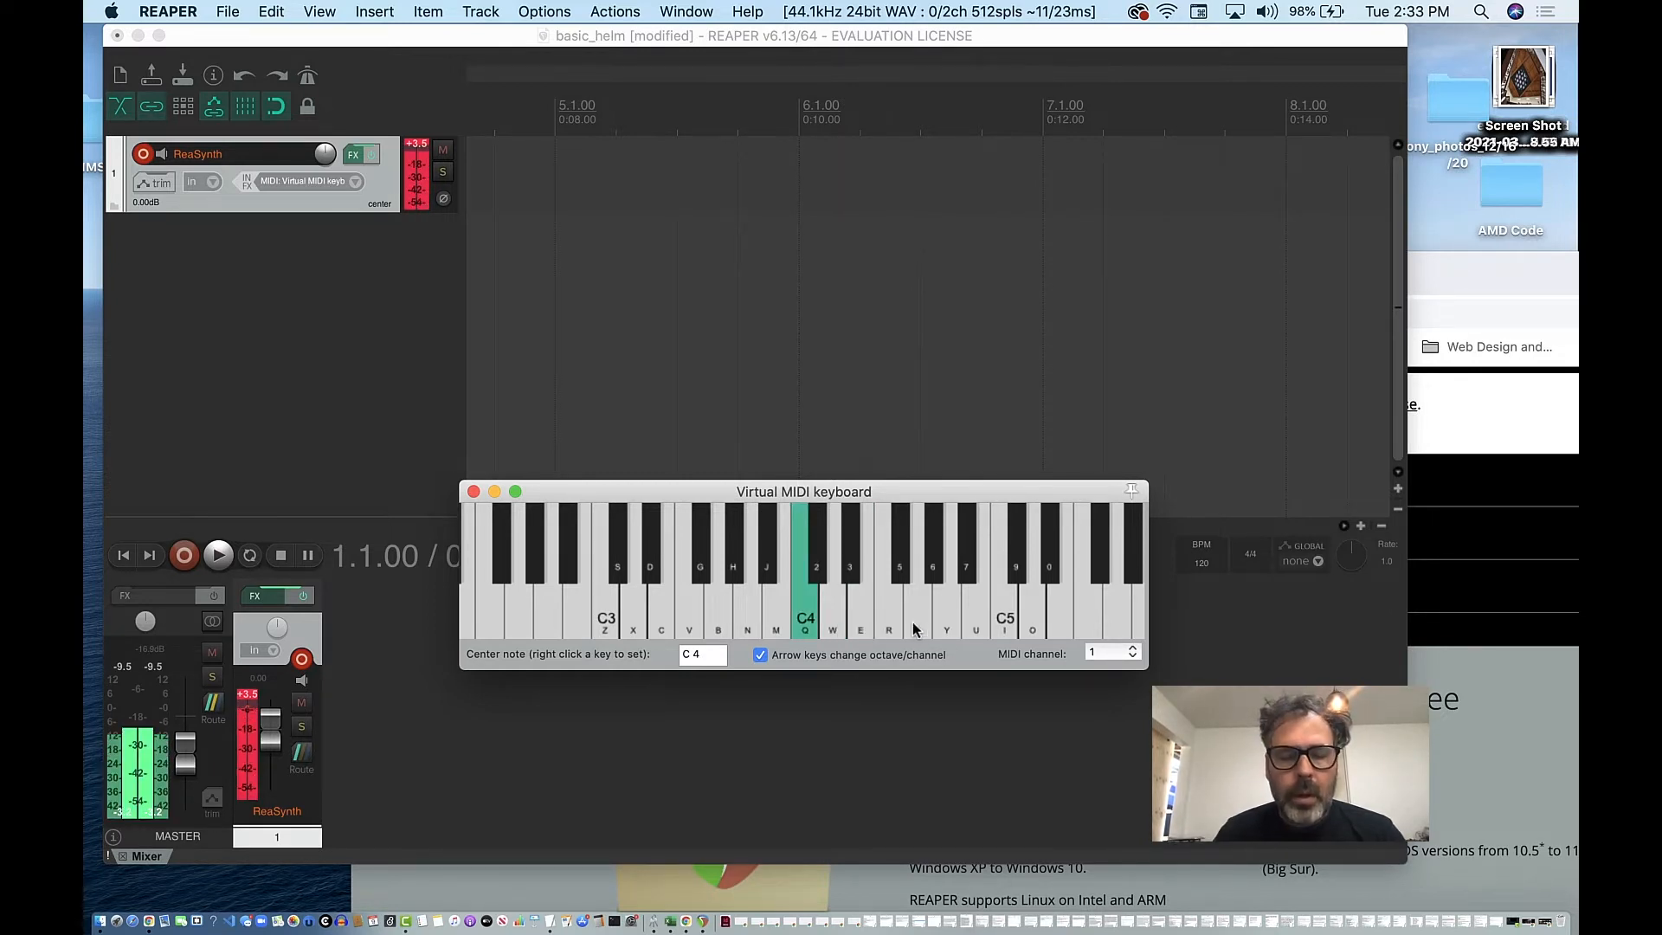
key(e)
key(t)
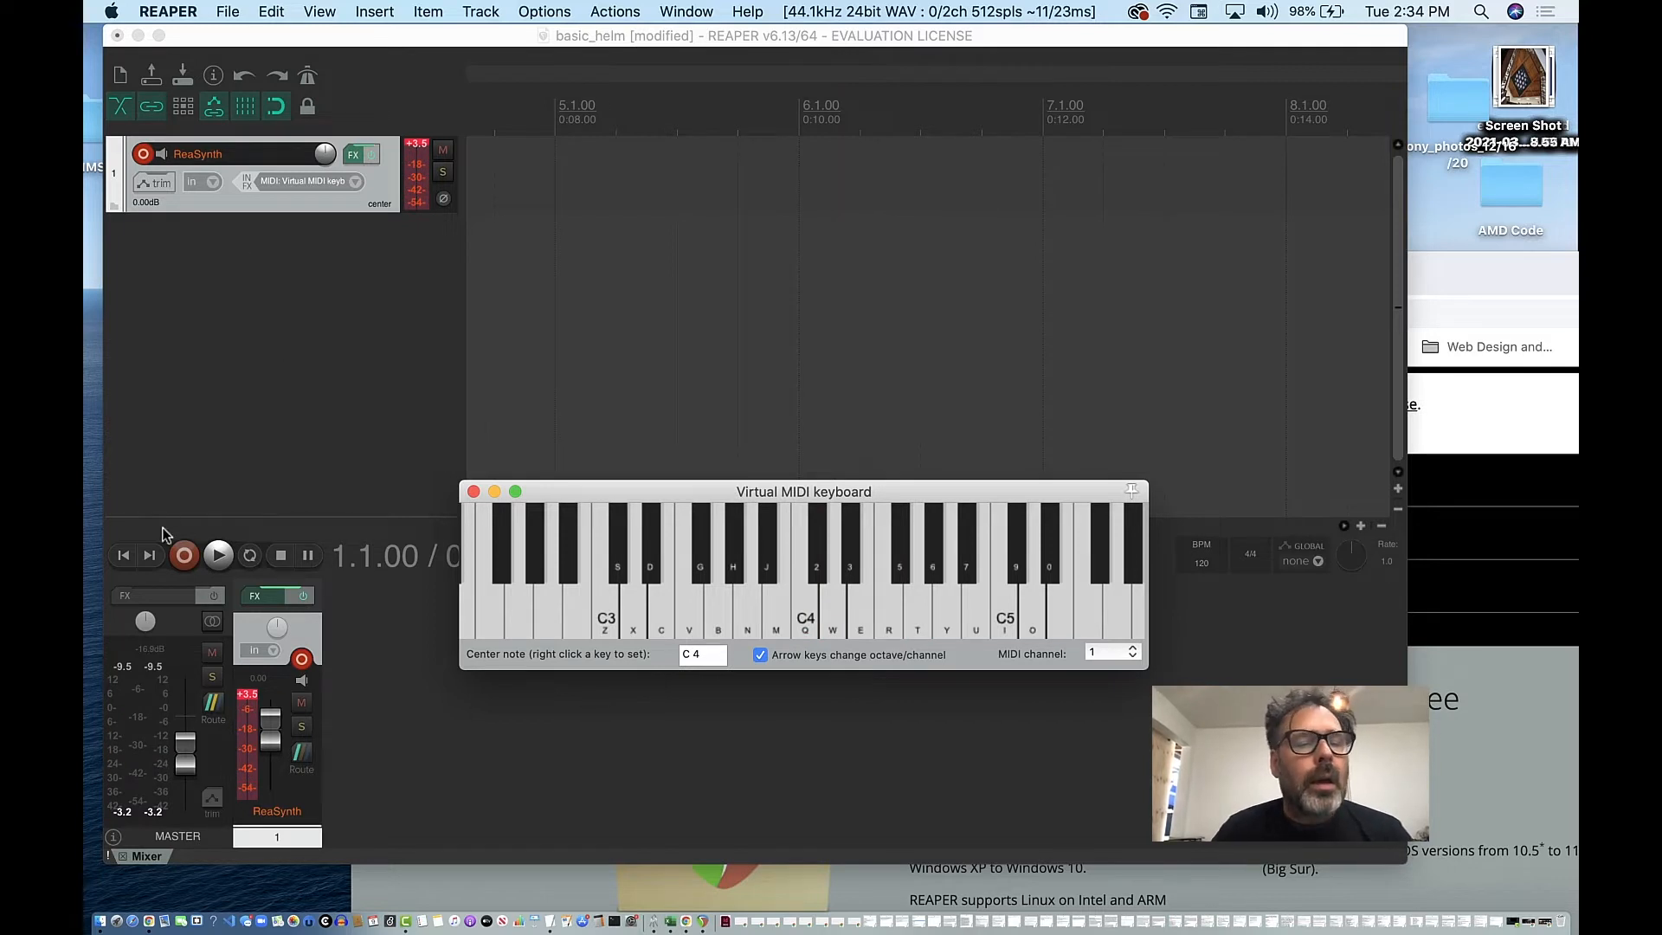
Record a MIDI take on the ReaSynth track, holding C4, E4 and G4 while repeating B4, and stop recording
click(184, 555)
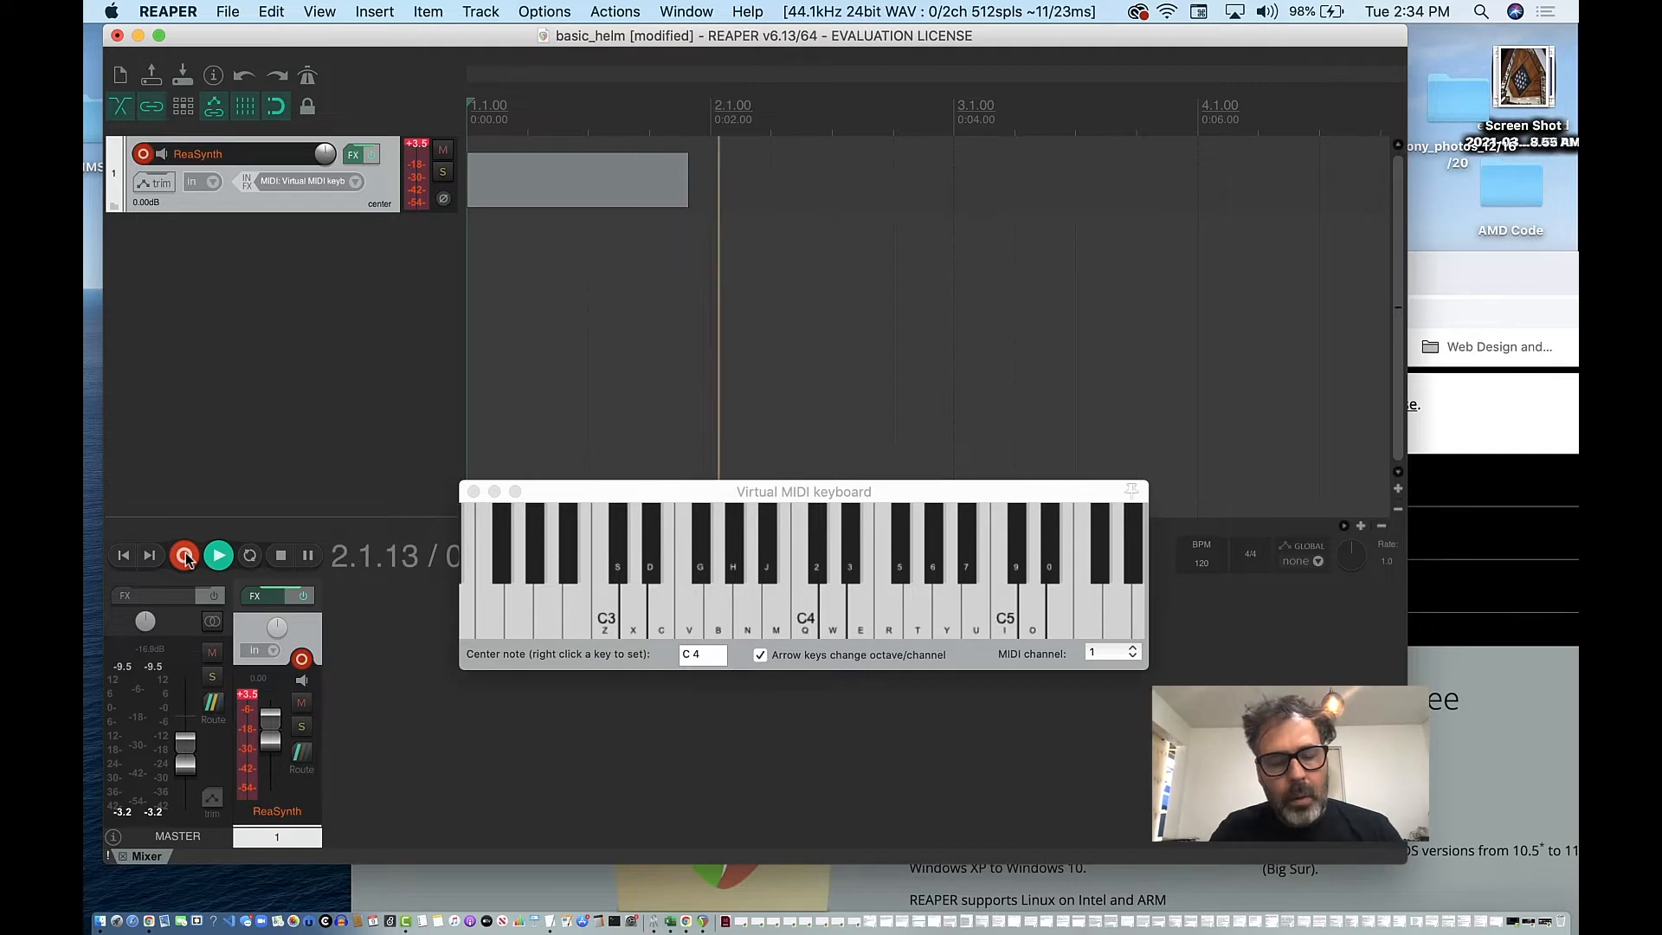
click(667, 500)
key(q)
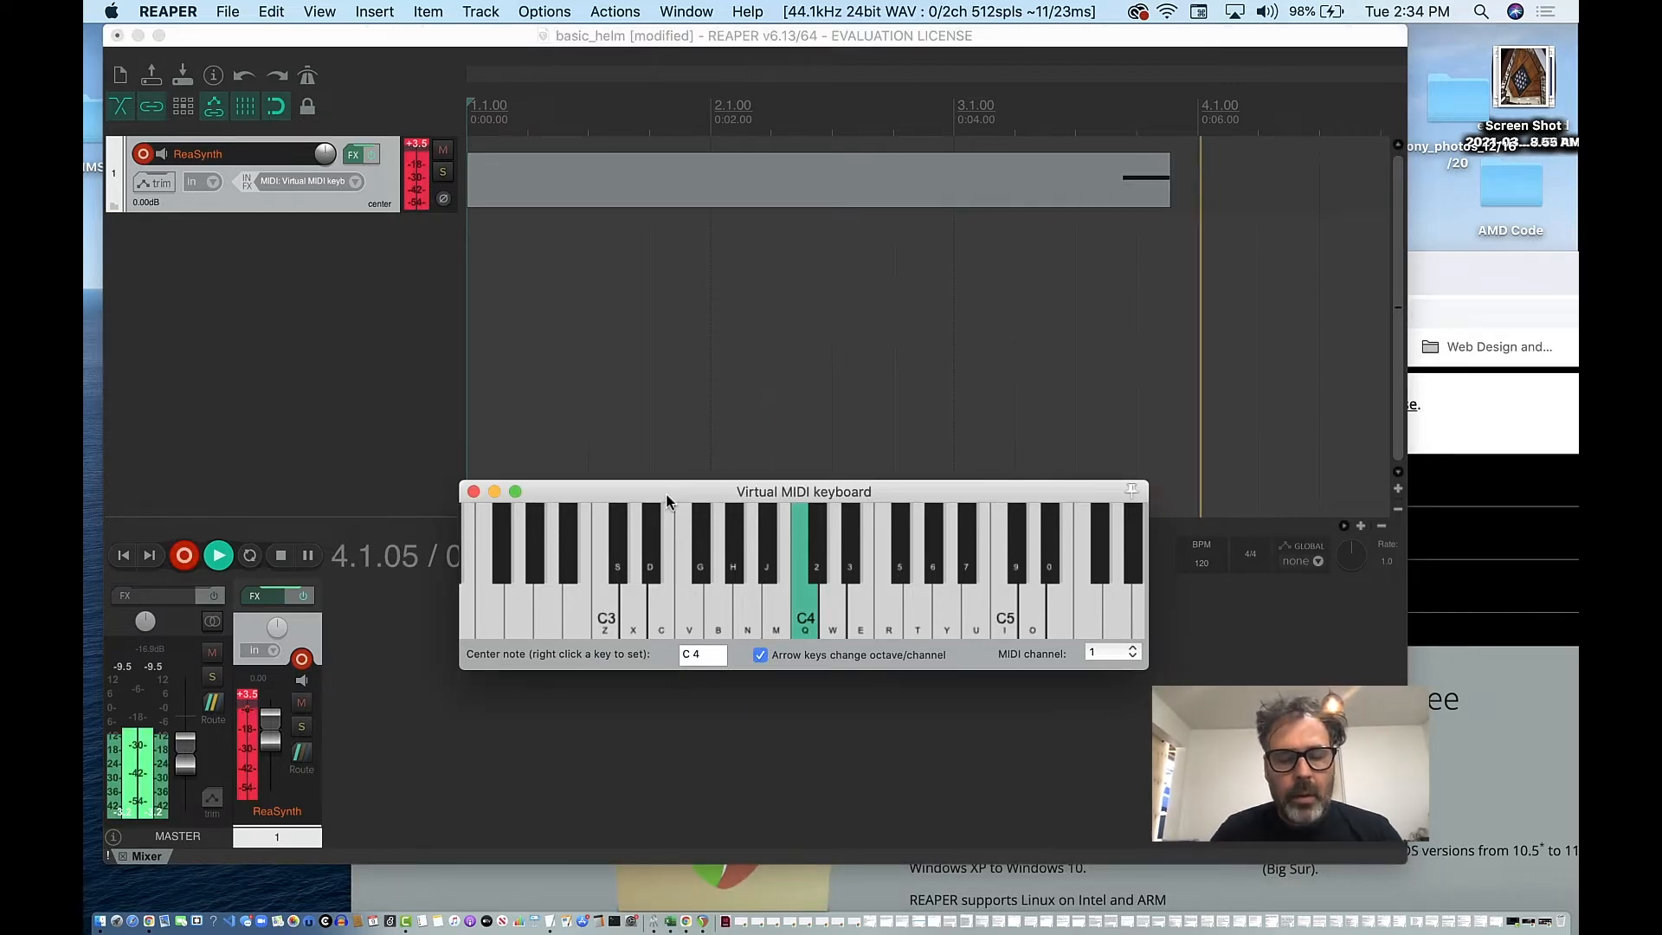
key(e)
key(t)
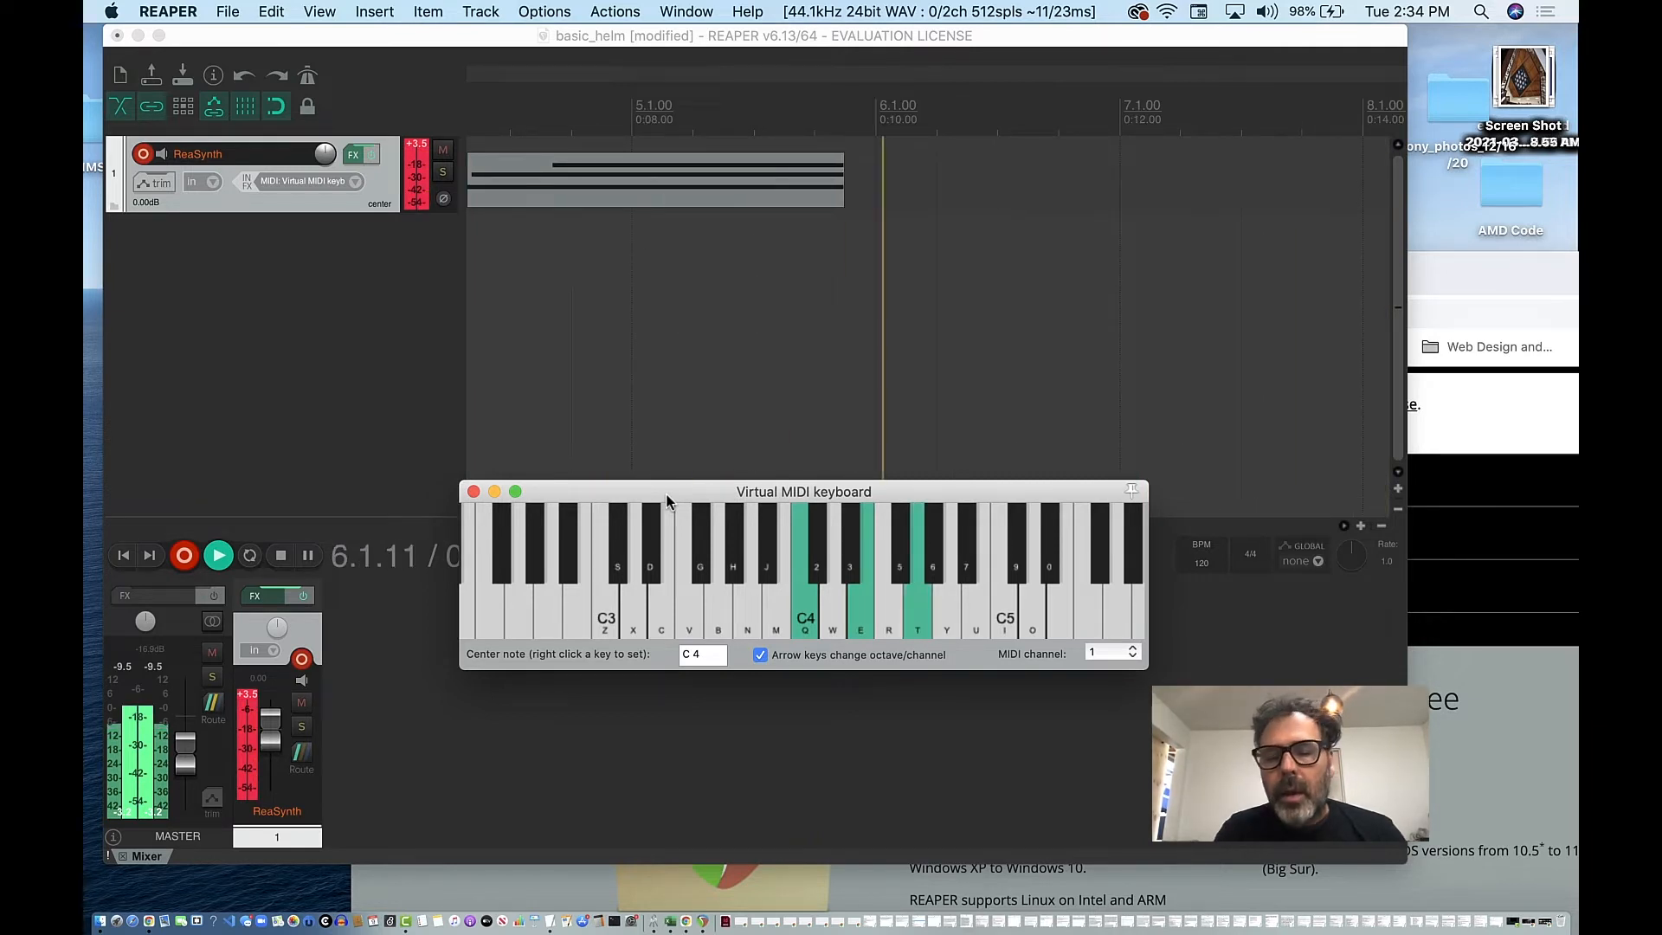
key(u)
key(u)
key(u)
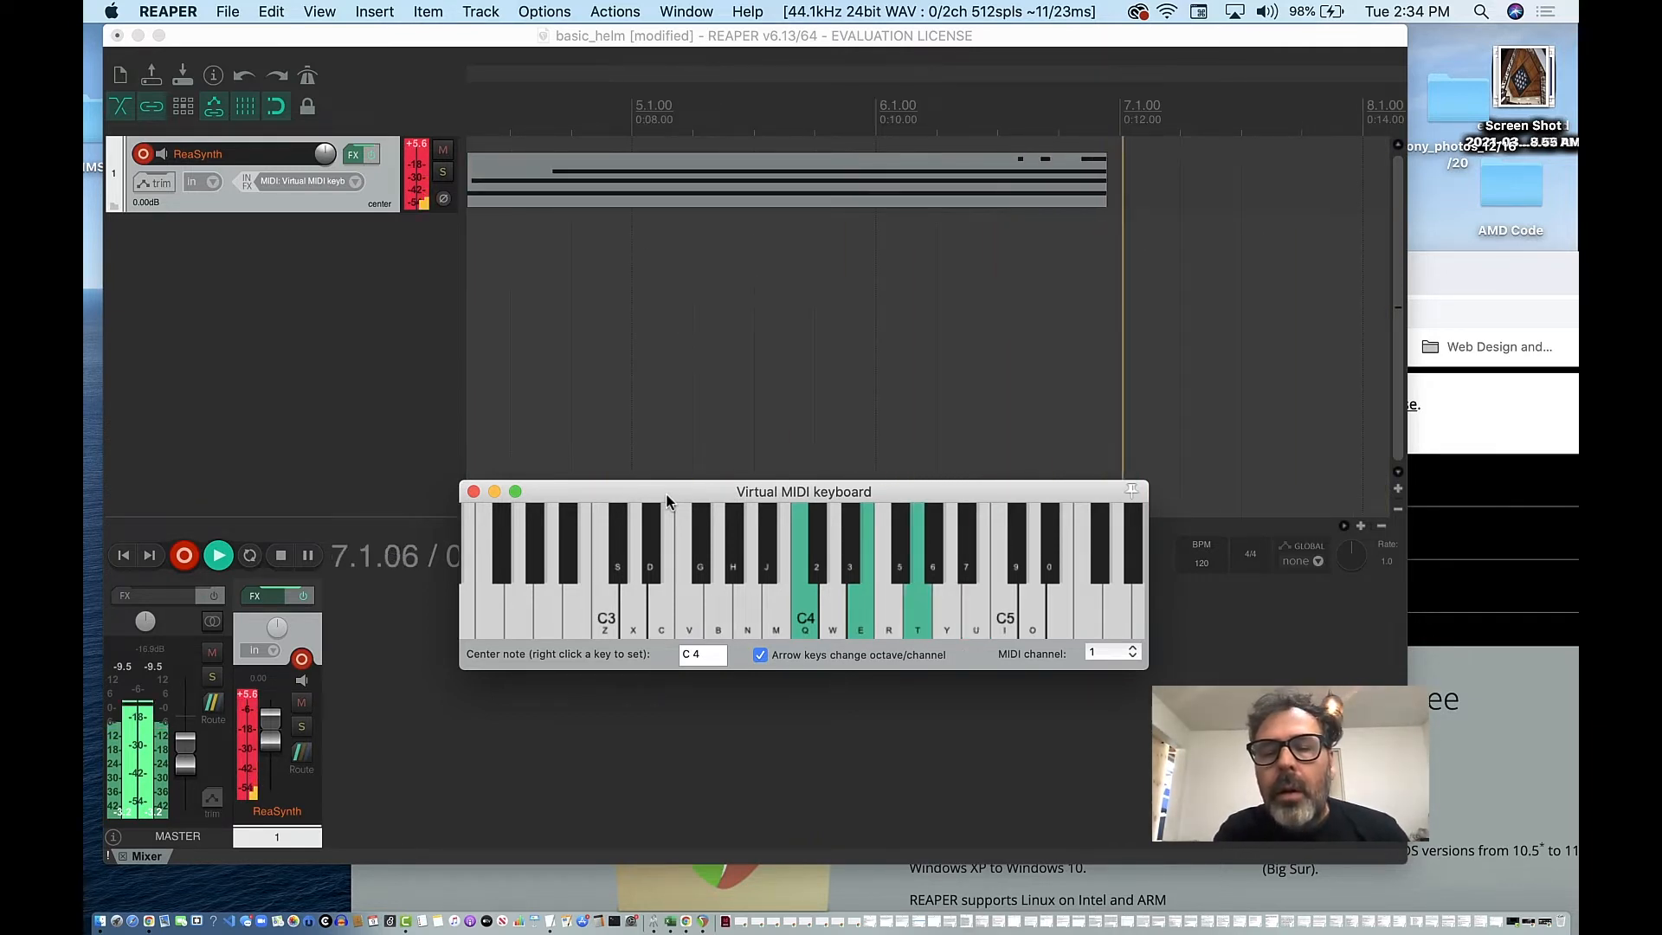
key(u)
key(u)
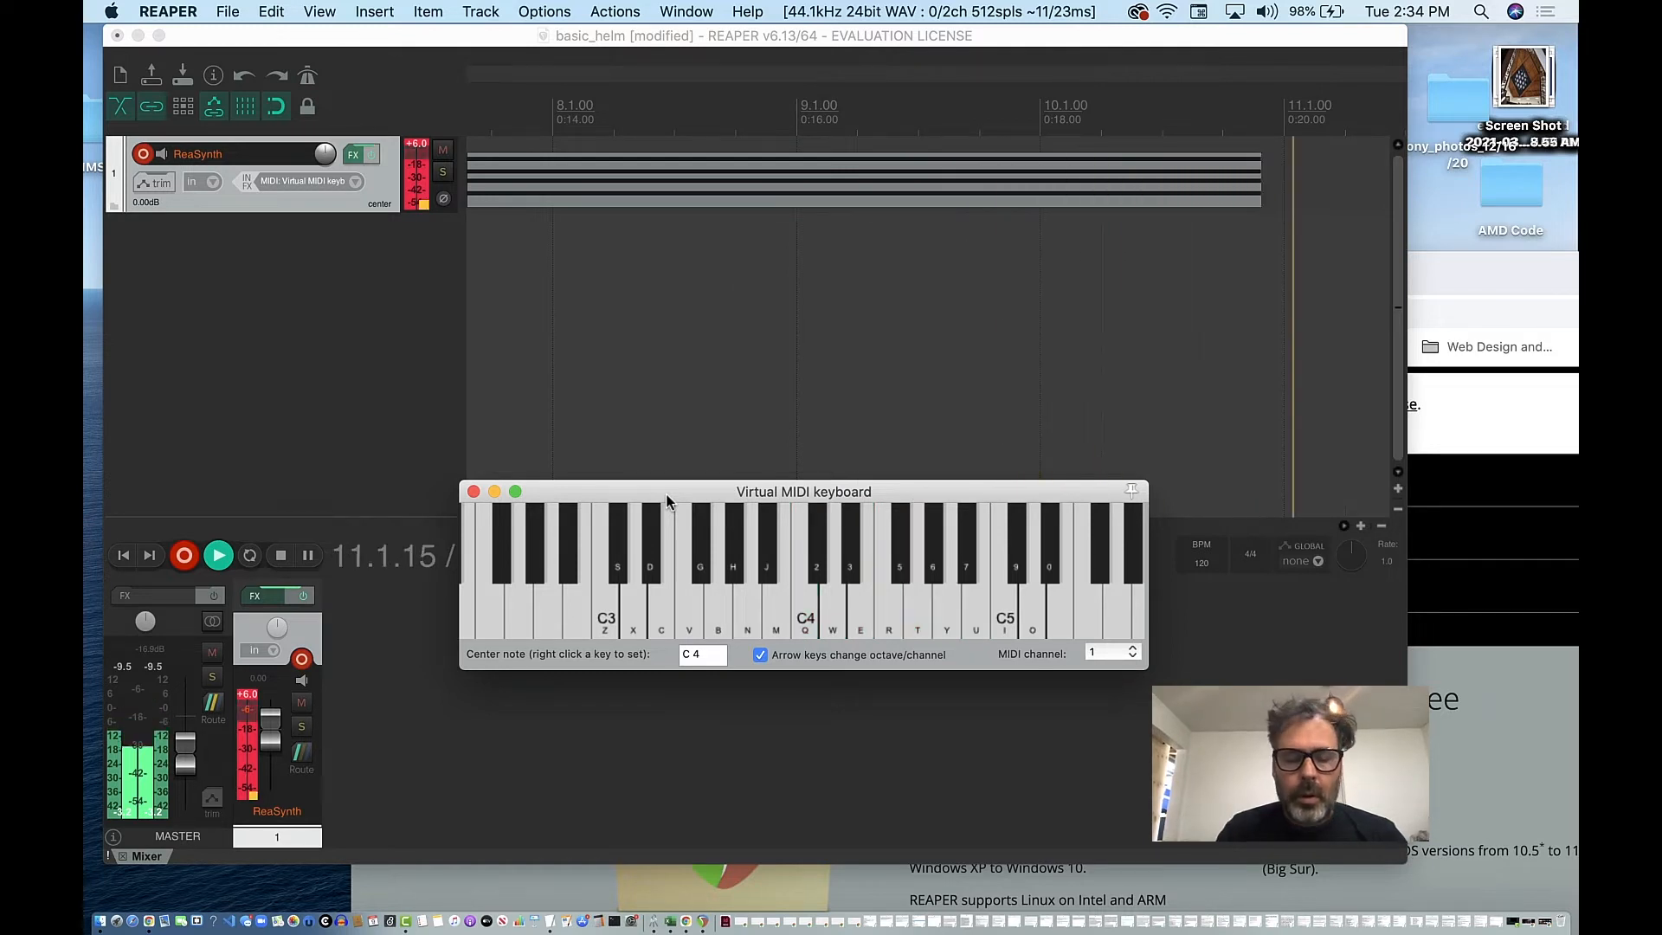
key(space)
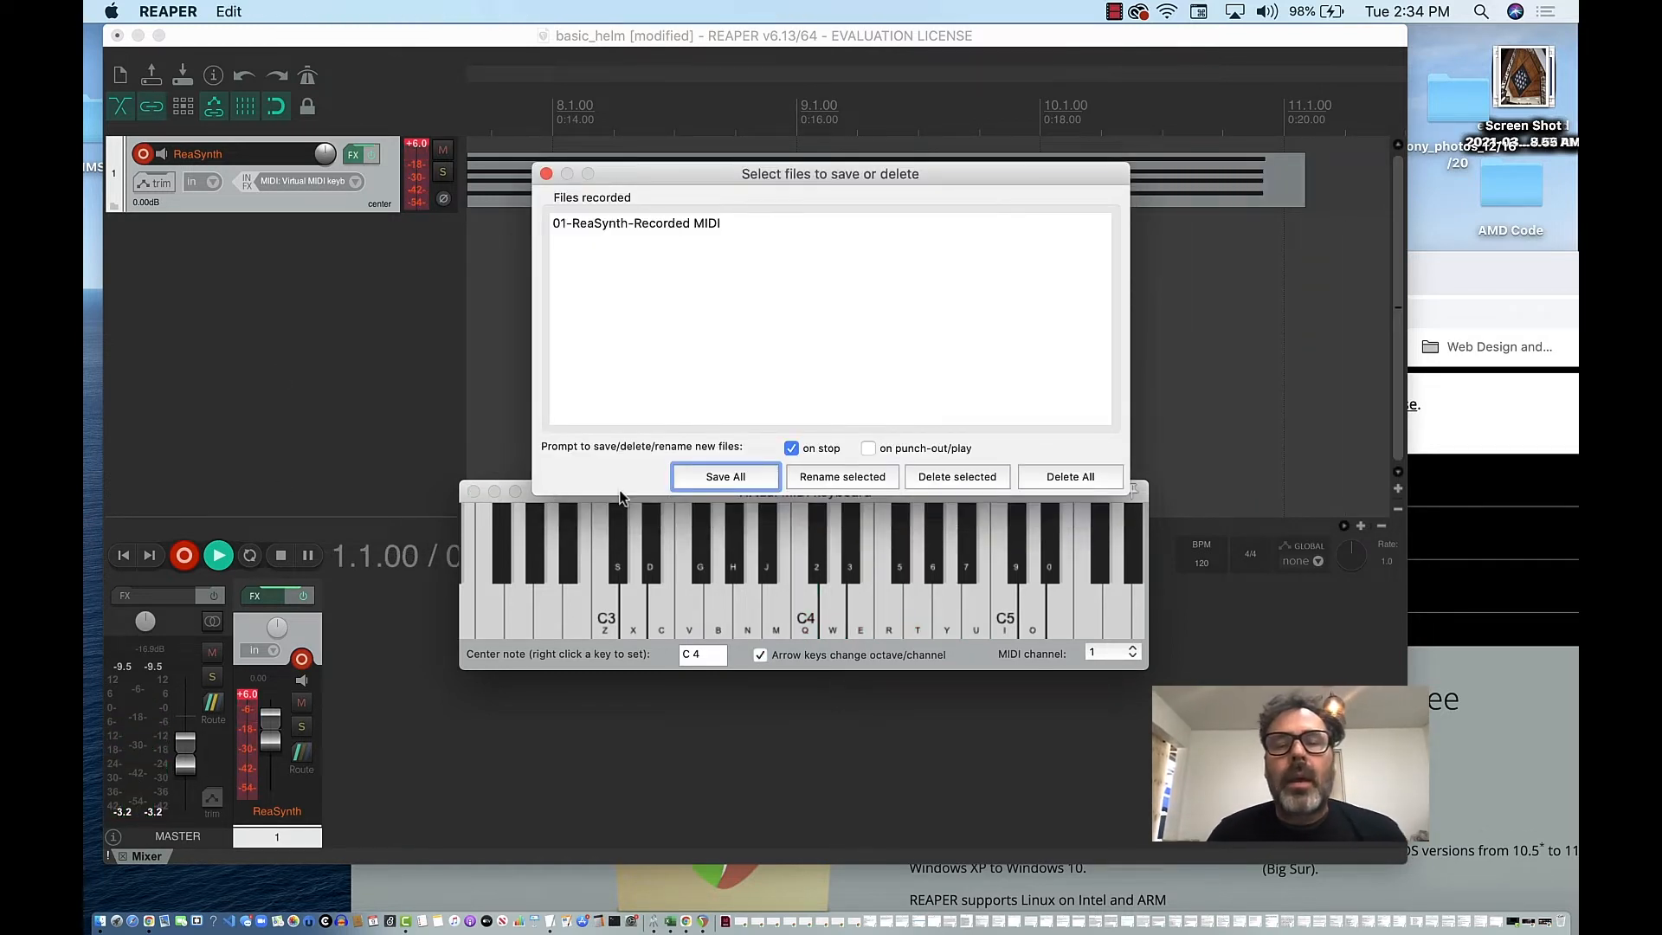
Keep the newly recorded MIDI file and save the project as basic_helm_synth in the REAPER Media folder
click(734, 488)
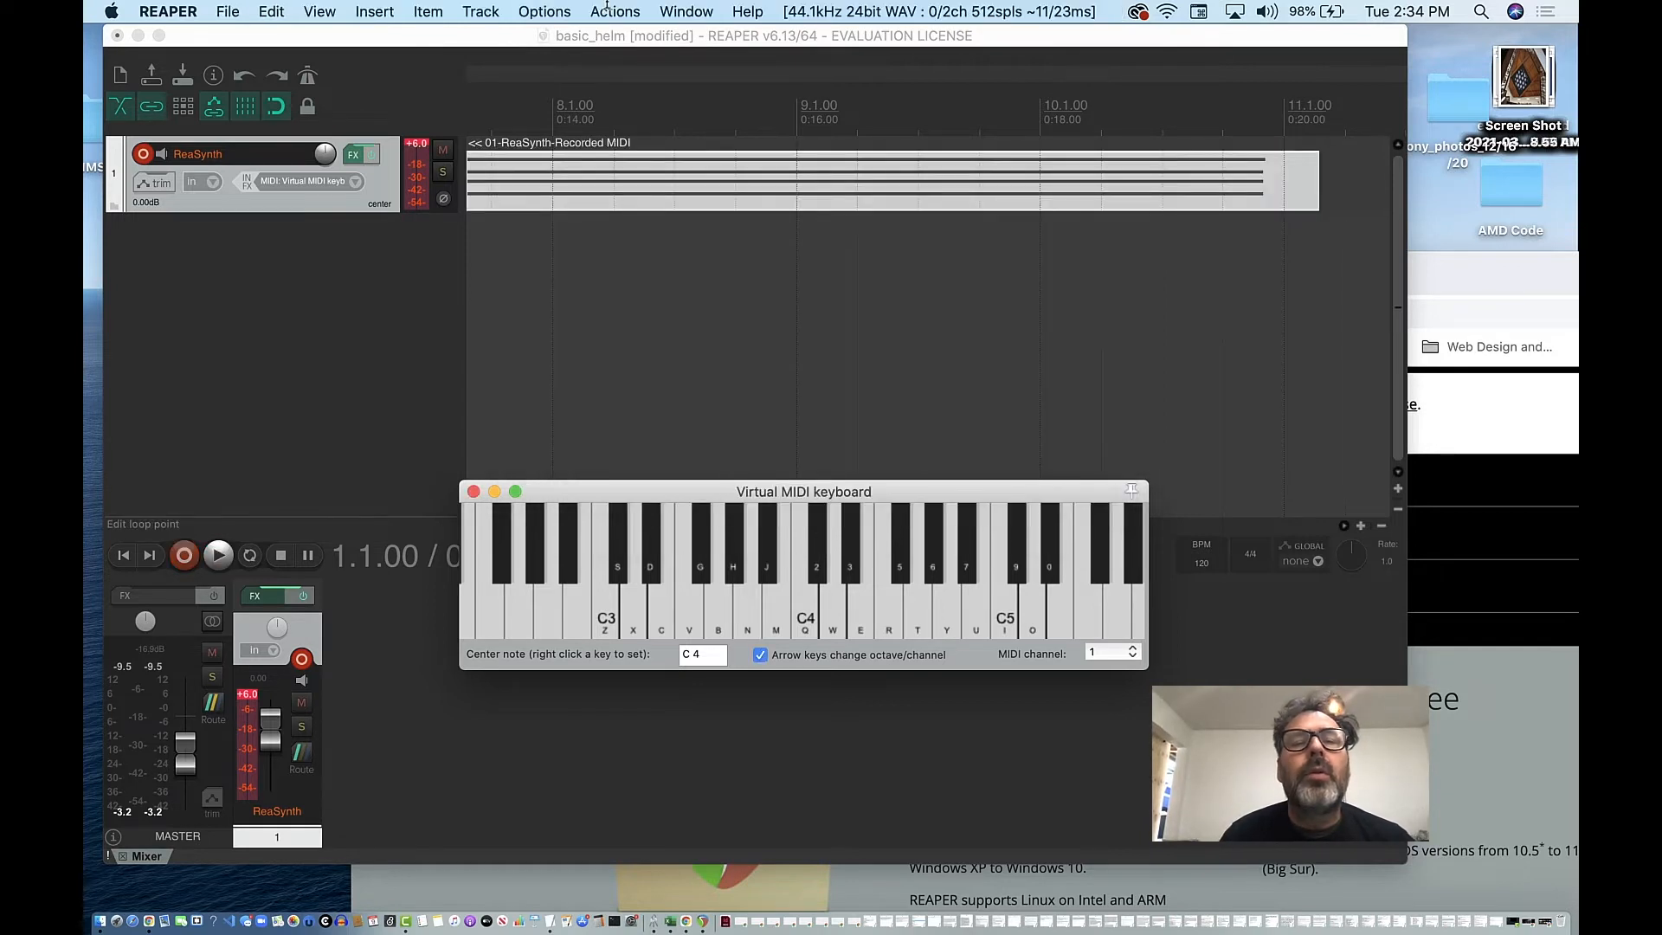
click(227, 10)
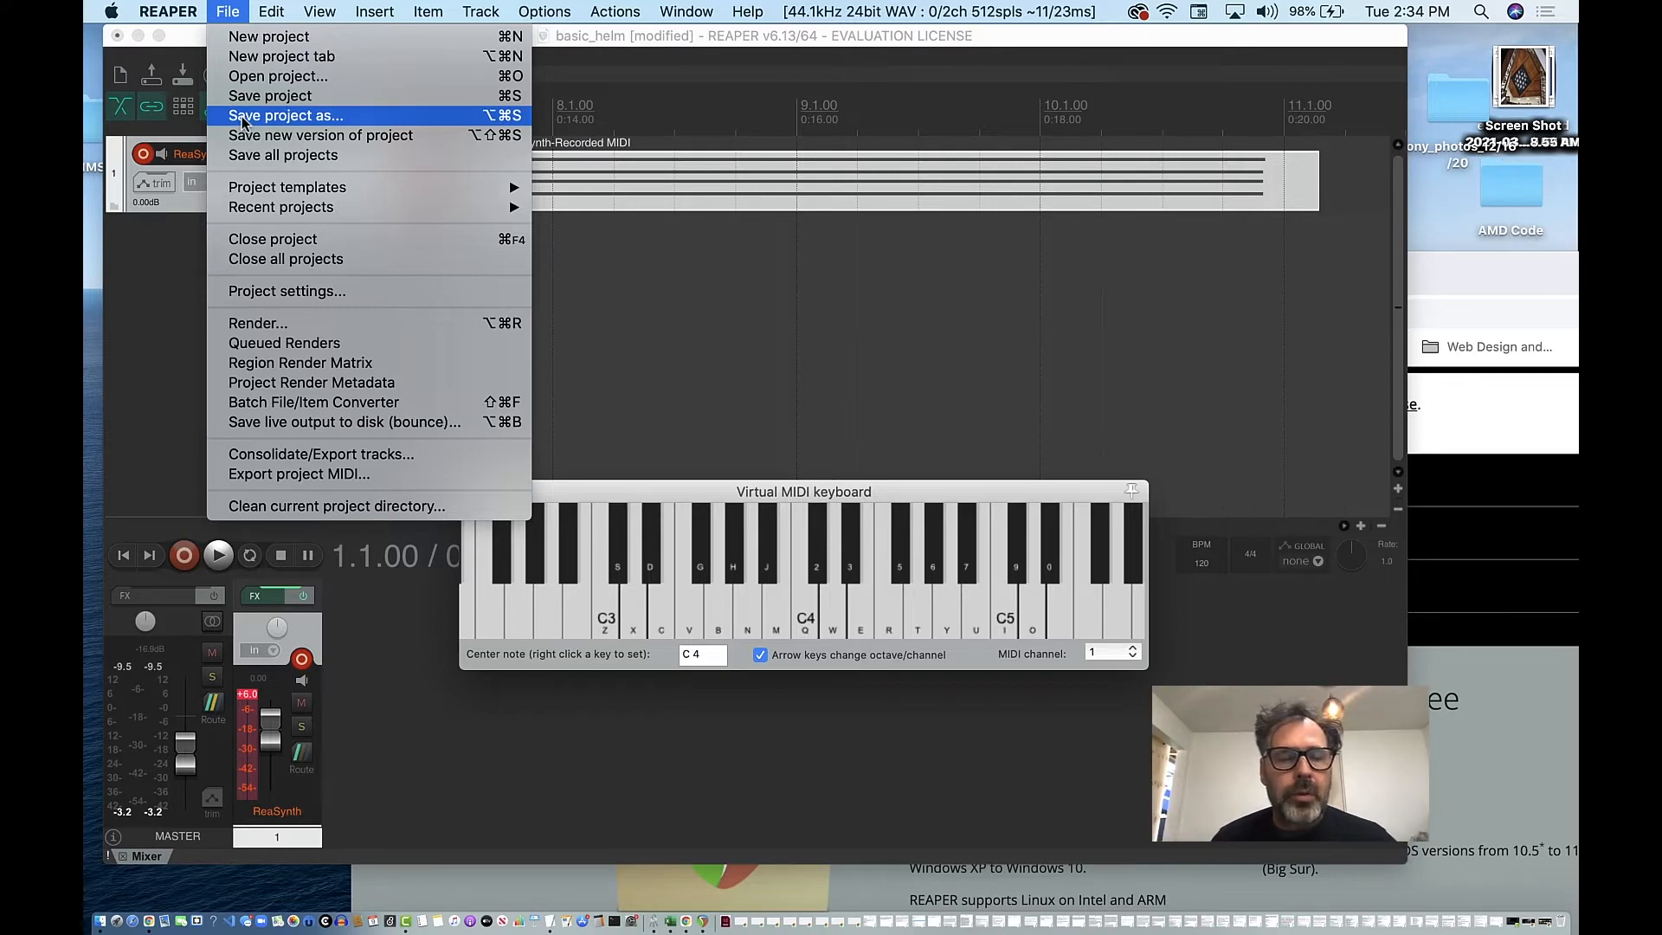
click(243, 121)
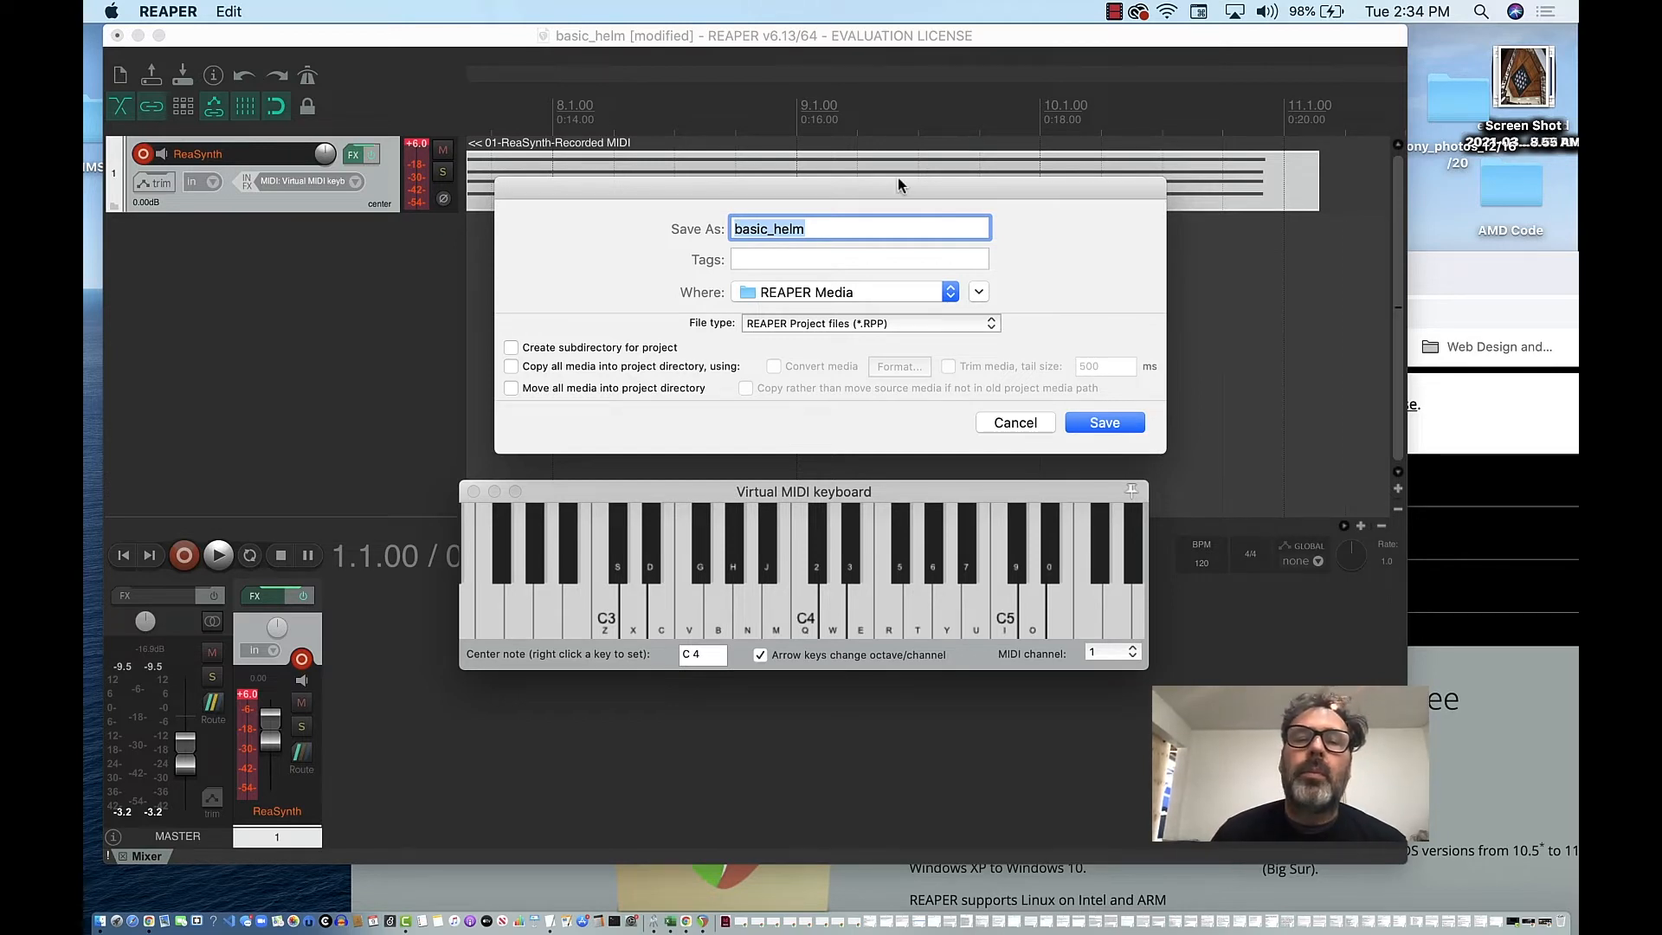
click(807, 229)
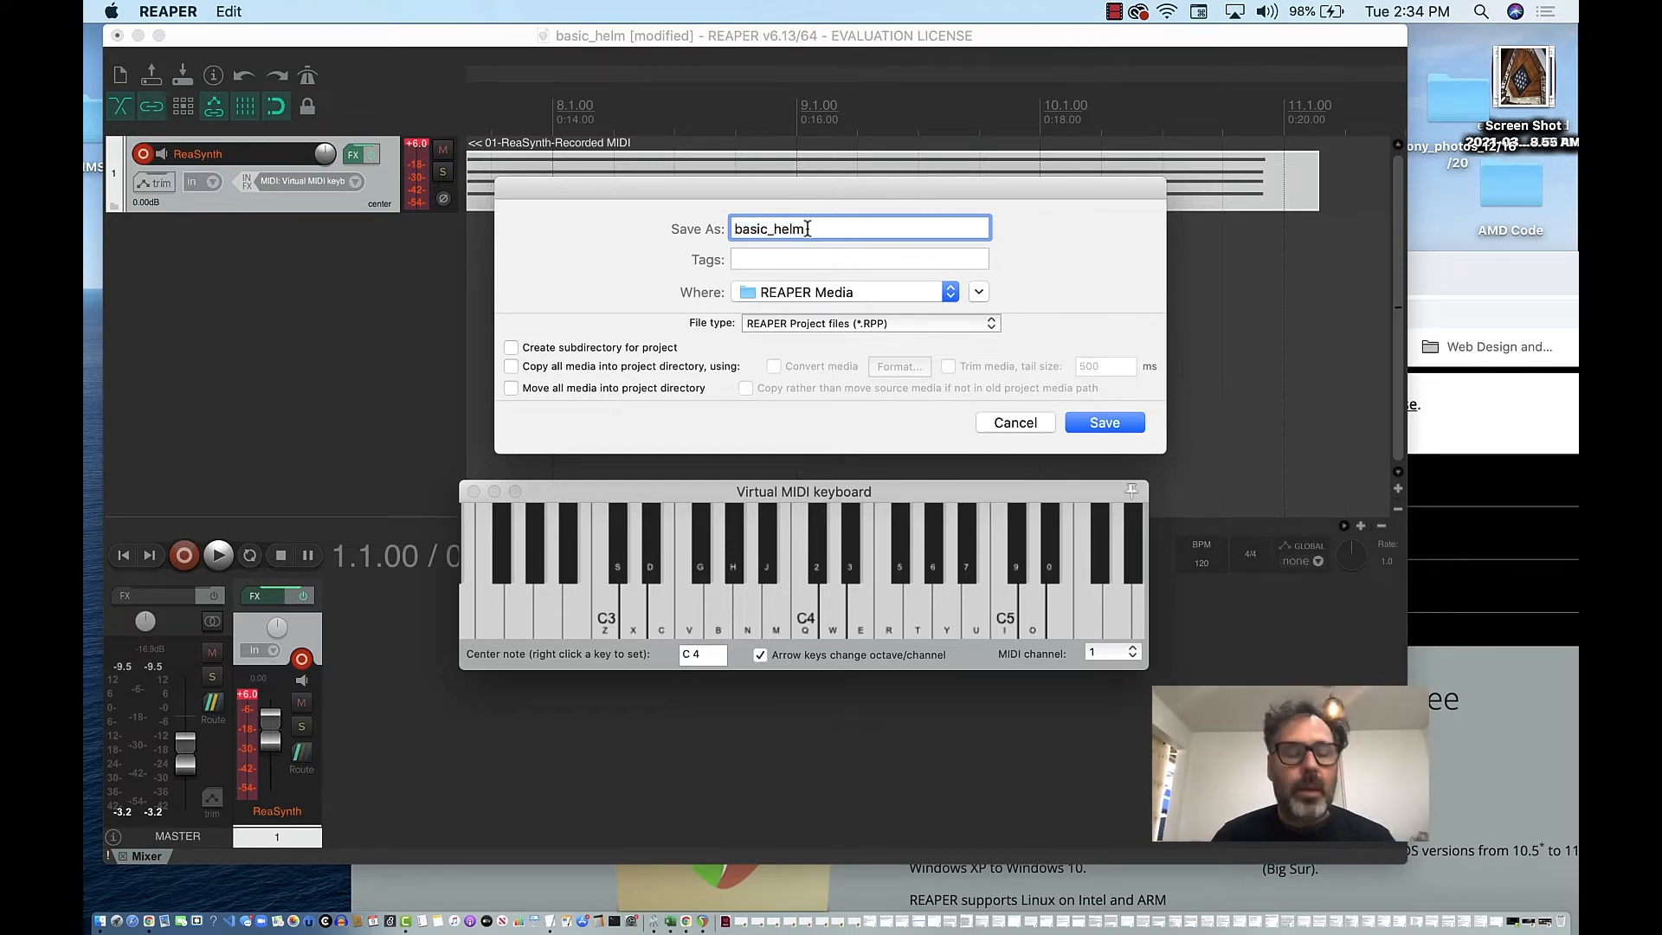
text(_synth)
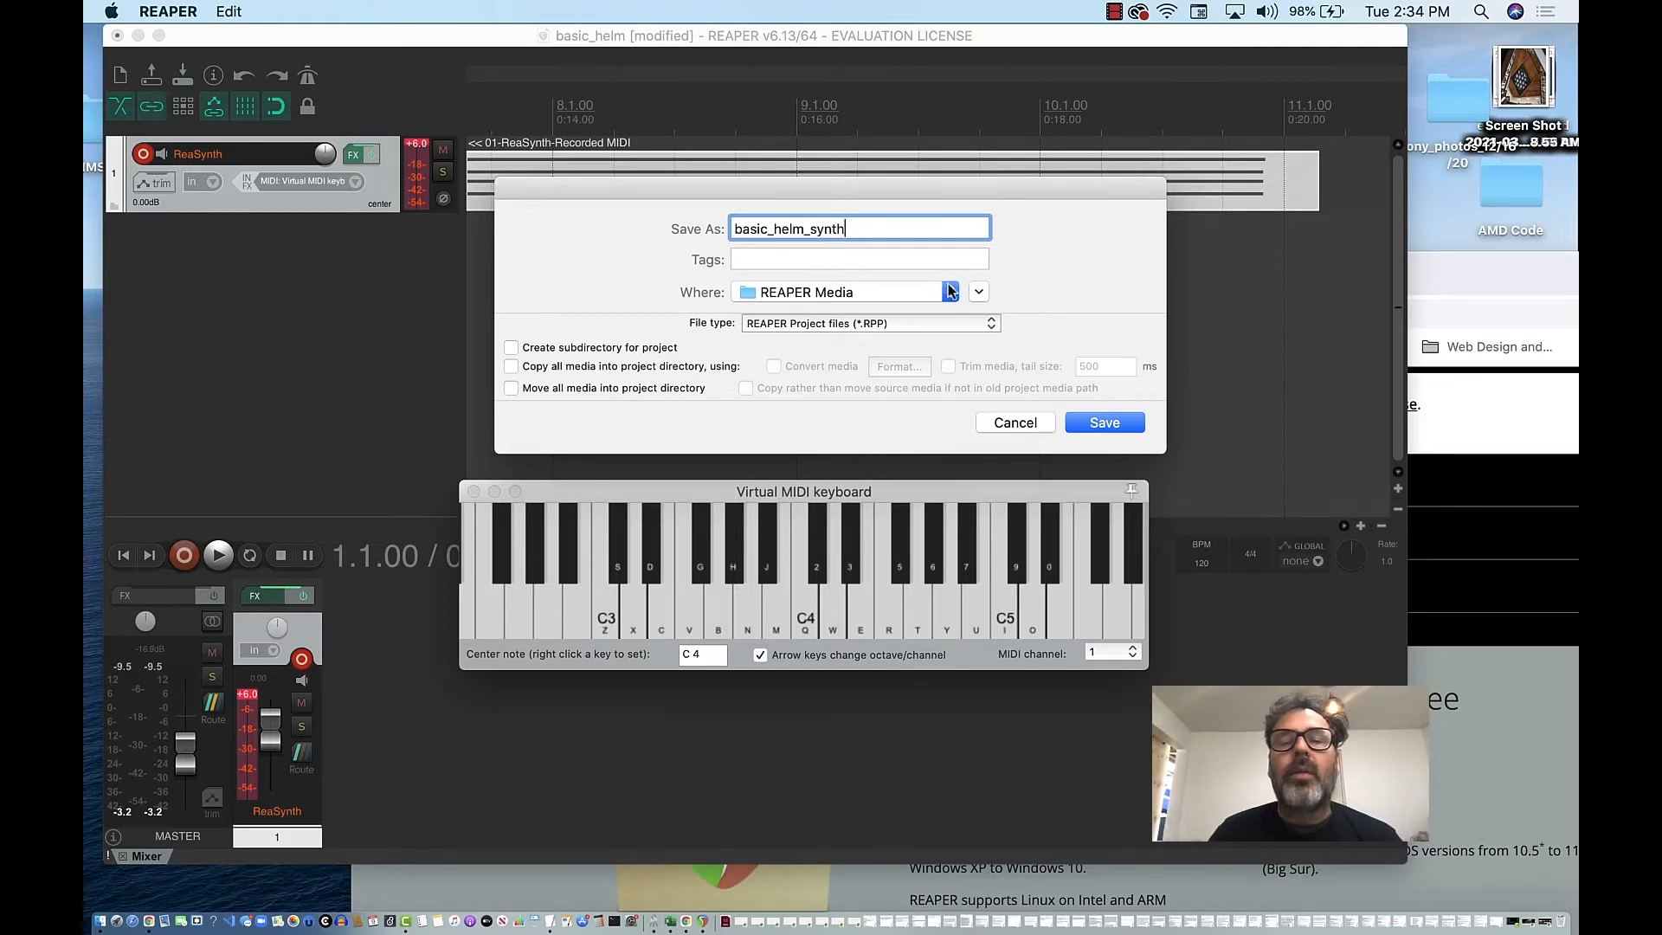
click(1106, 423)
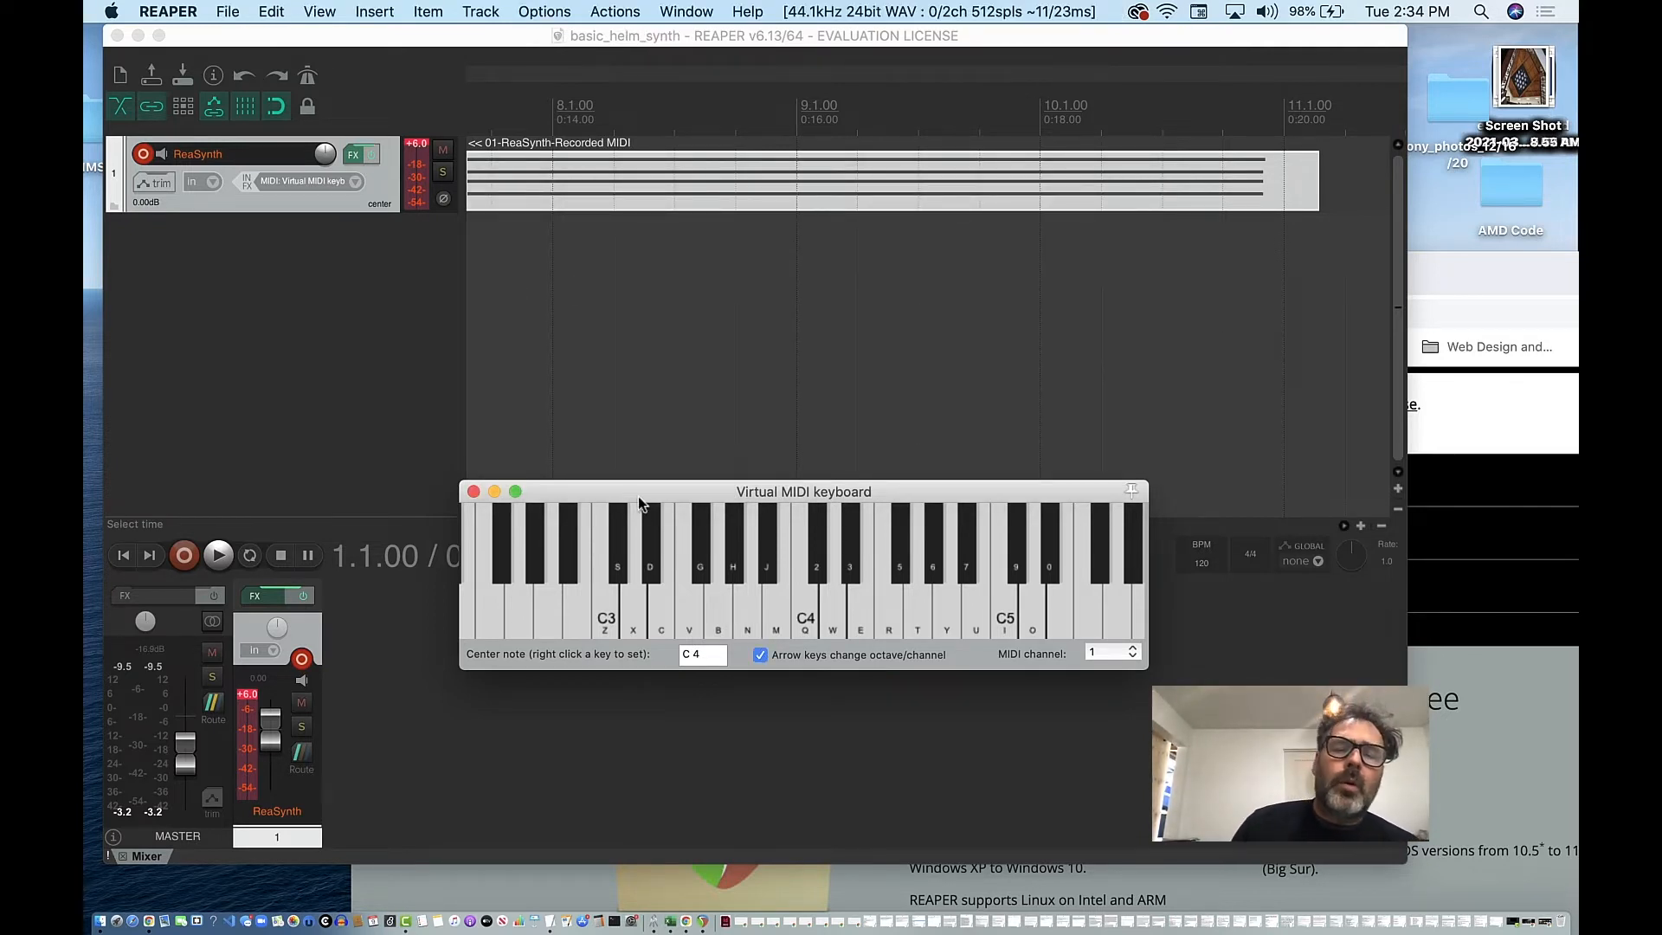
Move the Virtual MIDI keyboard window down so it no longer covers the transport, with the start of the take in view
scroll(640, 343, left, 15)
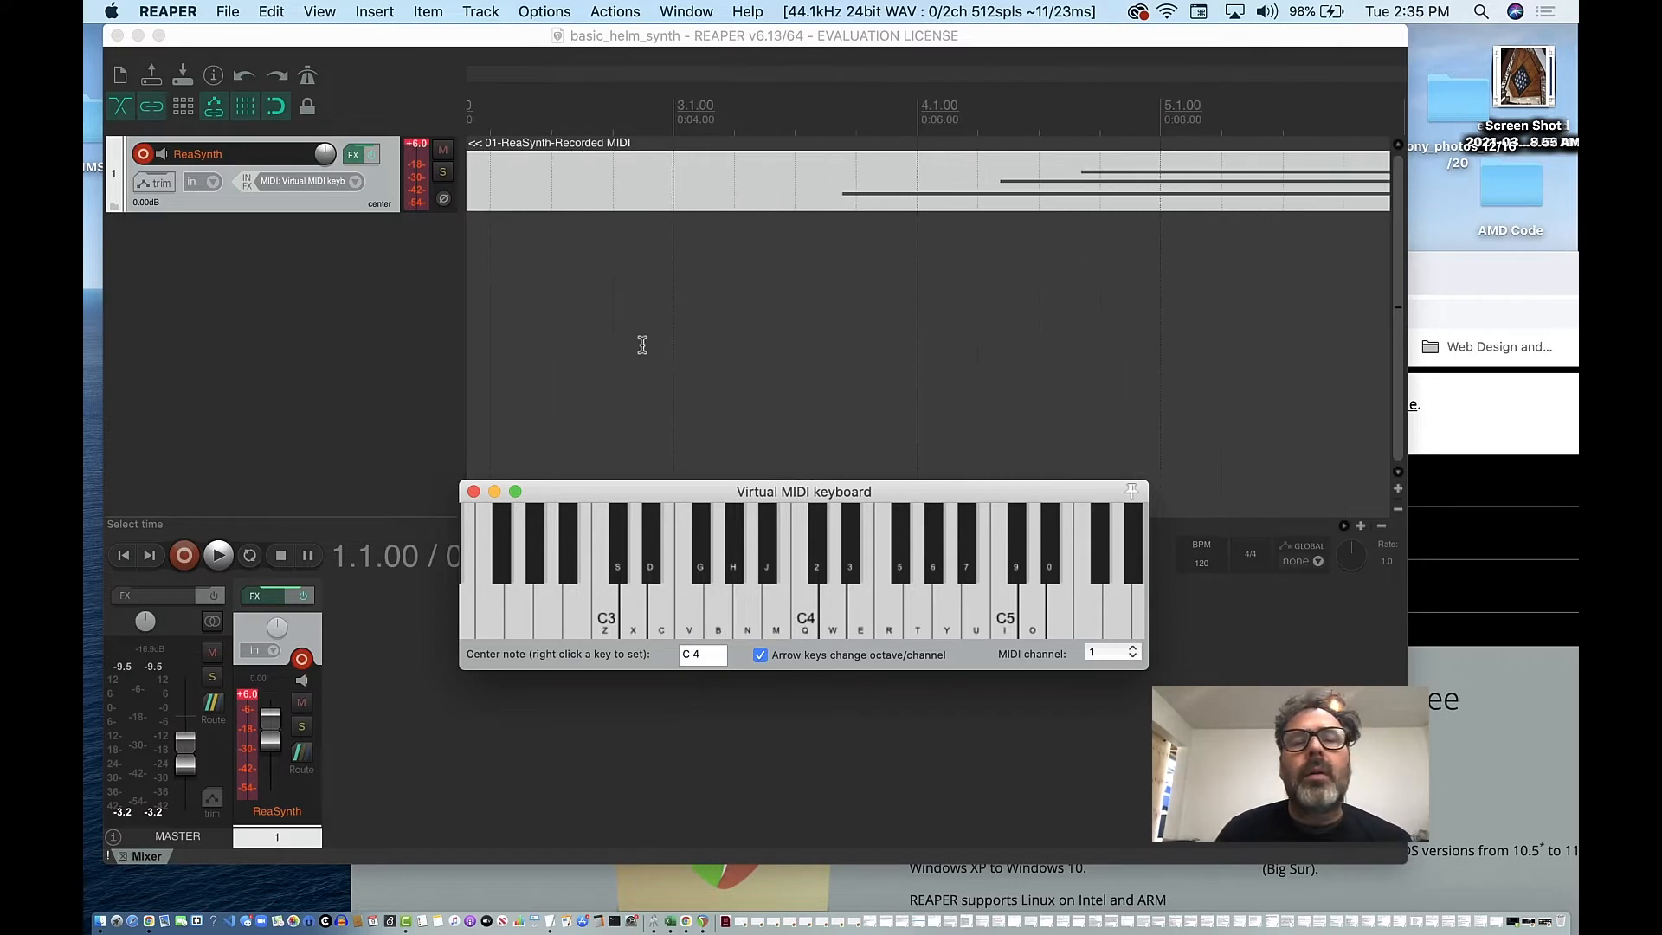
scroll(641, 343, left, 5)
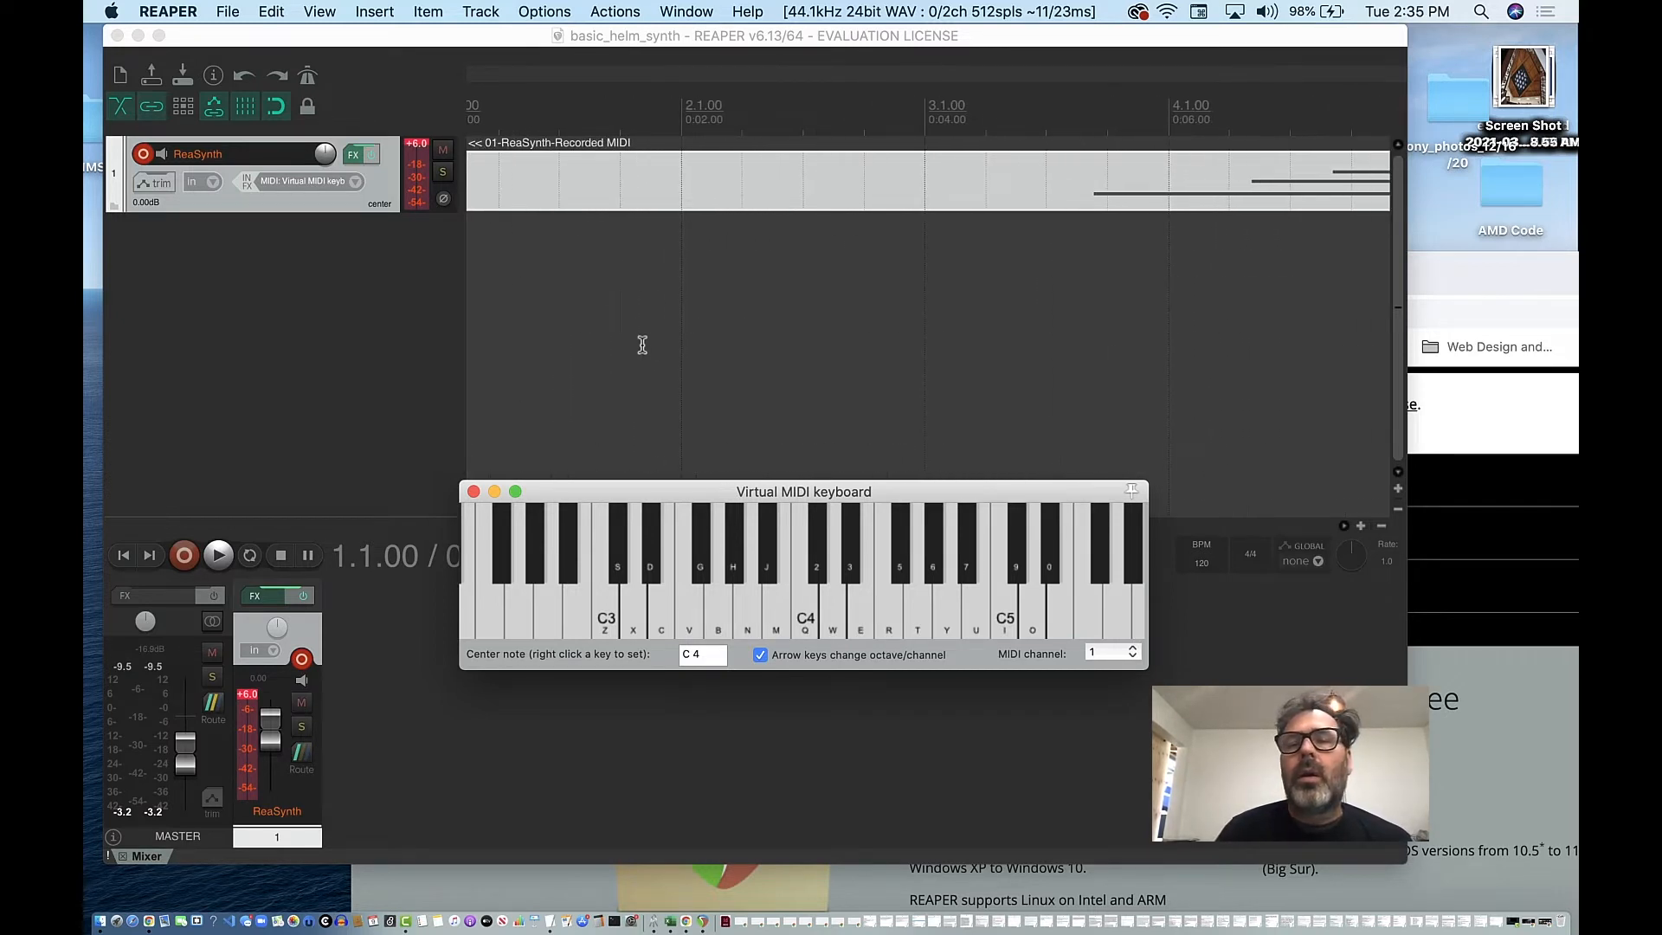
scroll(676, 189, left, 3)
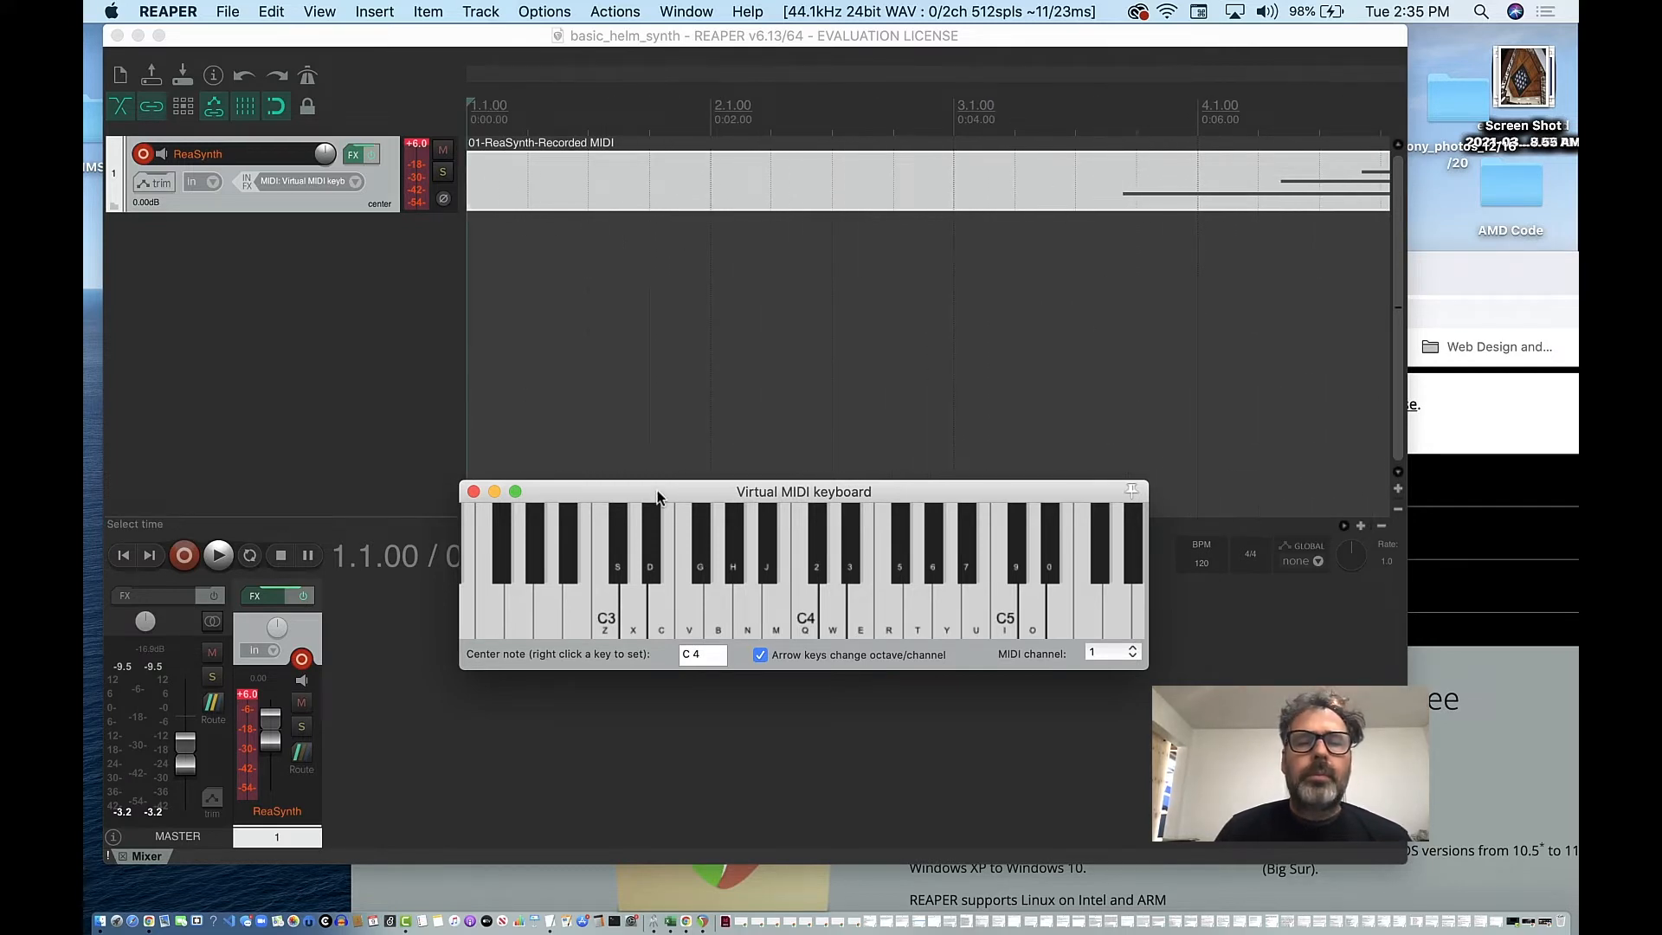
drag(657, 497, 630, 737)
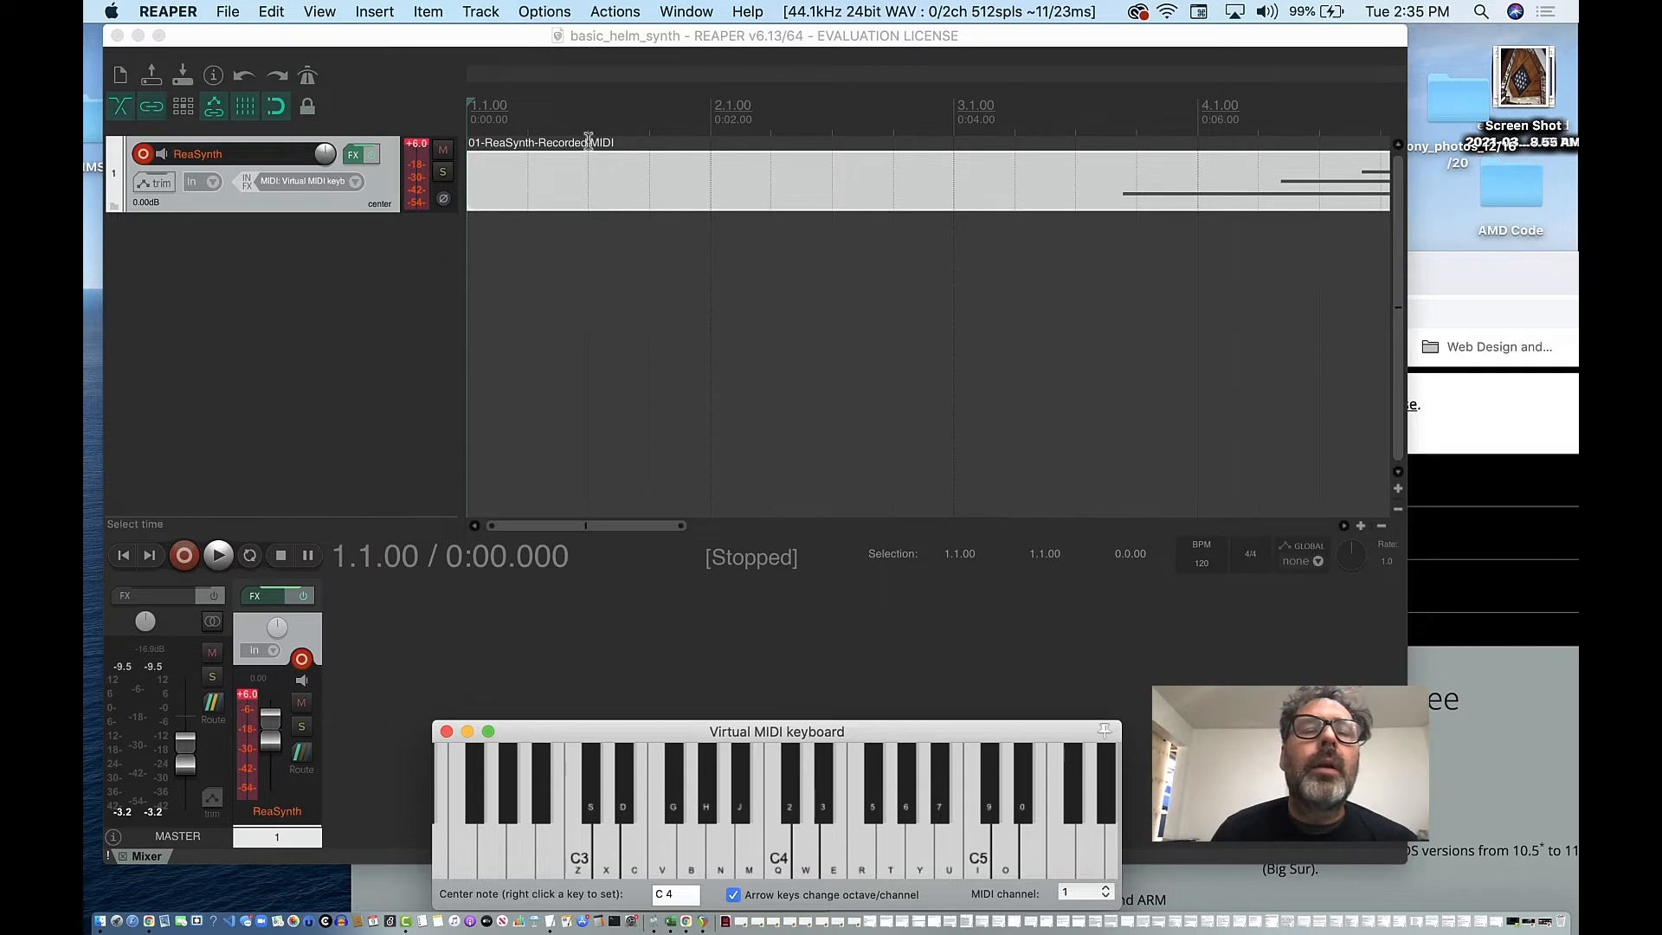
Play back the recorded ReaSynth take, restart and stop playback, and return the edit cursor to the project start
click(588, 141)
key(space)
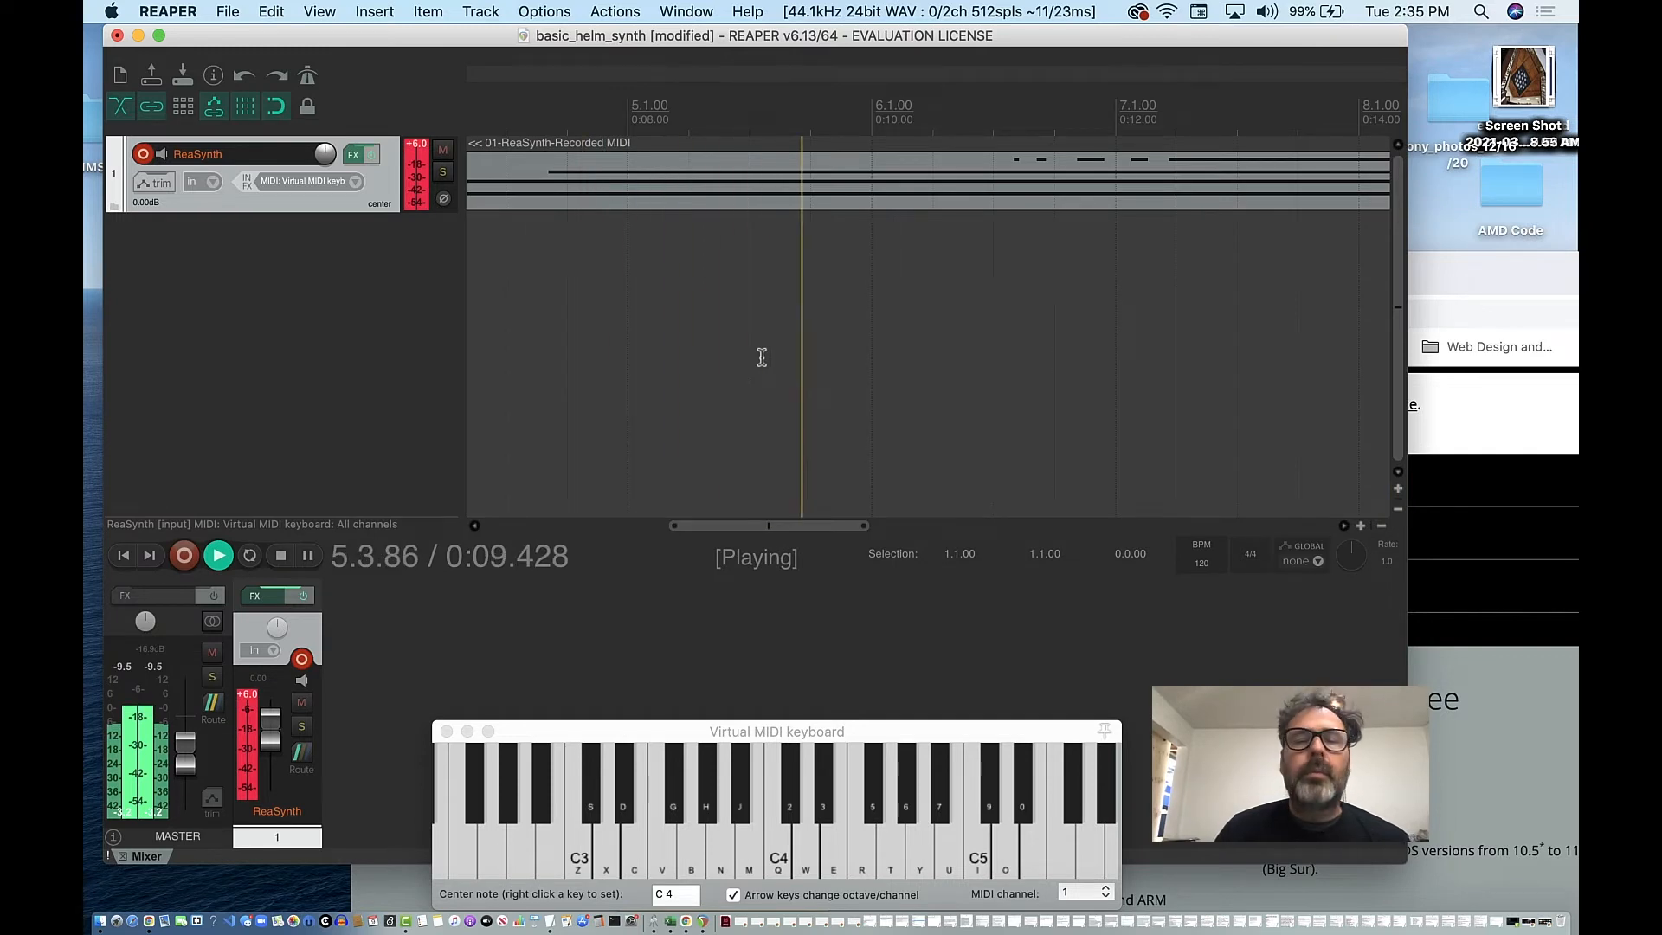
key(space)
key(space)
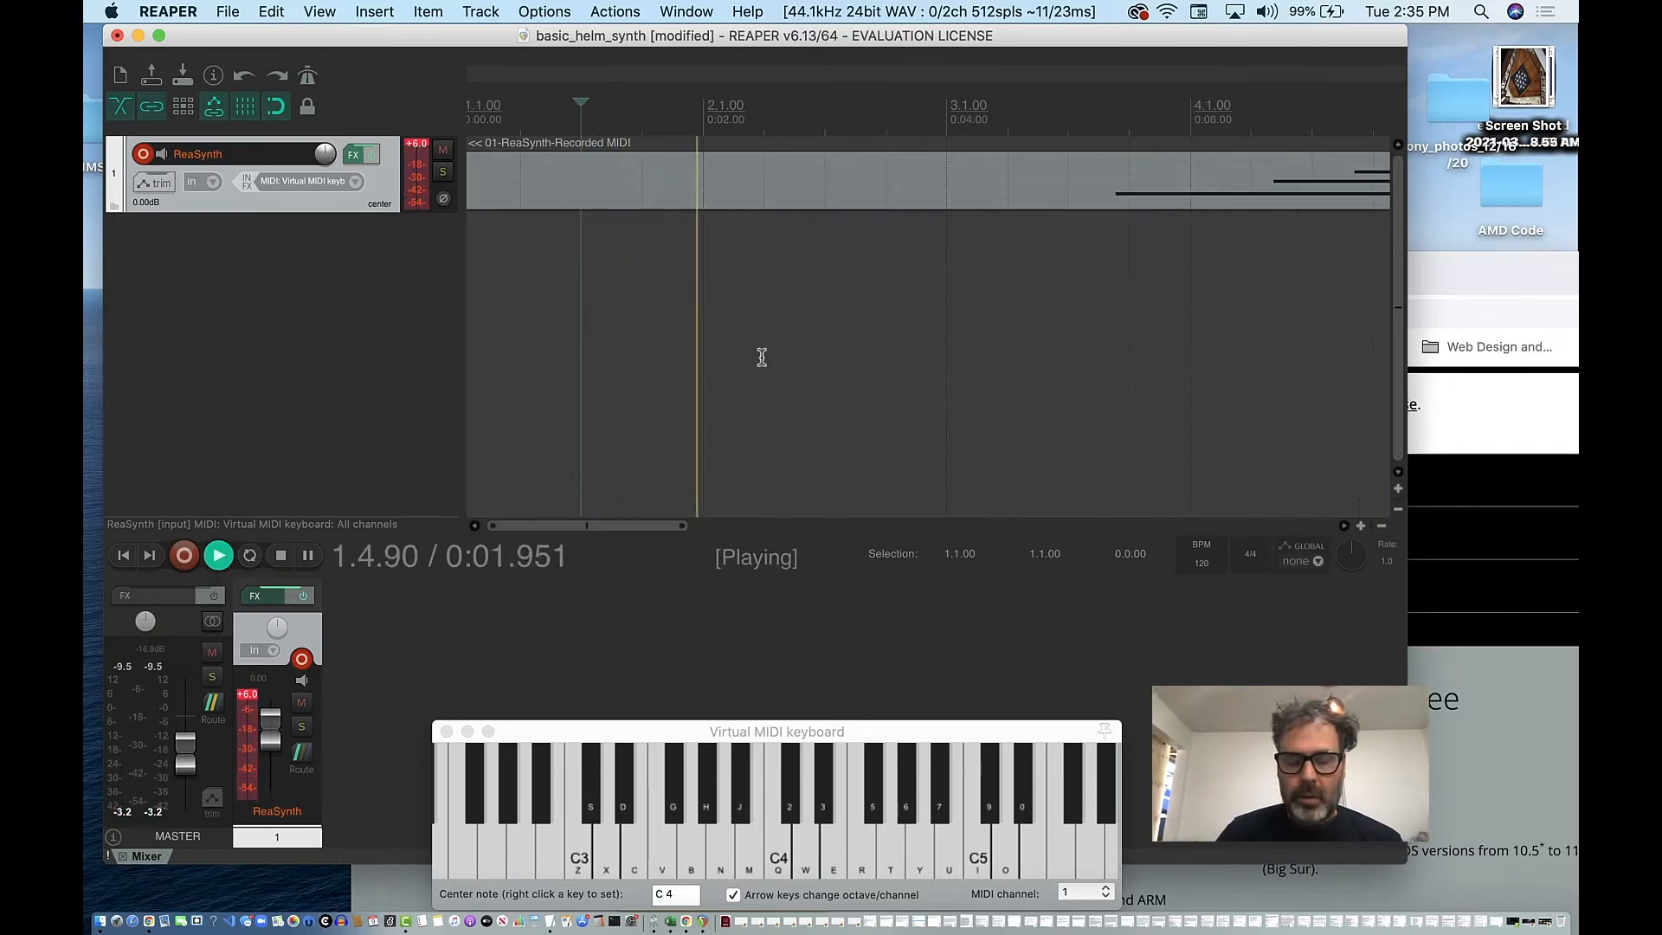
key(space)
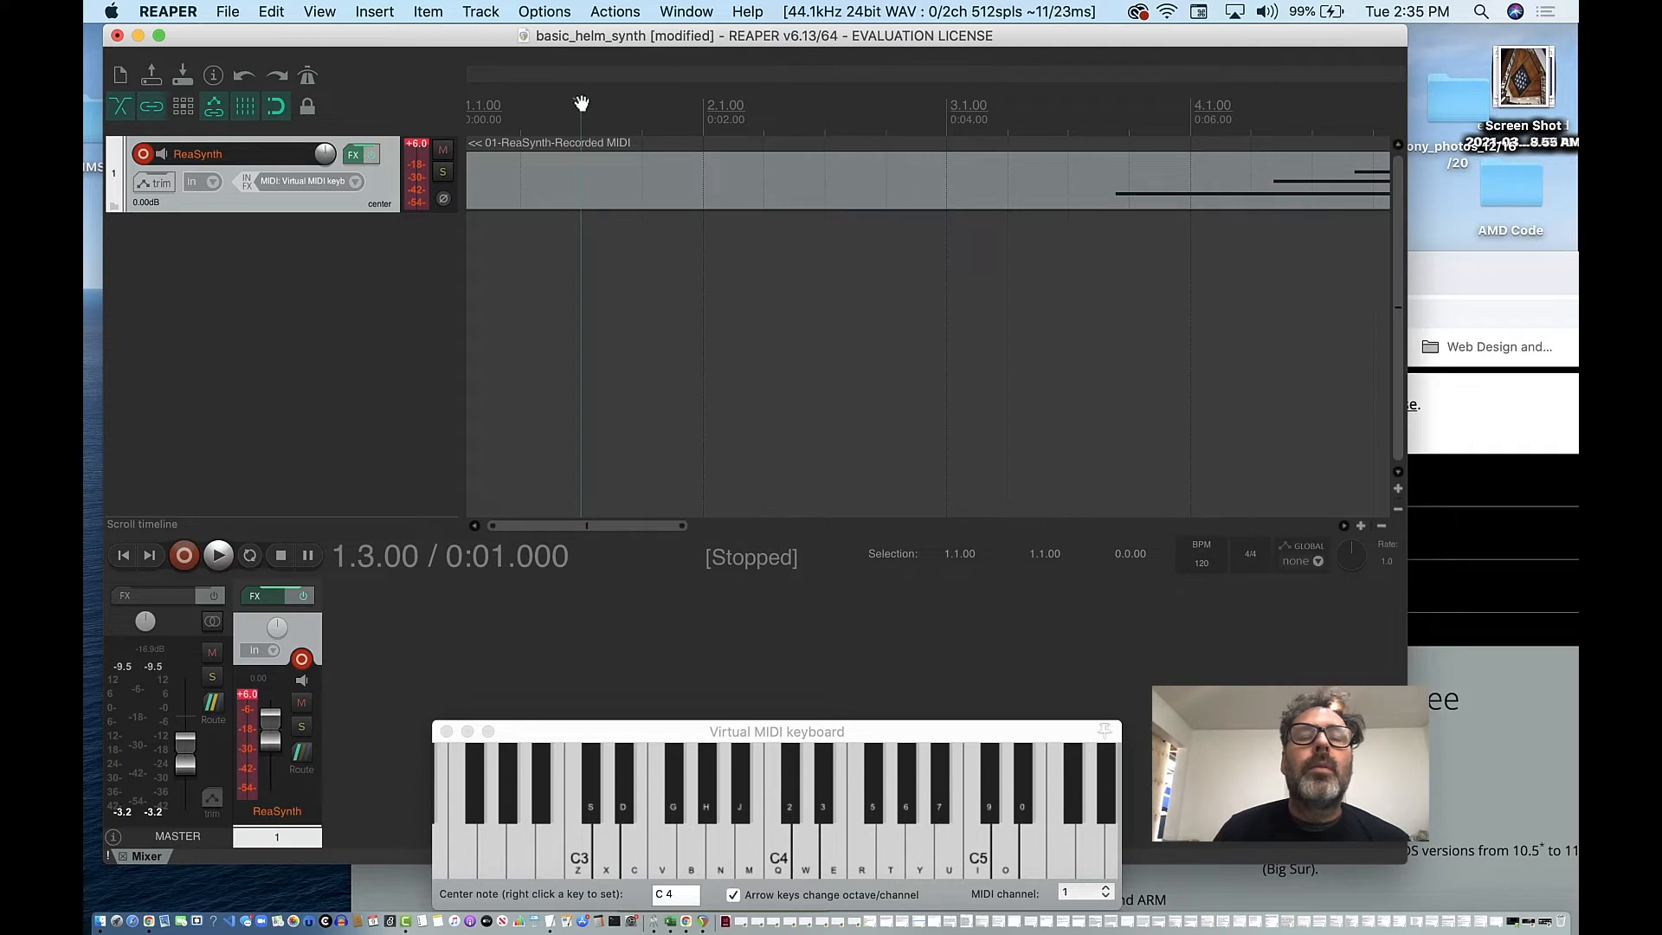
drag(581, 103, 452, 116)
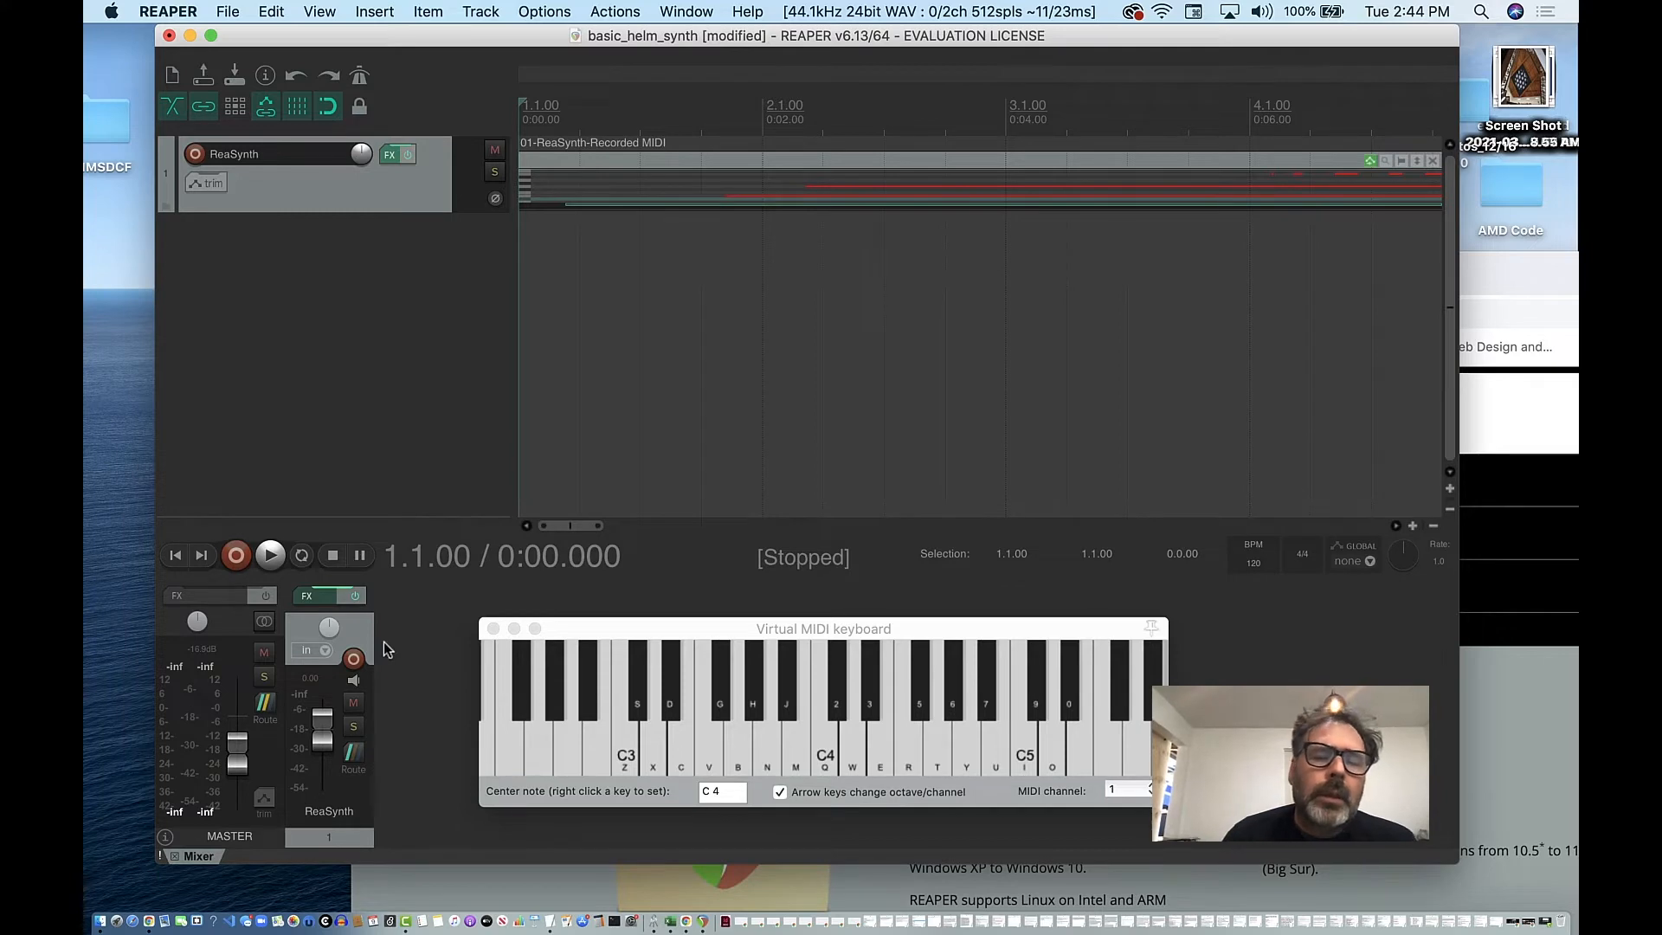
Shift the main project window slightly and close the Virtual MIDI keyboard
drag(501, 36, 478, 38)
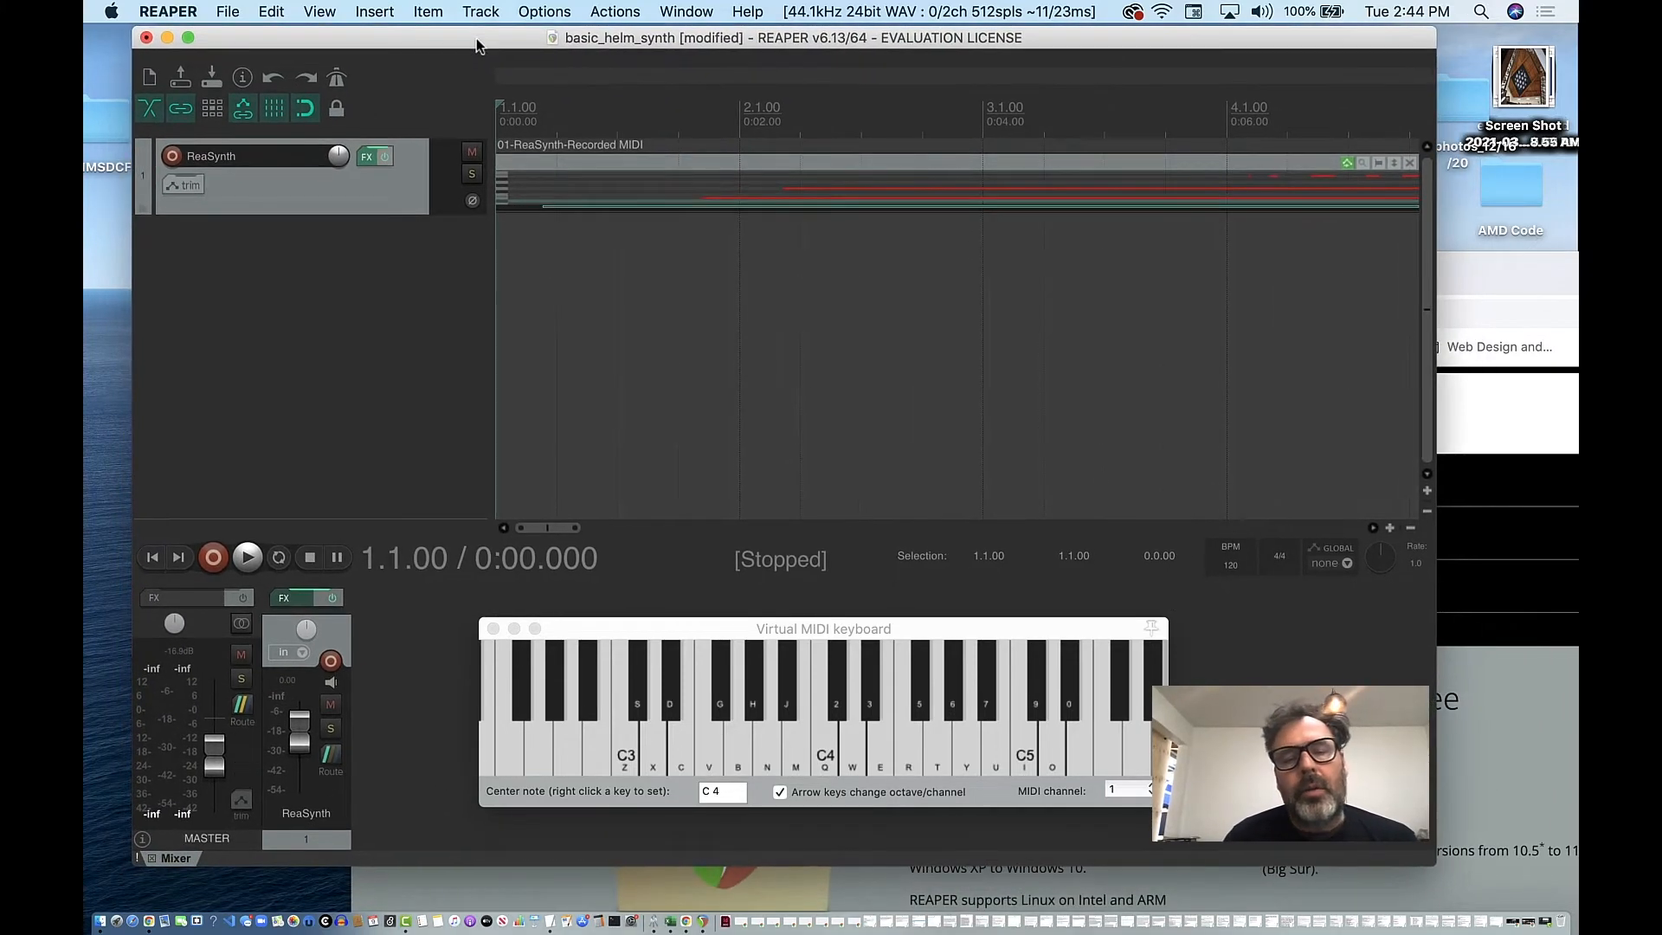
click(493, 629)
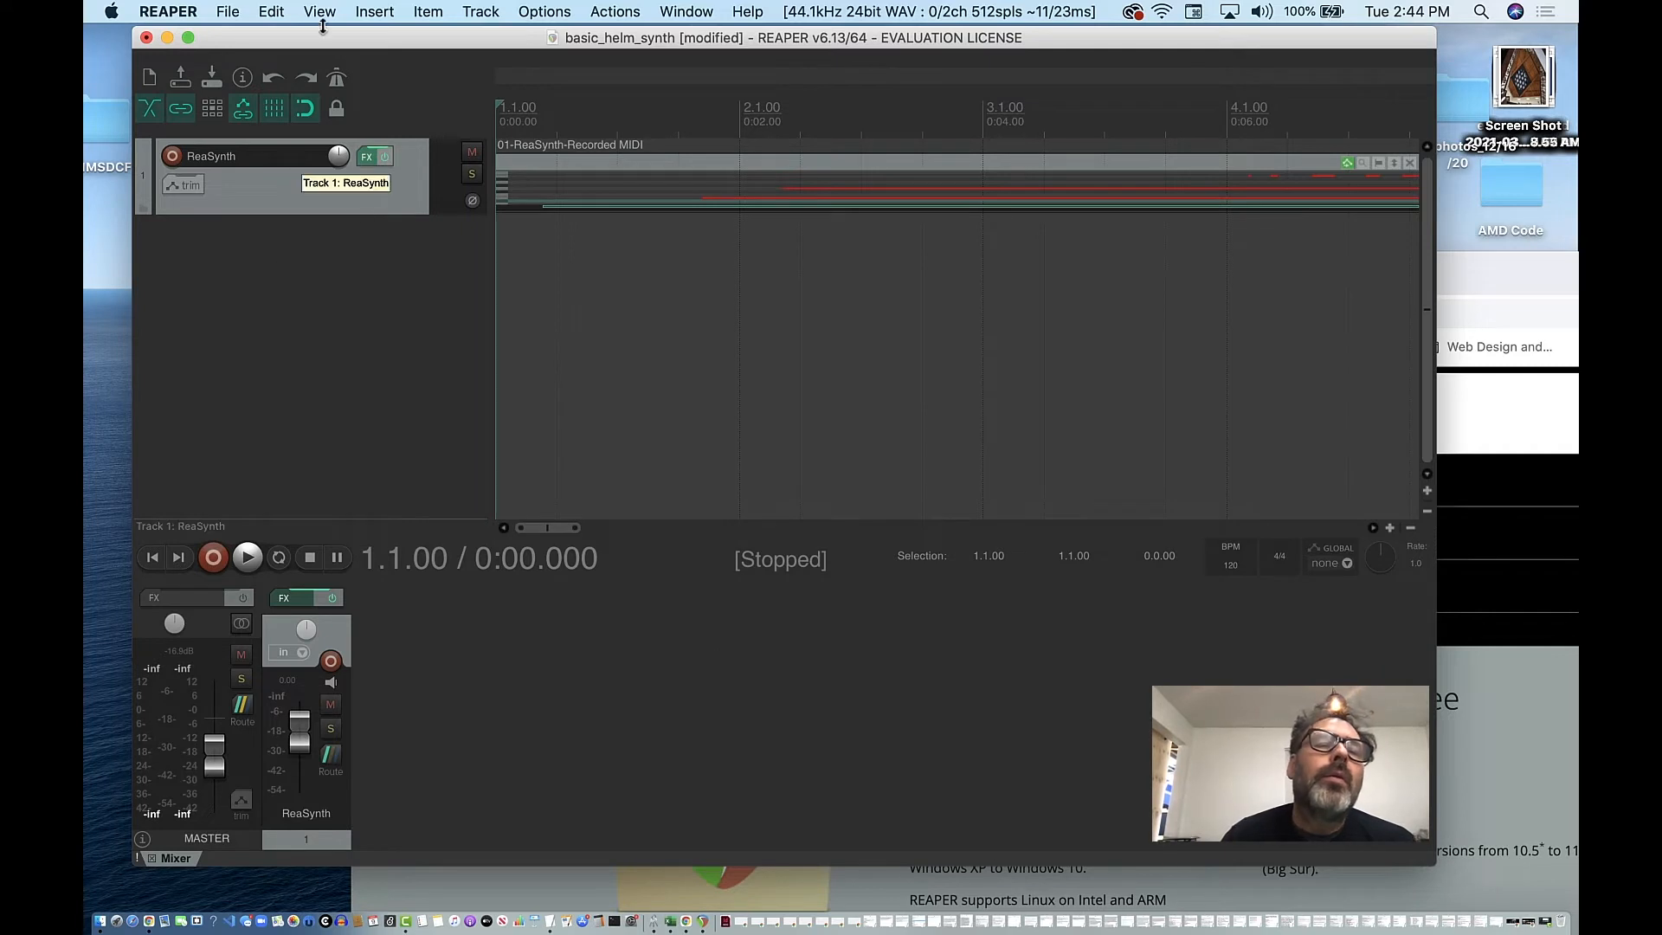
click(372, 12)
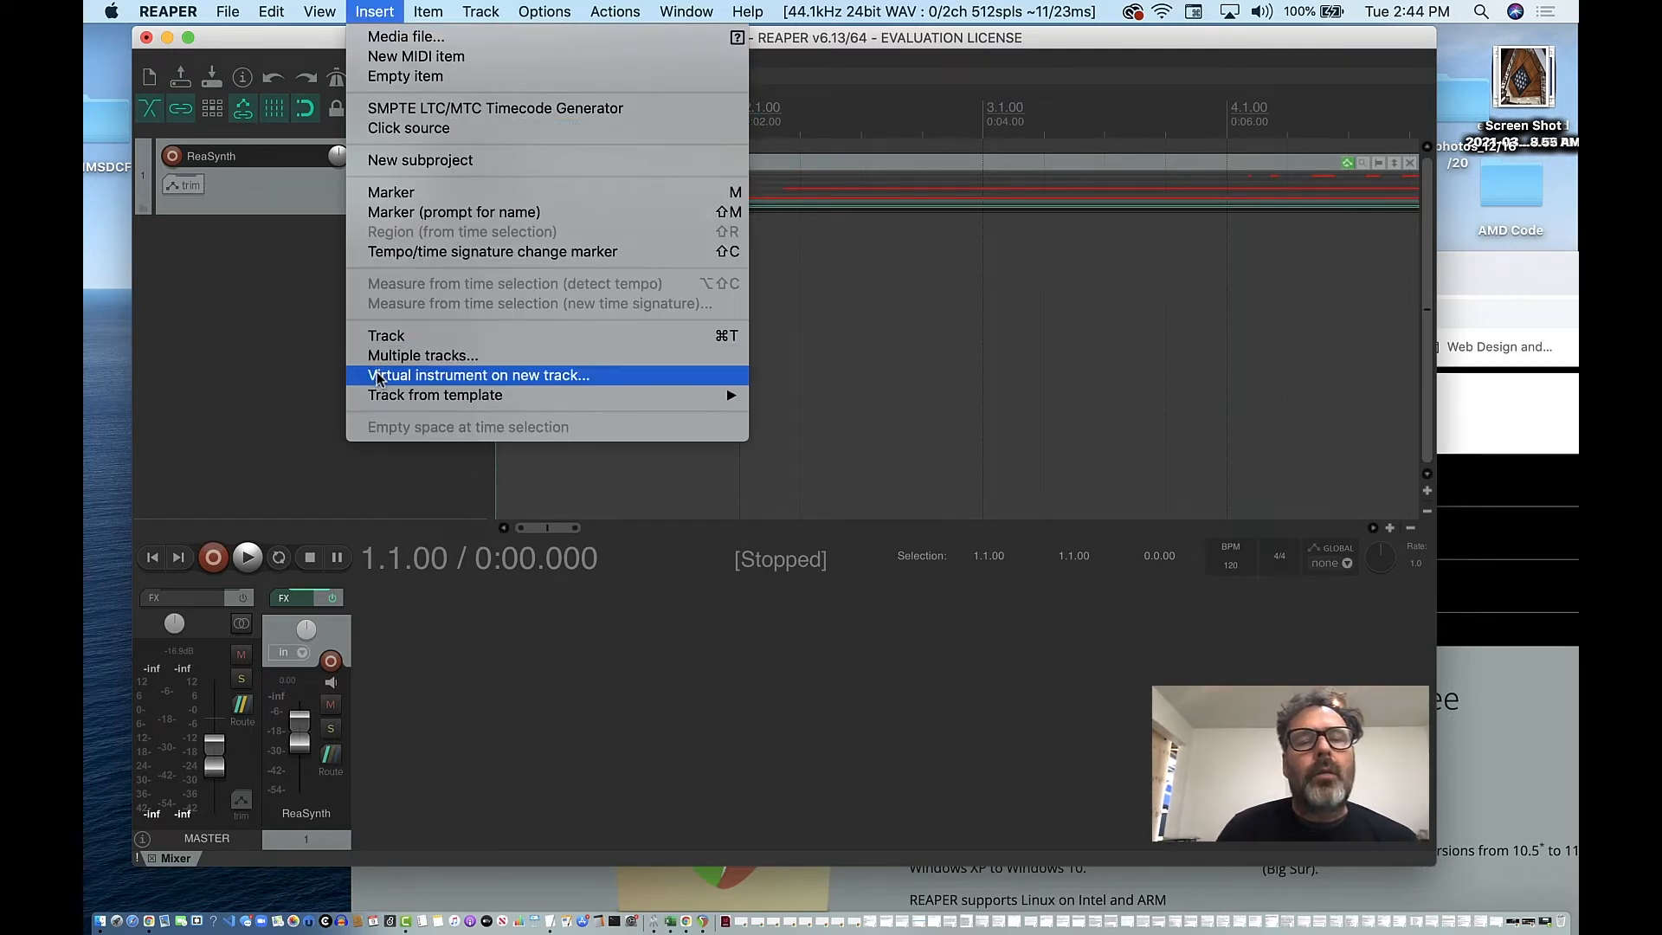
click(370, 6)
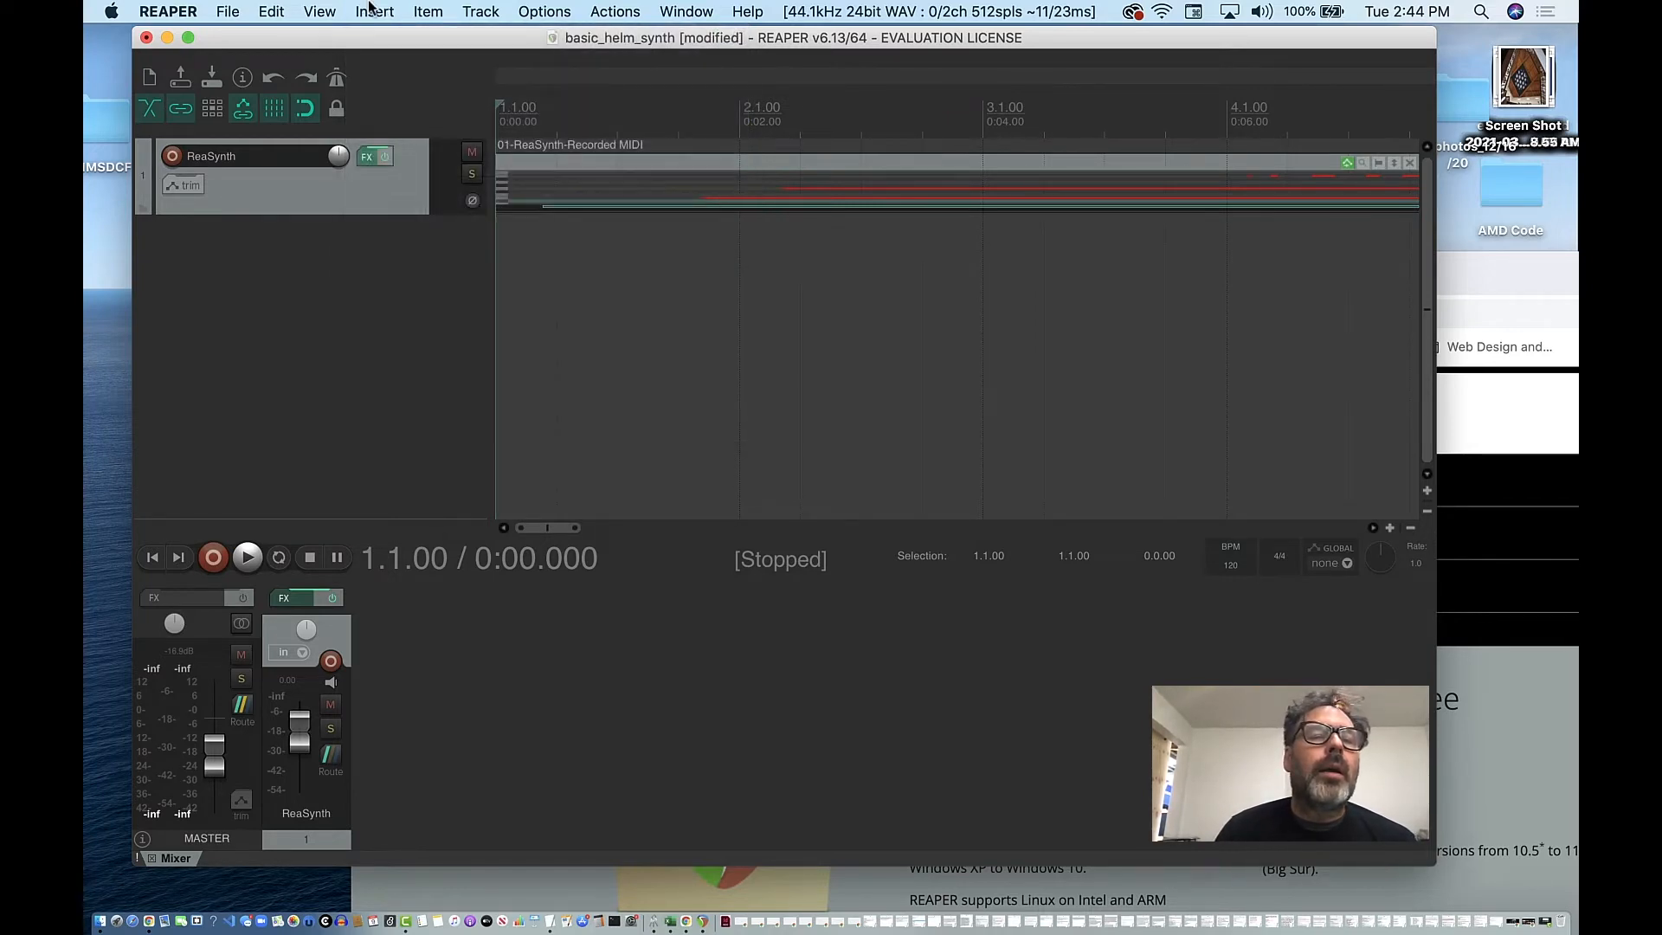
click(373, 12)
click(373, 12)
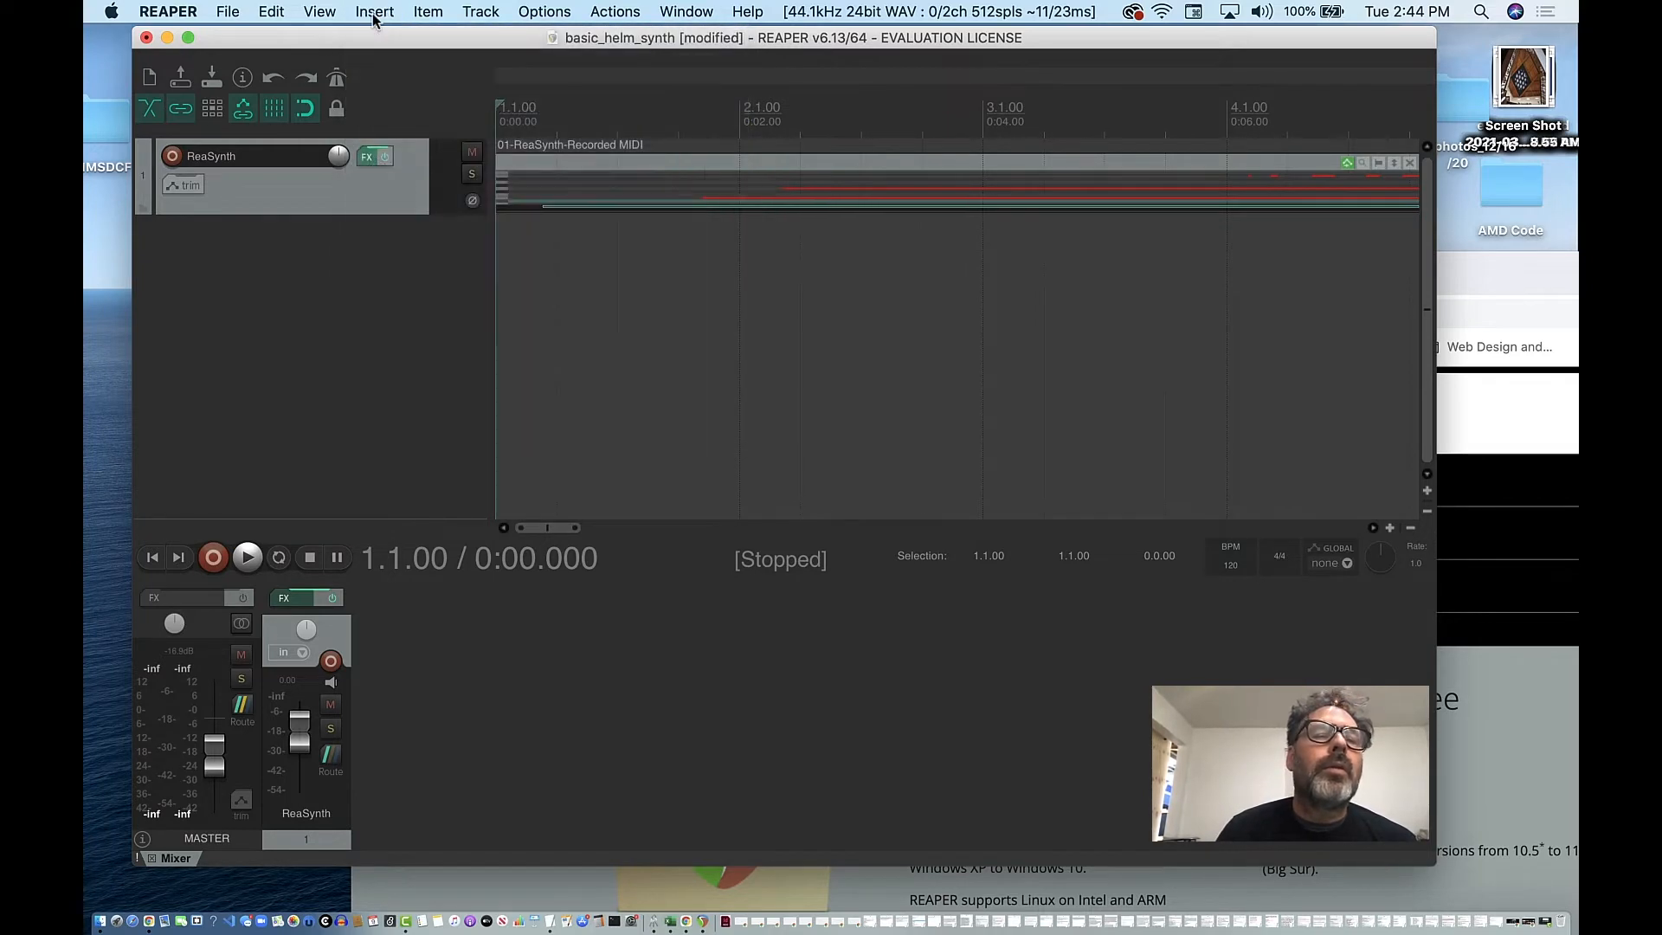
click(374, 16)
click(374, 15)
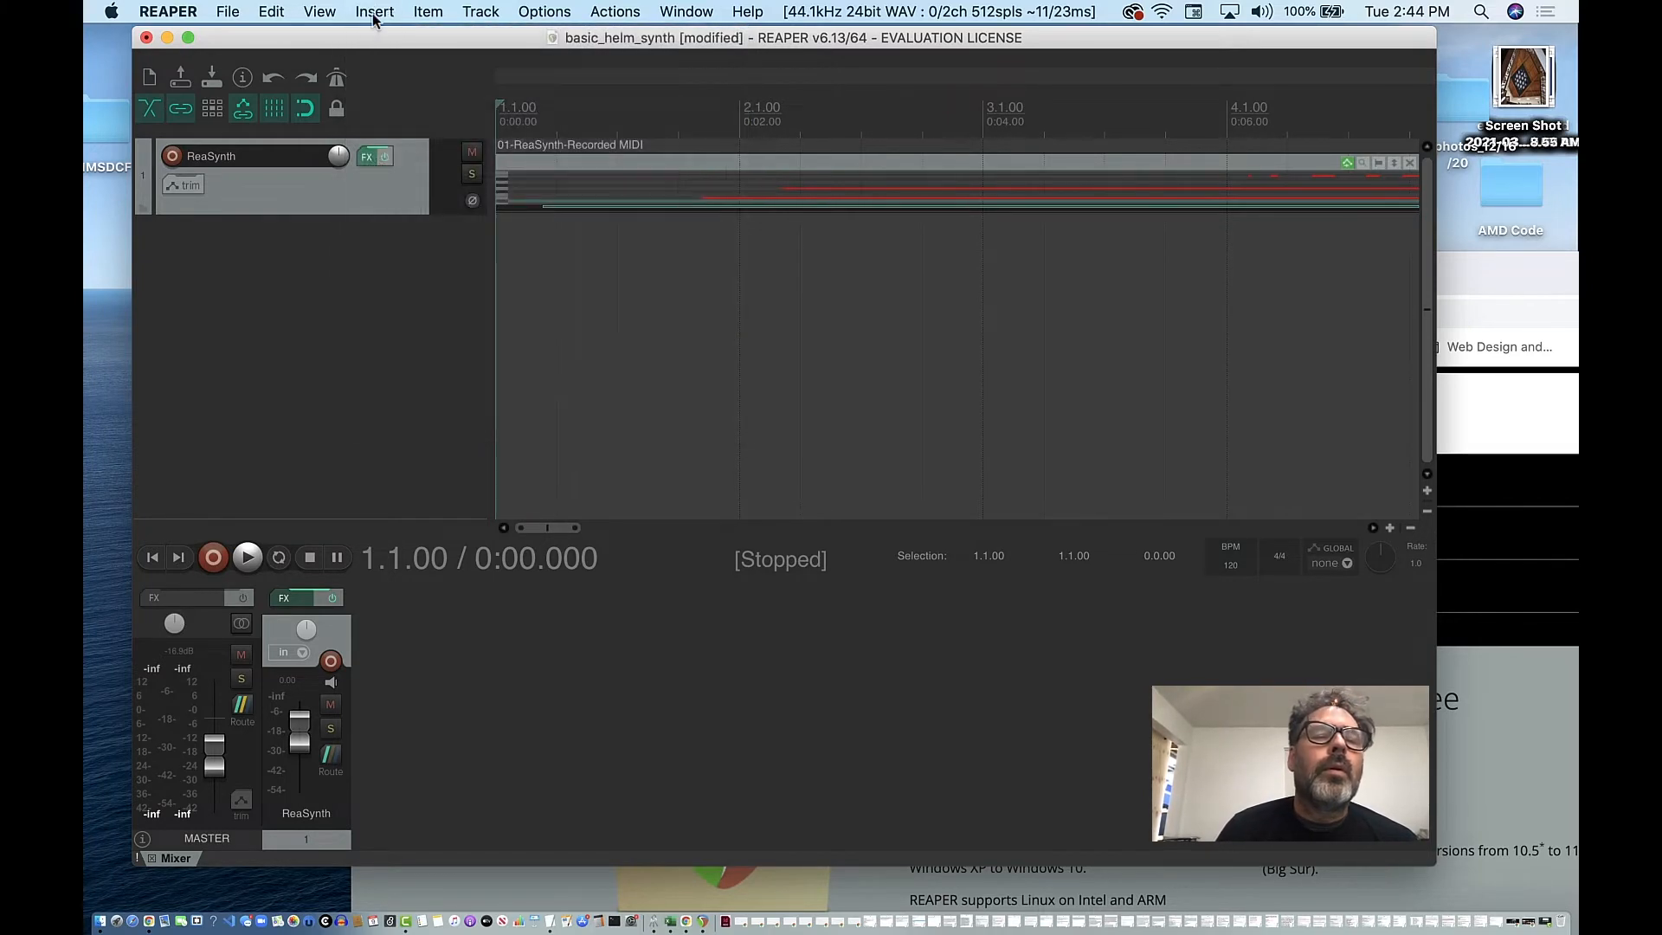
Create a second track below ReaSynth, load the VSTi Helm (Matt Tytel) on it and move its FX window out of the way
double_click(177, 262)
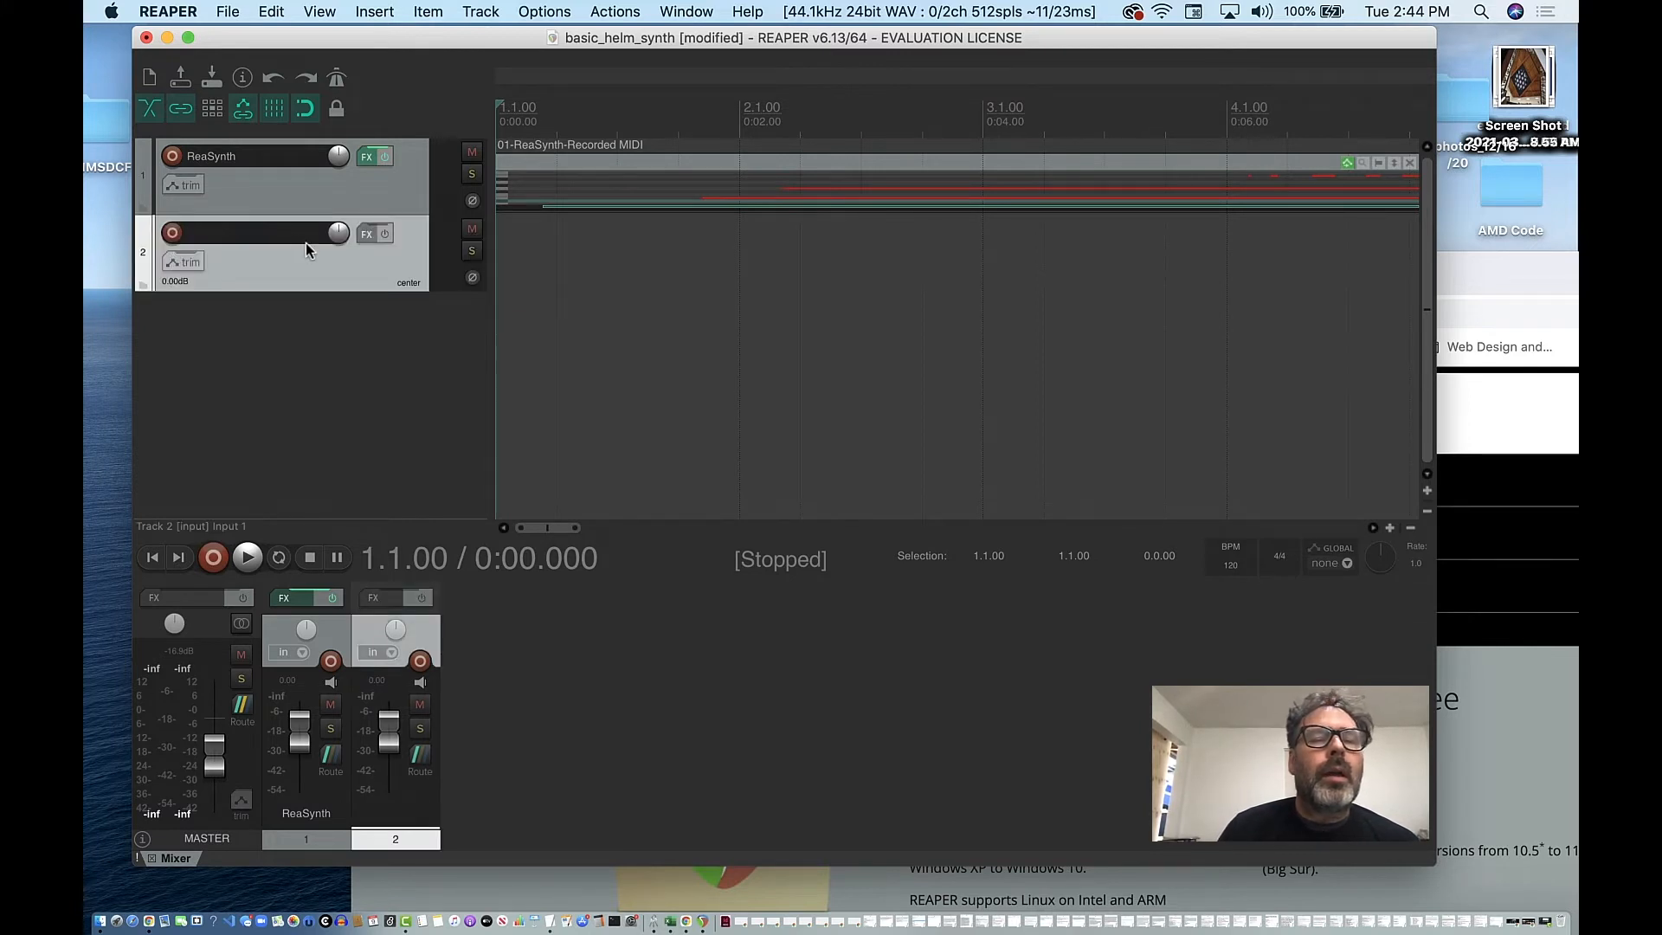
click(365, 236)
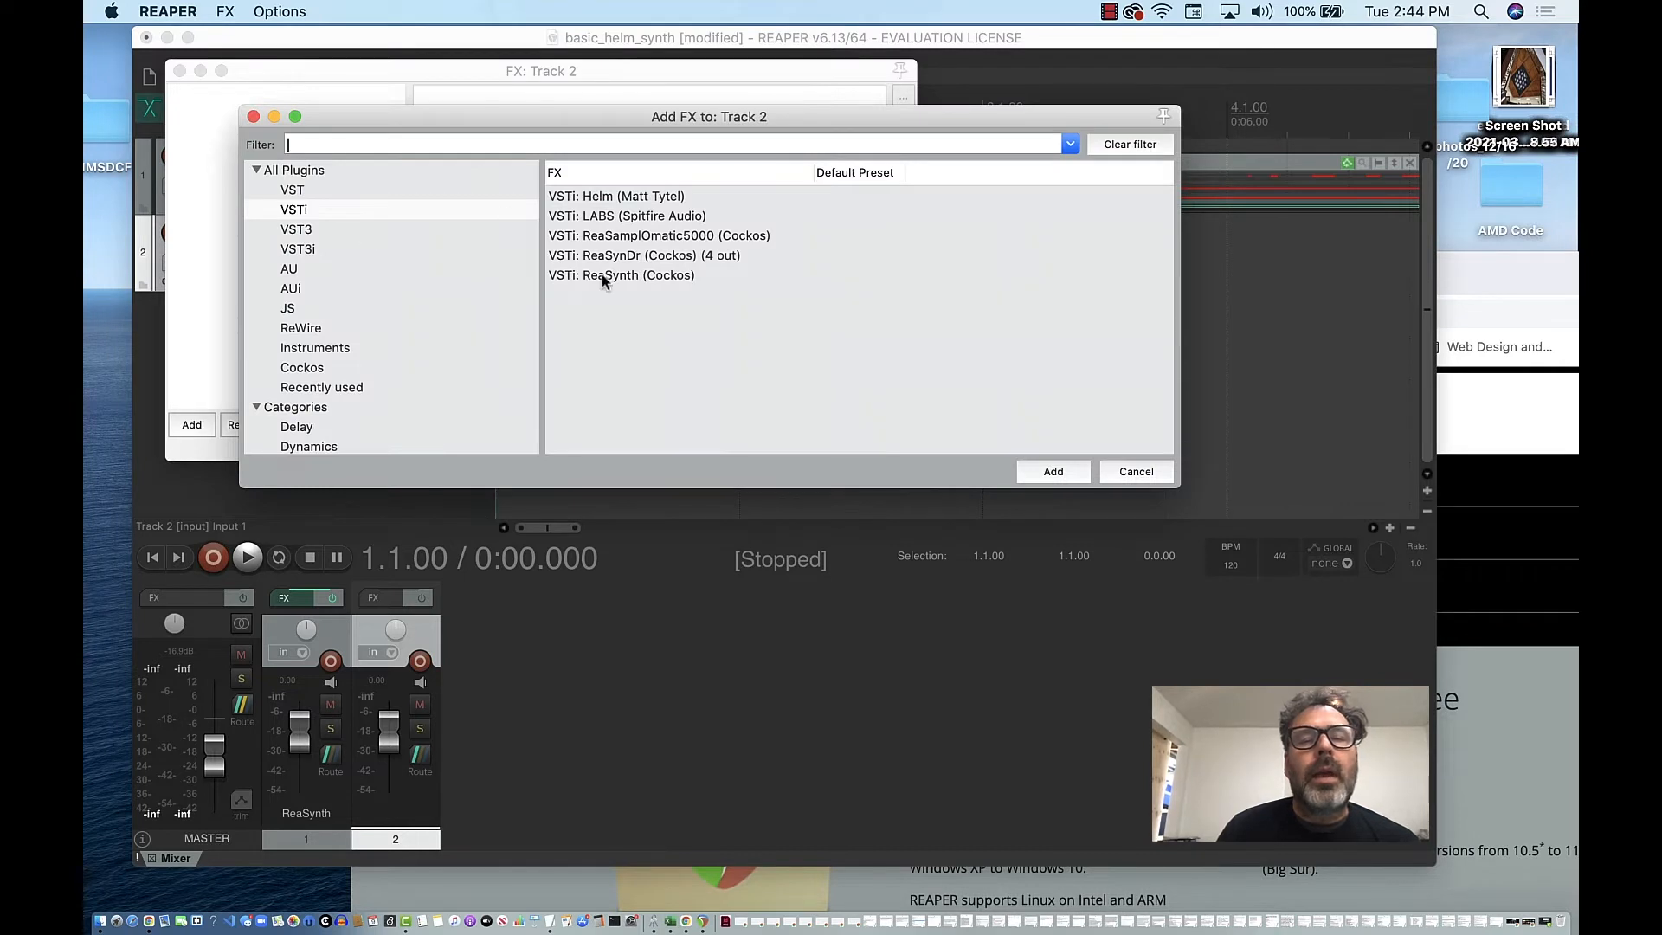
click(642, 199)
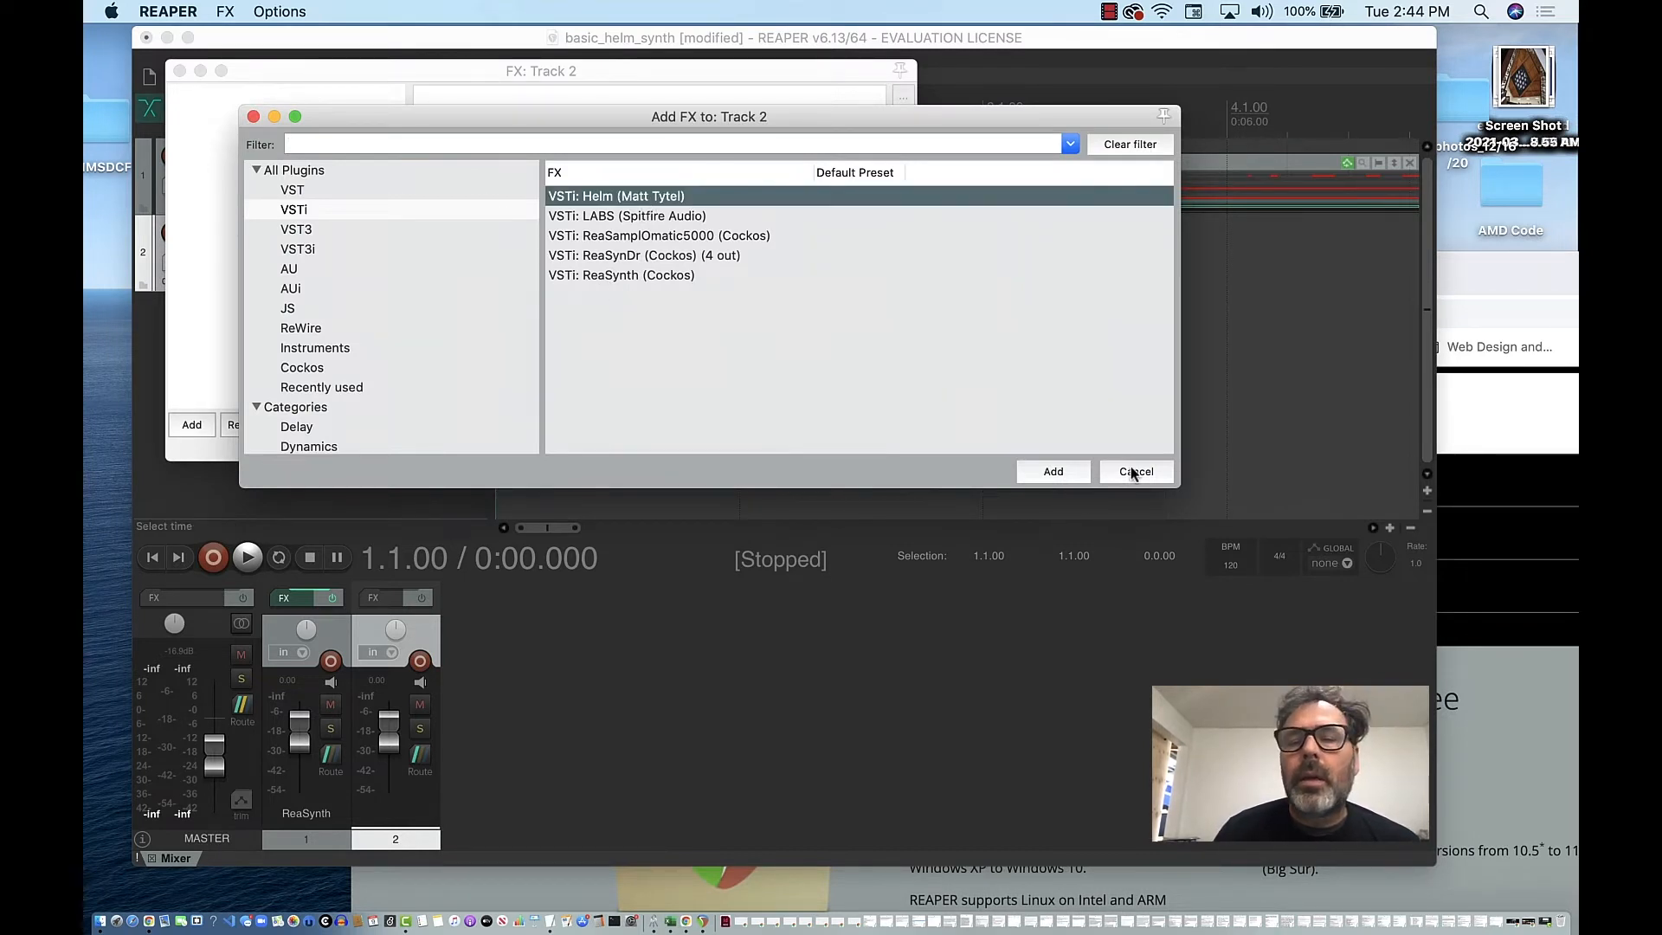
click(1053, 472)
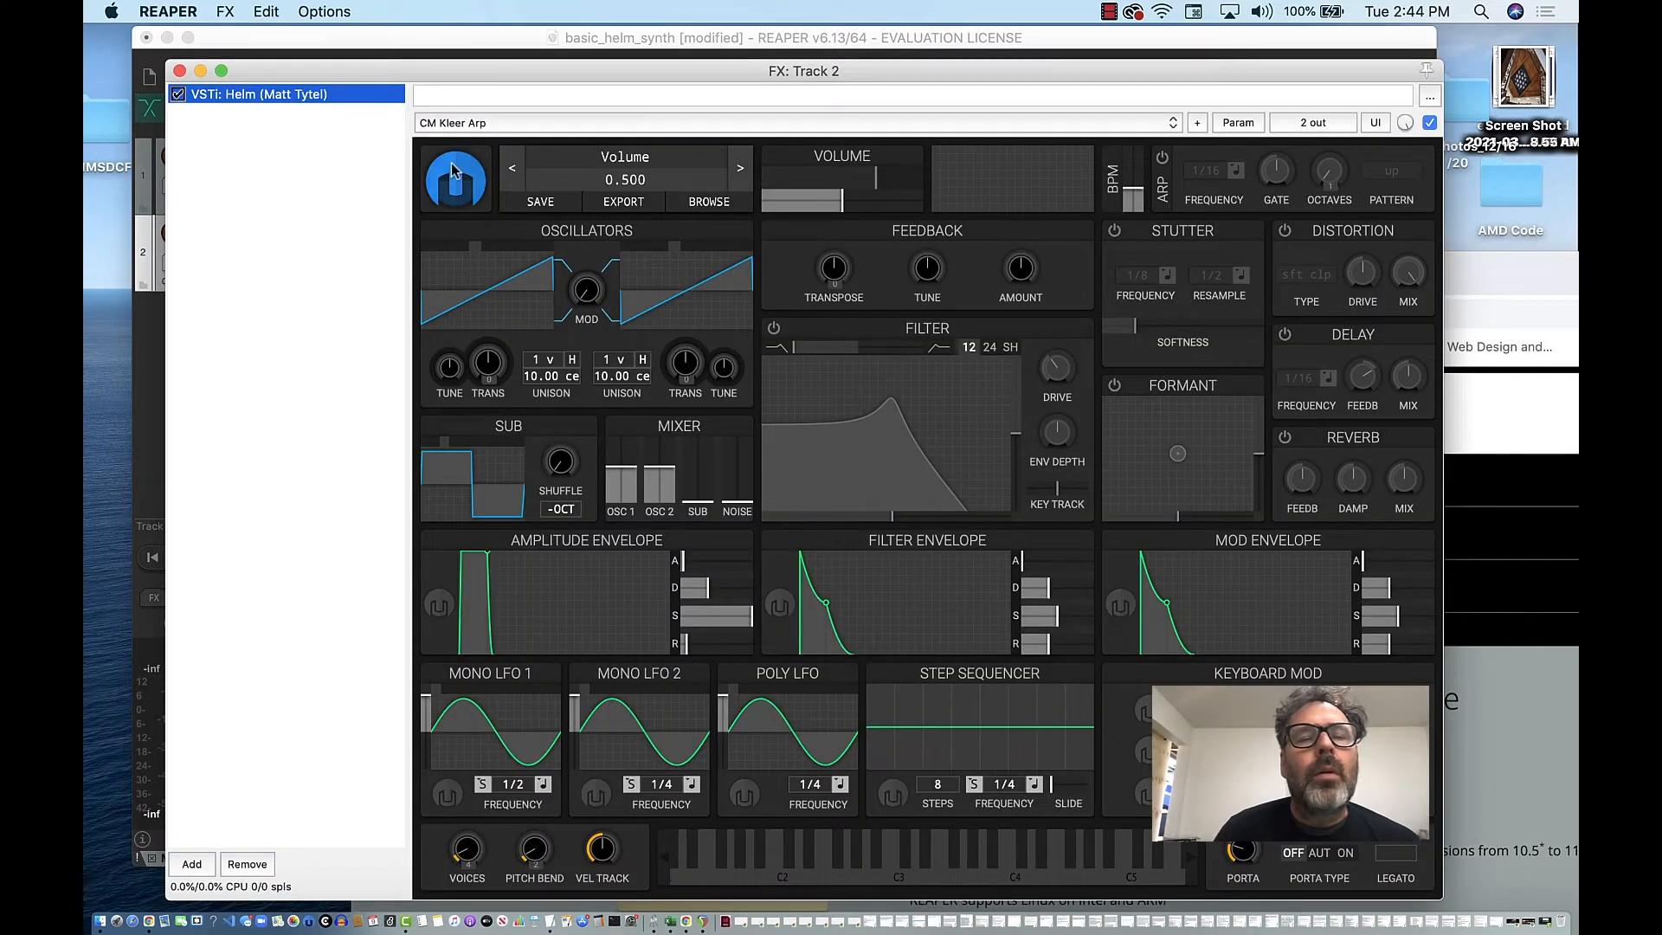
drag(279, 71, 1579, 52)
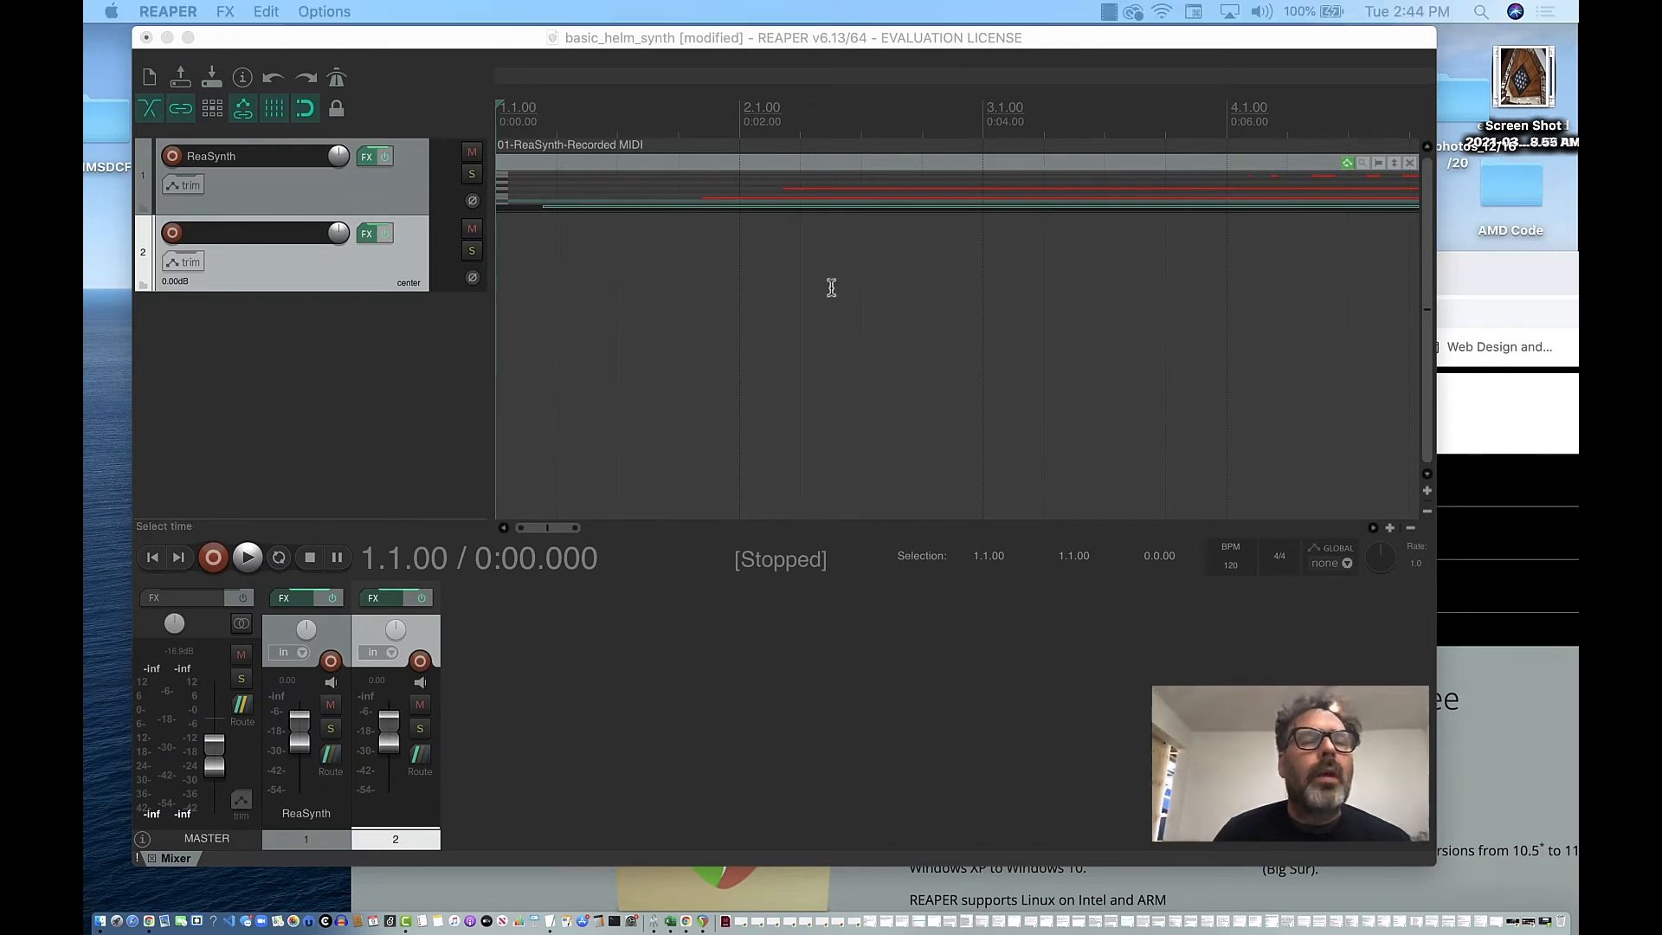
Name the second track Helm_one
click(299, 250)
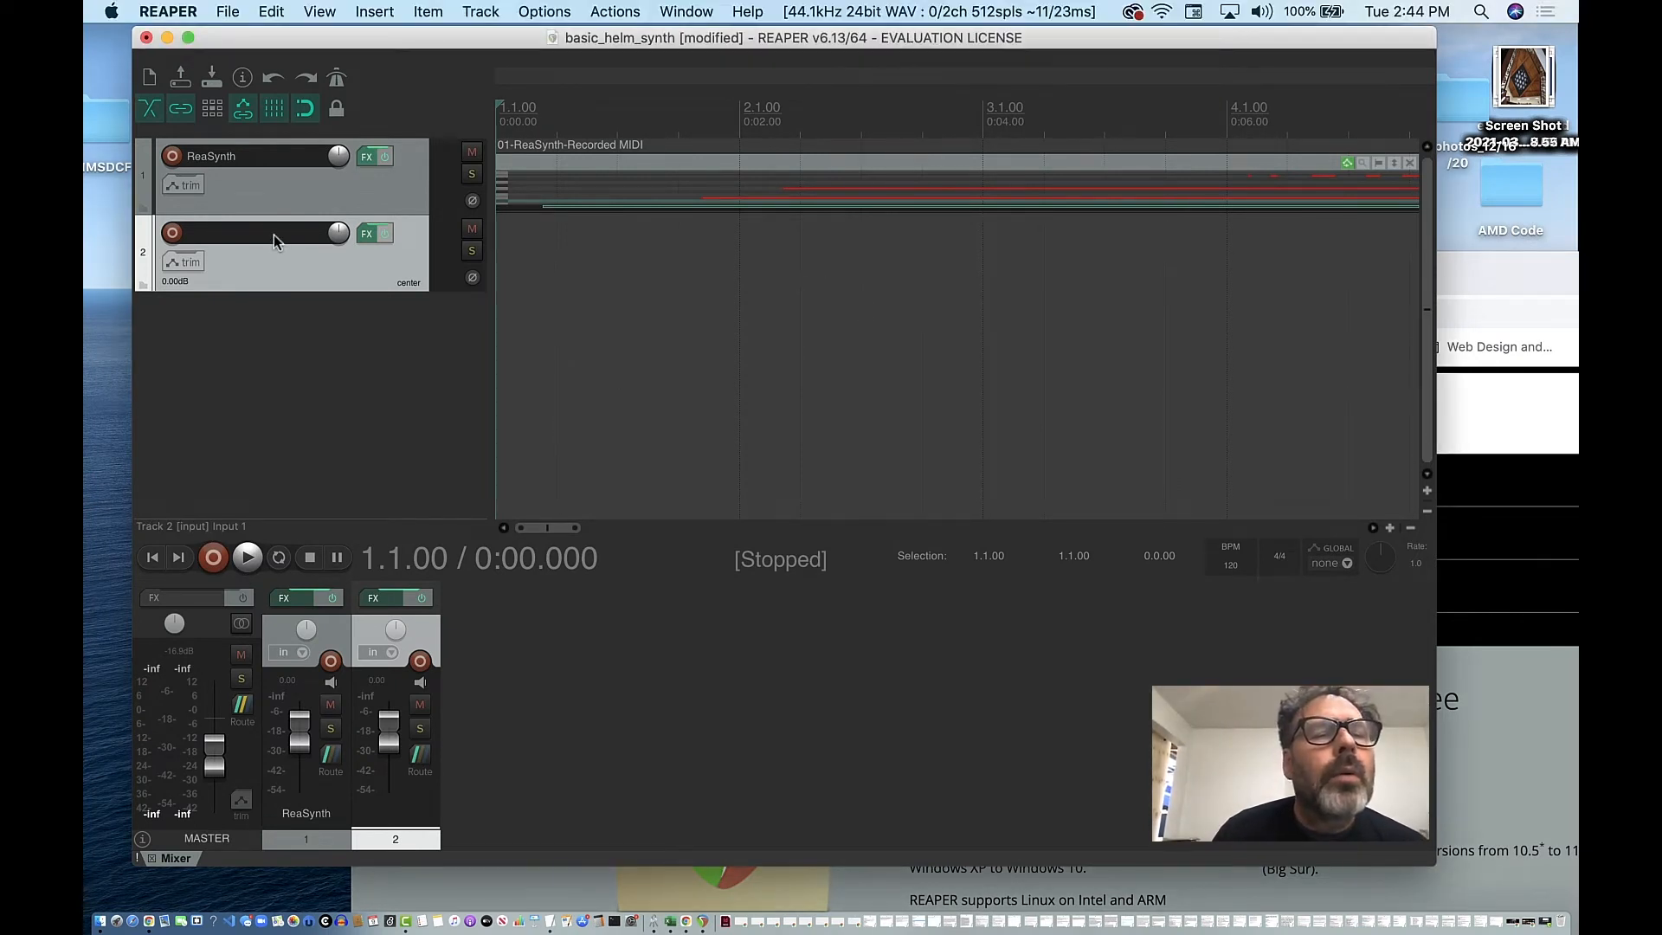
double_click(238, 238)
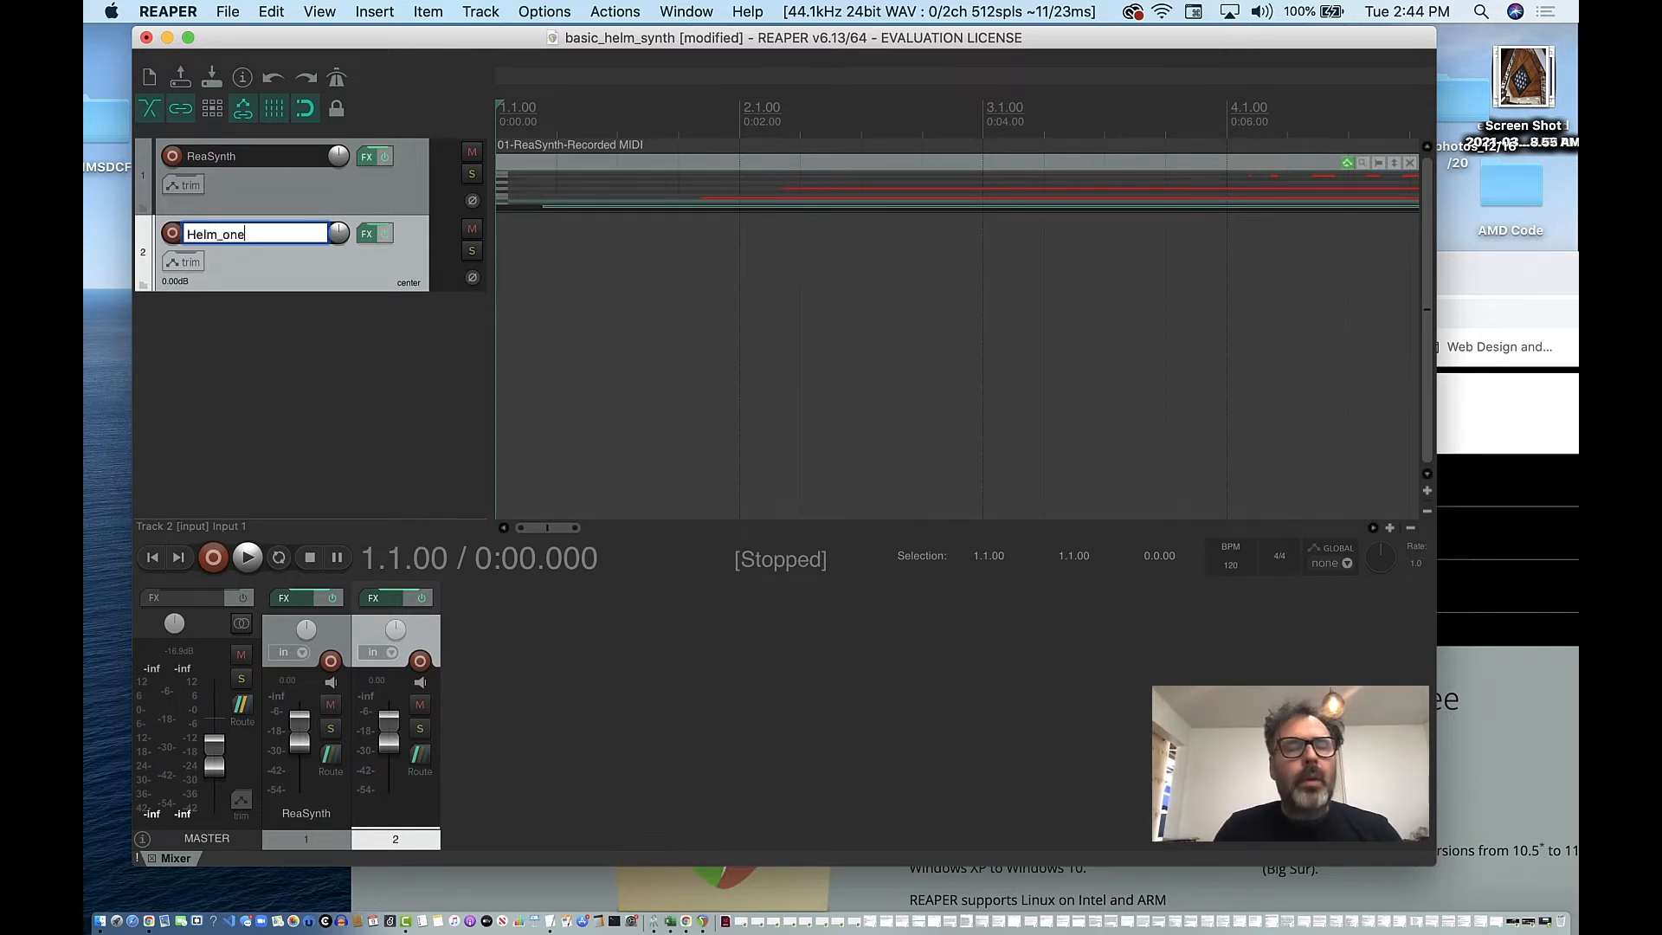
key(Return)
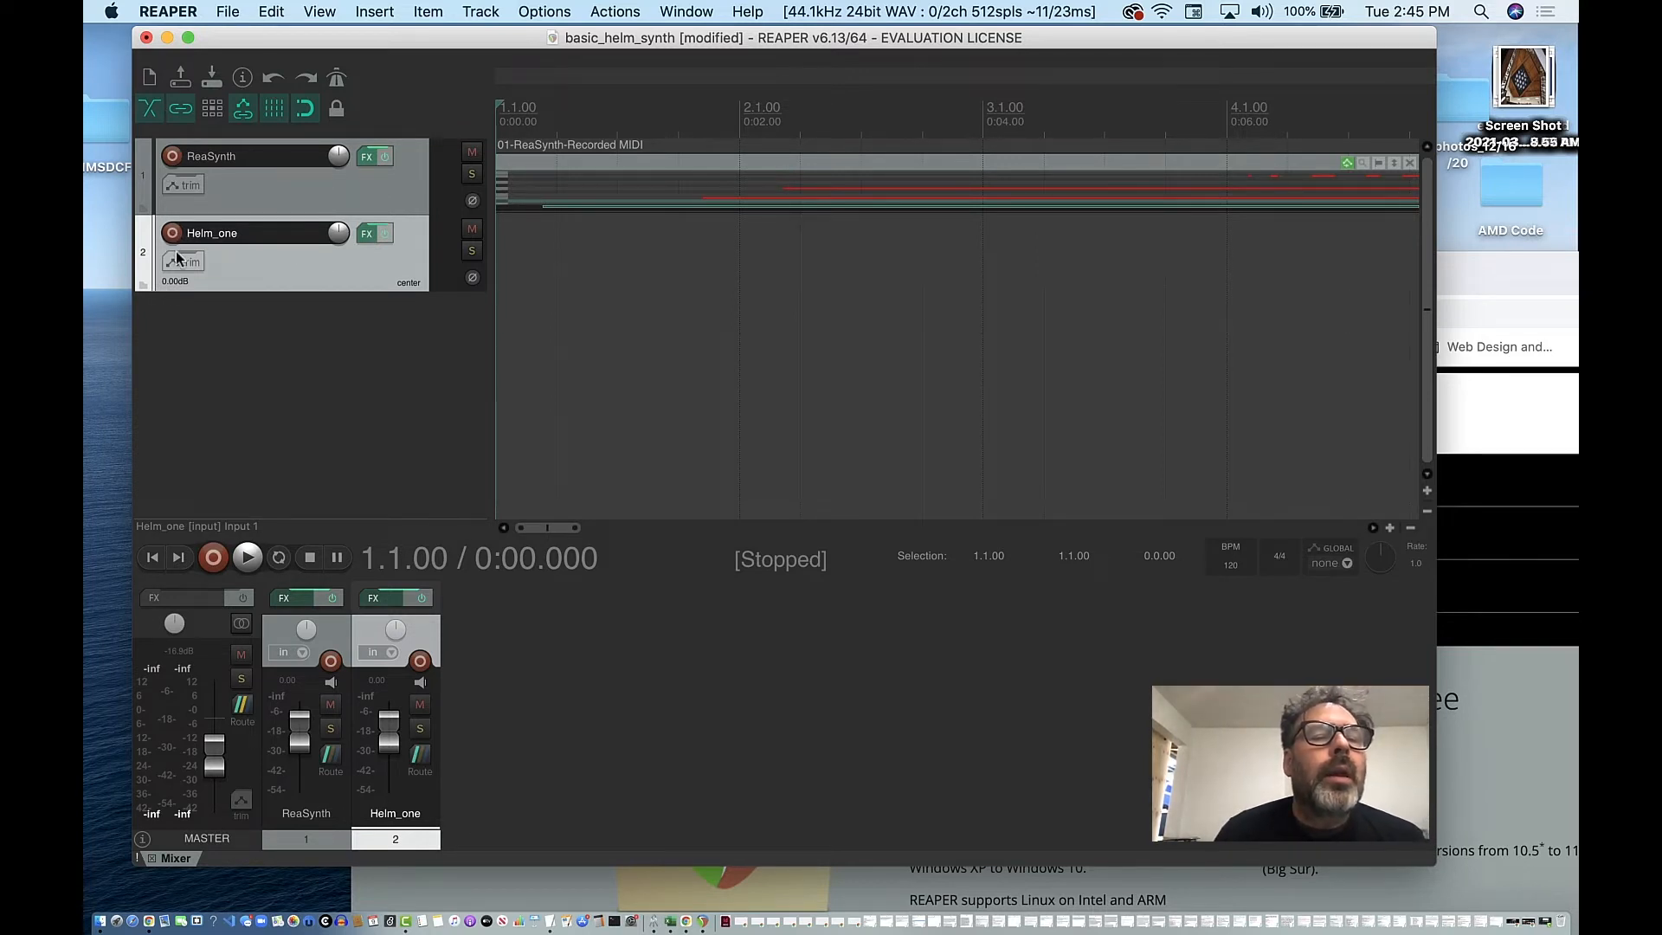
Toggle record arming on the ReaSynth track on and off, and arm the Helm_one track for recording
click(171, 158)
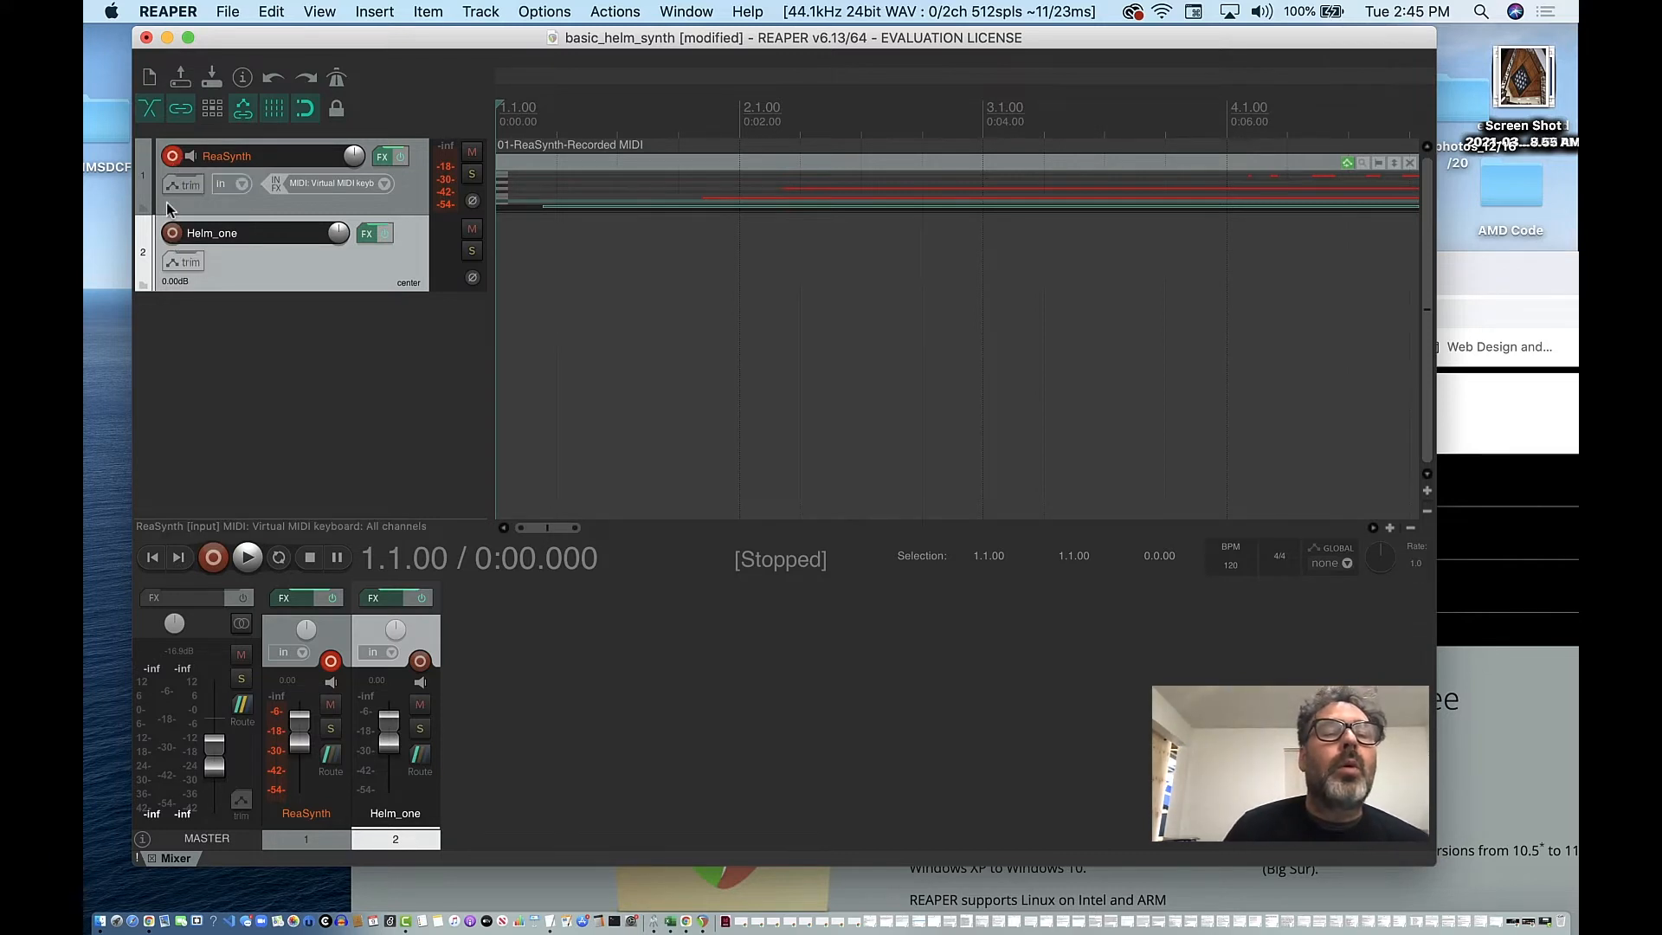
click(172, 157)
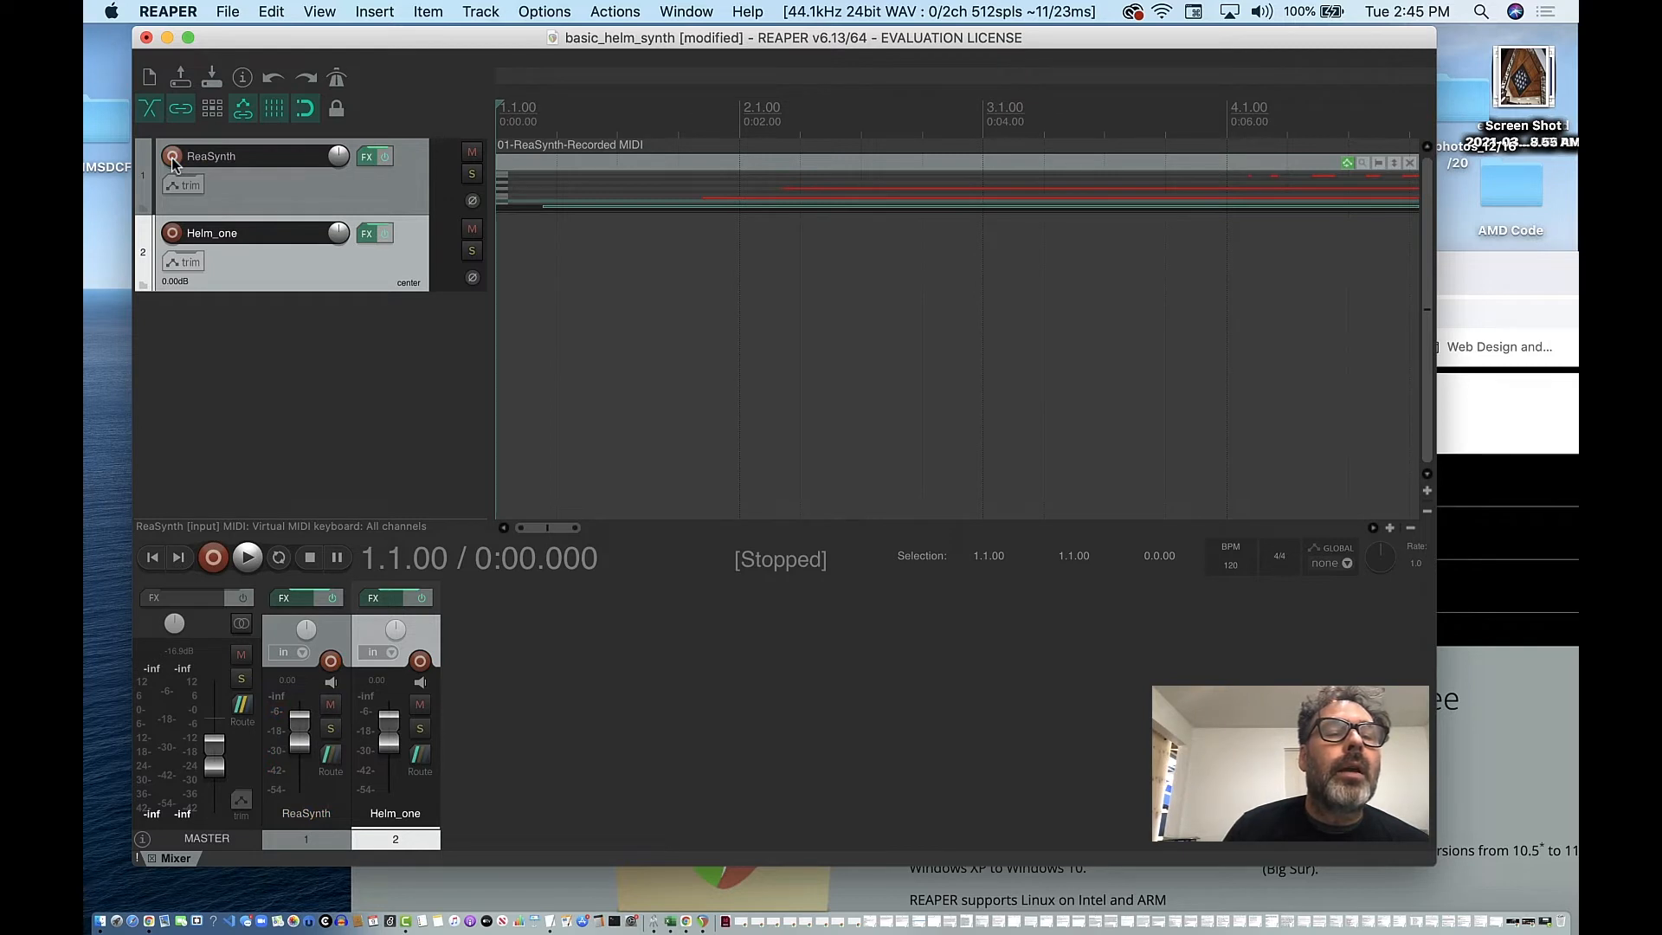
click(172, 234)
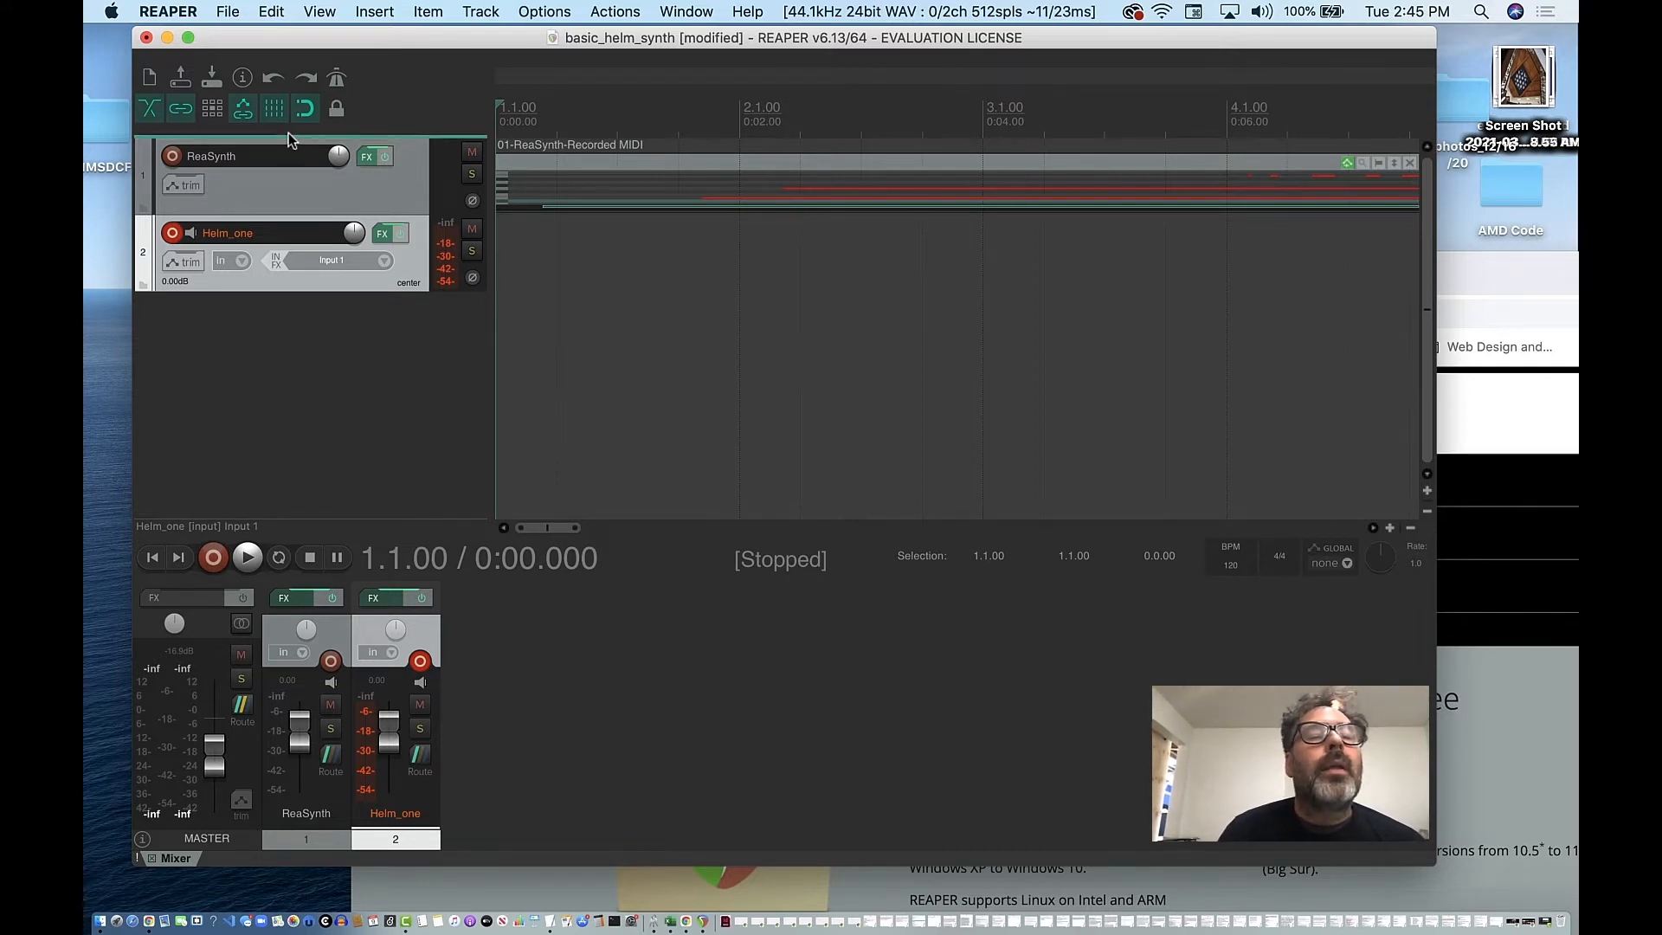
Reopen the Virtual MIDI keyboard and play B3 twice on its on-screen keys to test the Helm_one track
click(229, 12)
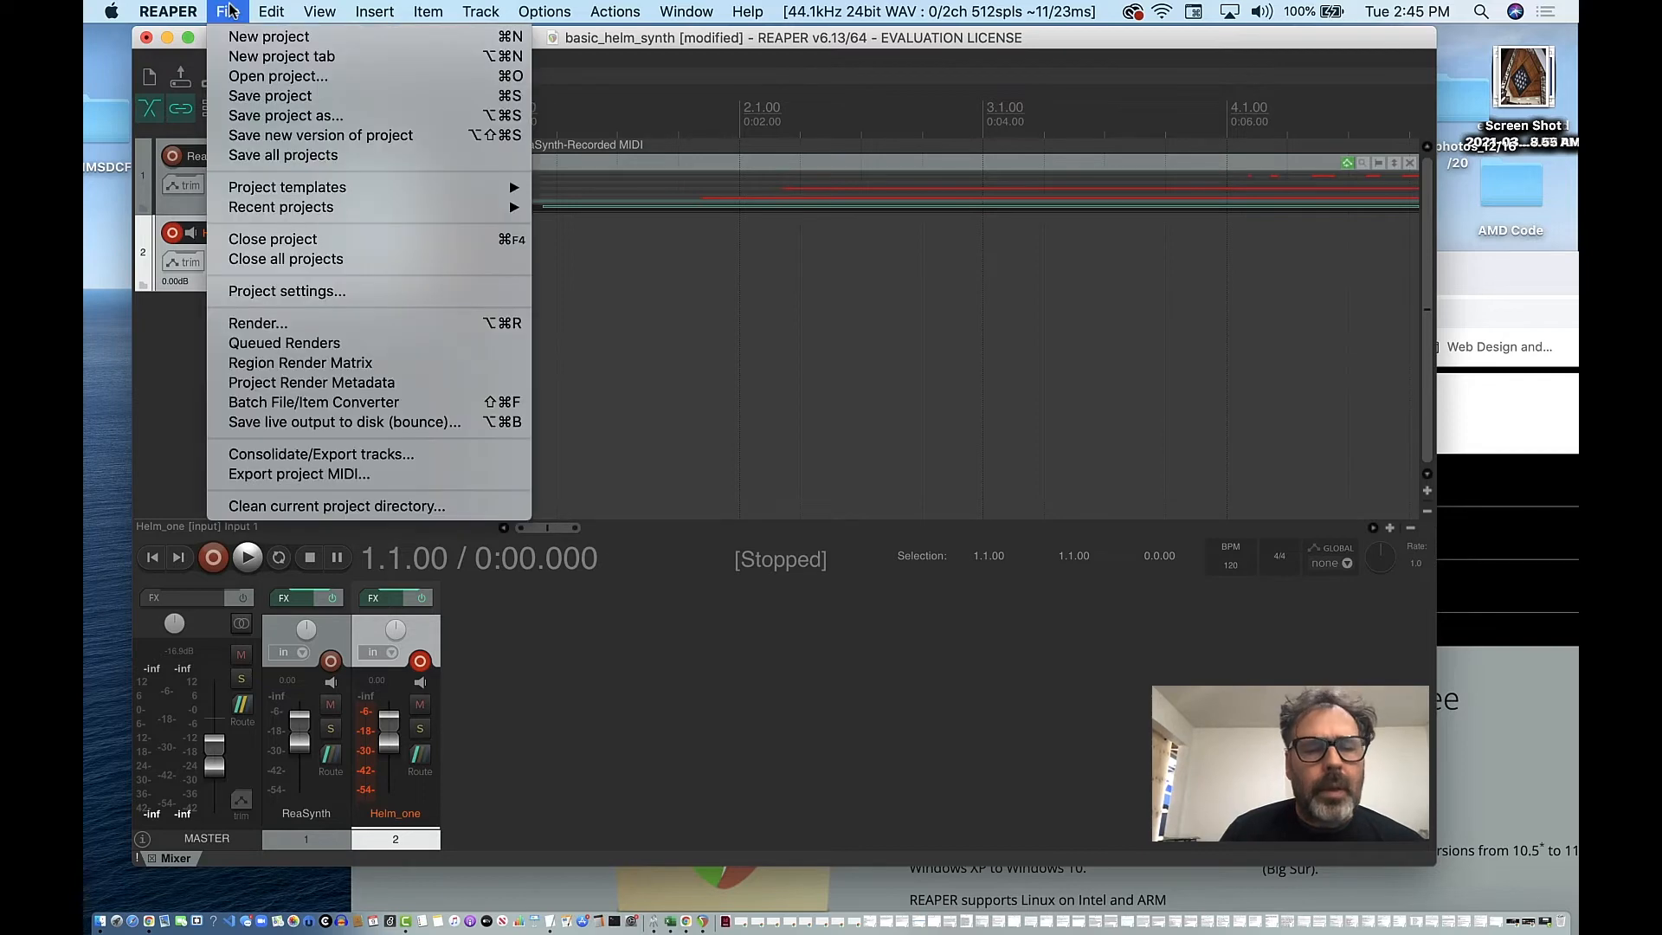
mouse_move(319, 11)
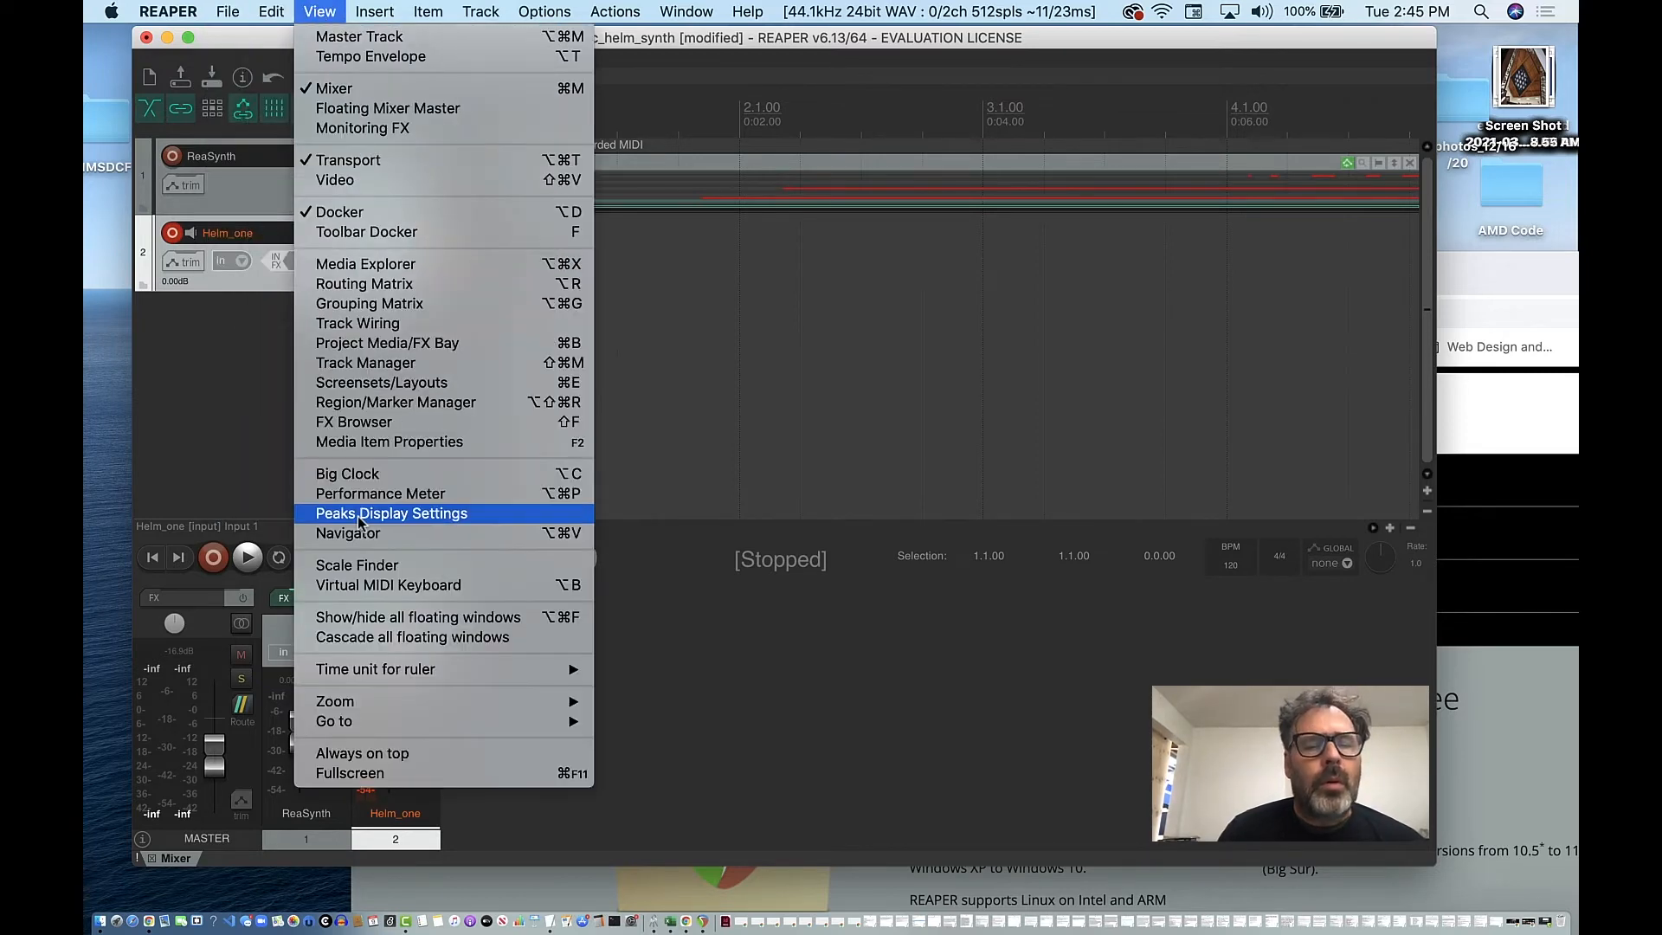
click(378, 588)
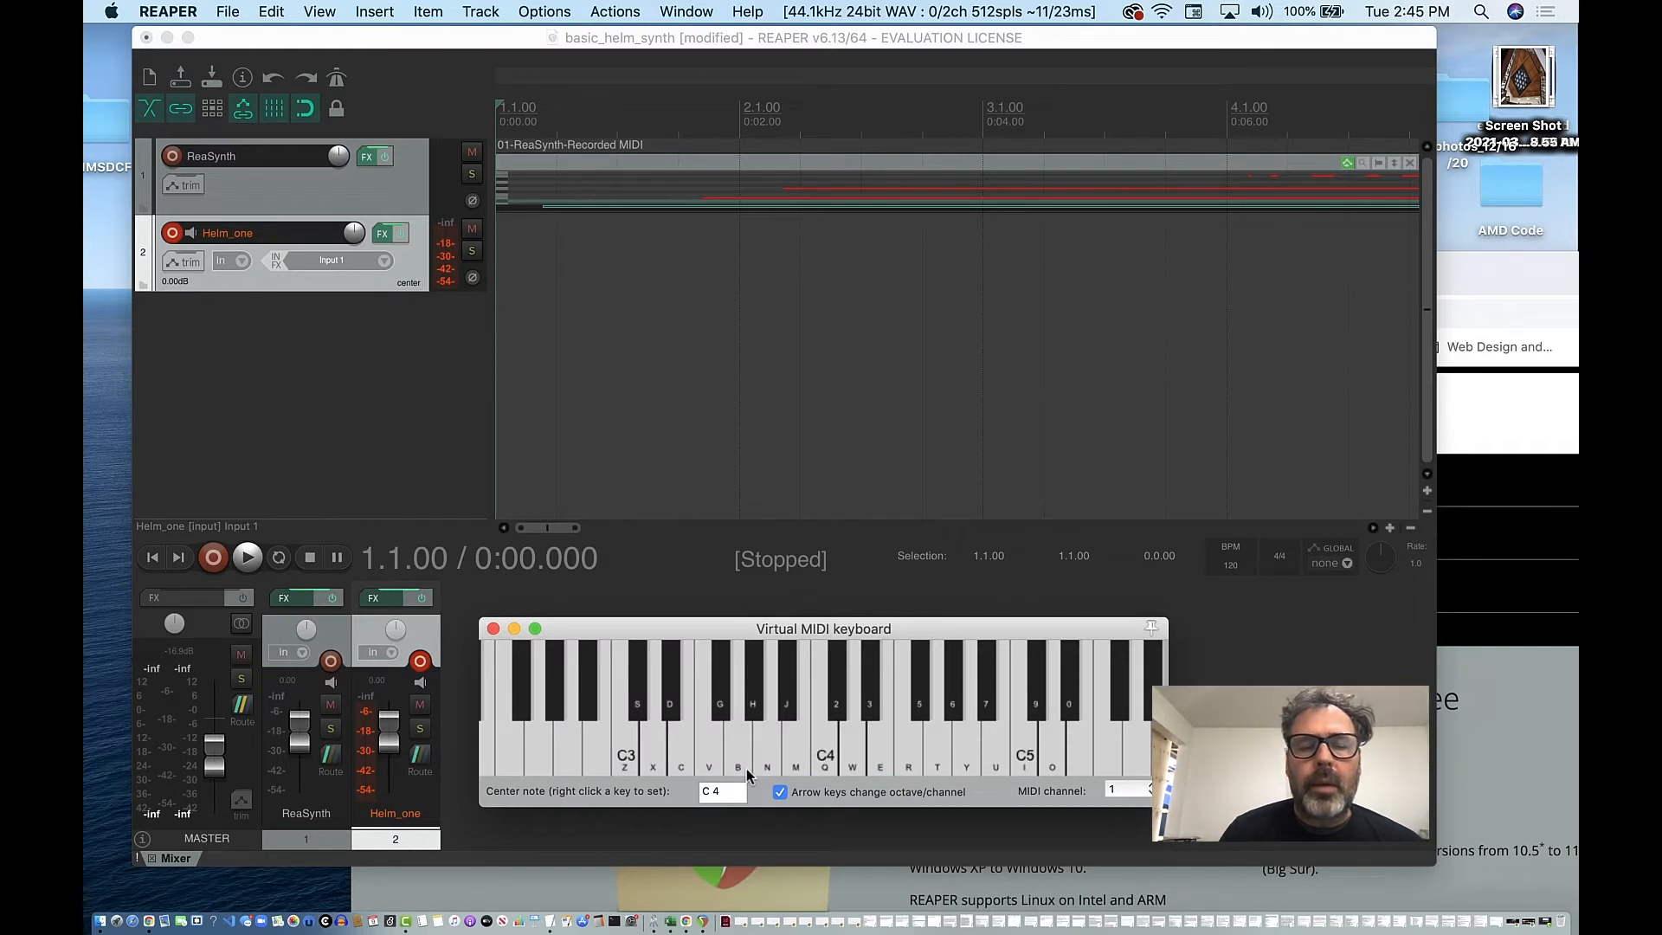
click(800, 763)
click(797, 761)
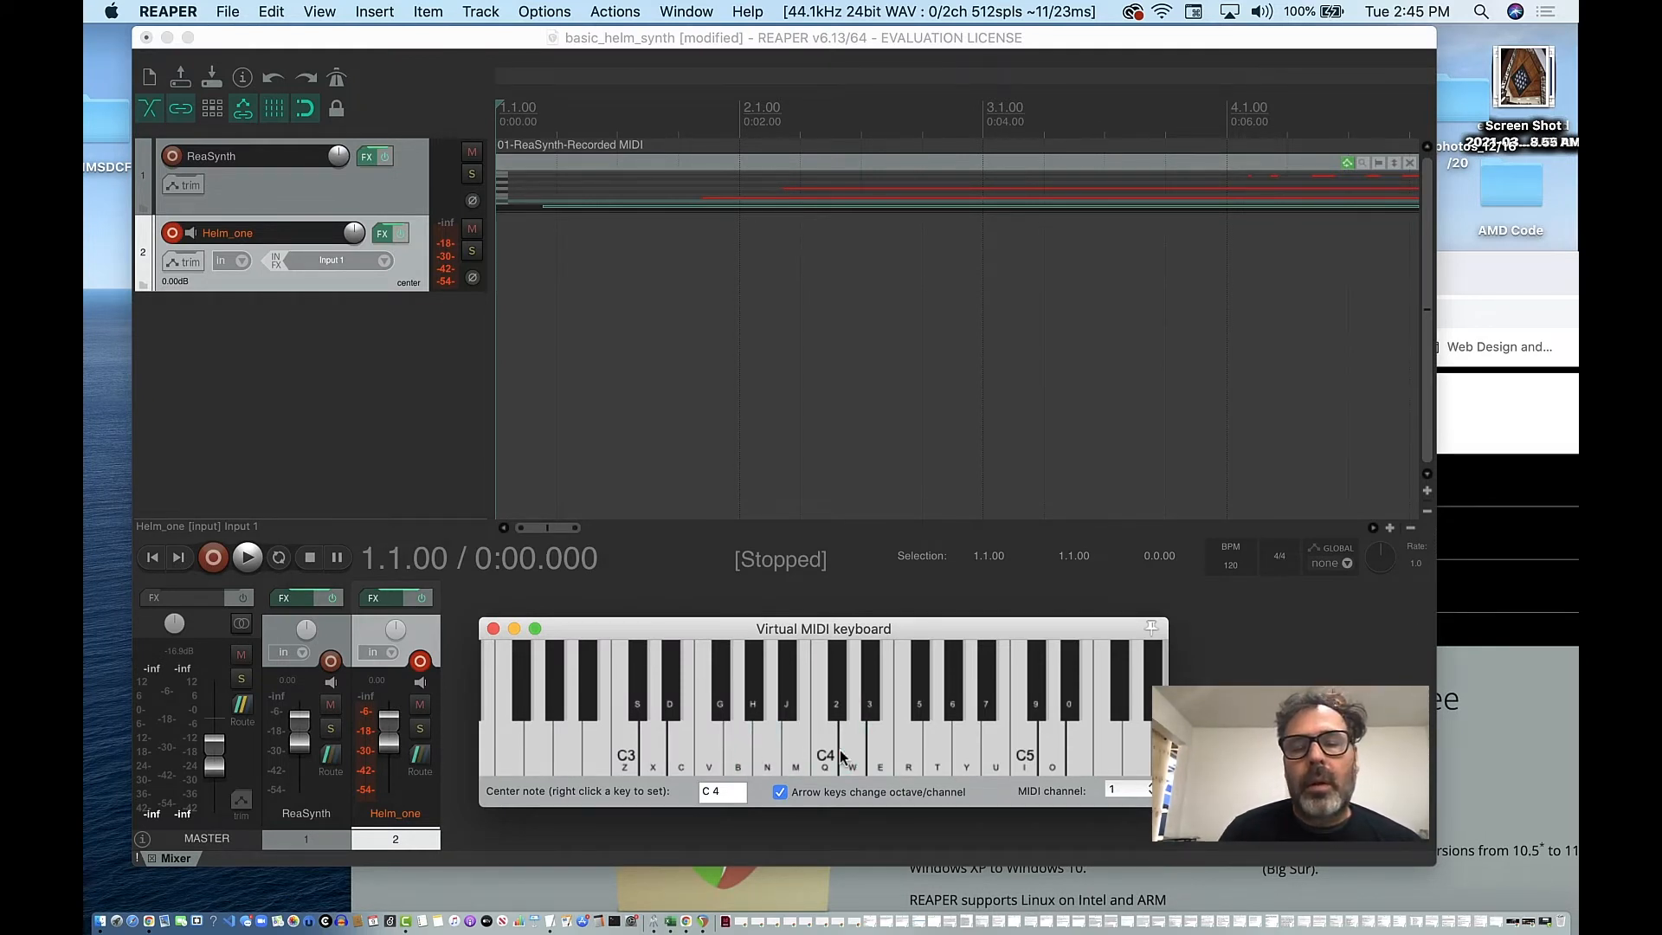
Play a note to test the Helm_one track and set its record input to MIDI, Virtual MIDI keyboard, All Channels
click(900, 758)
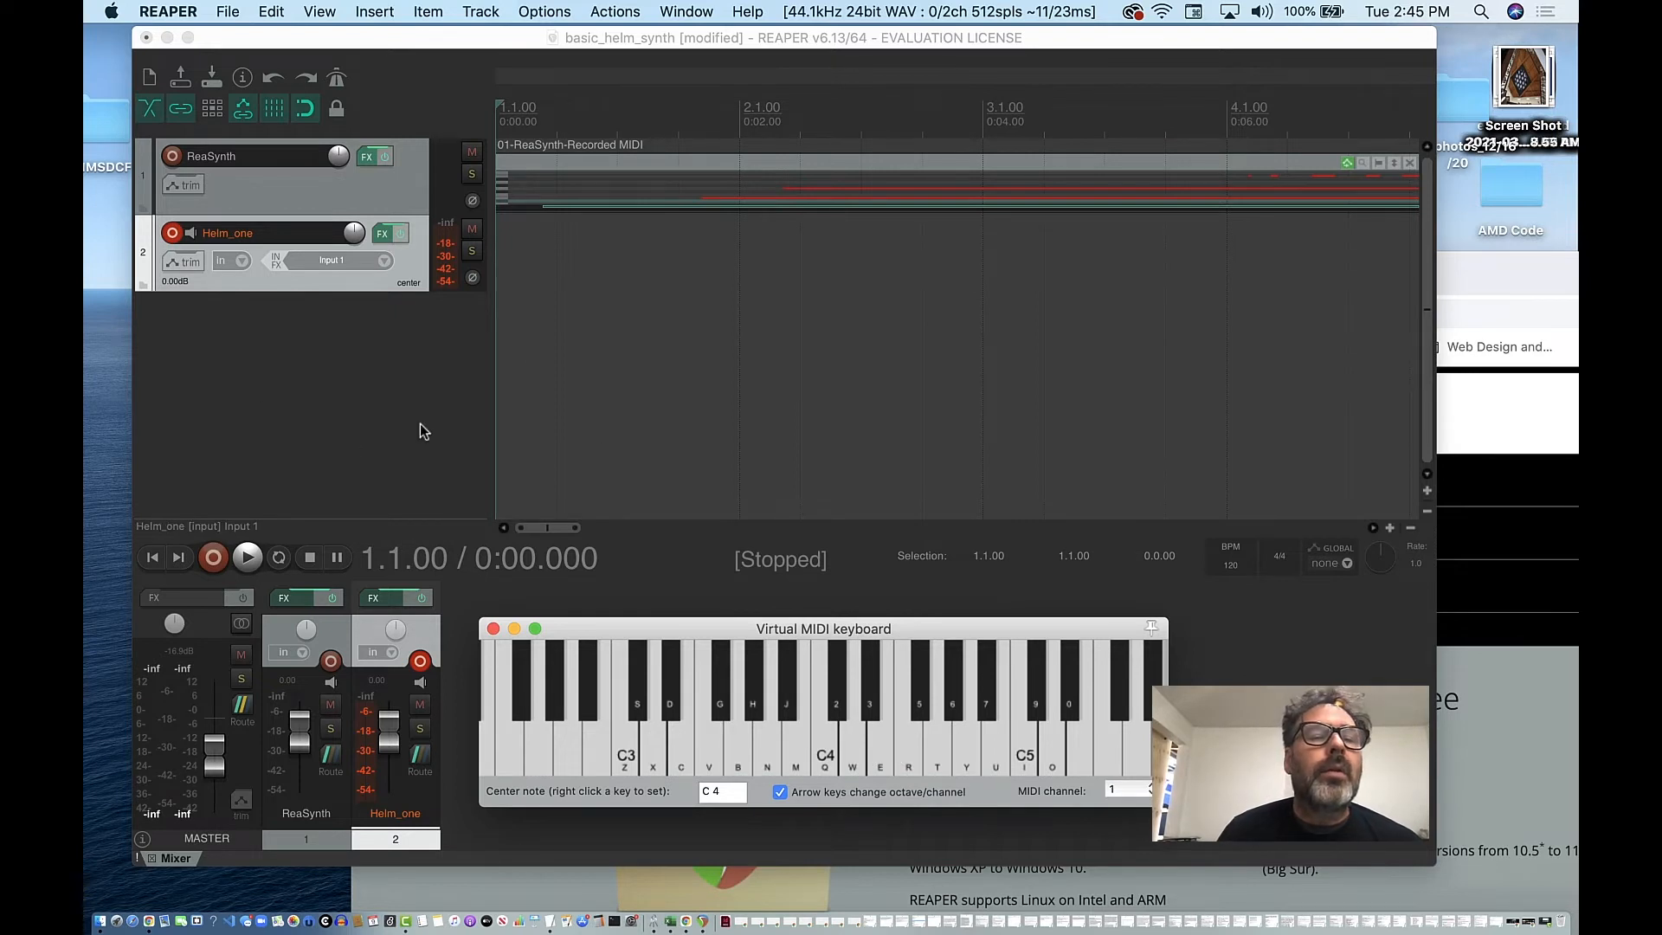
click(382, 262)
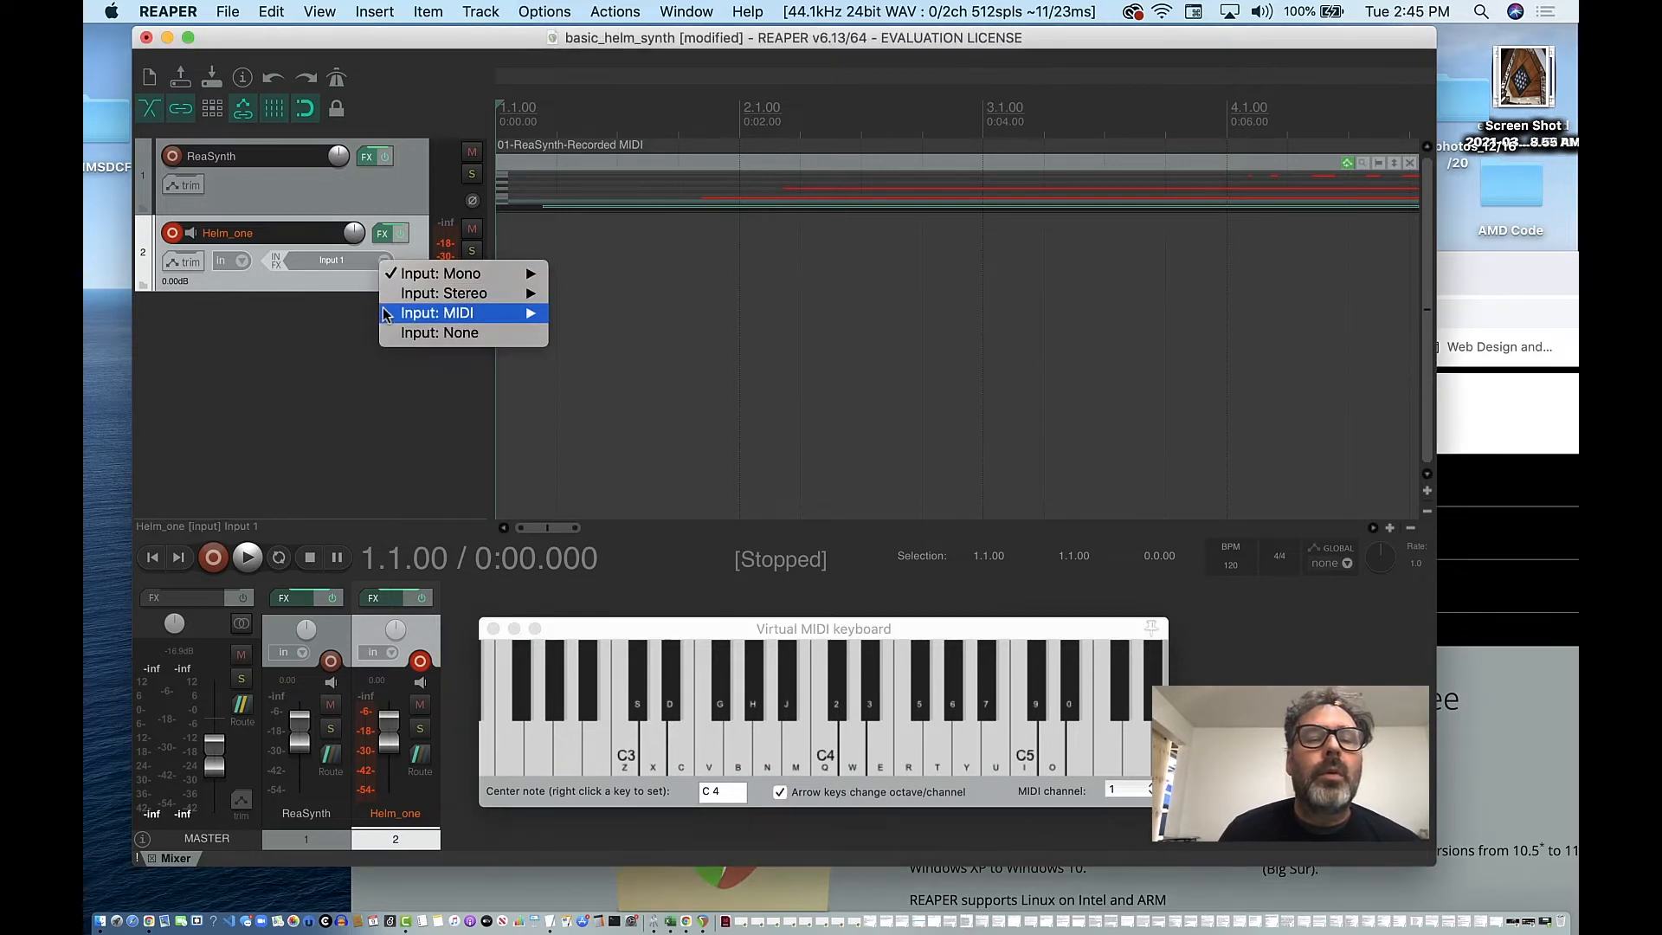
mouse_move(388, 315)
mouse_move(627, 313)
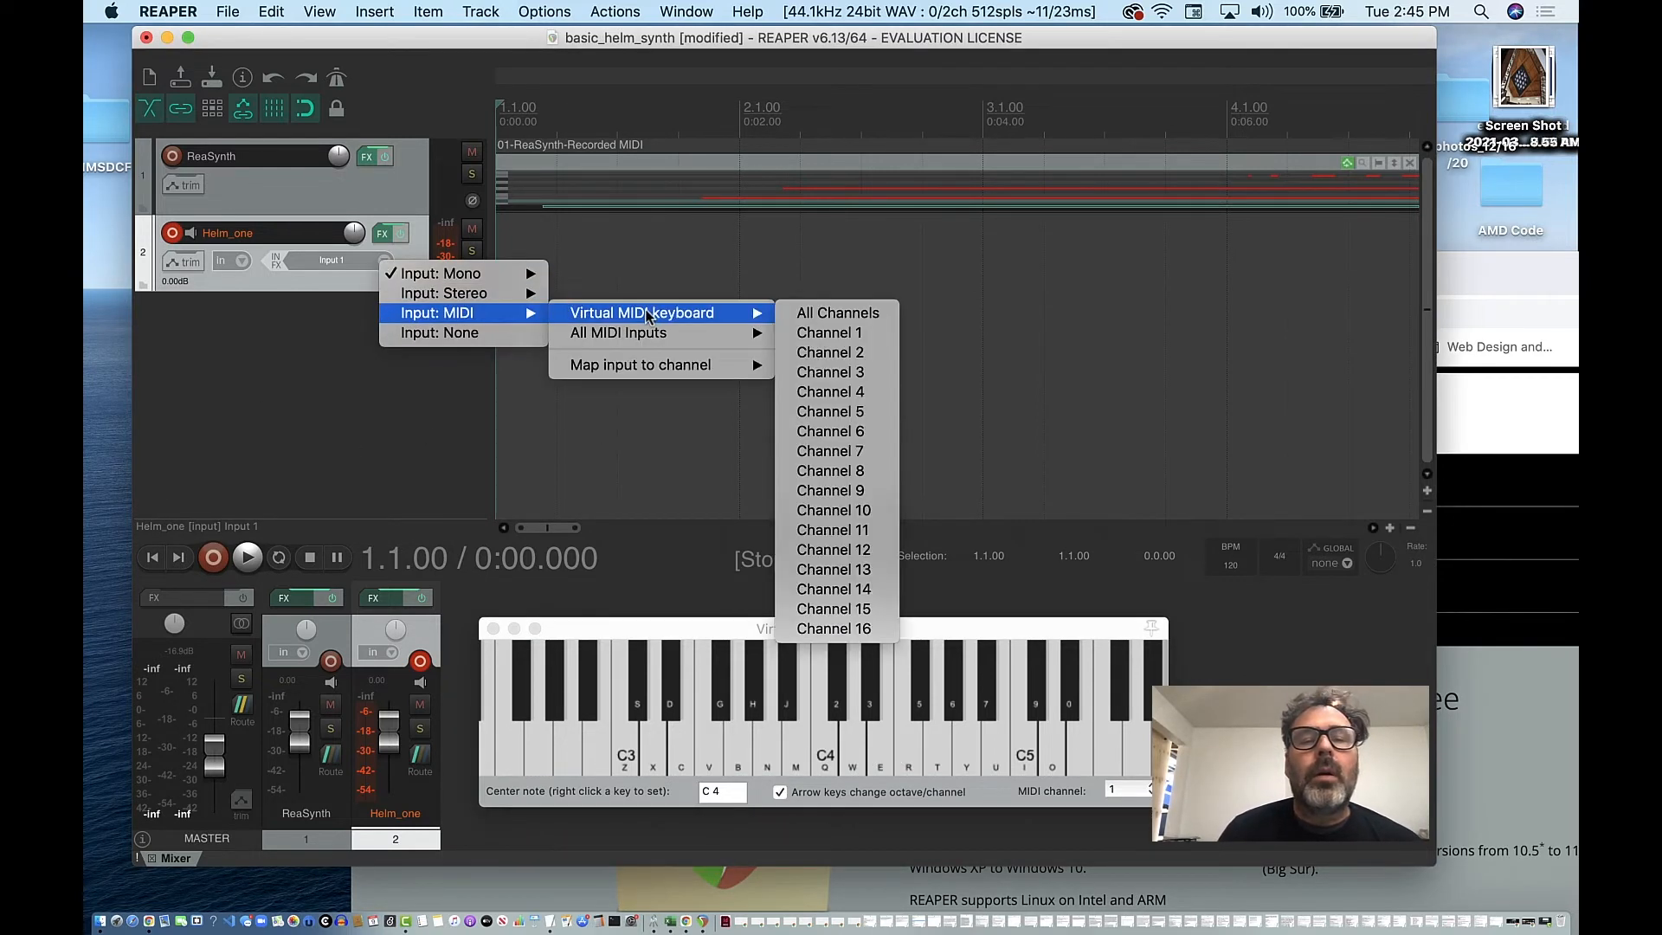
click(817, 312)
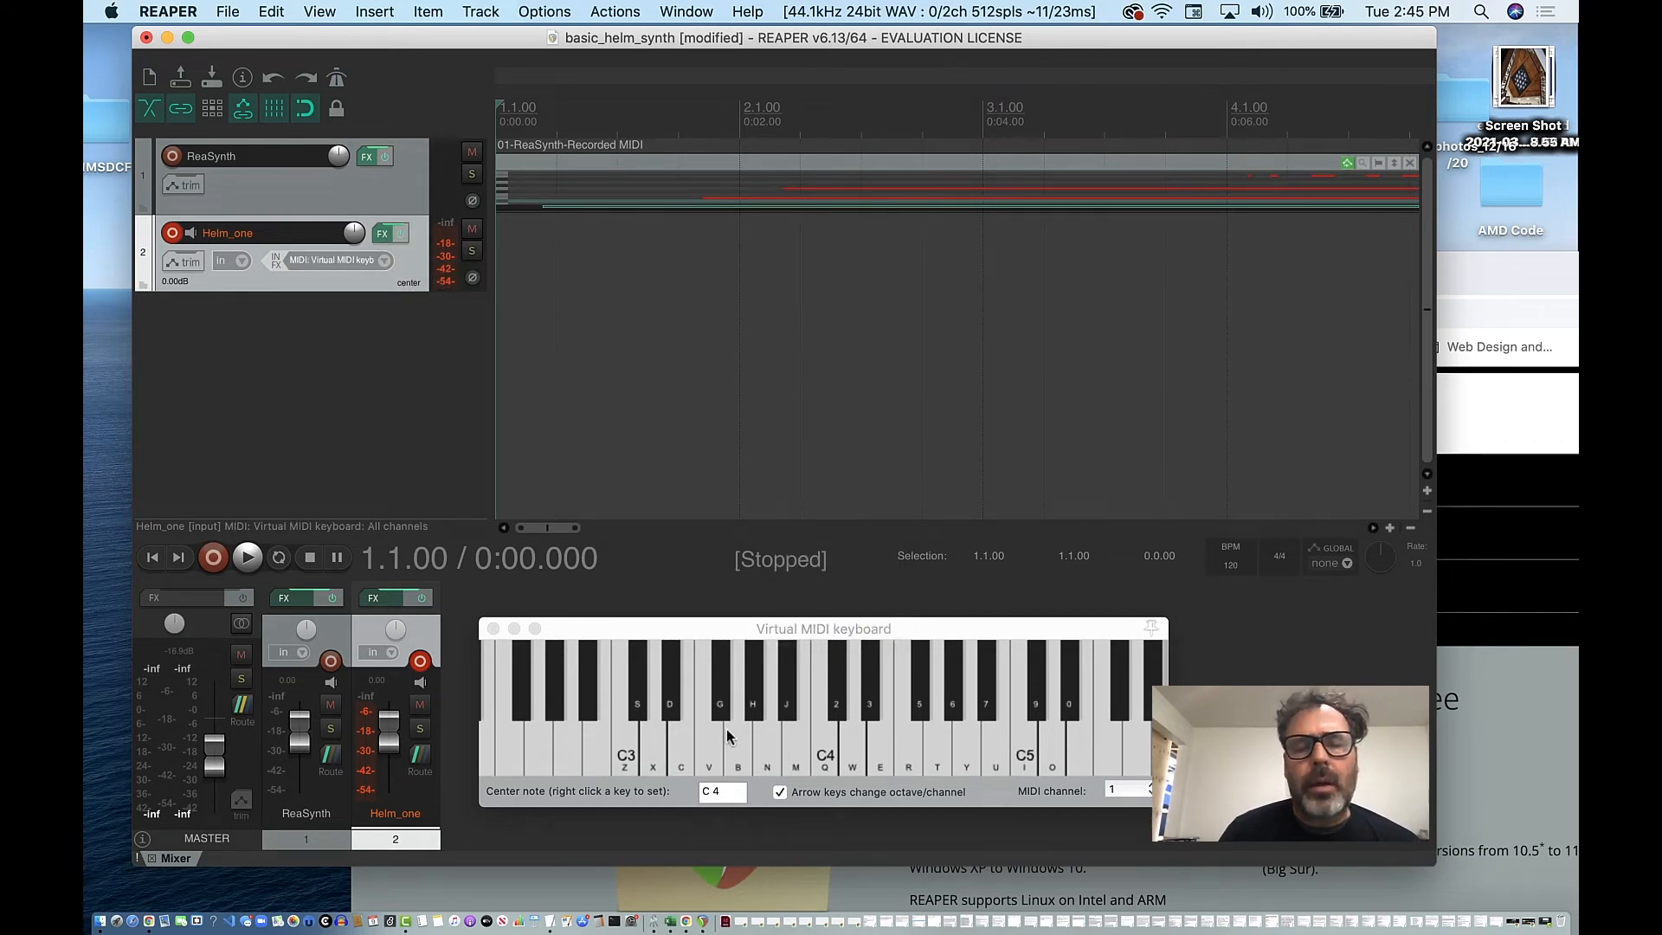
Test the Helm sound by playing G3 and C4 on the virtual keyboard, followed by C4 together with E4
click(730, 737)
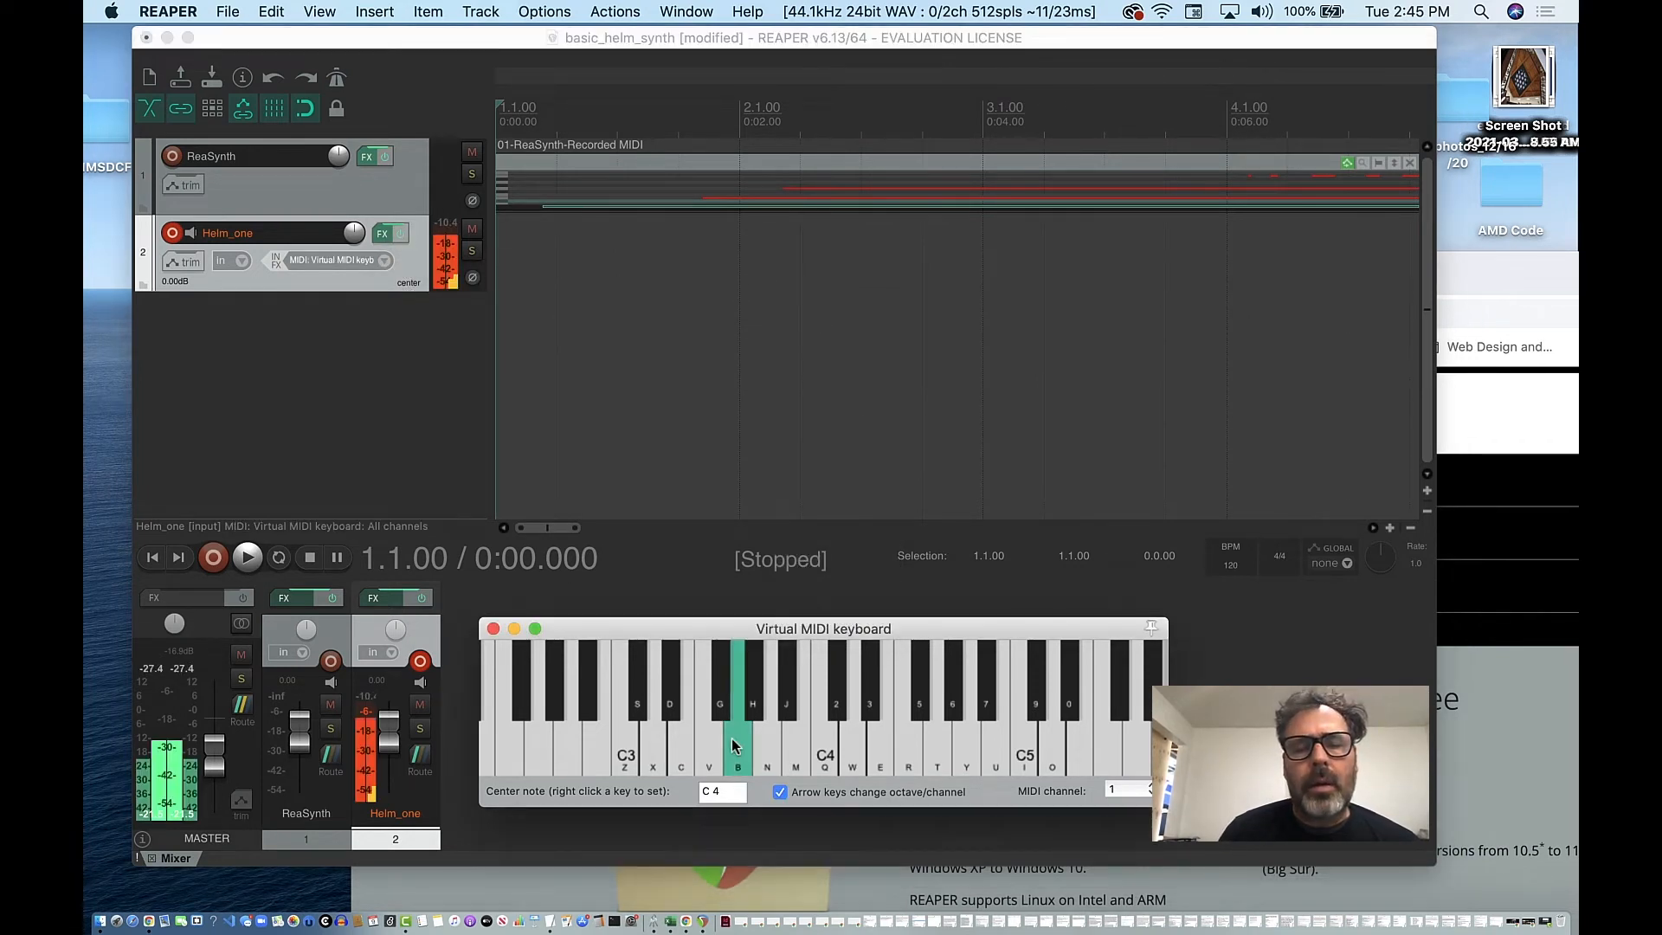
click(825, 749)
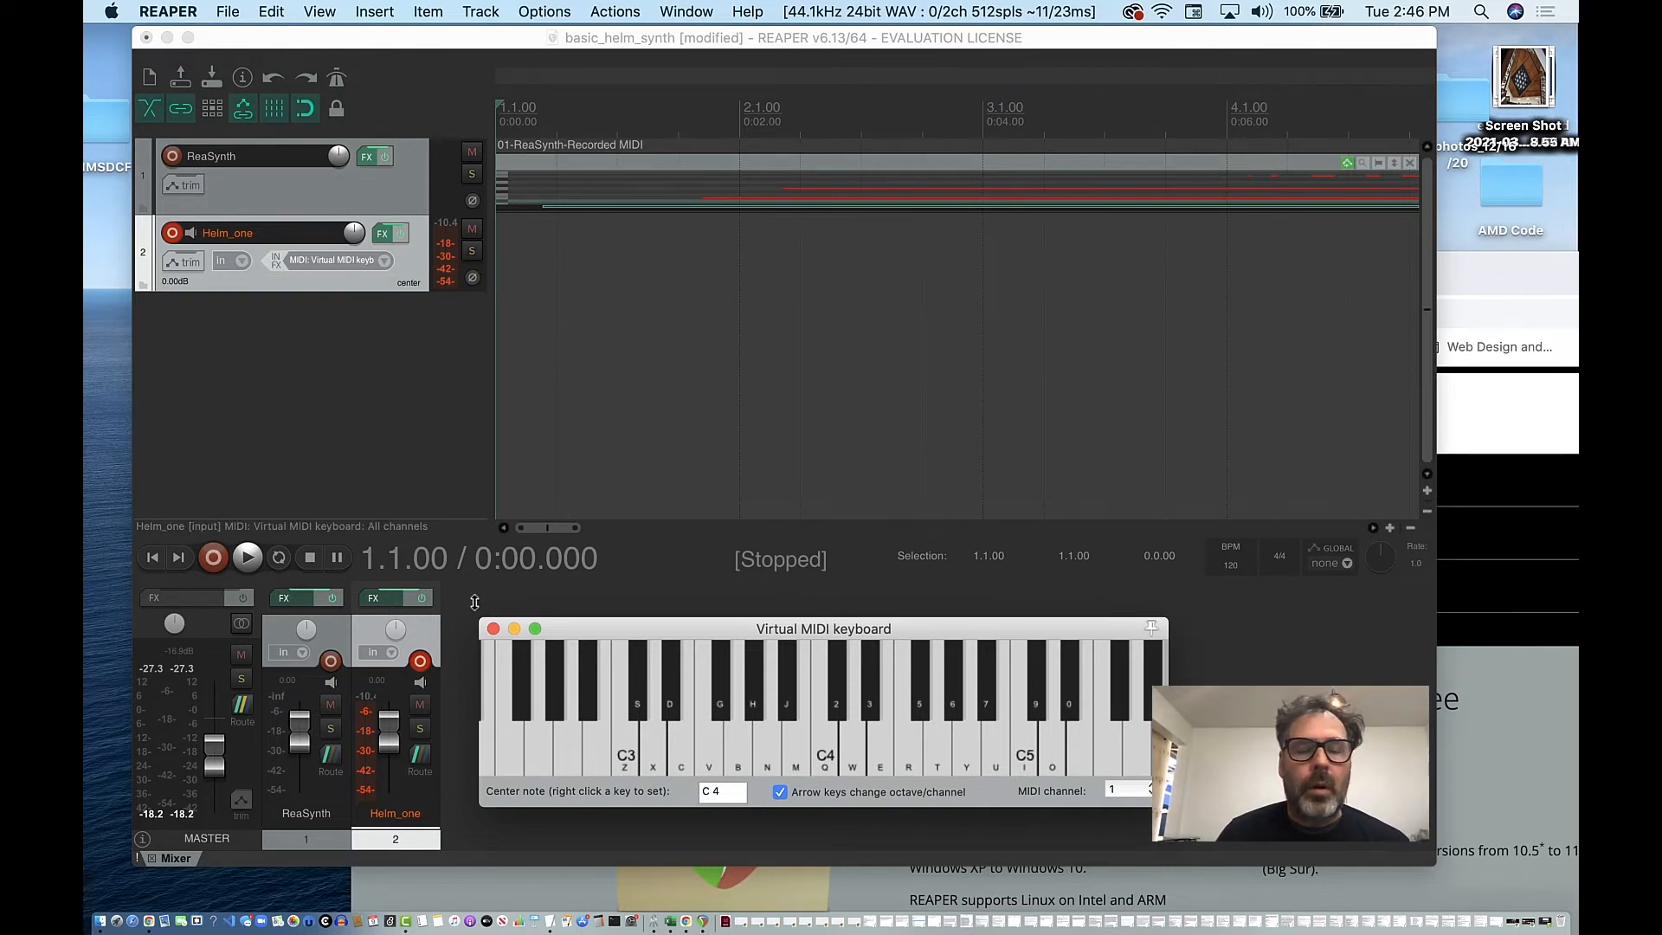
click(813, 765)
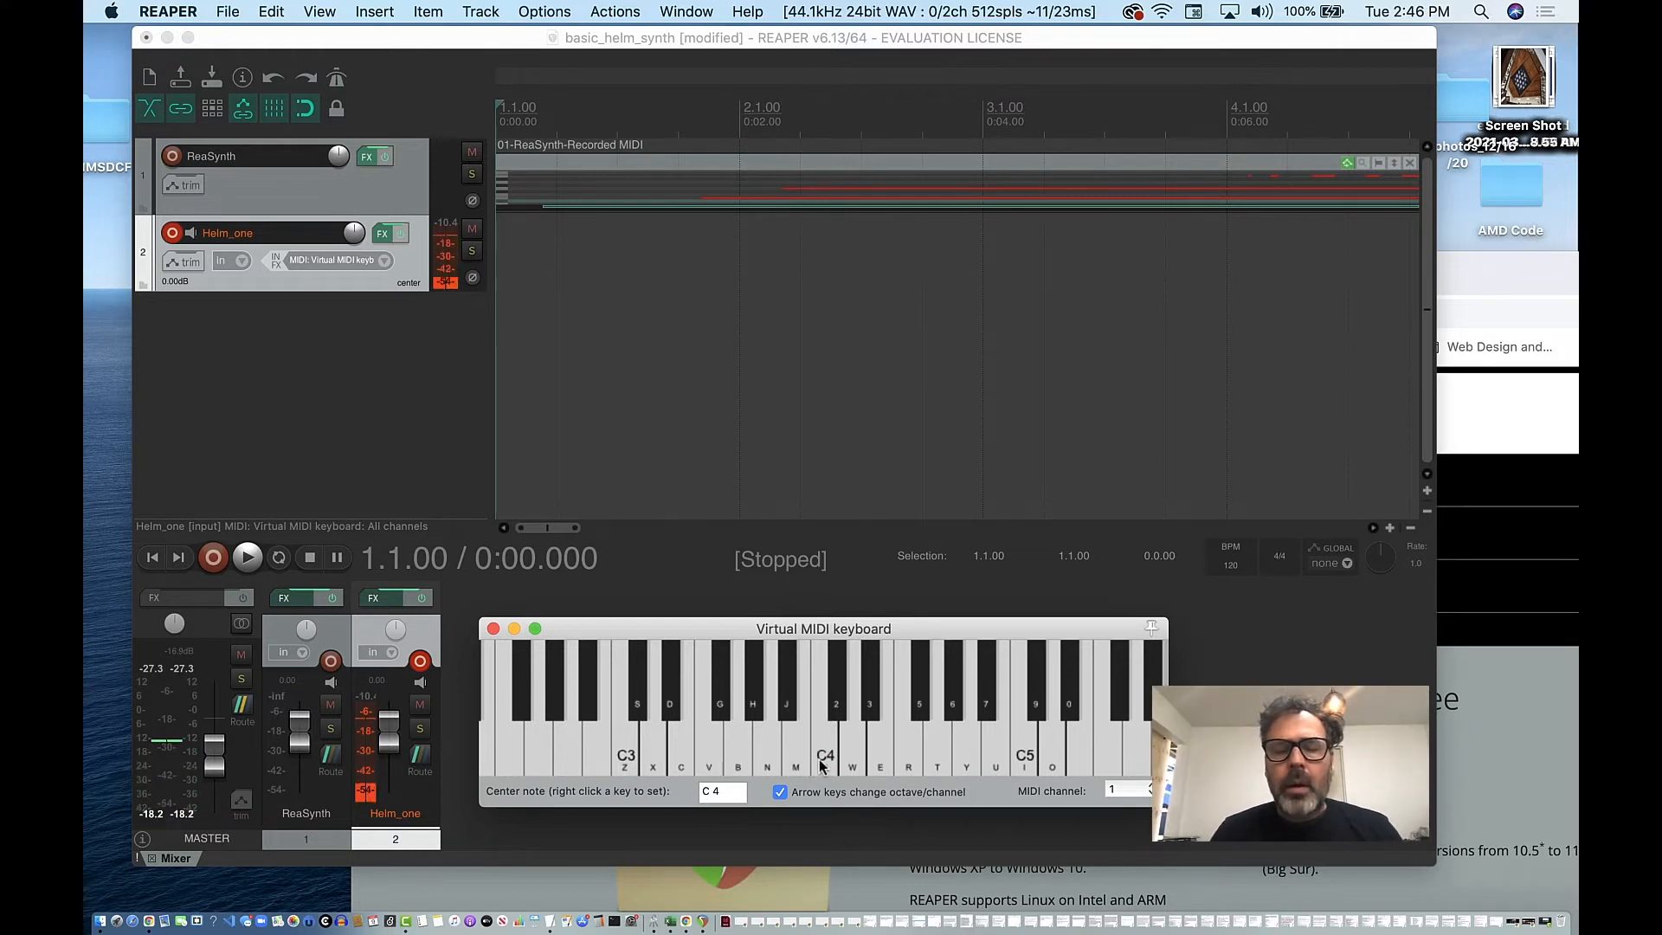
key(q)
key(e)
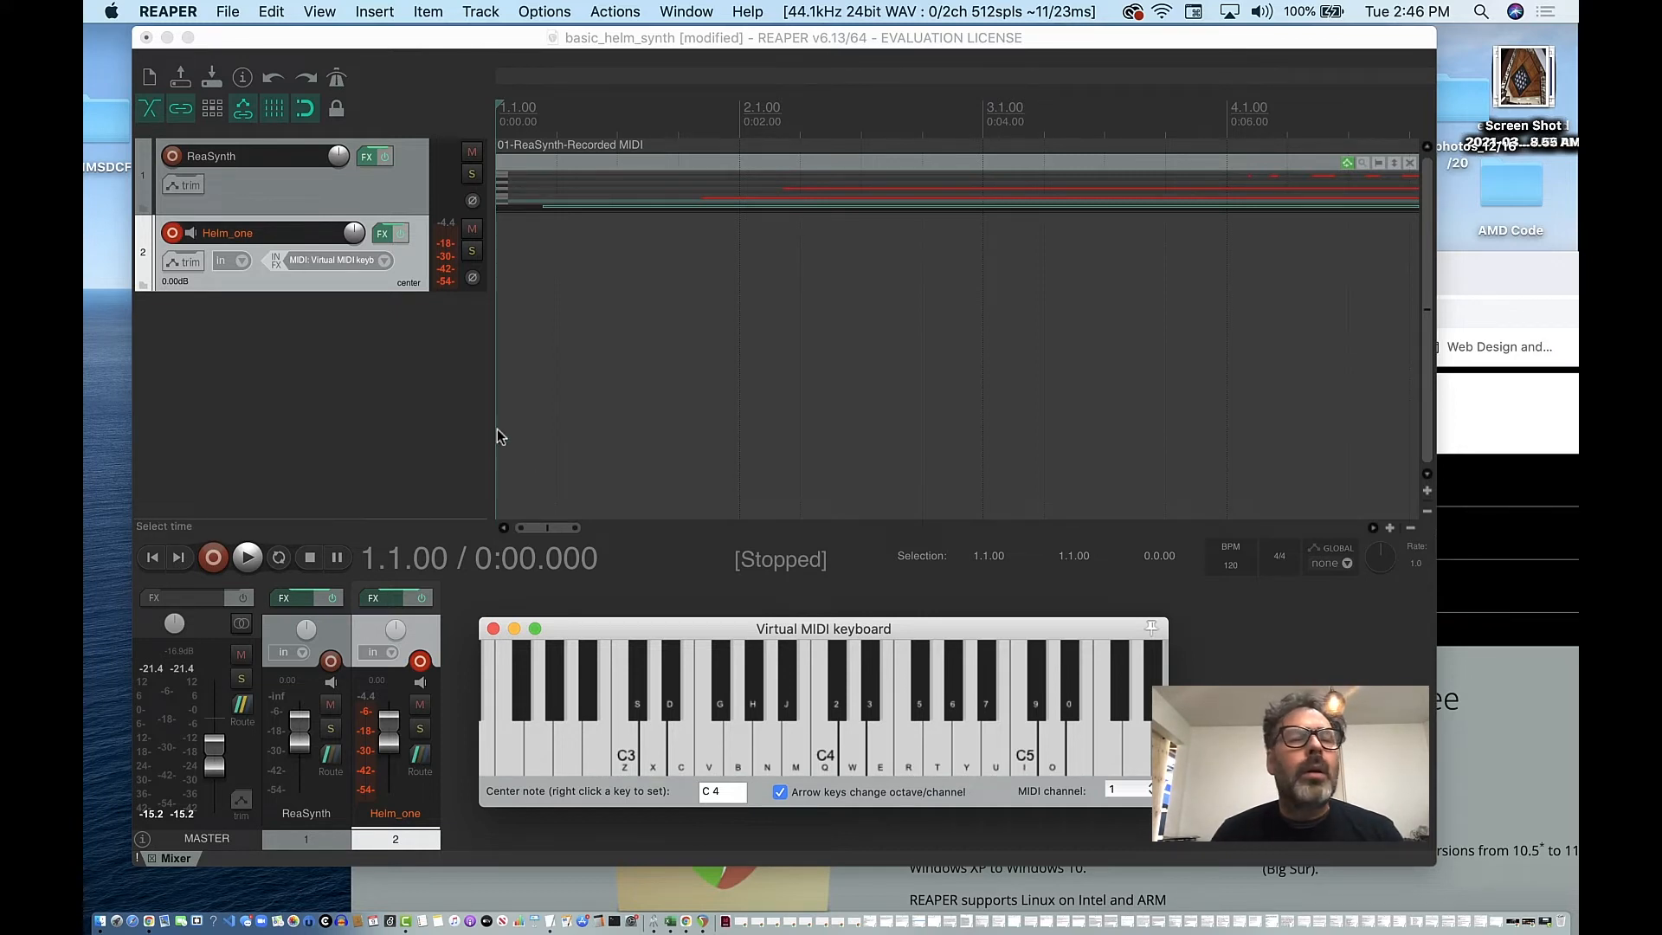
Record C4 with E4, adding G4 and B4, on the Helm_one track from the project start, and save the take
click(215, 559)
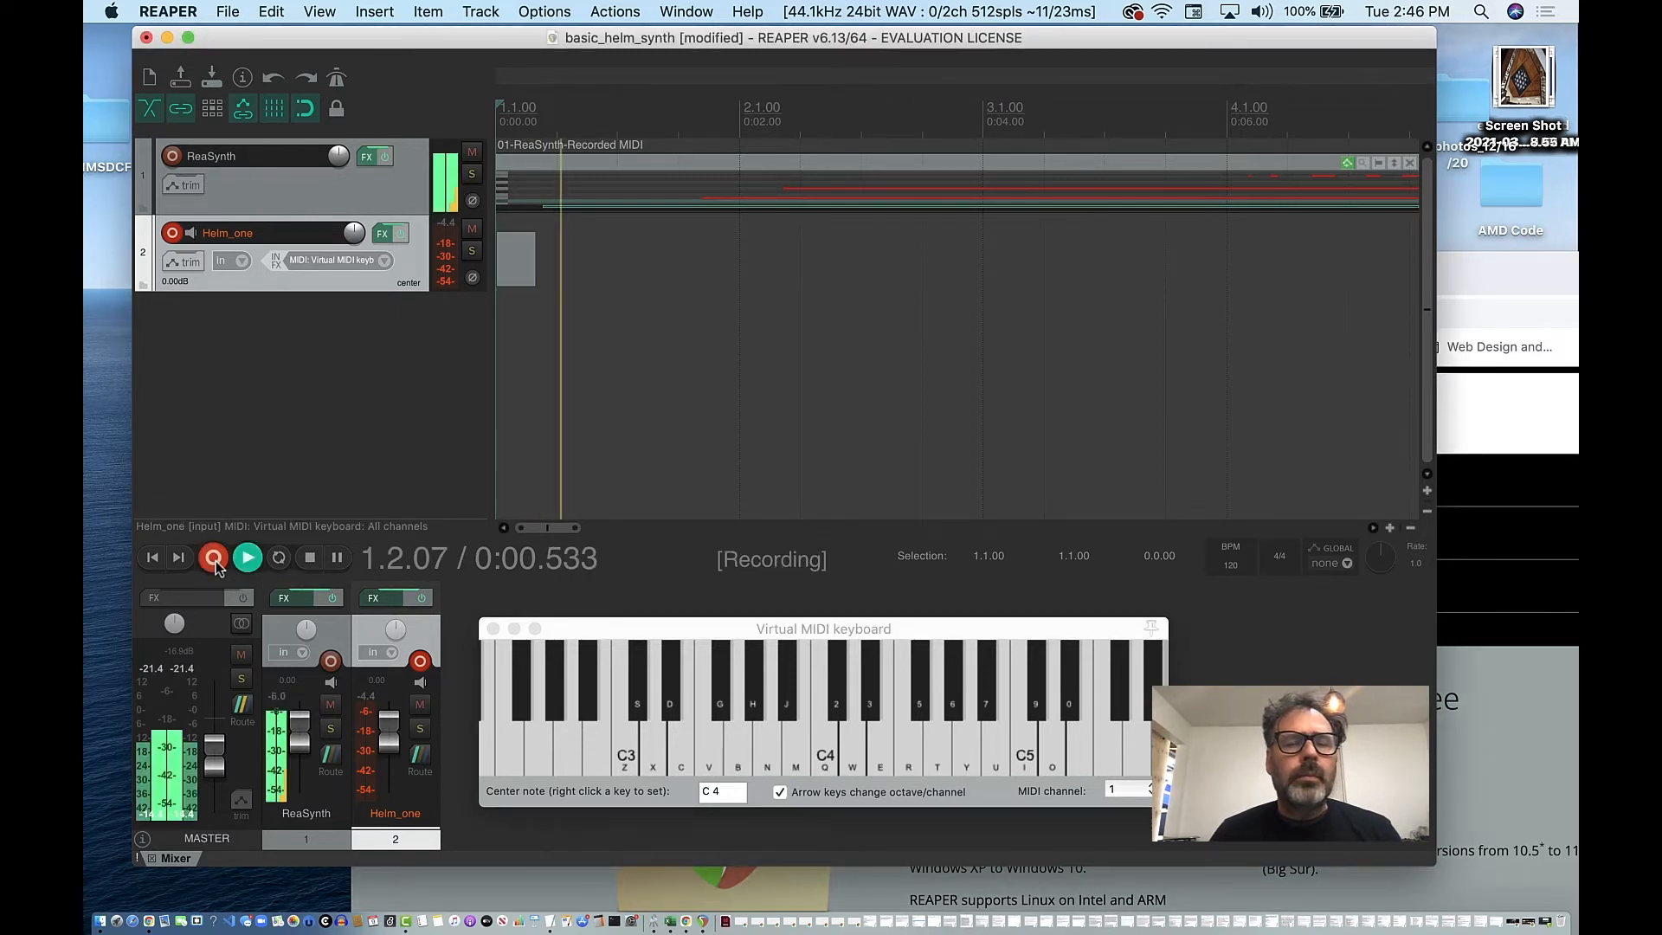
click(637, 625)
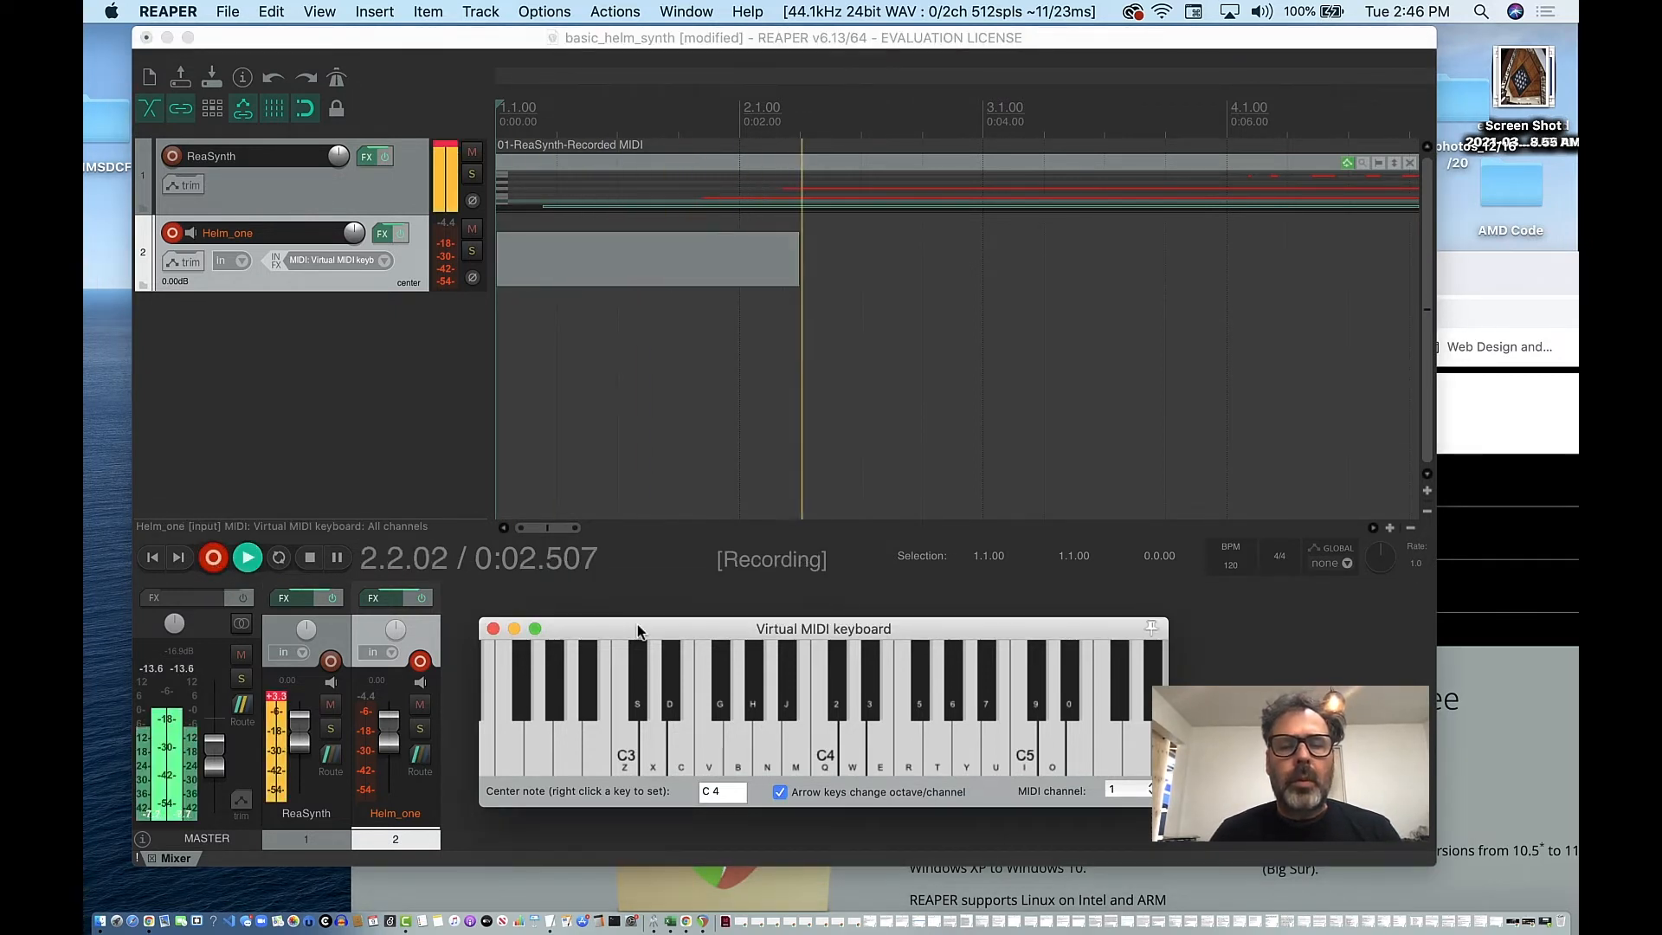
key(q)
key(e)
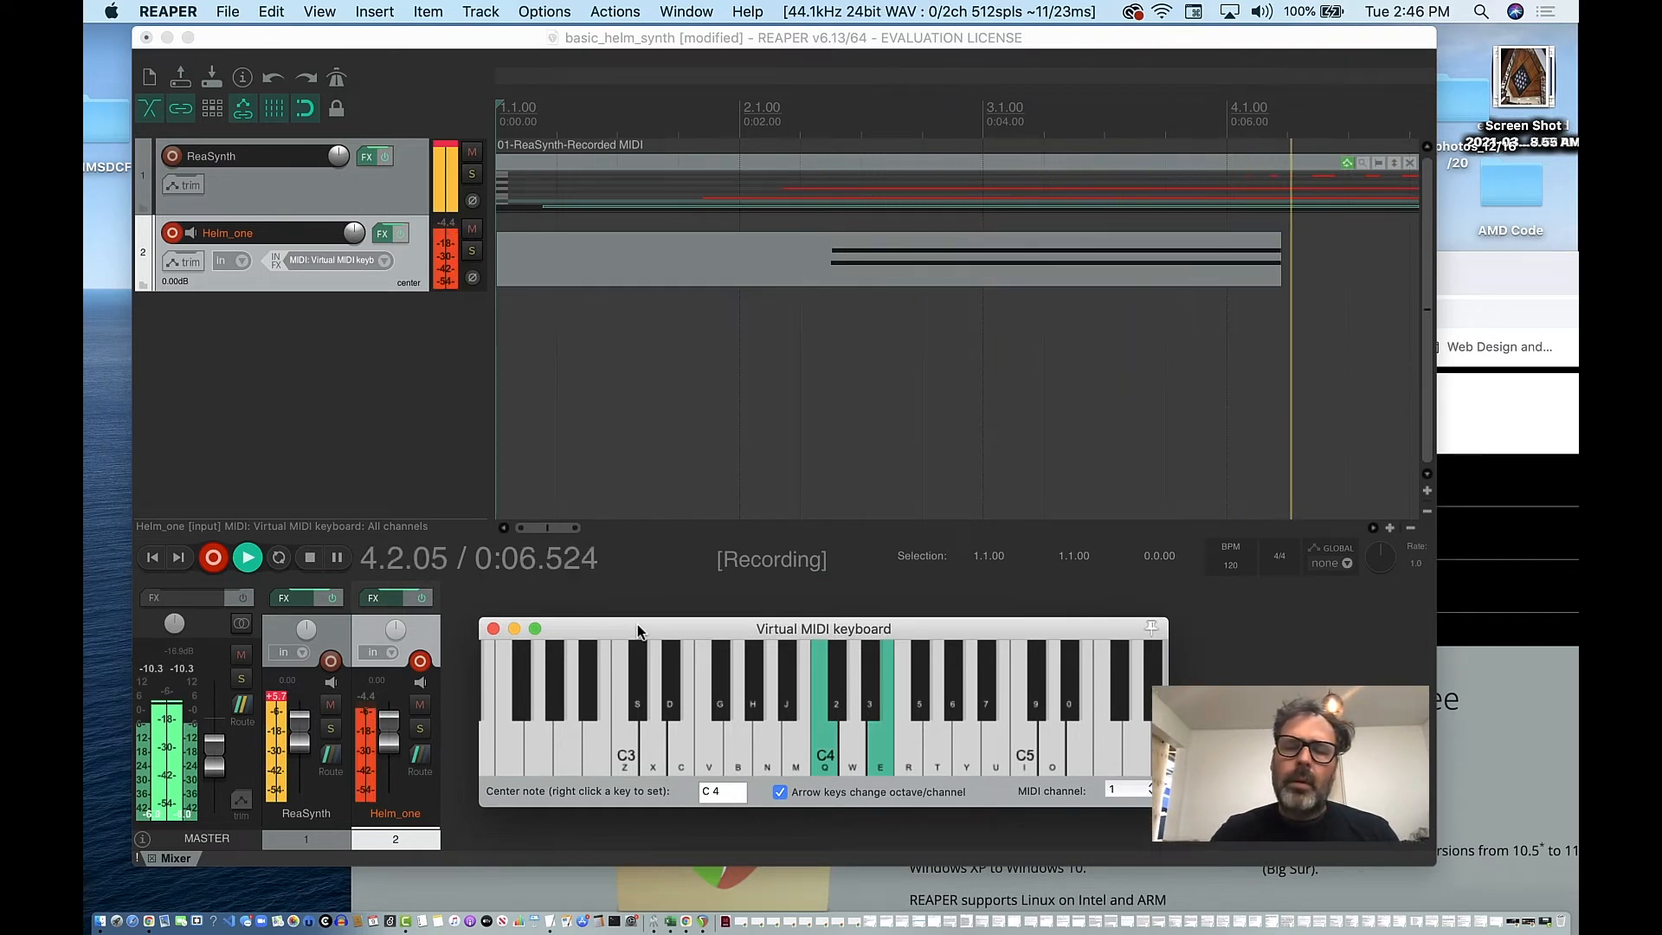
key(t)
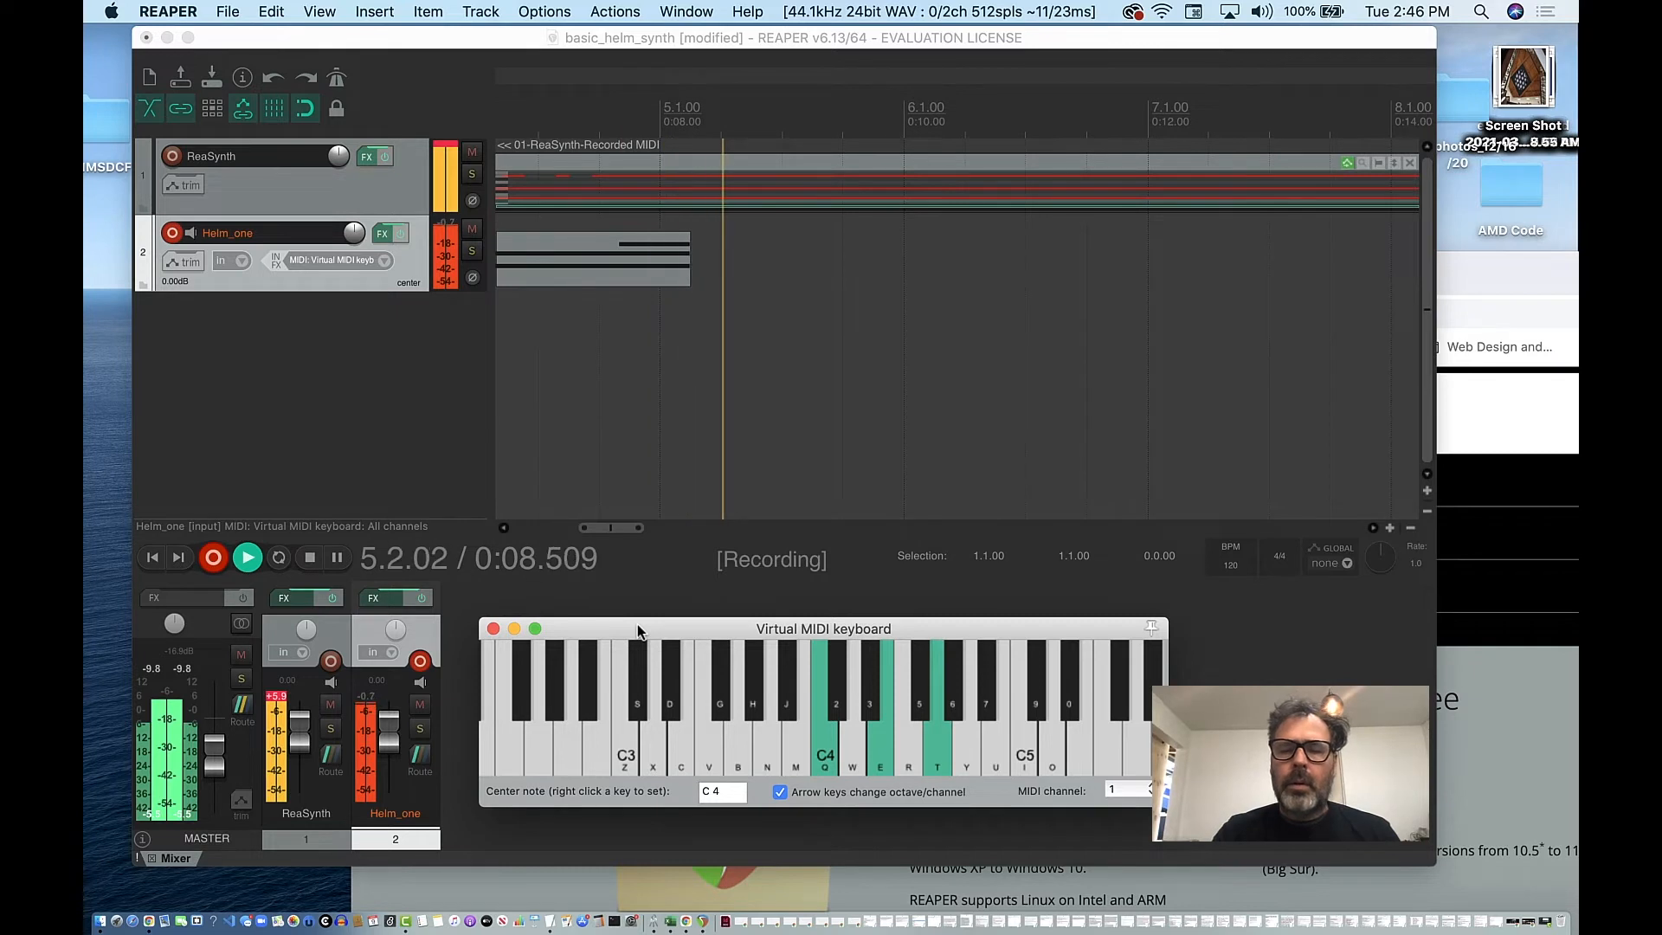
key(u)
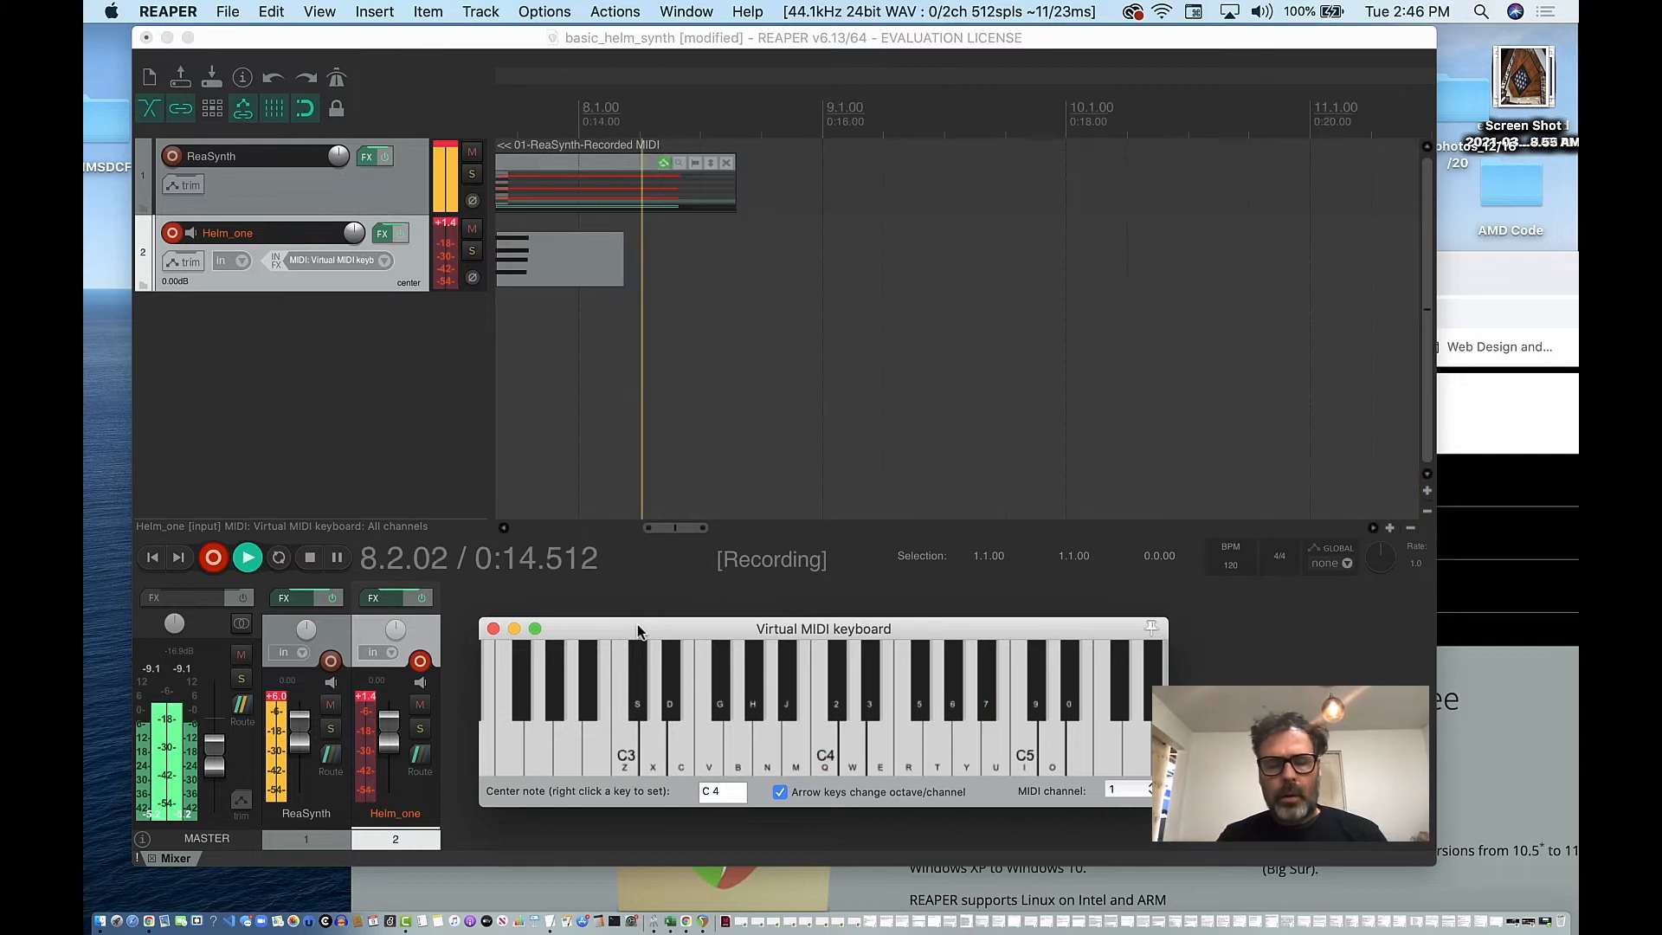
key(space)
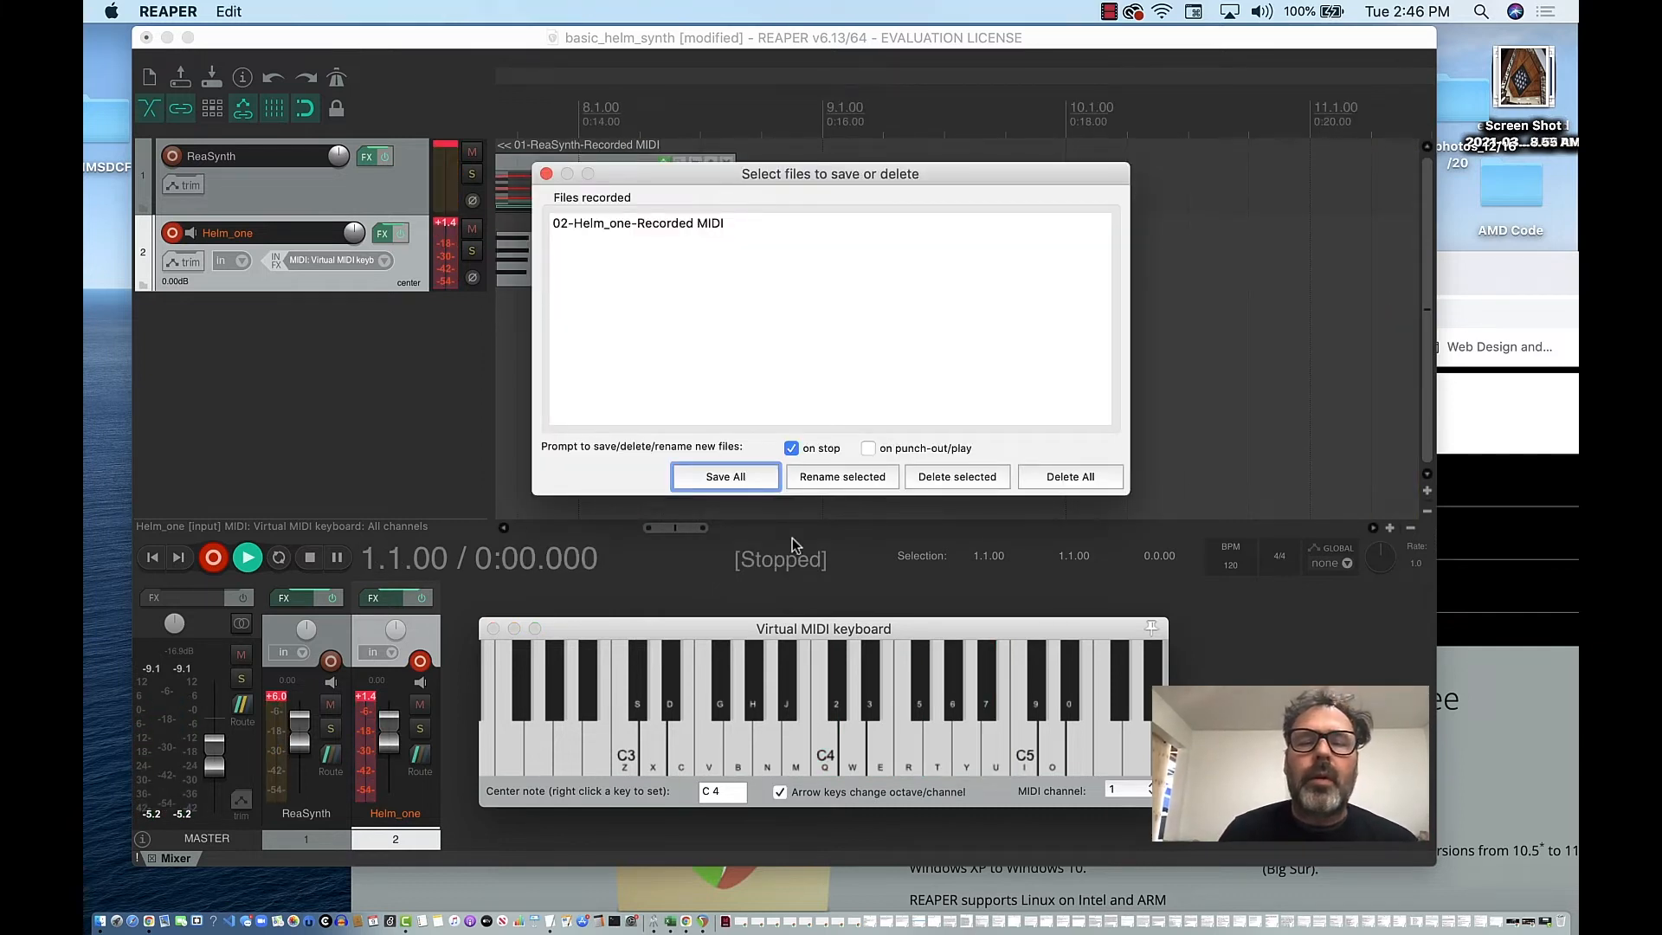
click(727, 476)
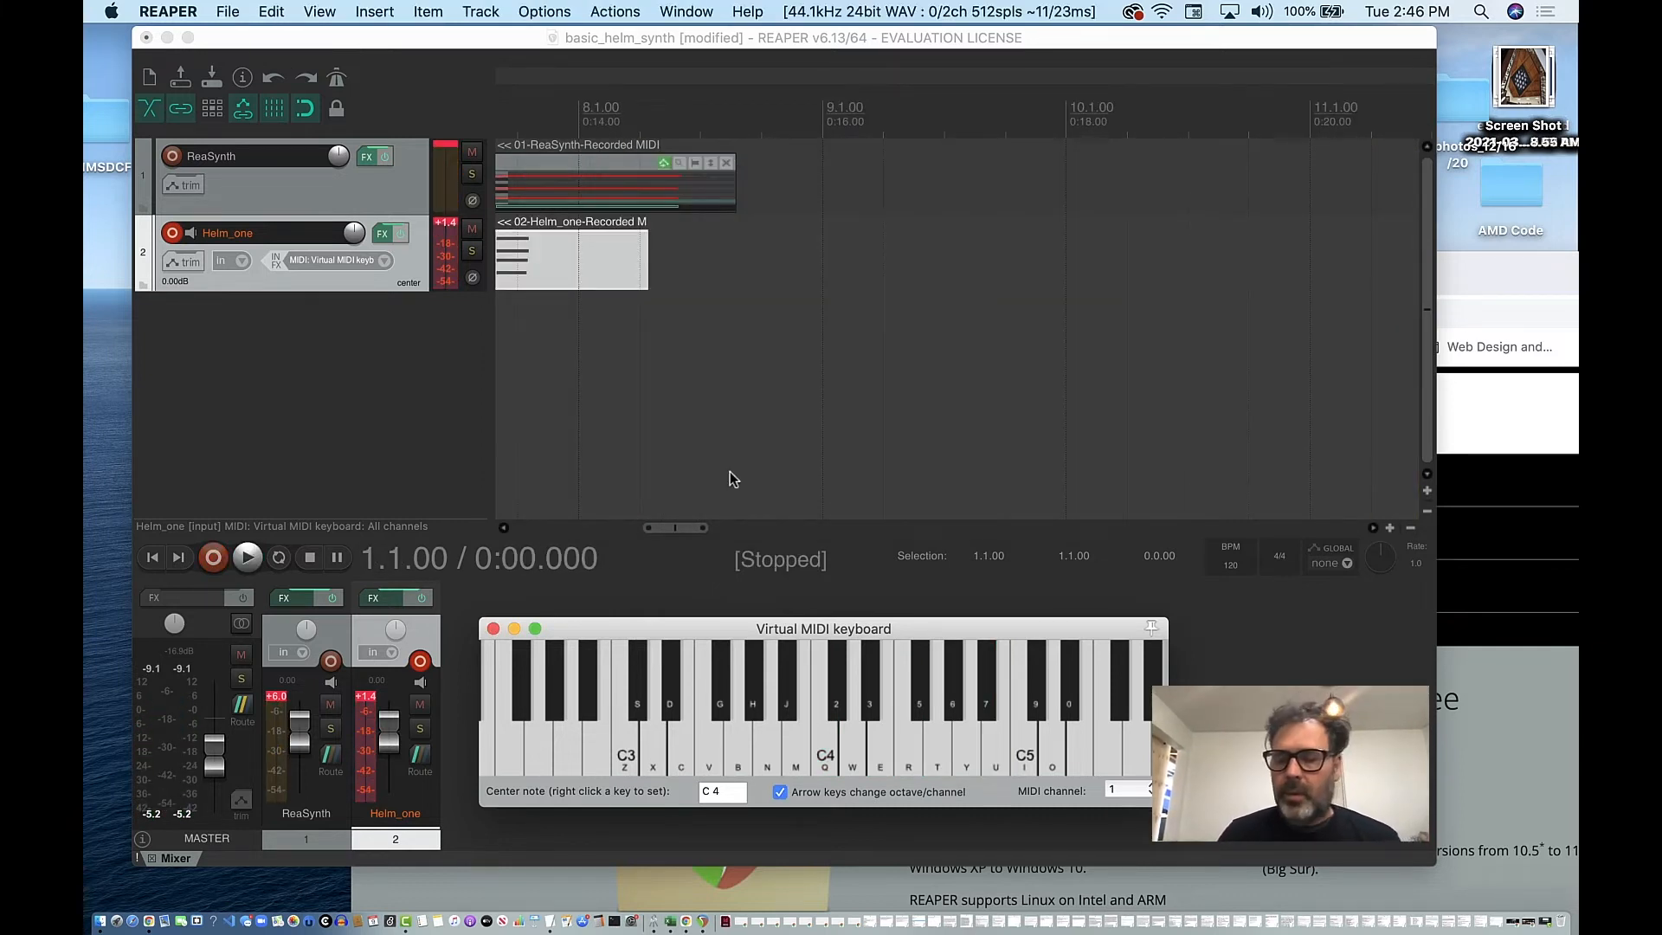
Disarm the Helm_one track and play back the recorded tracks together from the start
scroll(635, 396, right, 5)
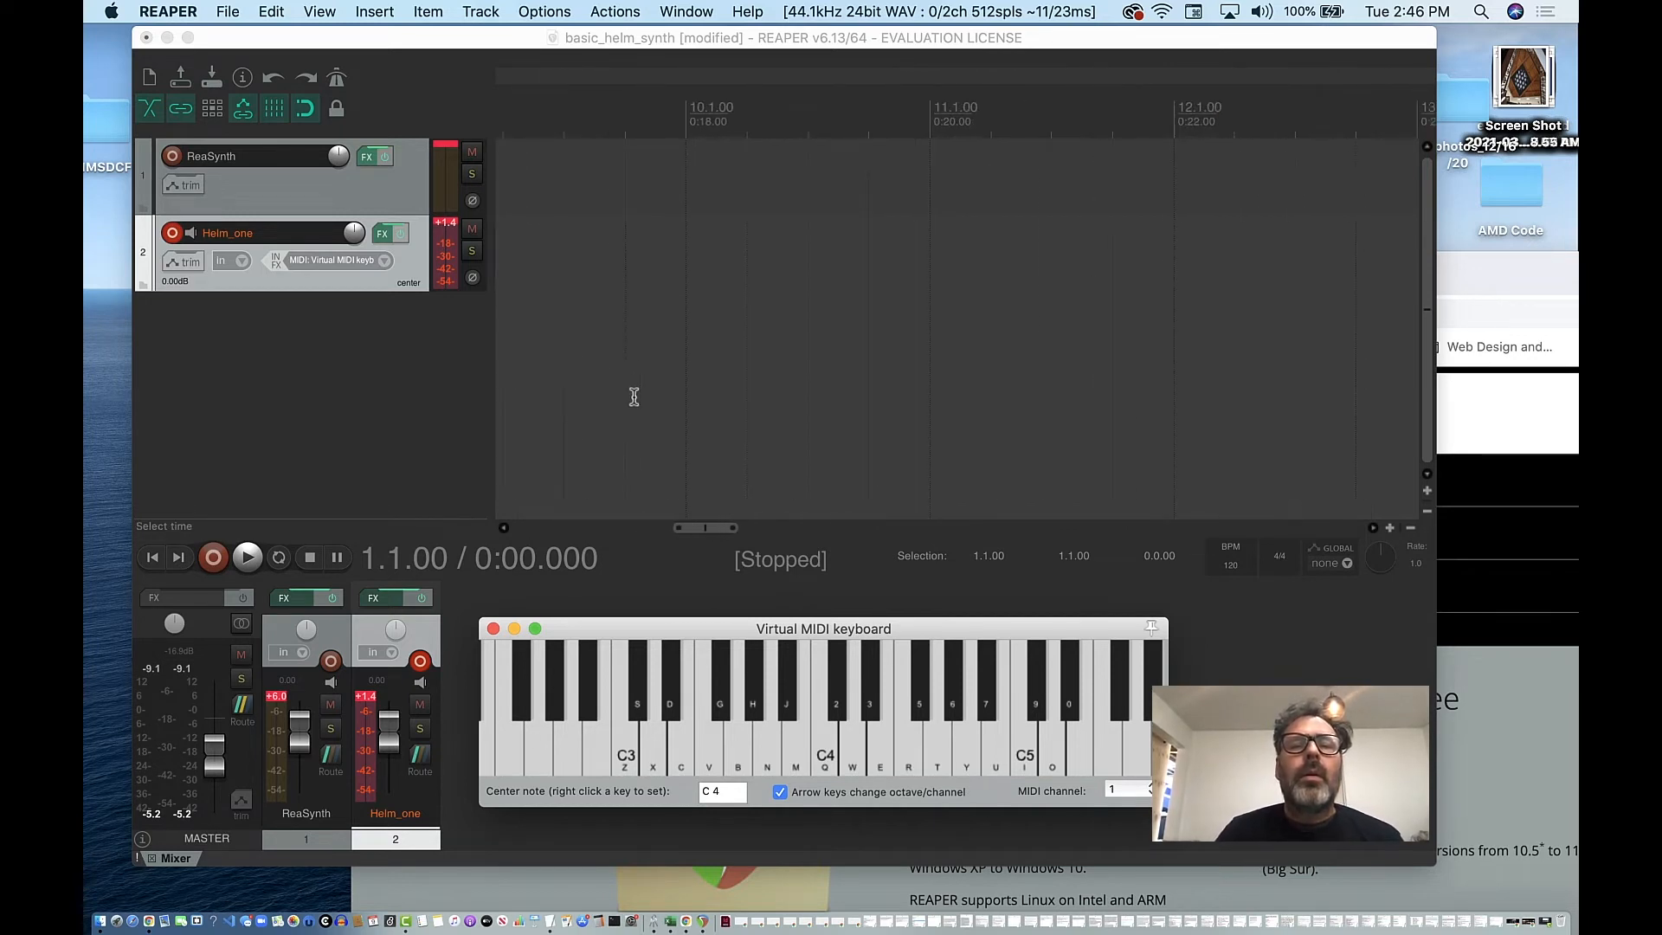
scroll(634, 396, left, 10)
scroll(635, 396, left, 5)
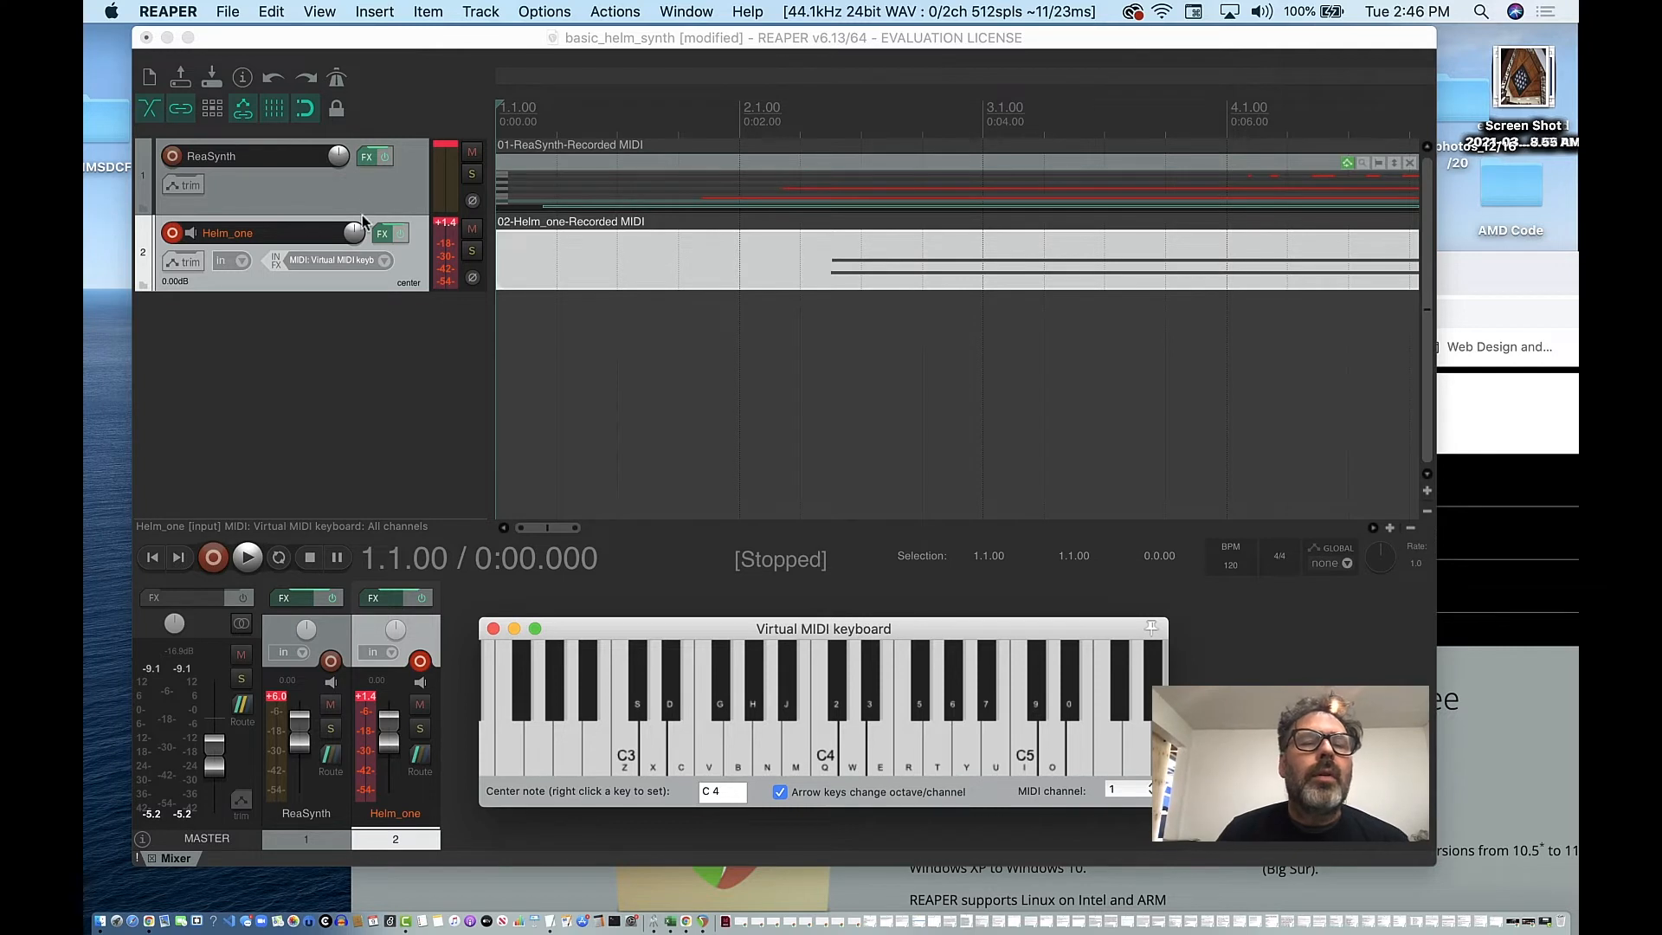
click(172, 234)
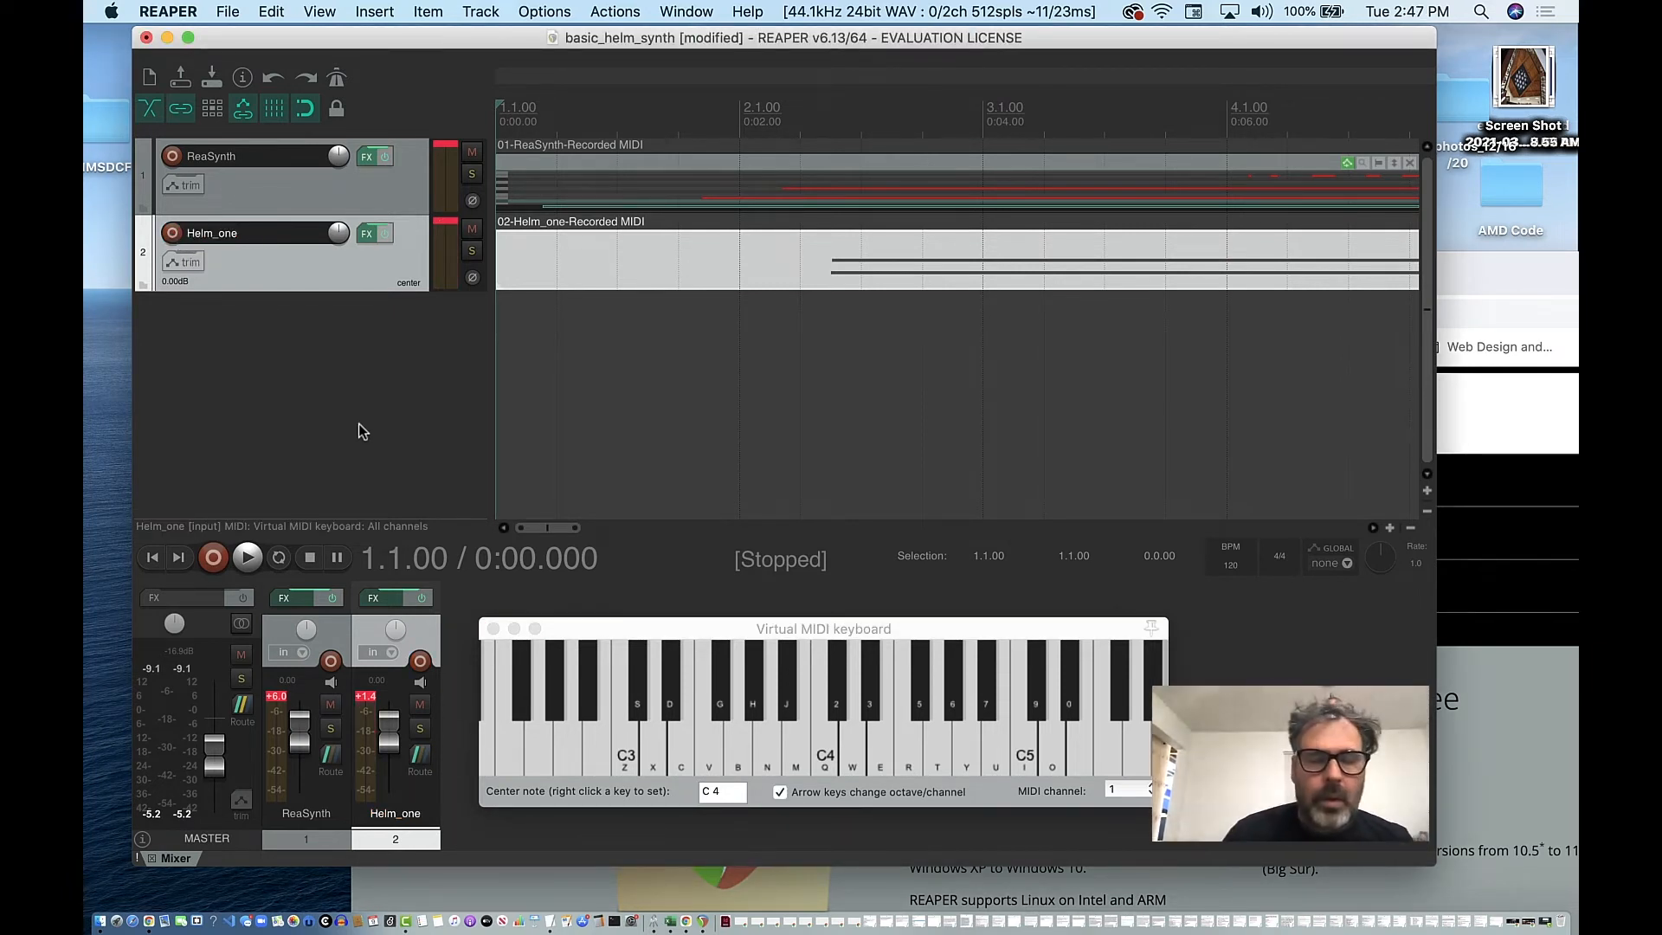
key(space)
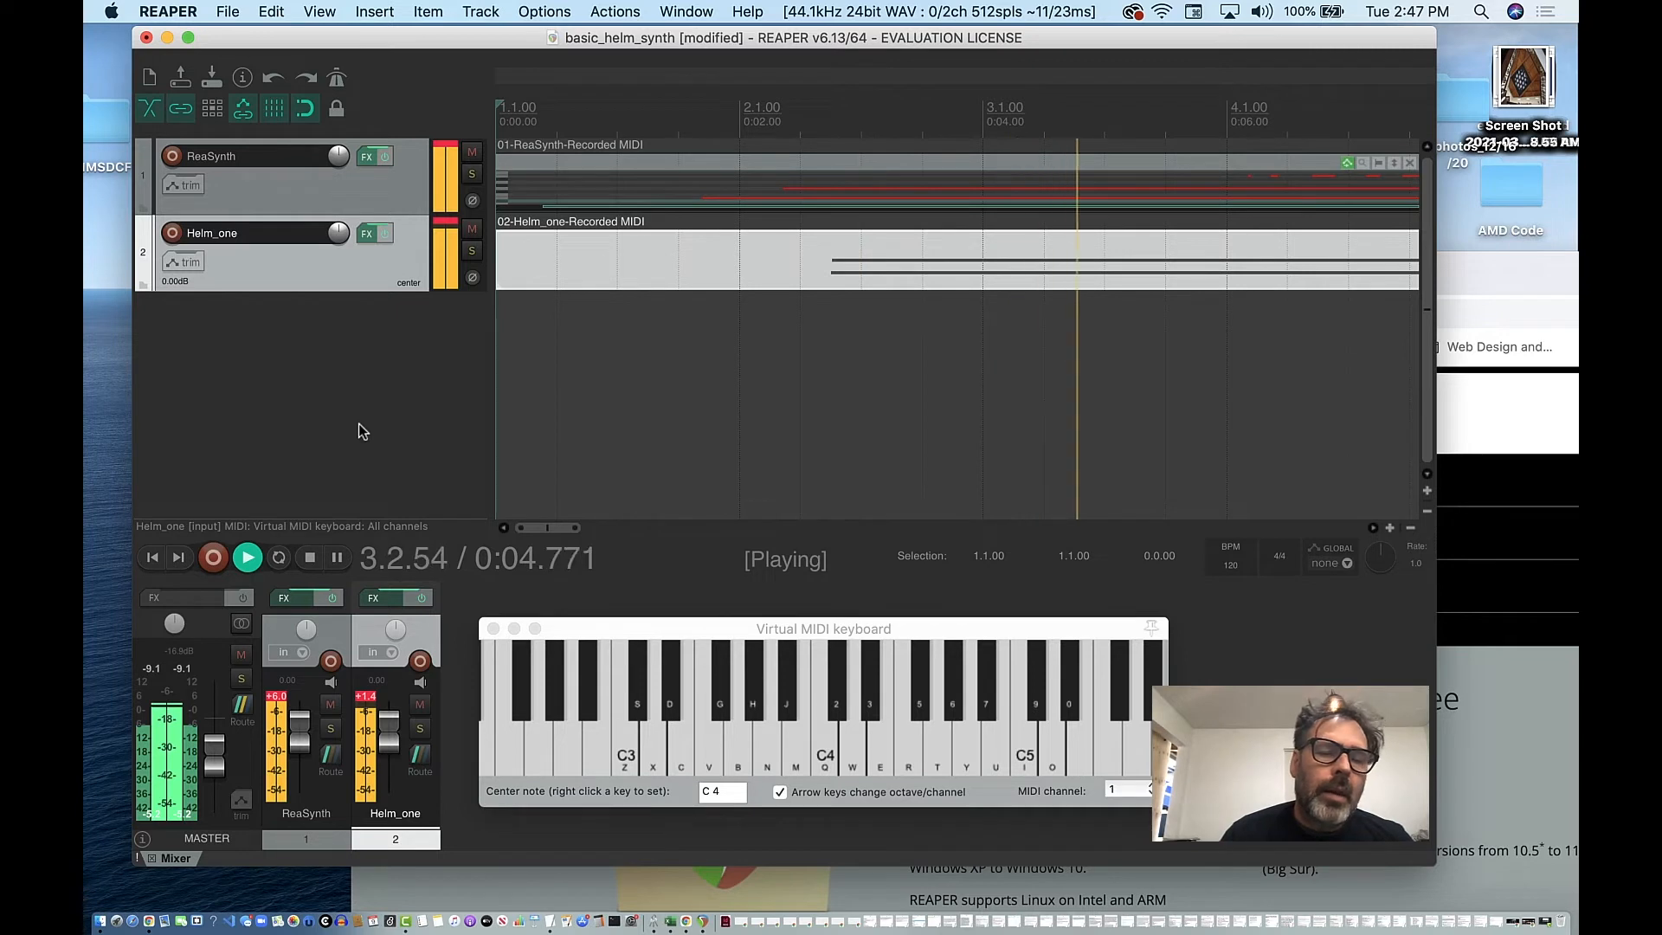
key(space)
Lower the ReaSynth and Helm_one track volumes, with Helm_one at -10.26 dB, and play the project to check the mix
drag(389, 734, 299, 756)
key(space)
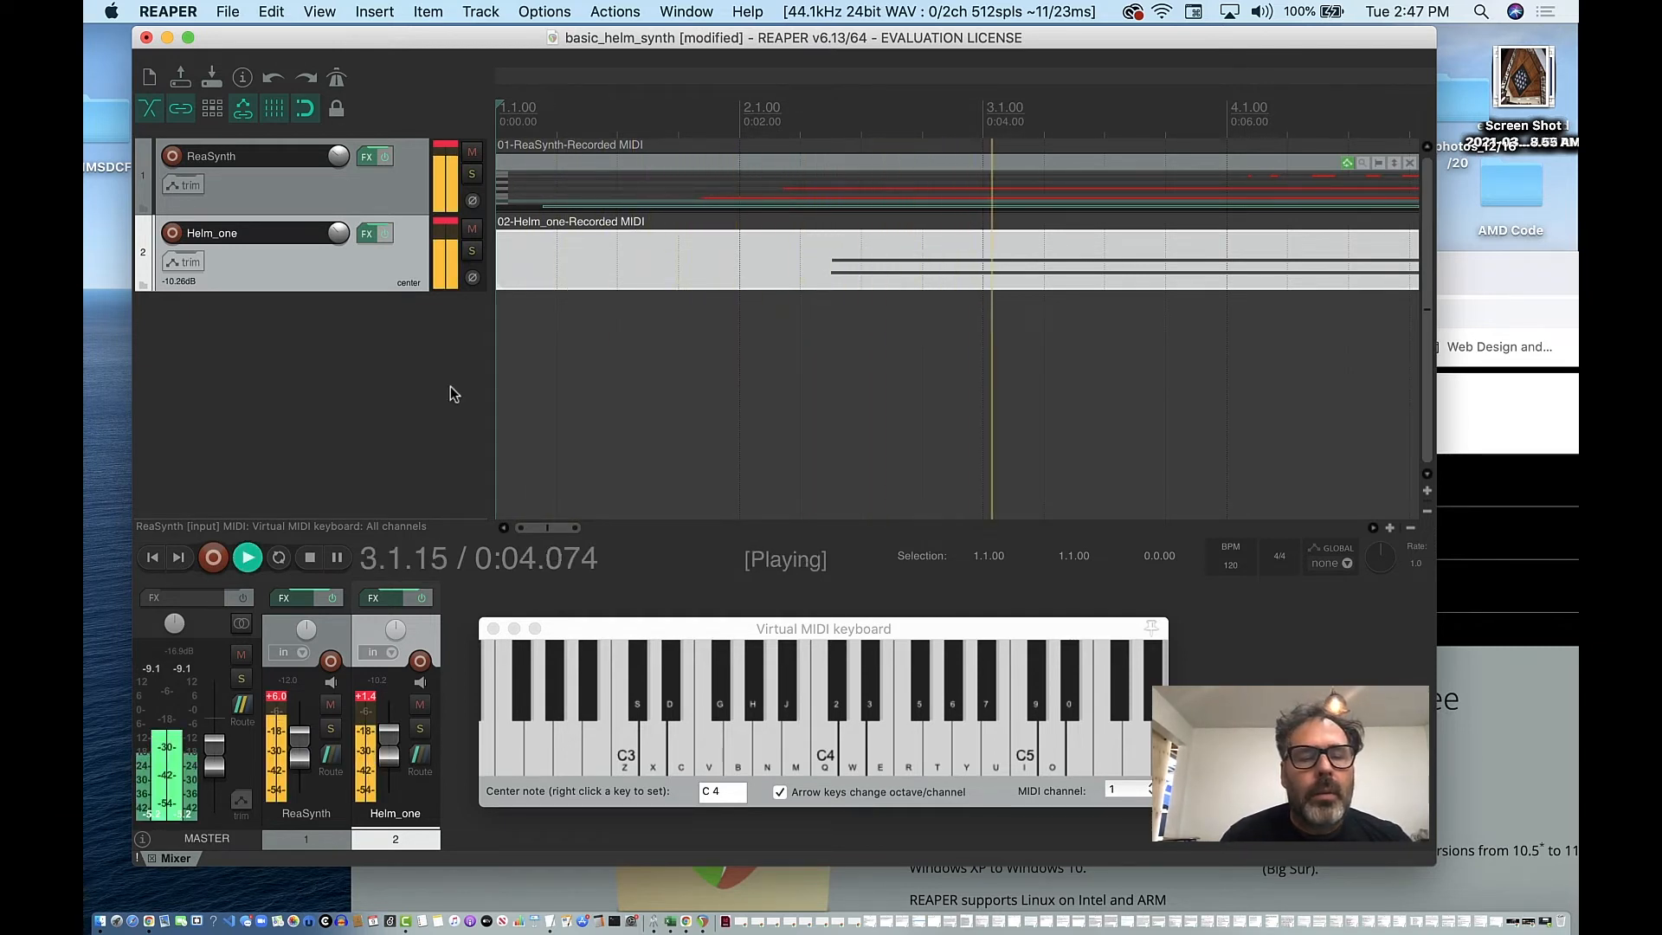
key(space)
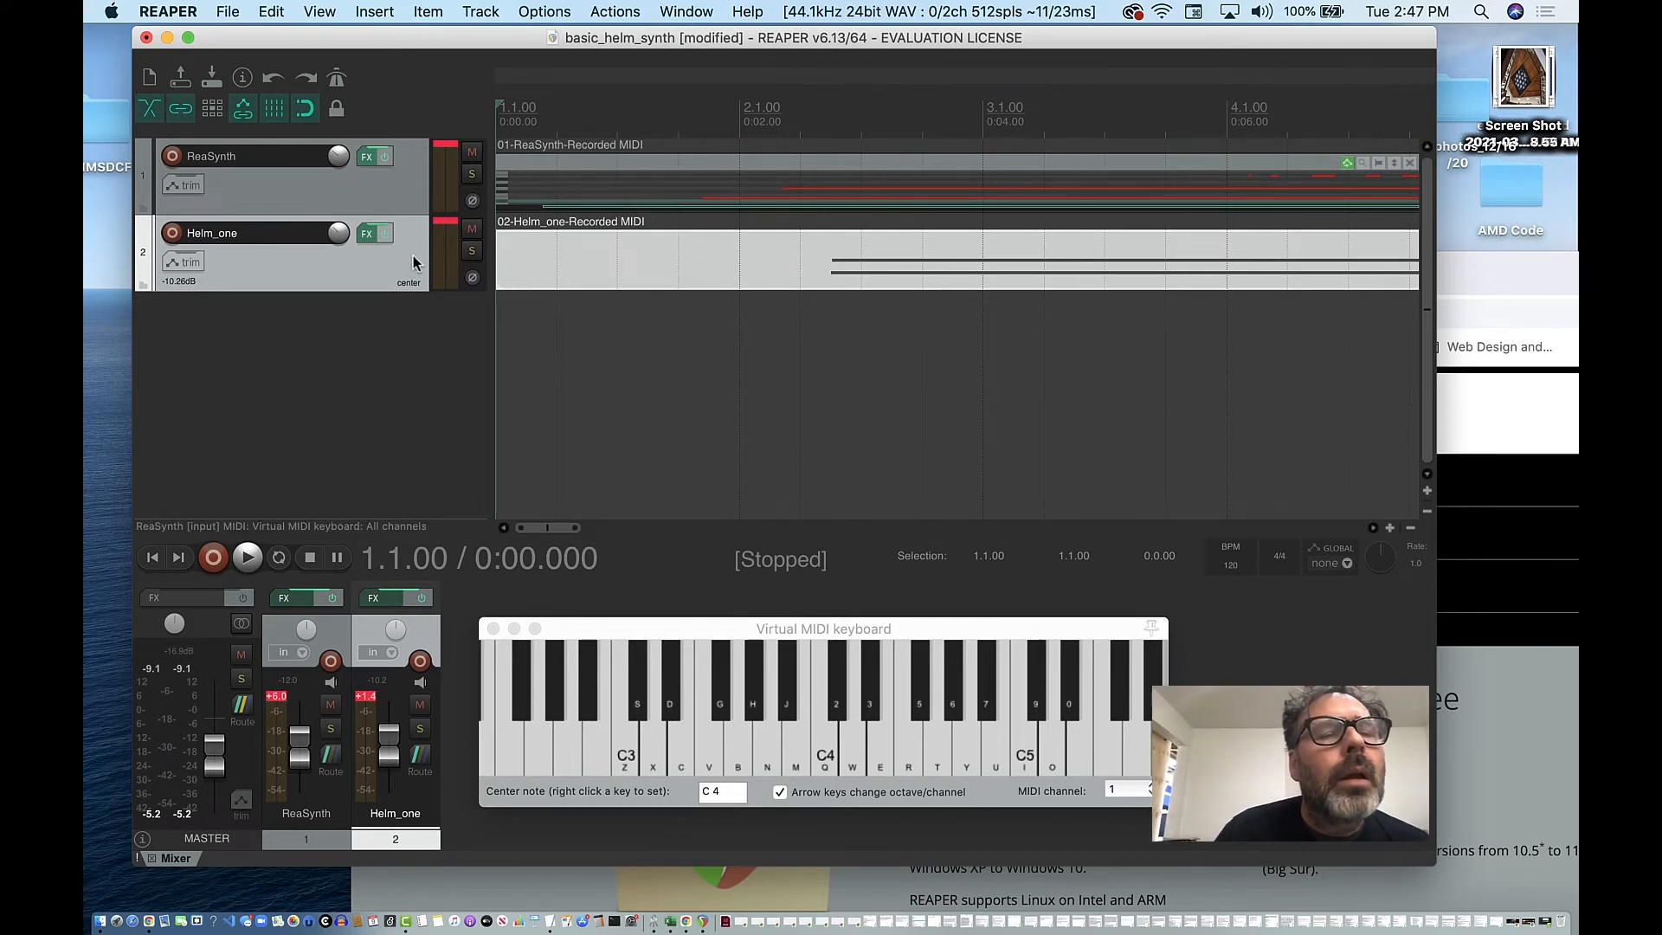
Open the 02-Helm_one-Recorded MIDI take in an enlarged MIDI editor and move its C4 note to start at measure 1
double_click(746, 262)
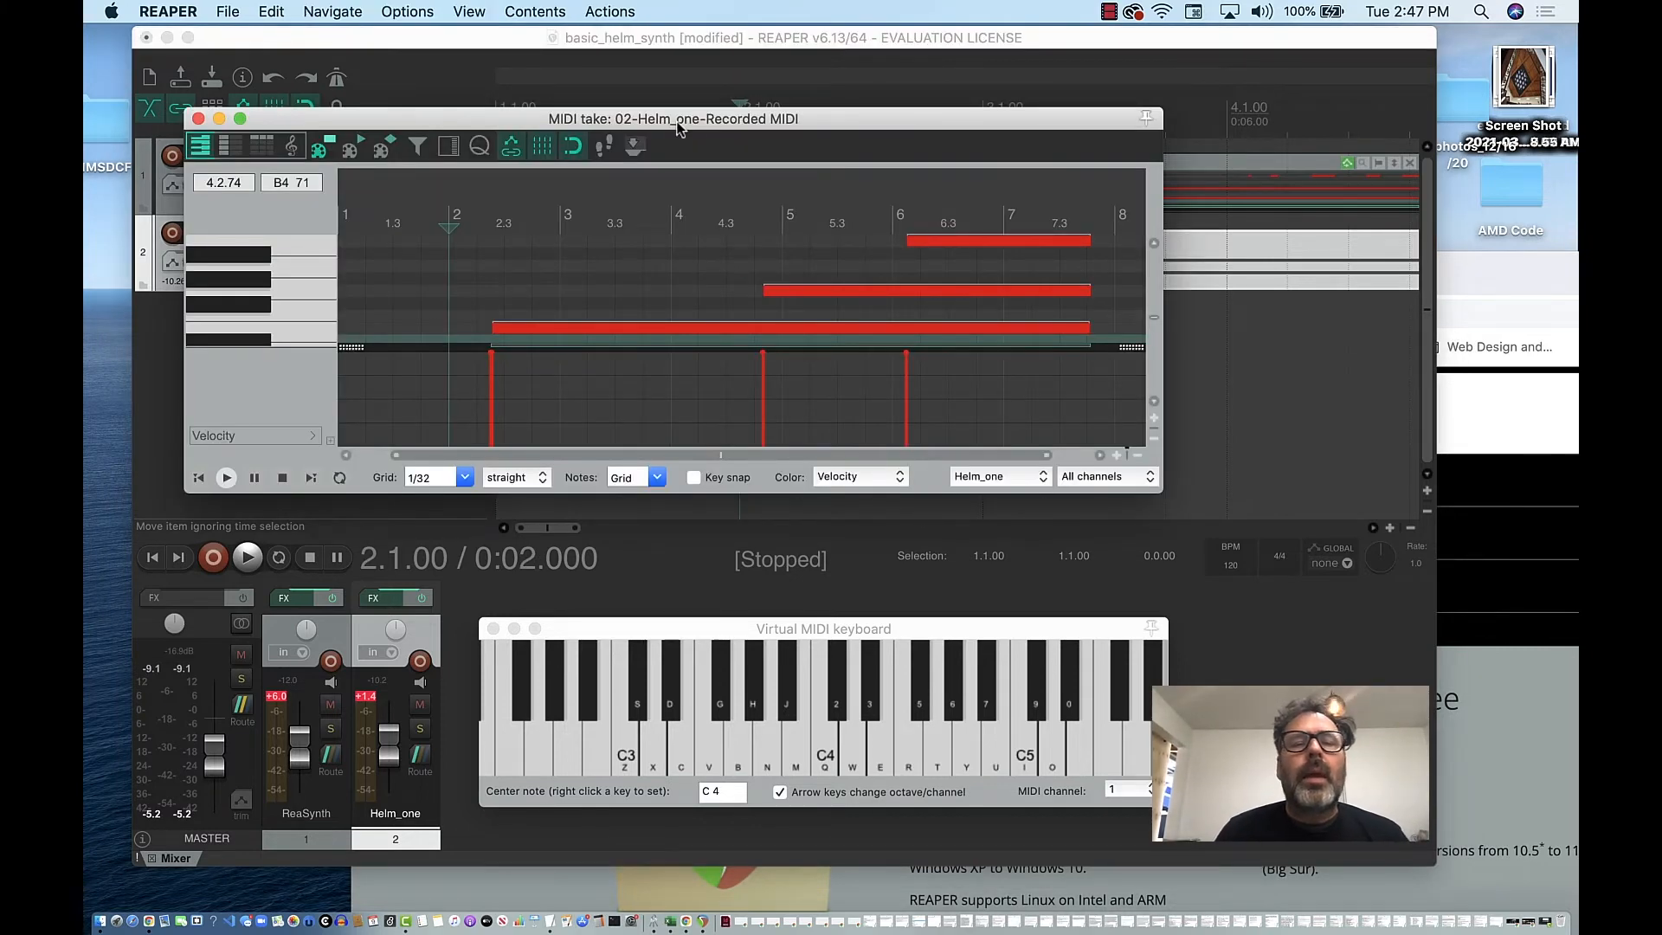
drag(1164, 500, 1278, 744)
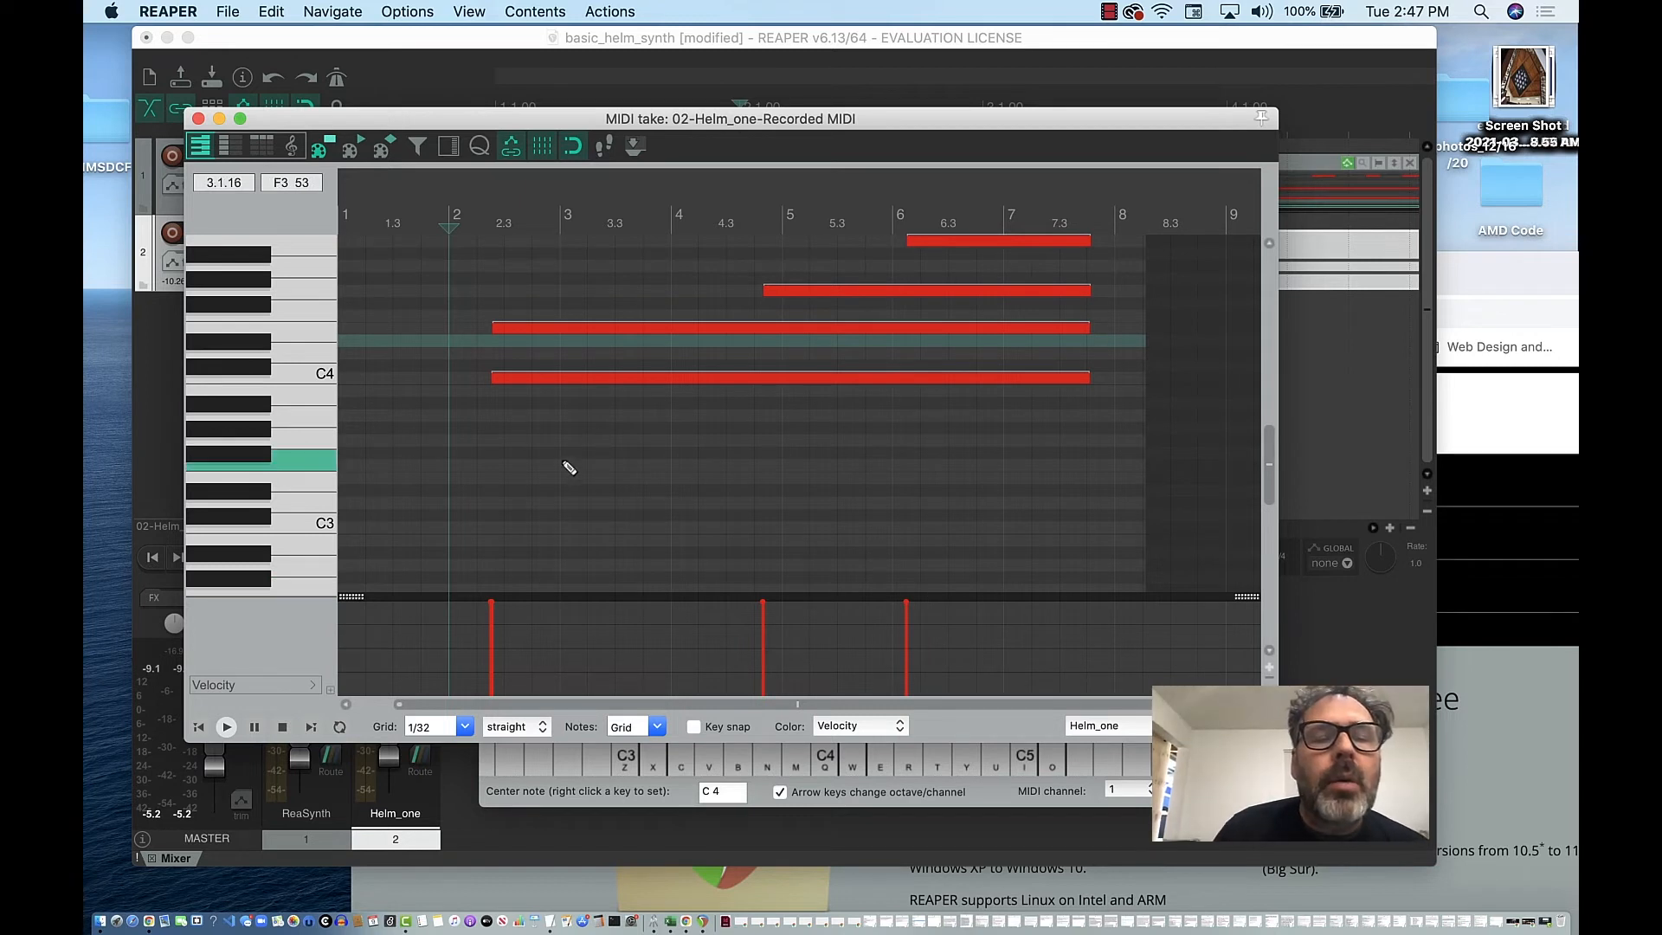
scroll(570, 467, left, 3)
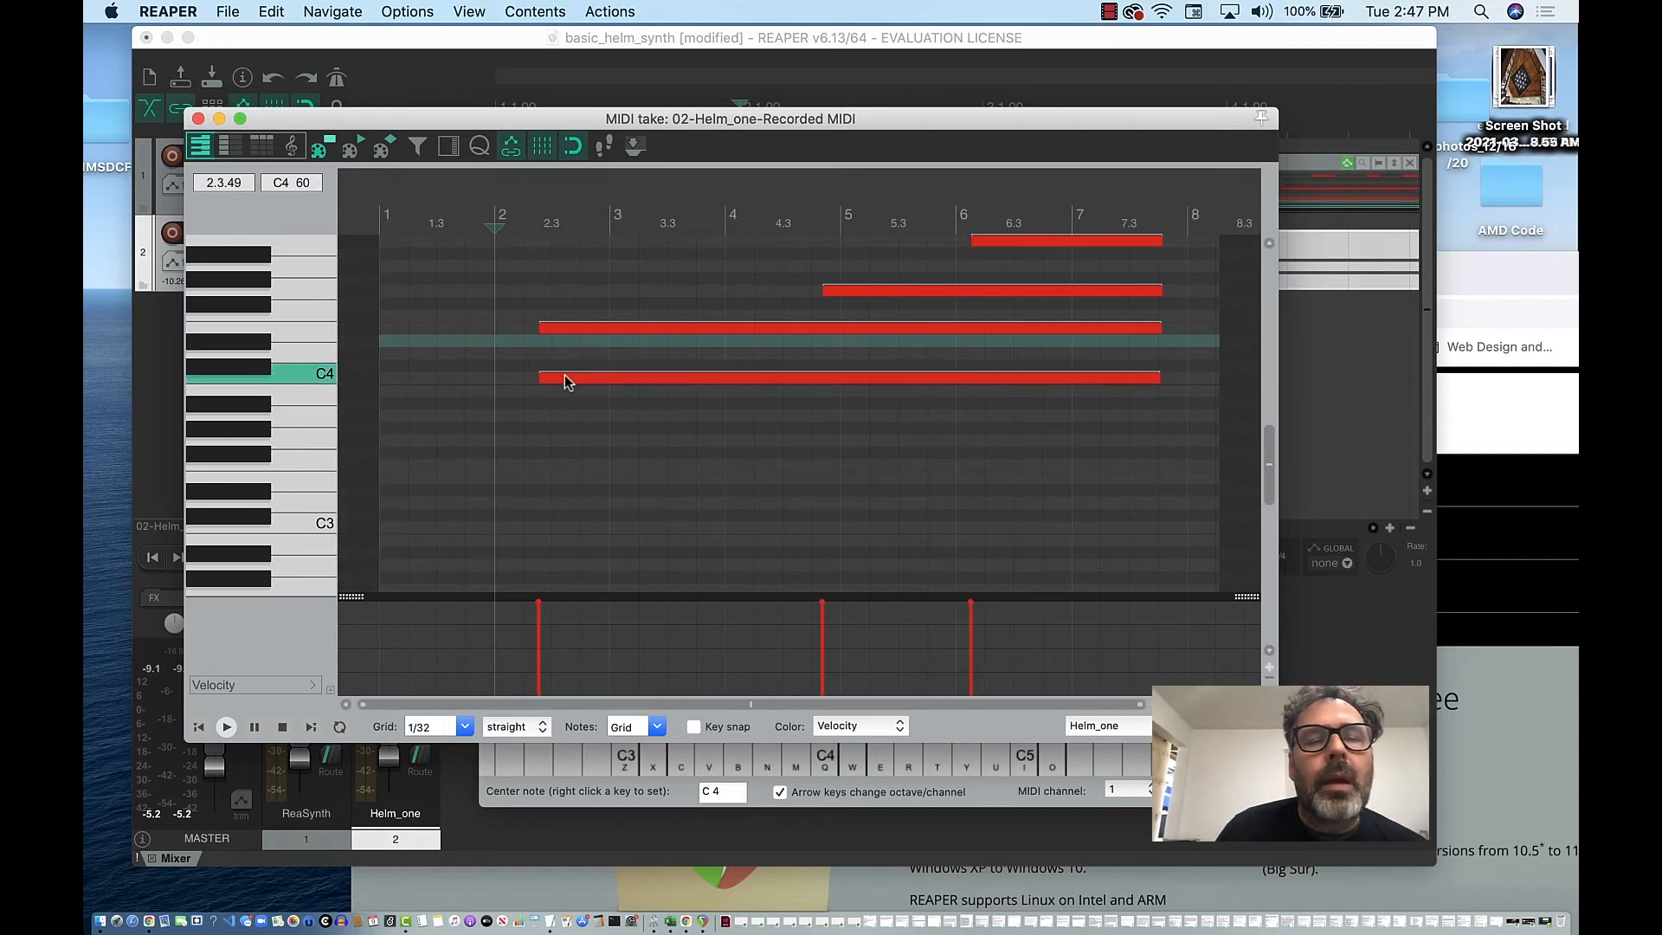
drag(565, 376, 401, 374)
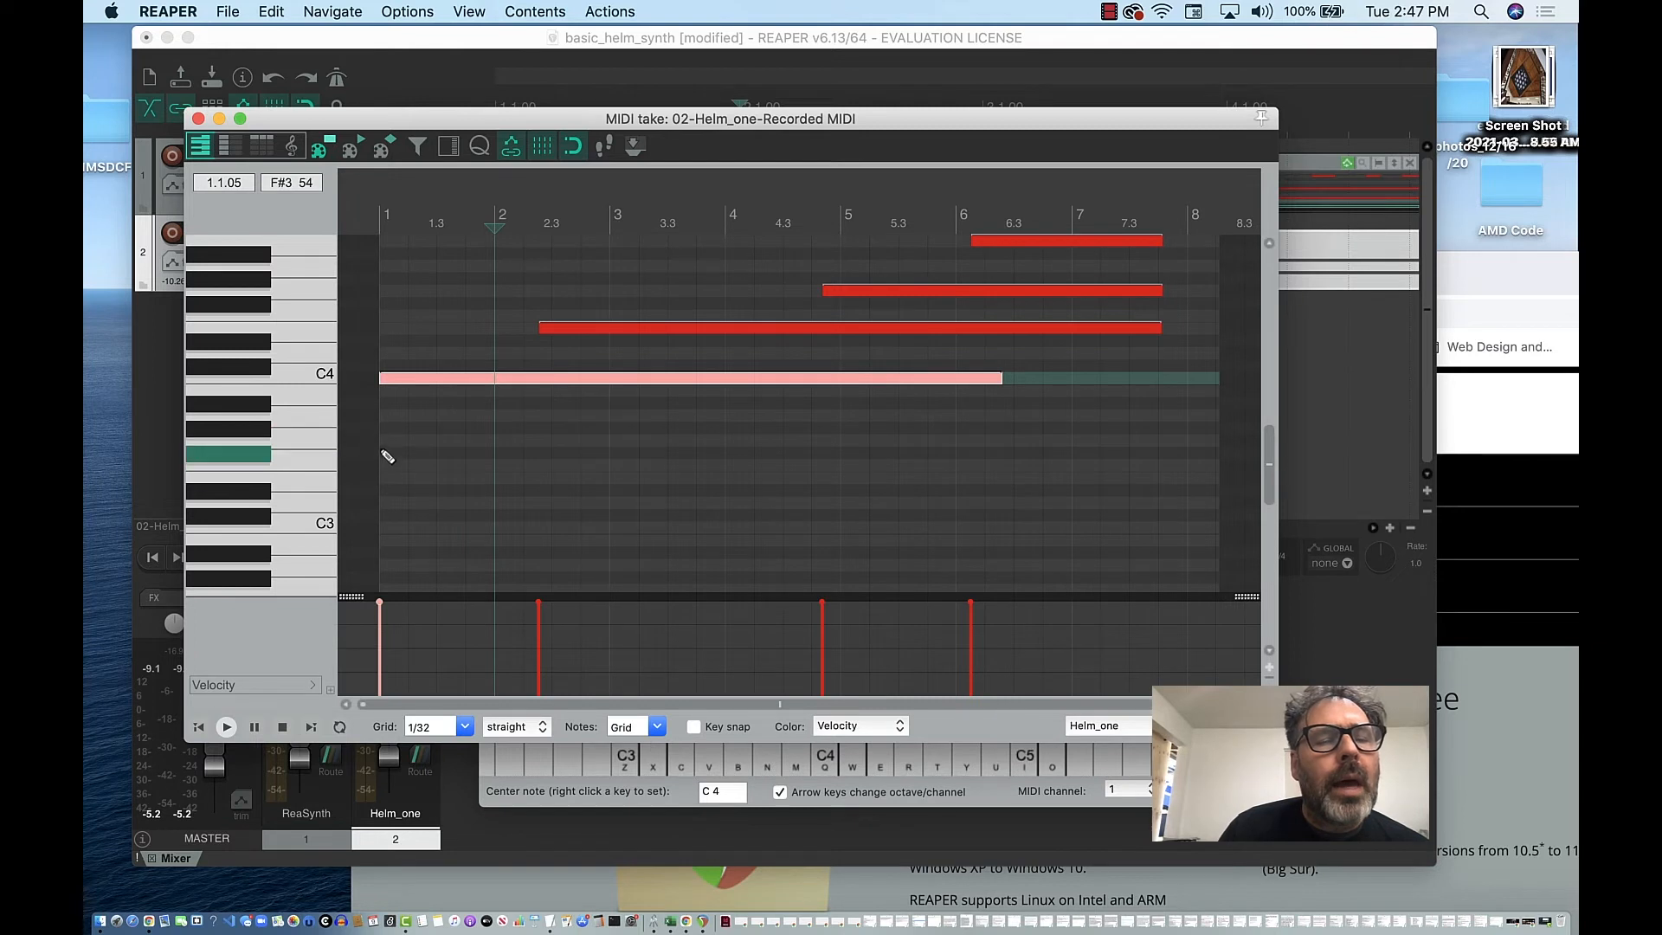
click(392, 532)
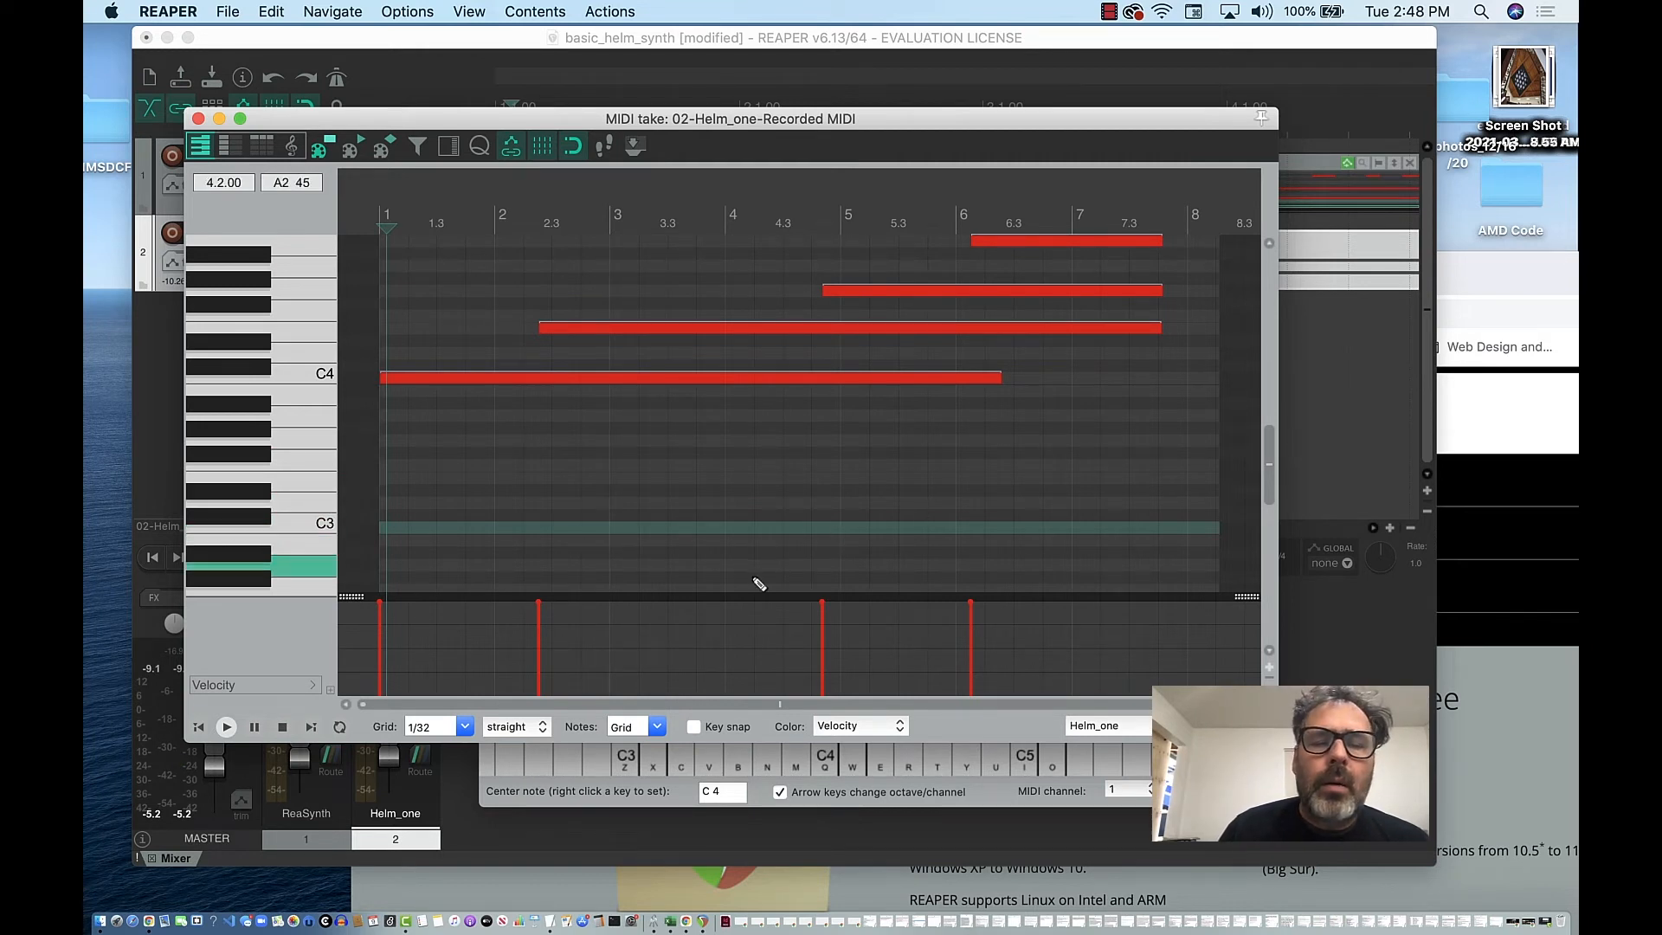
Shift the E4 note slightly later with key snap temporarily turned on in C Major
scroll(752, 580, down, 3)
scroll(753, 579, up, 2)
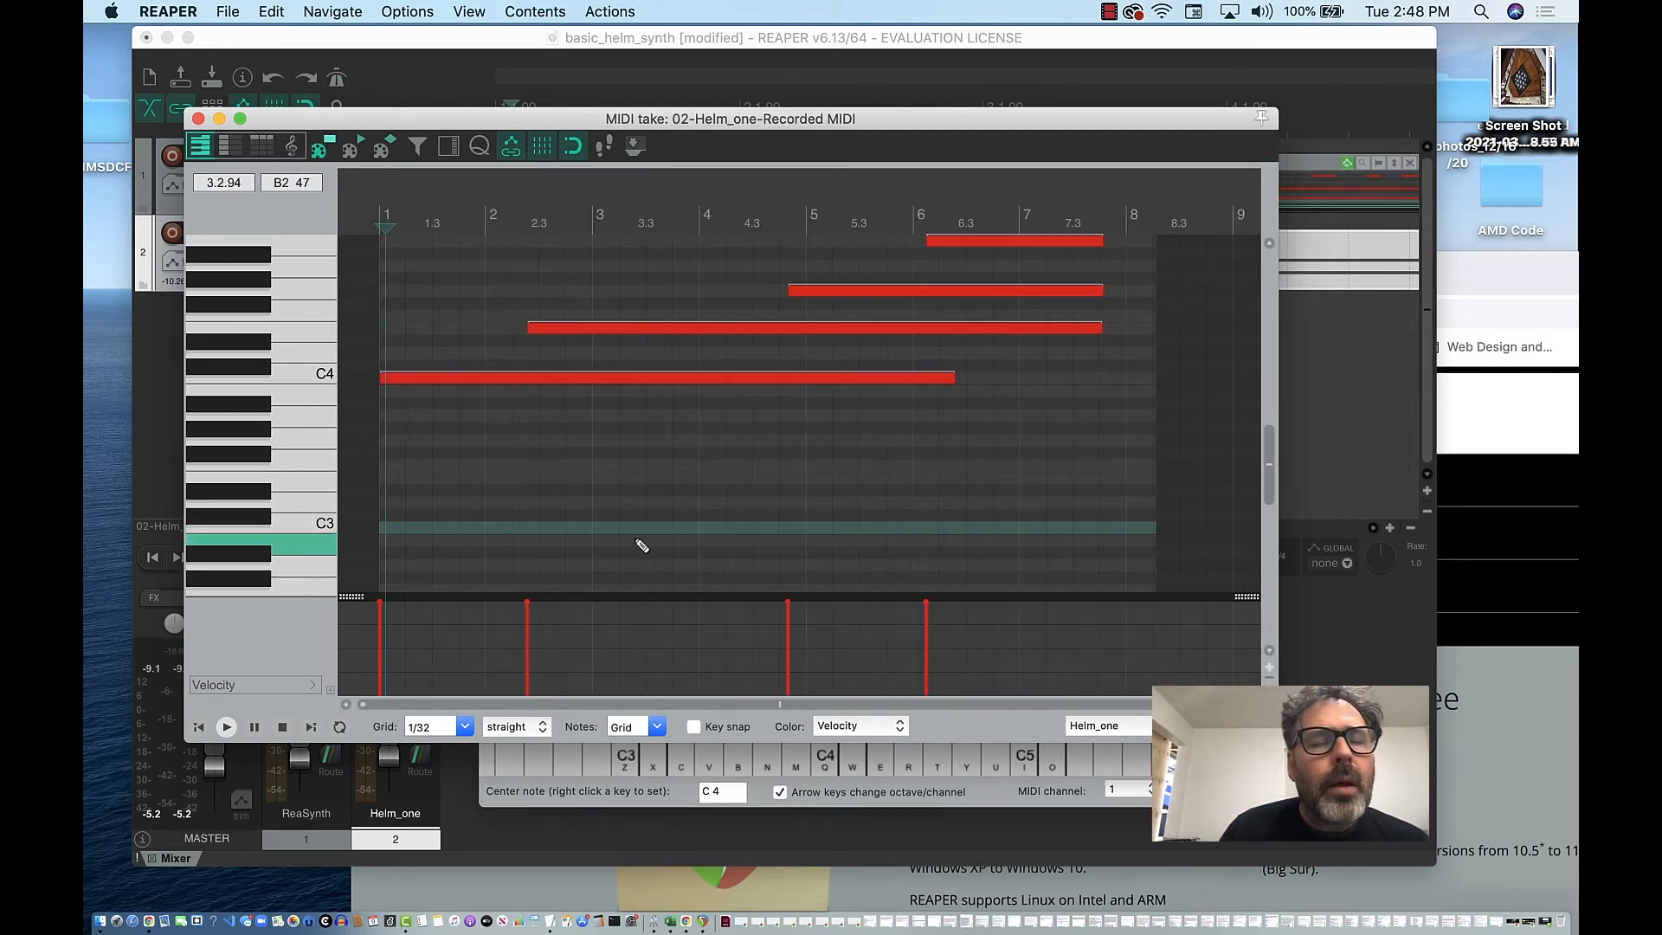
scroll(858, 232, up, 1)
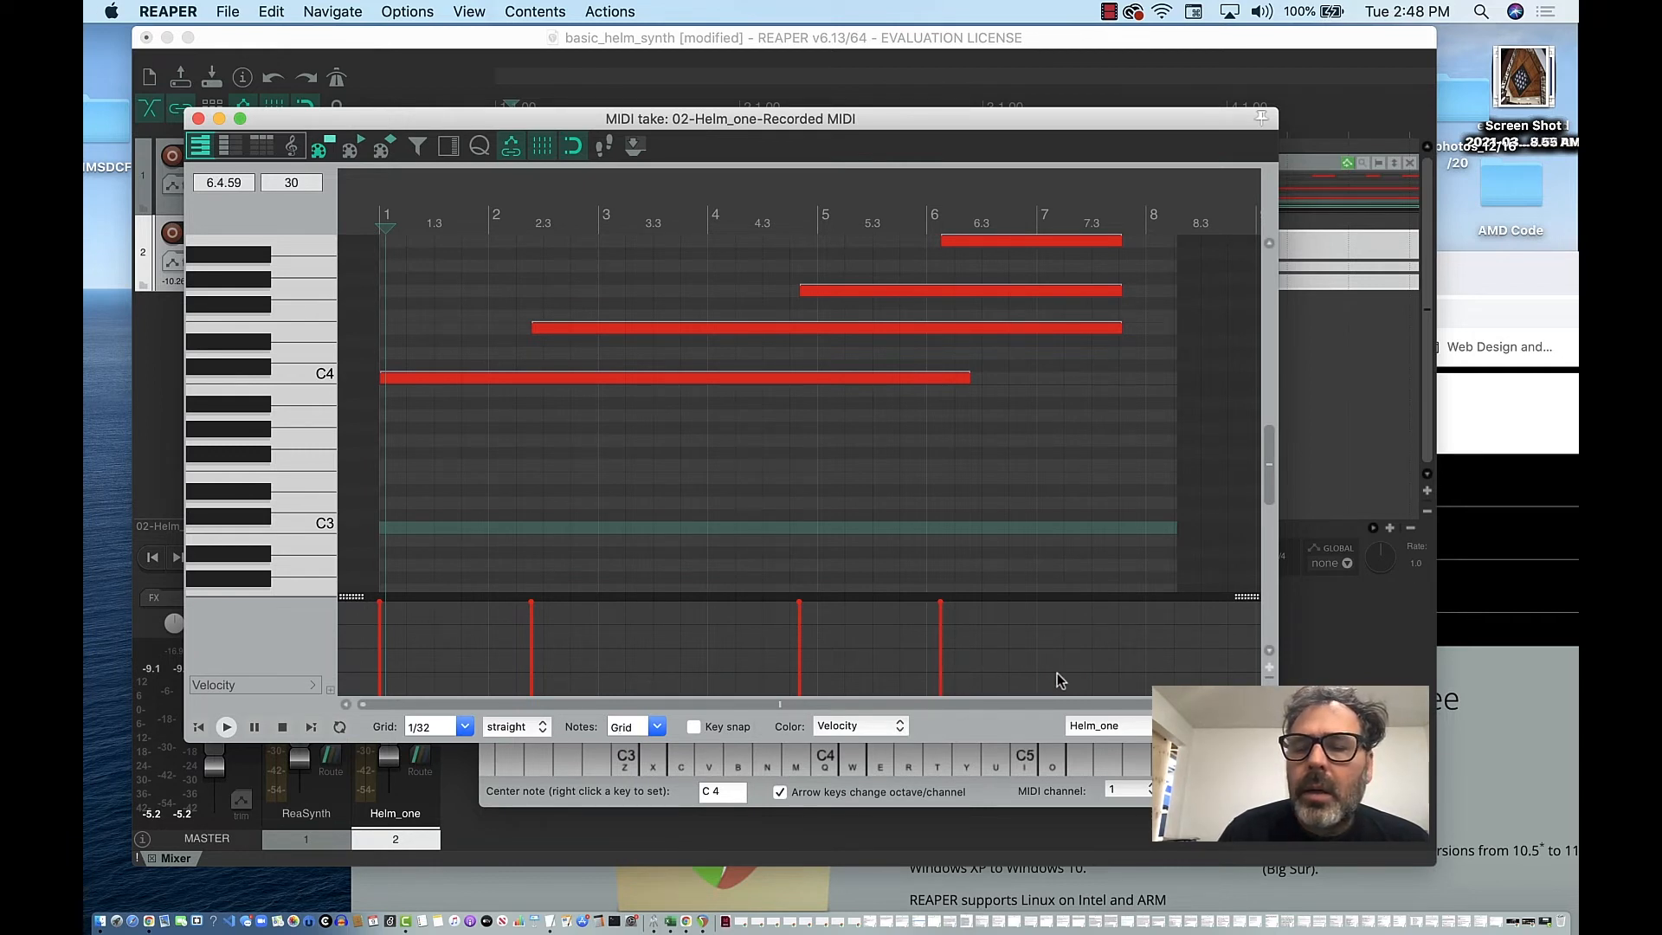
click(693, 727)
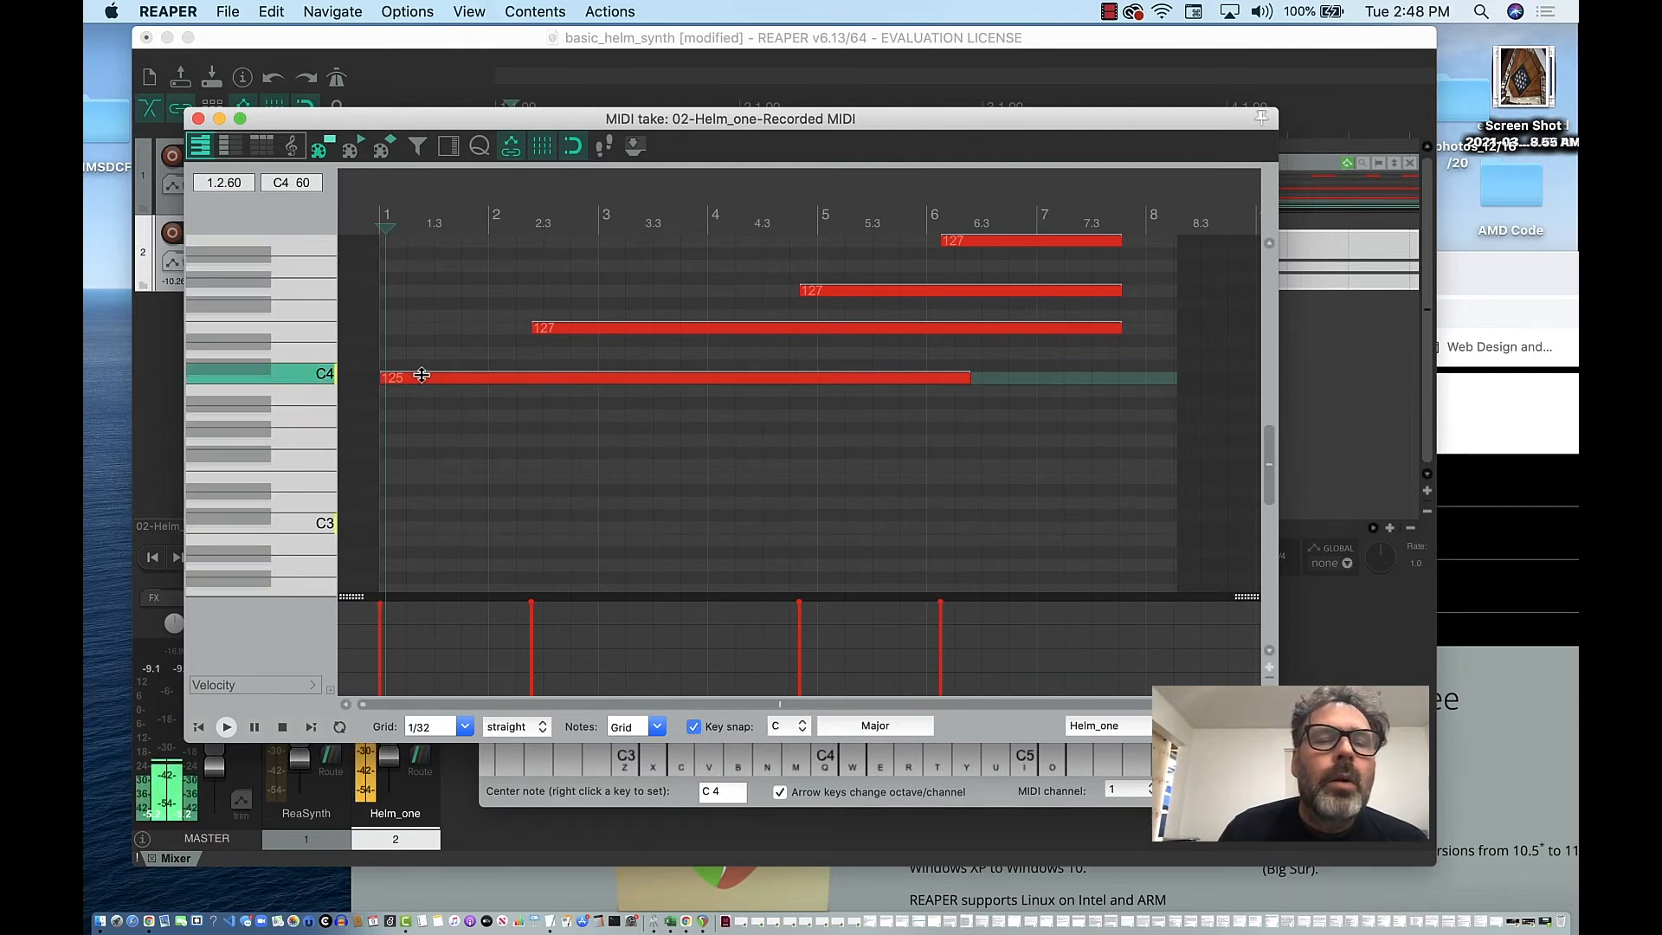
mouse_move(580, 325)
mouse_down()
mouse_move(660, 324)
mouse_move(596, 323)
mouse_up()
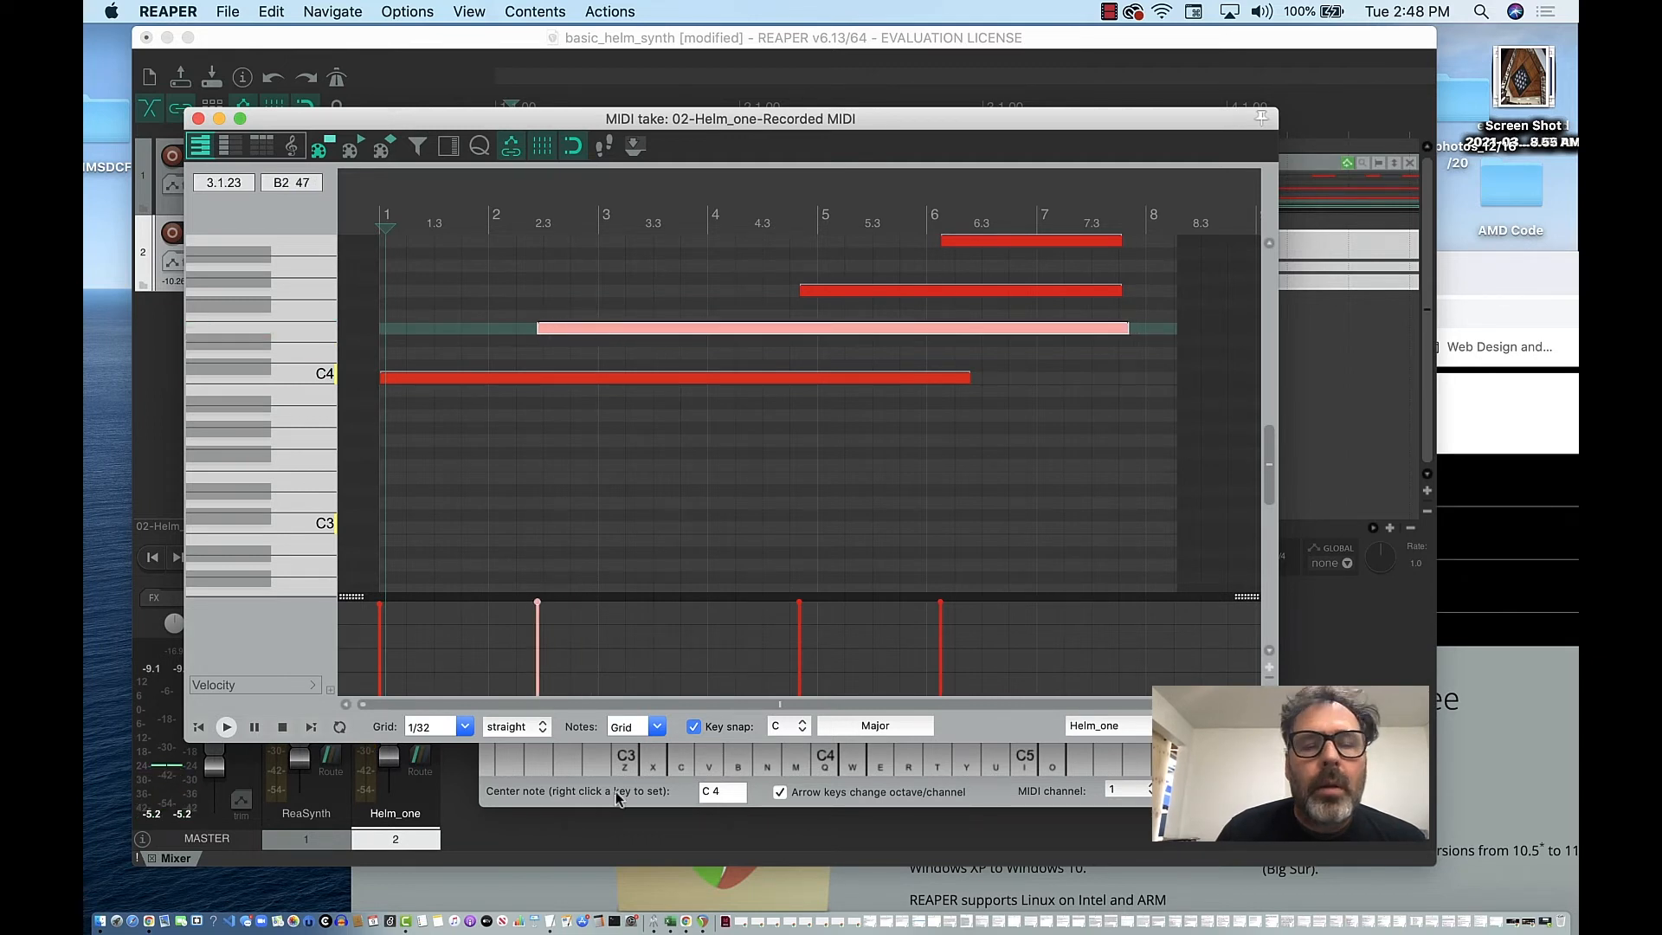
click(693, 727)
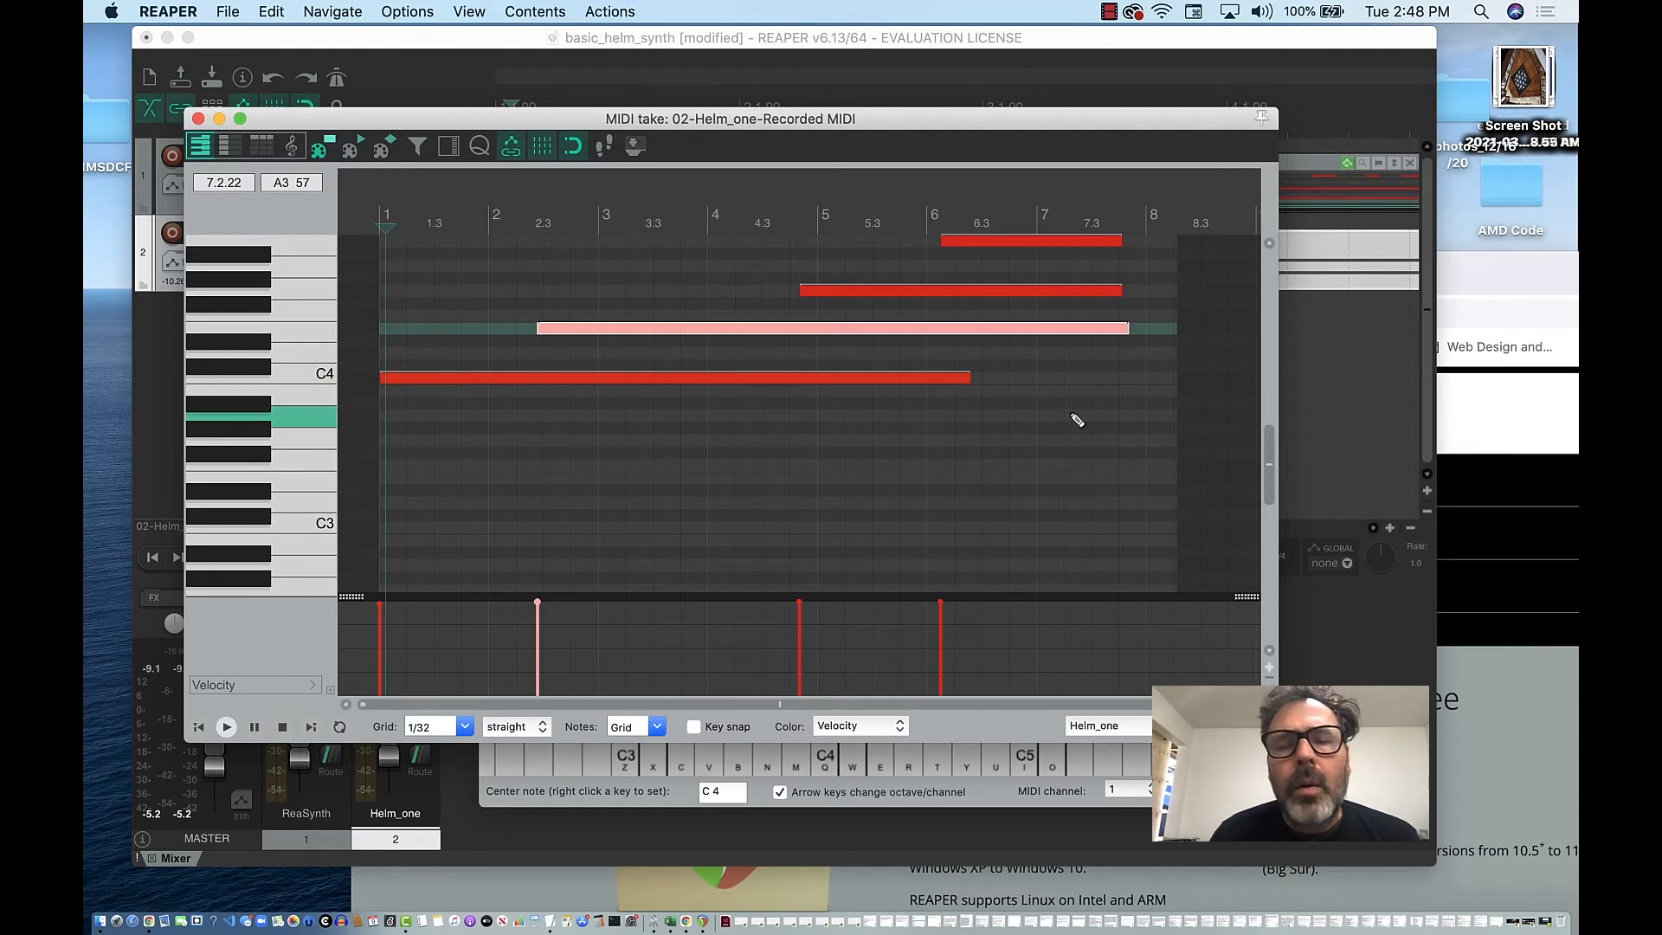
Deselect the E4 note and place the edit cursor just after the start of measure 1
scroll(1076, 420, down, 2)
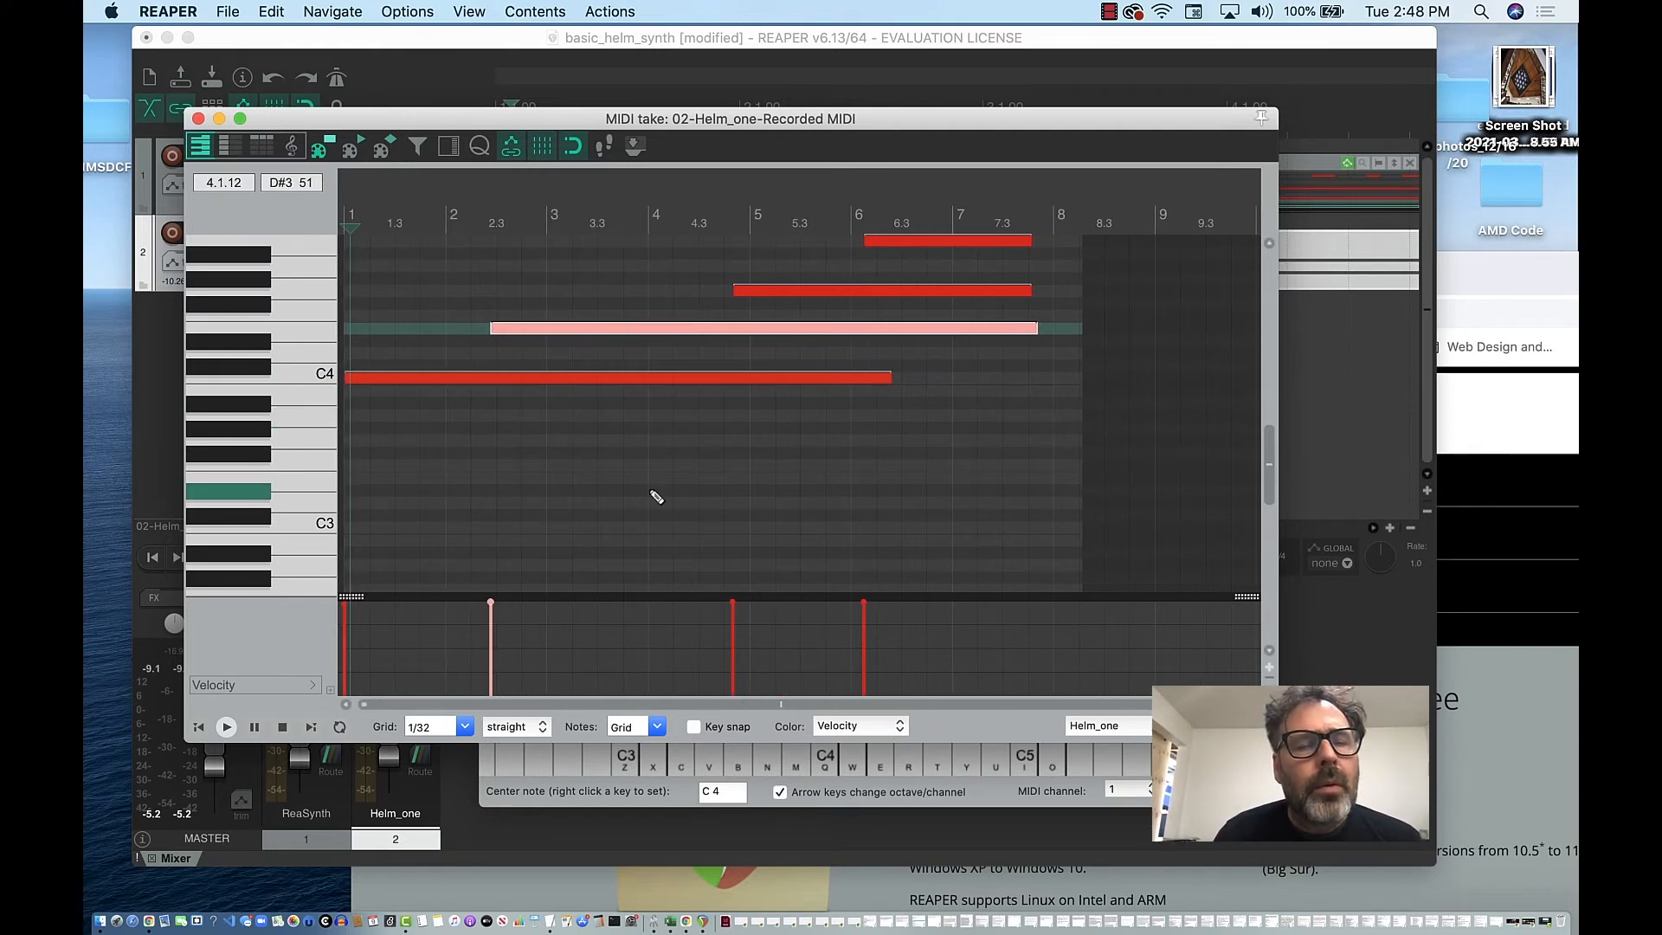
scroll(653, 493, down, 2)
scroll(652, 493, up, 2)
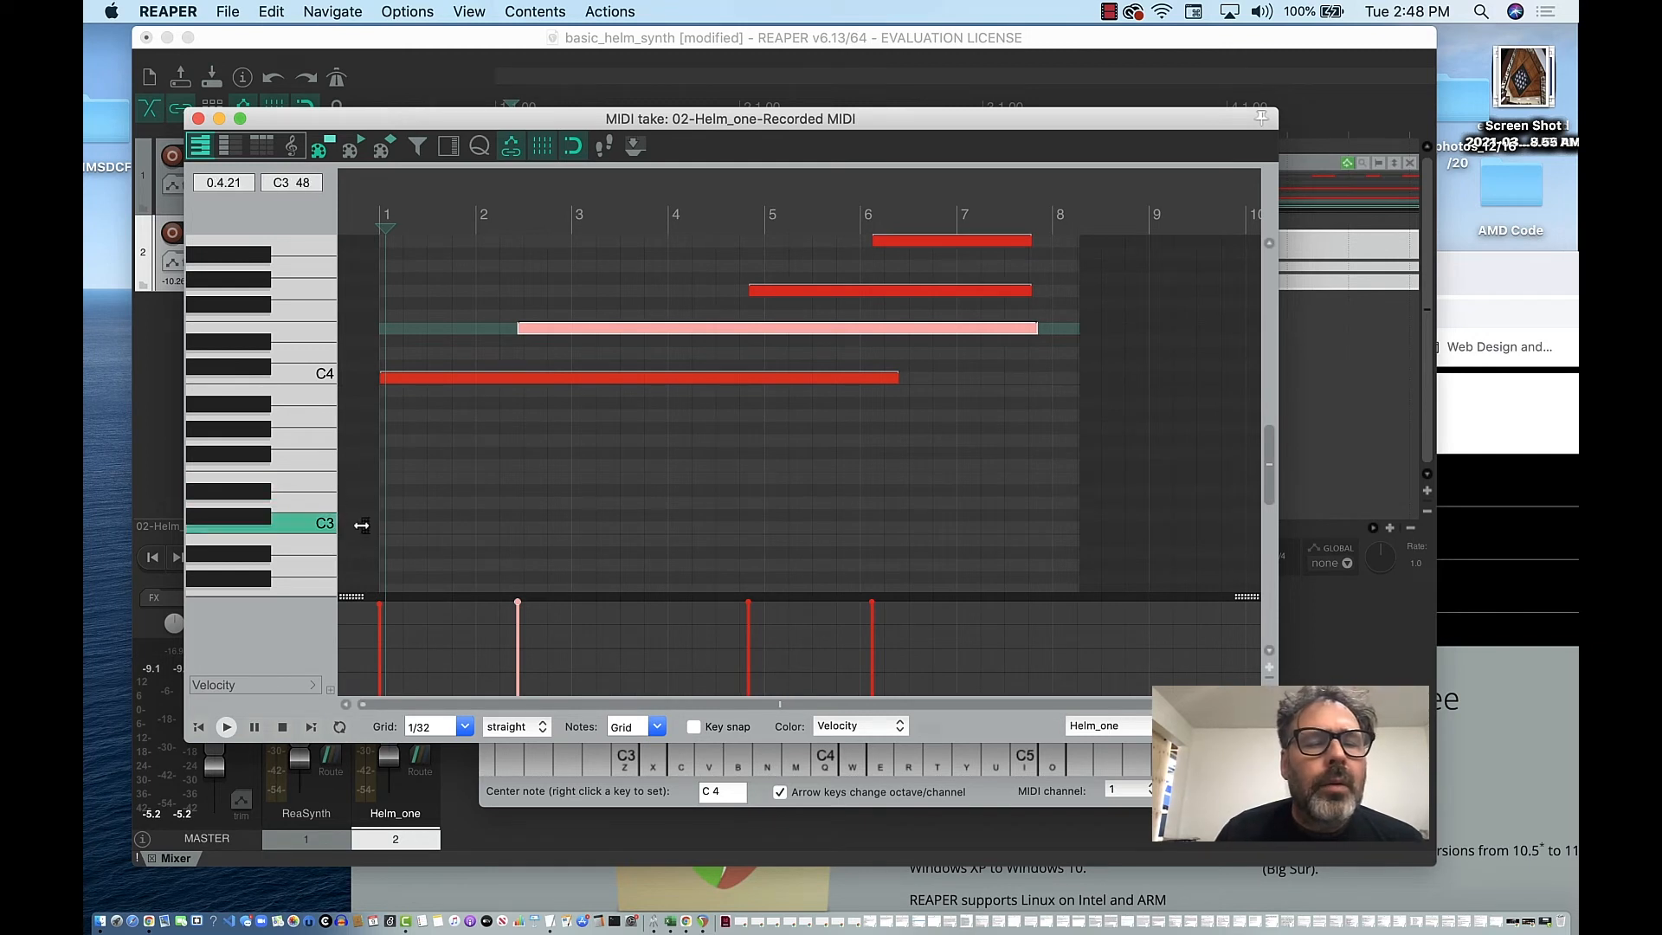
click(405, 537)
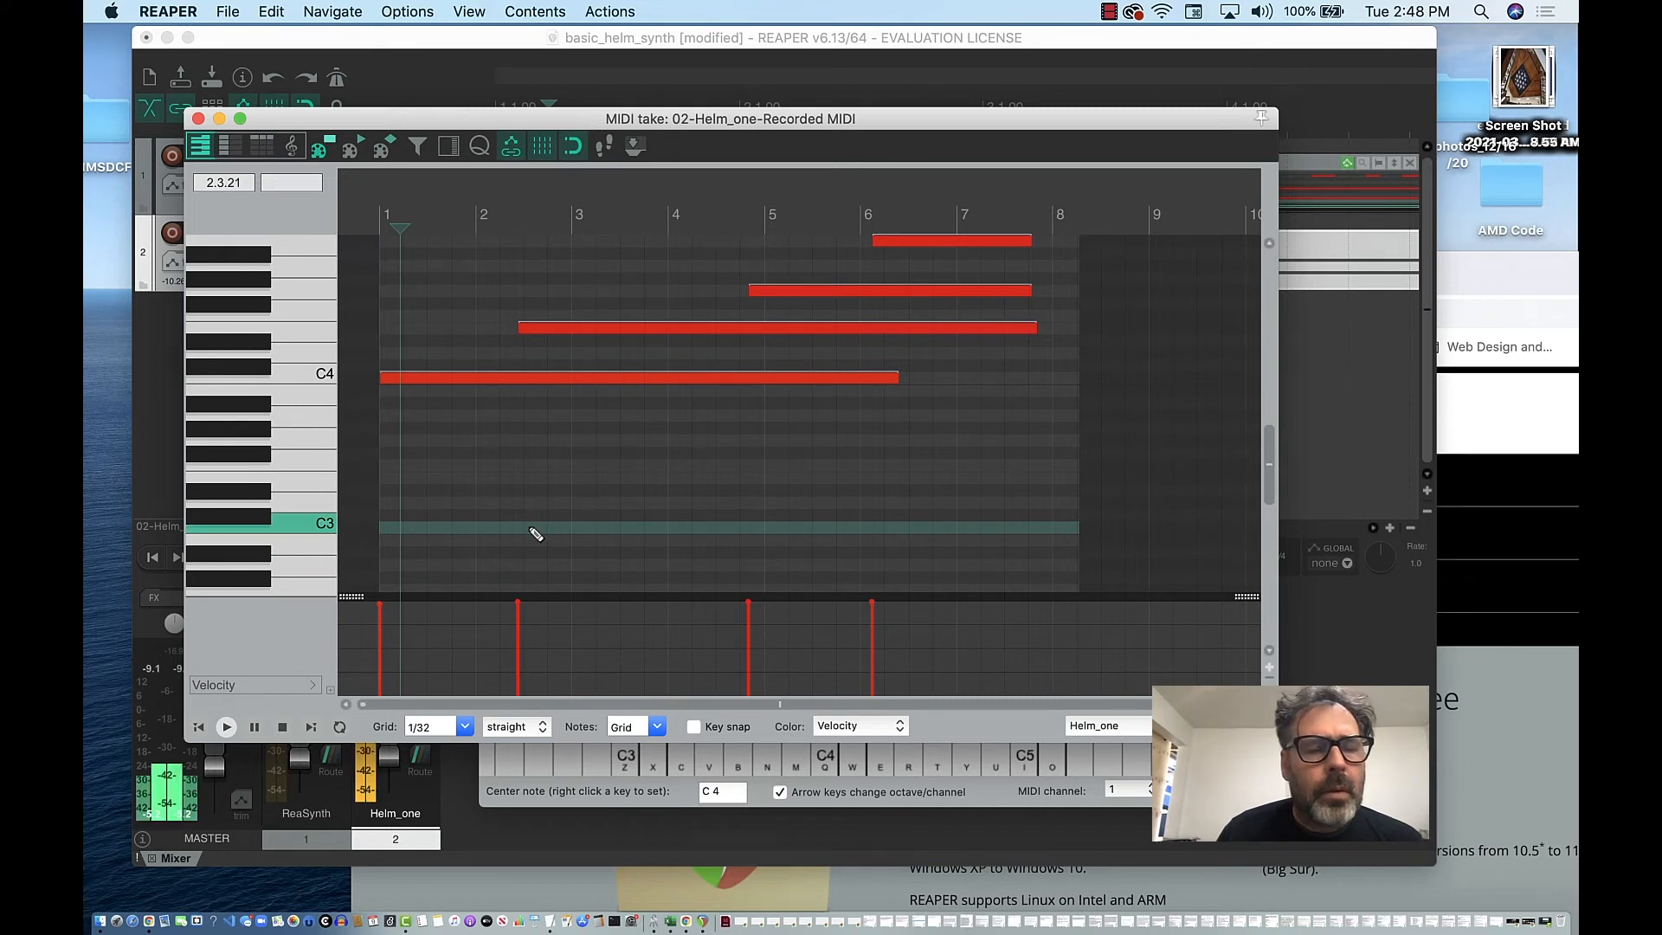
scroll(603, 616, down, 2)
scroll(603, 616, up, 4)
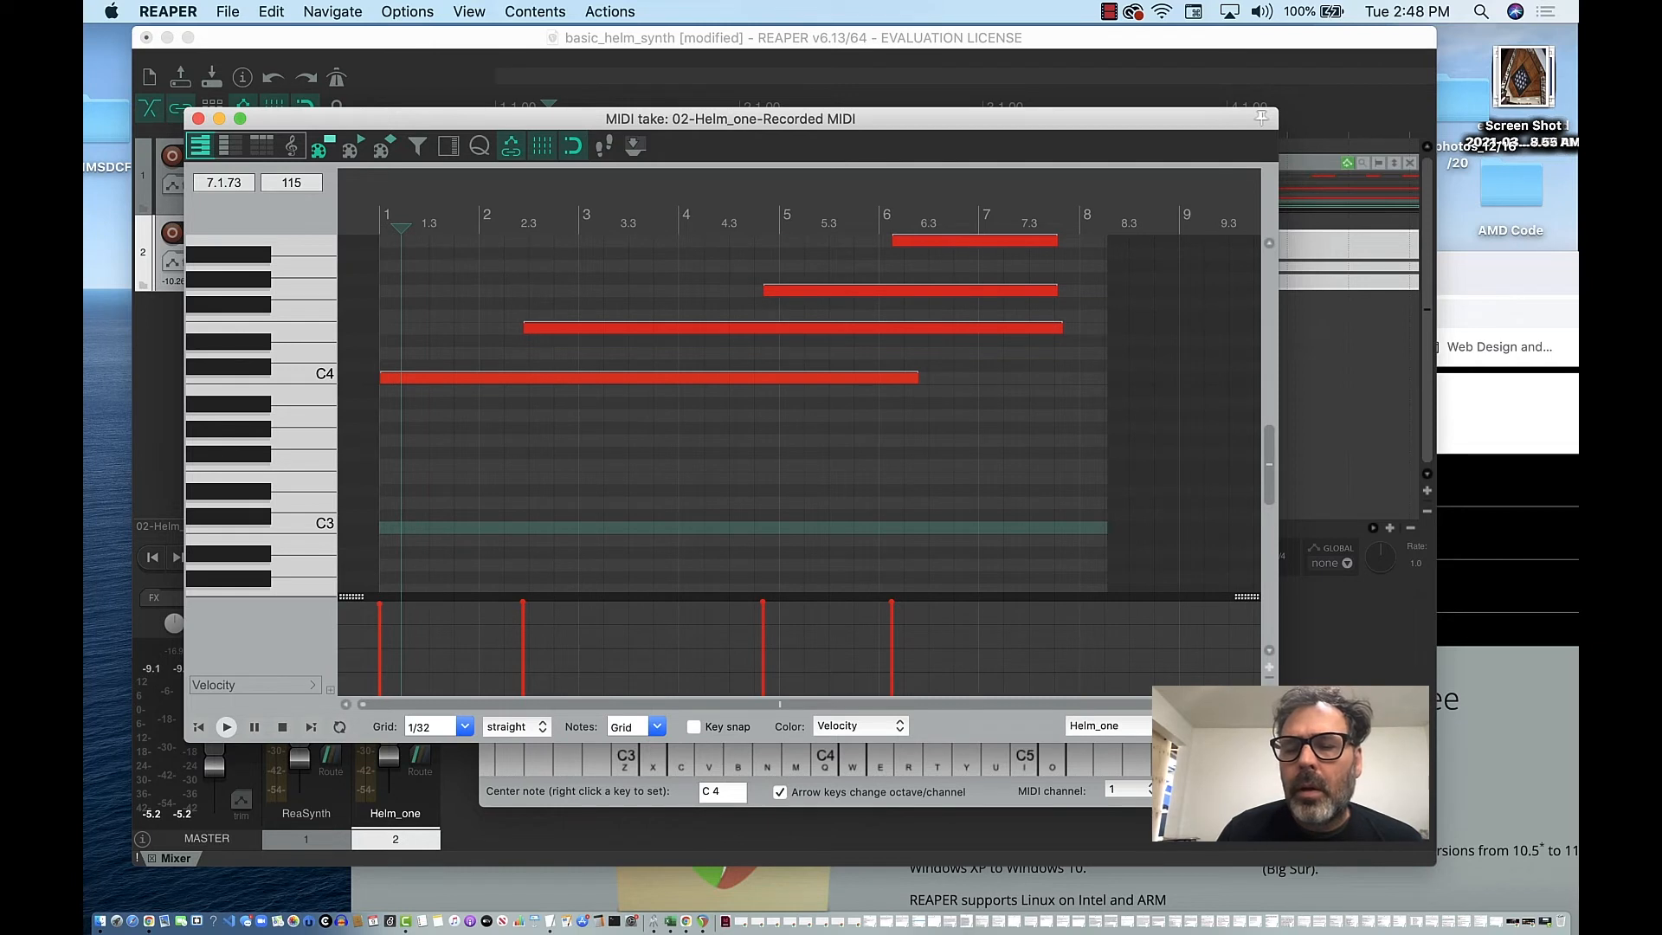
Enlarge the MIDI editor, return the edit cursor to the start of measure 1, and play the Helm_one take
drag(1276, 805, 1332, 881)
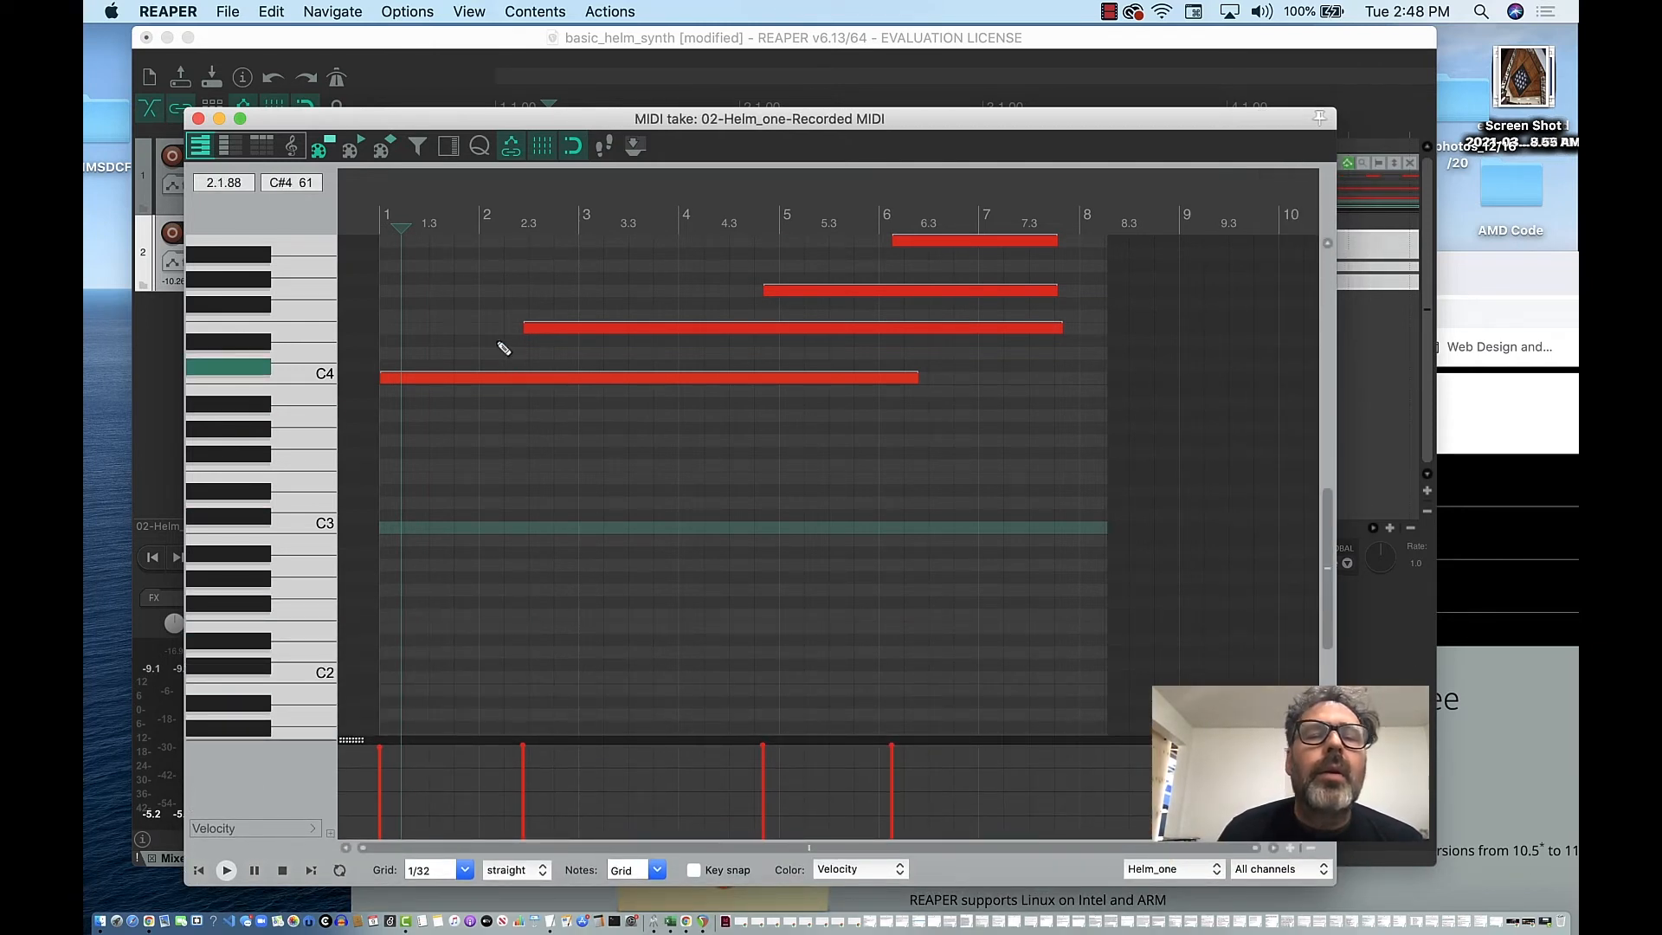
drag(400, 228, 364, 231)
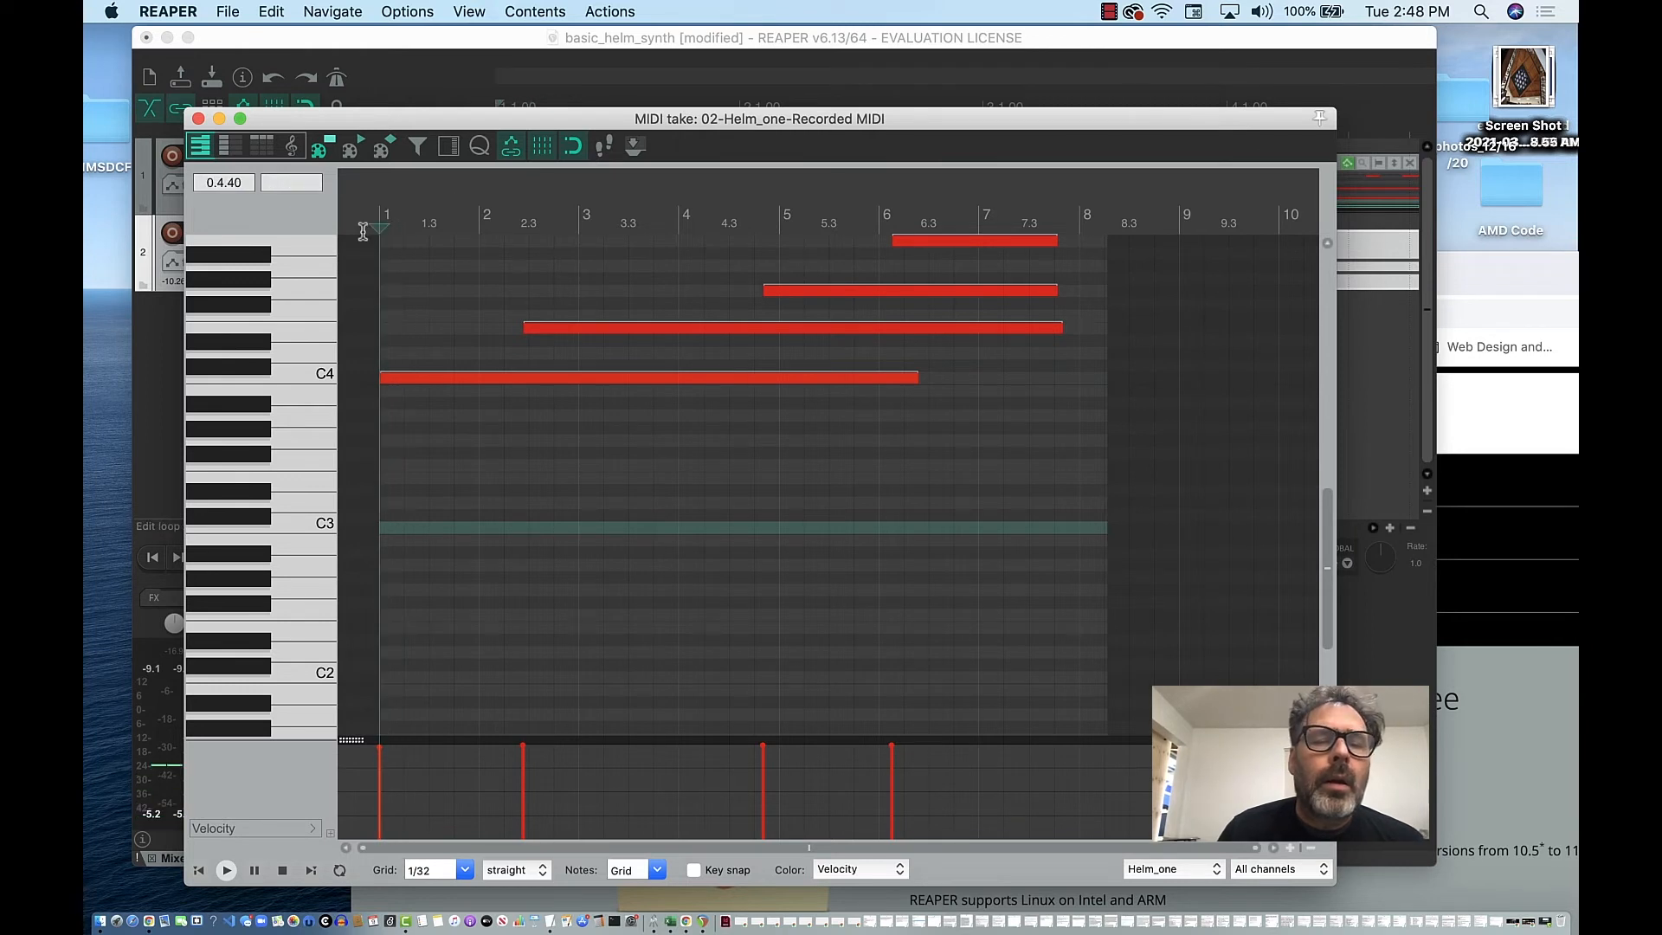
key(space)
key(space)
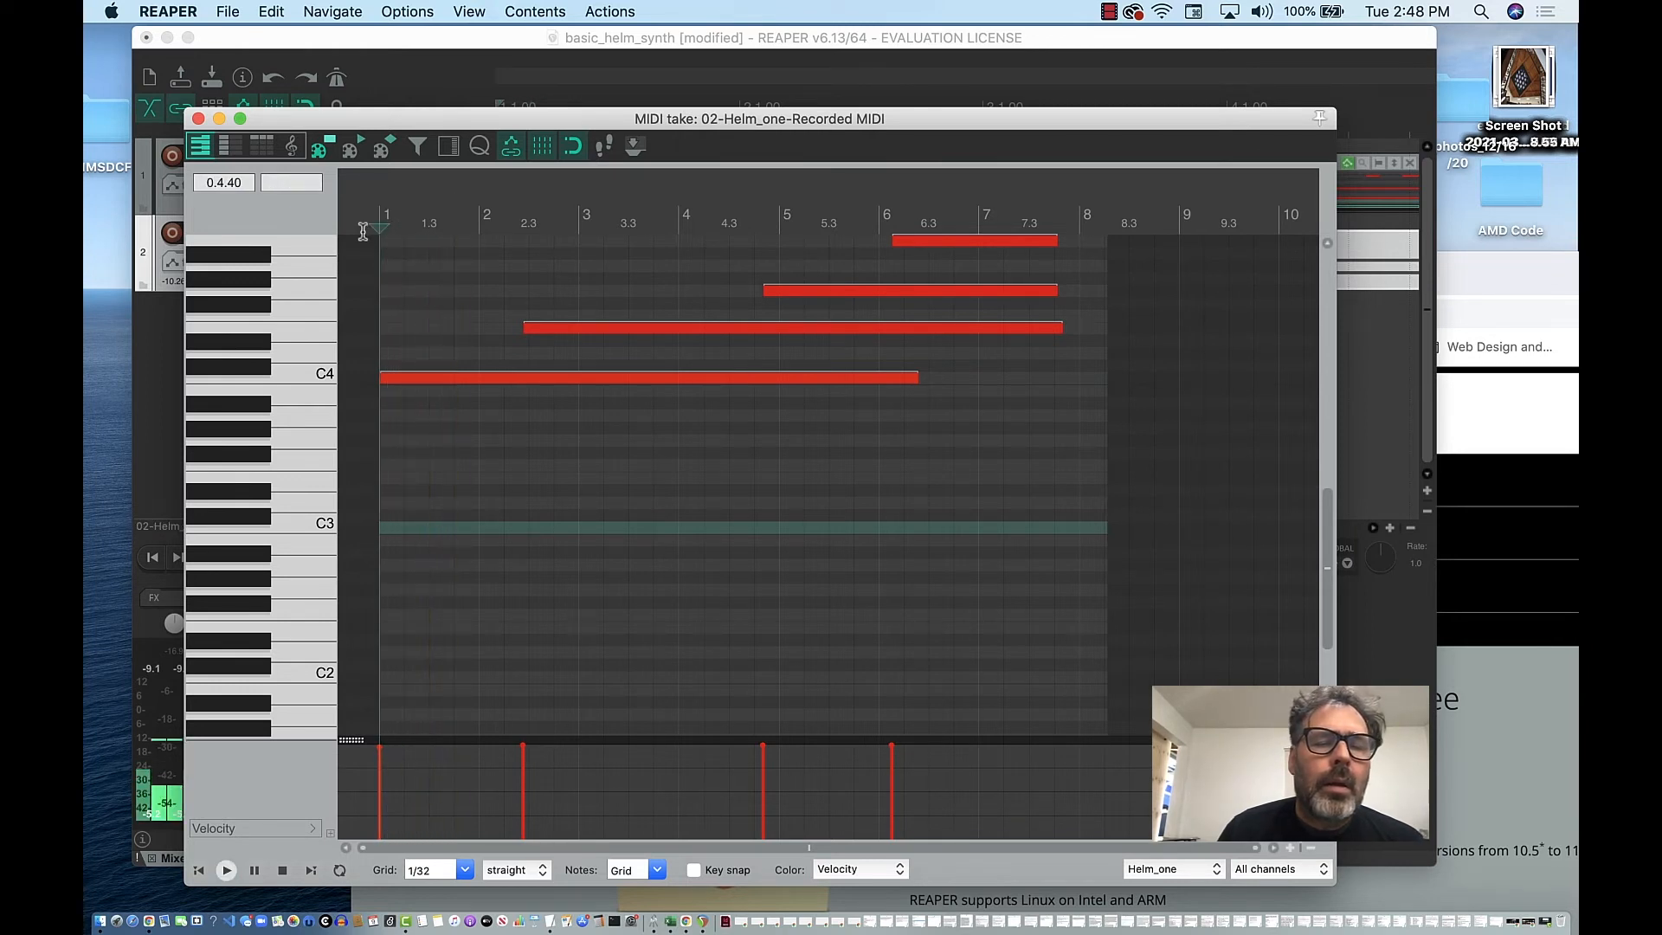
key(space)
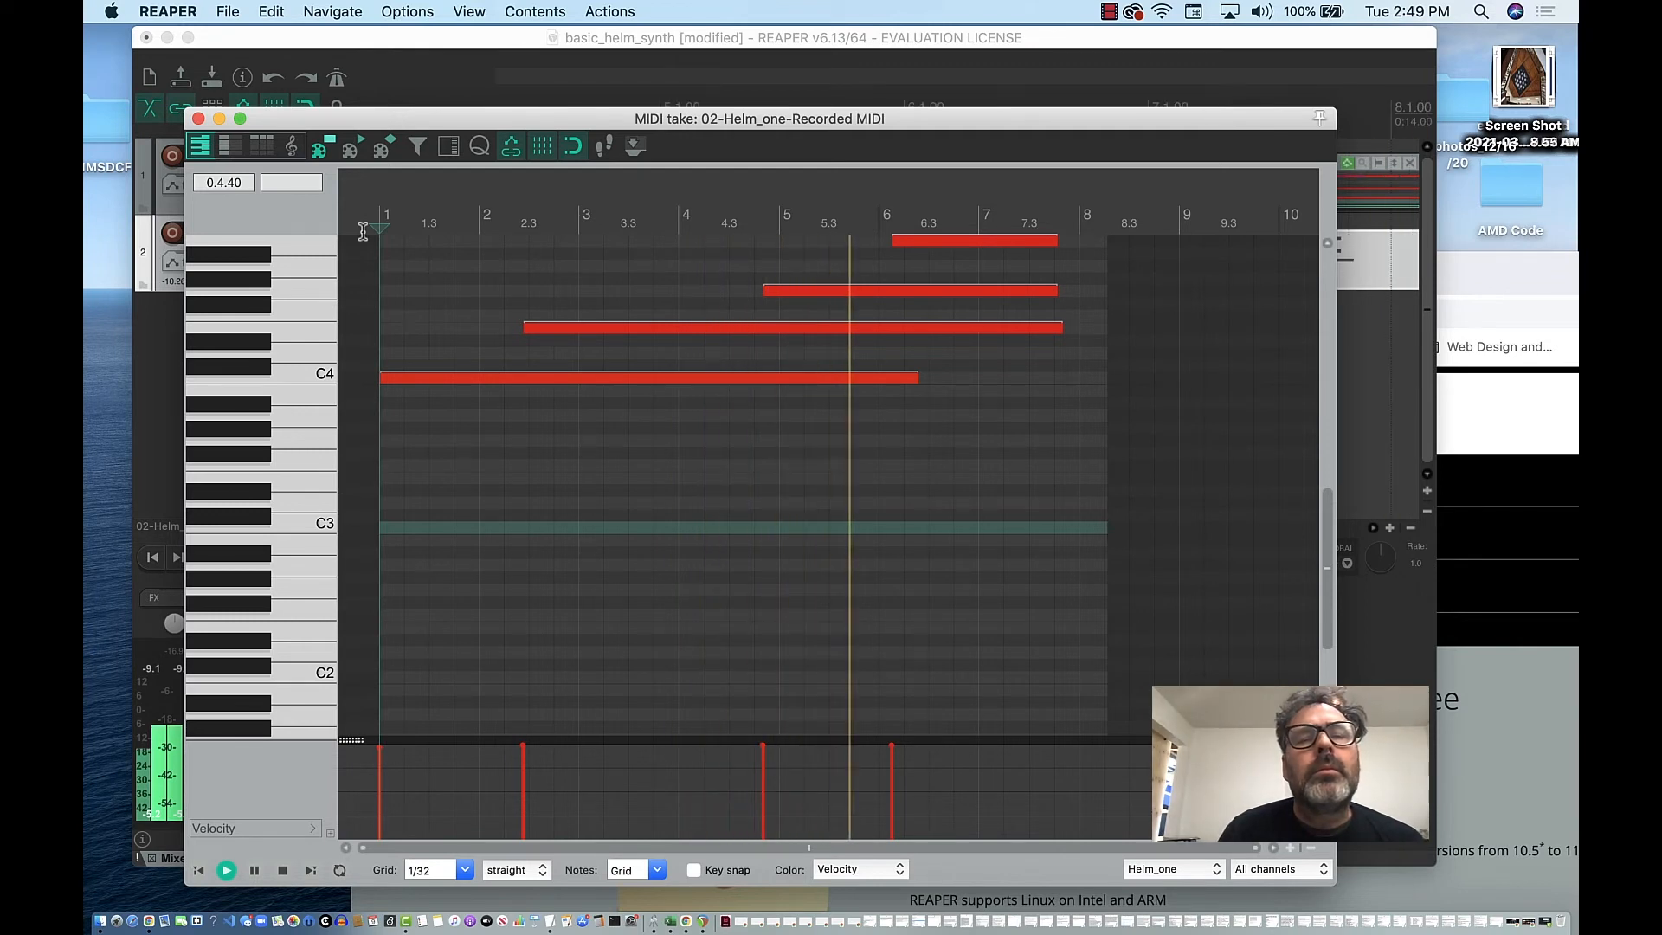
key(space)
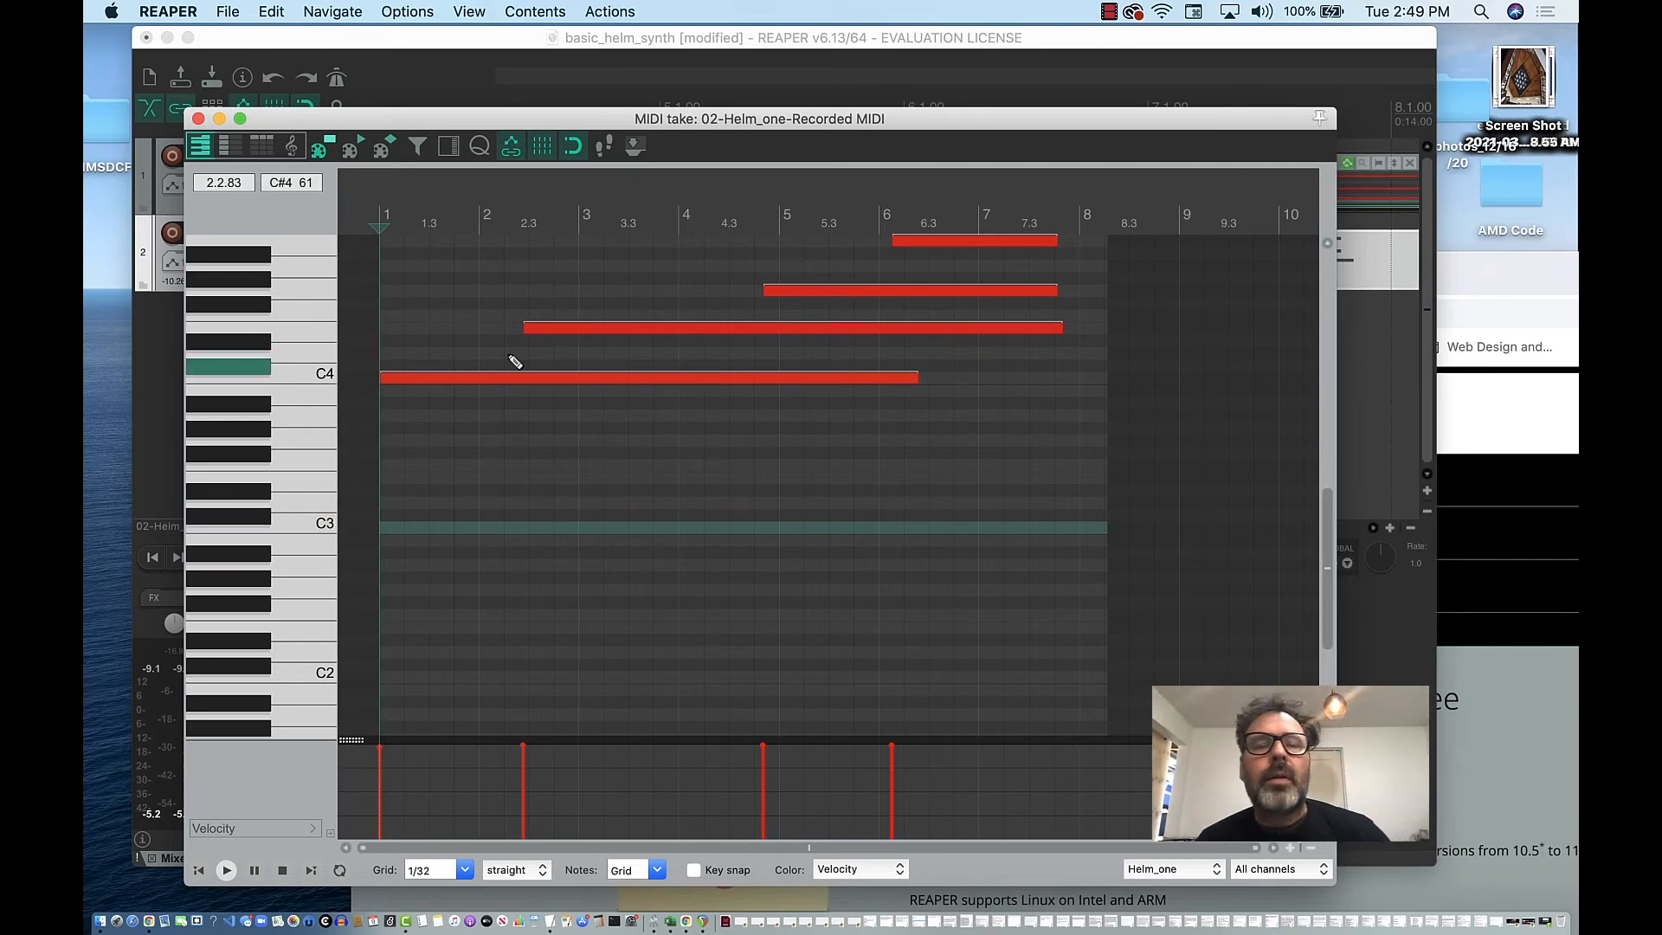
Duplicate the C4 note at measure 1 and place the copy an octave lower on C3
click(452, 383)
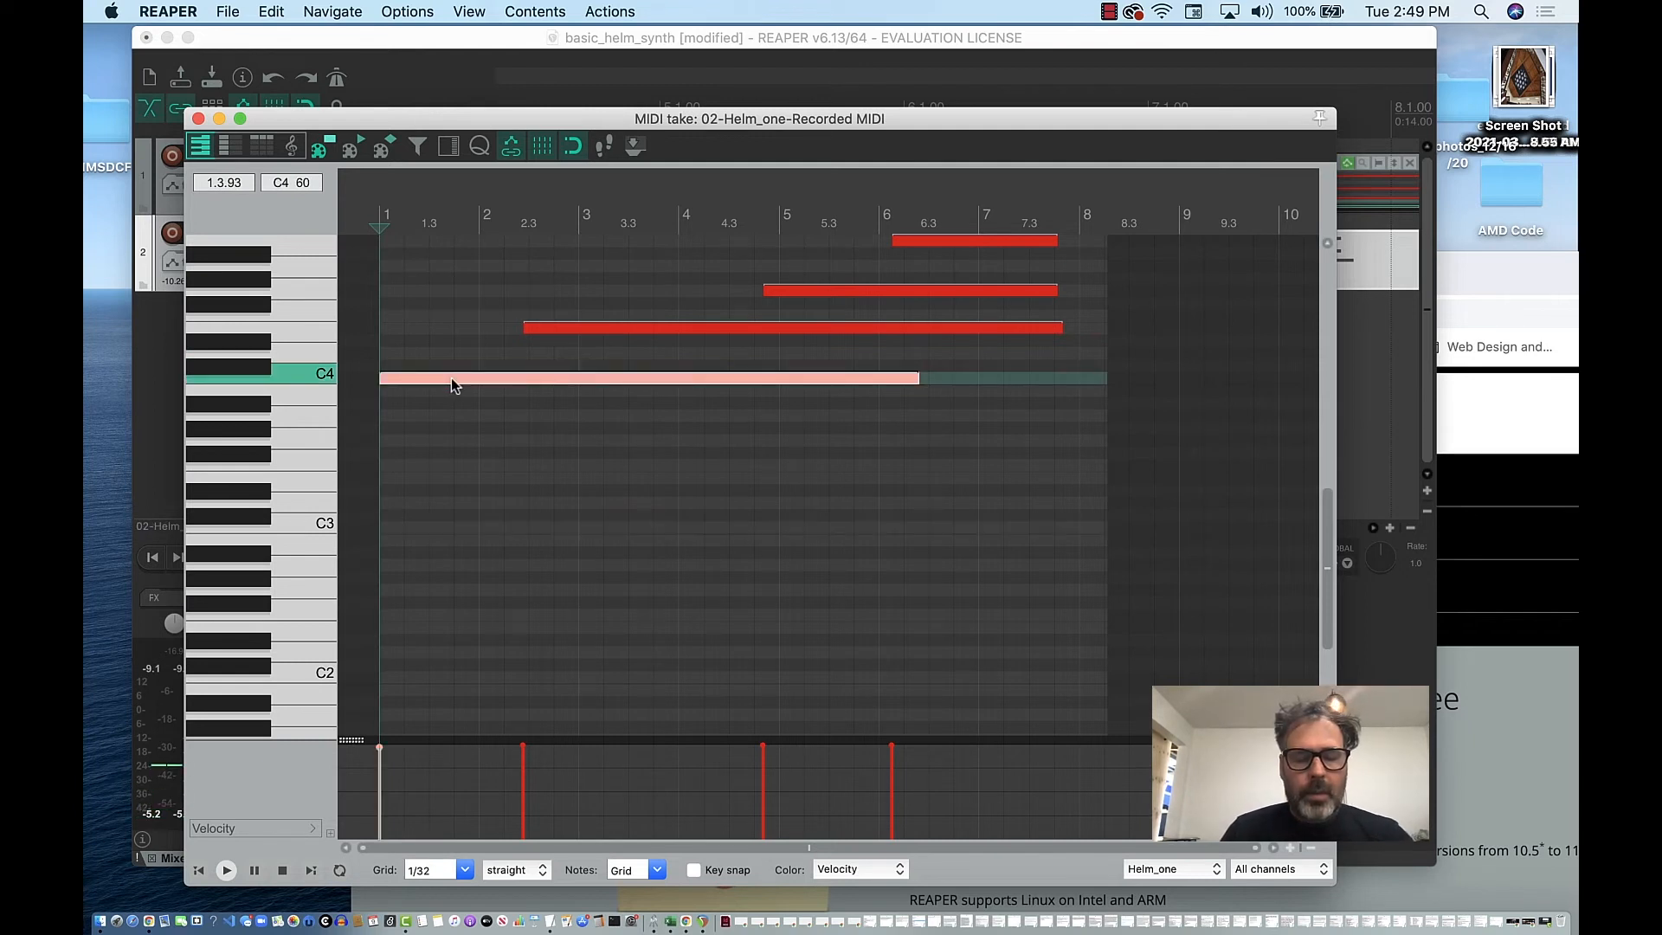
key(super+v)
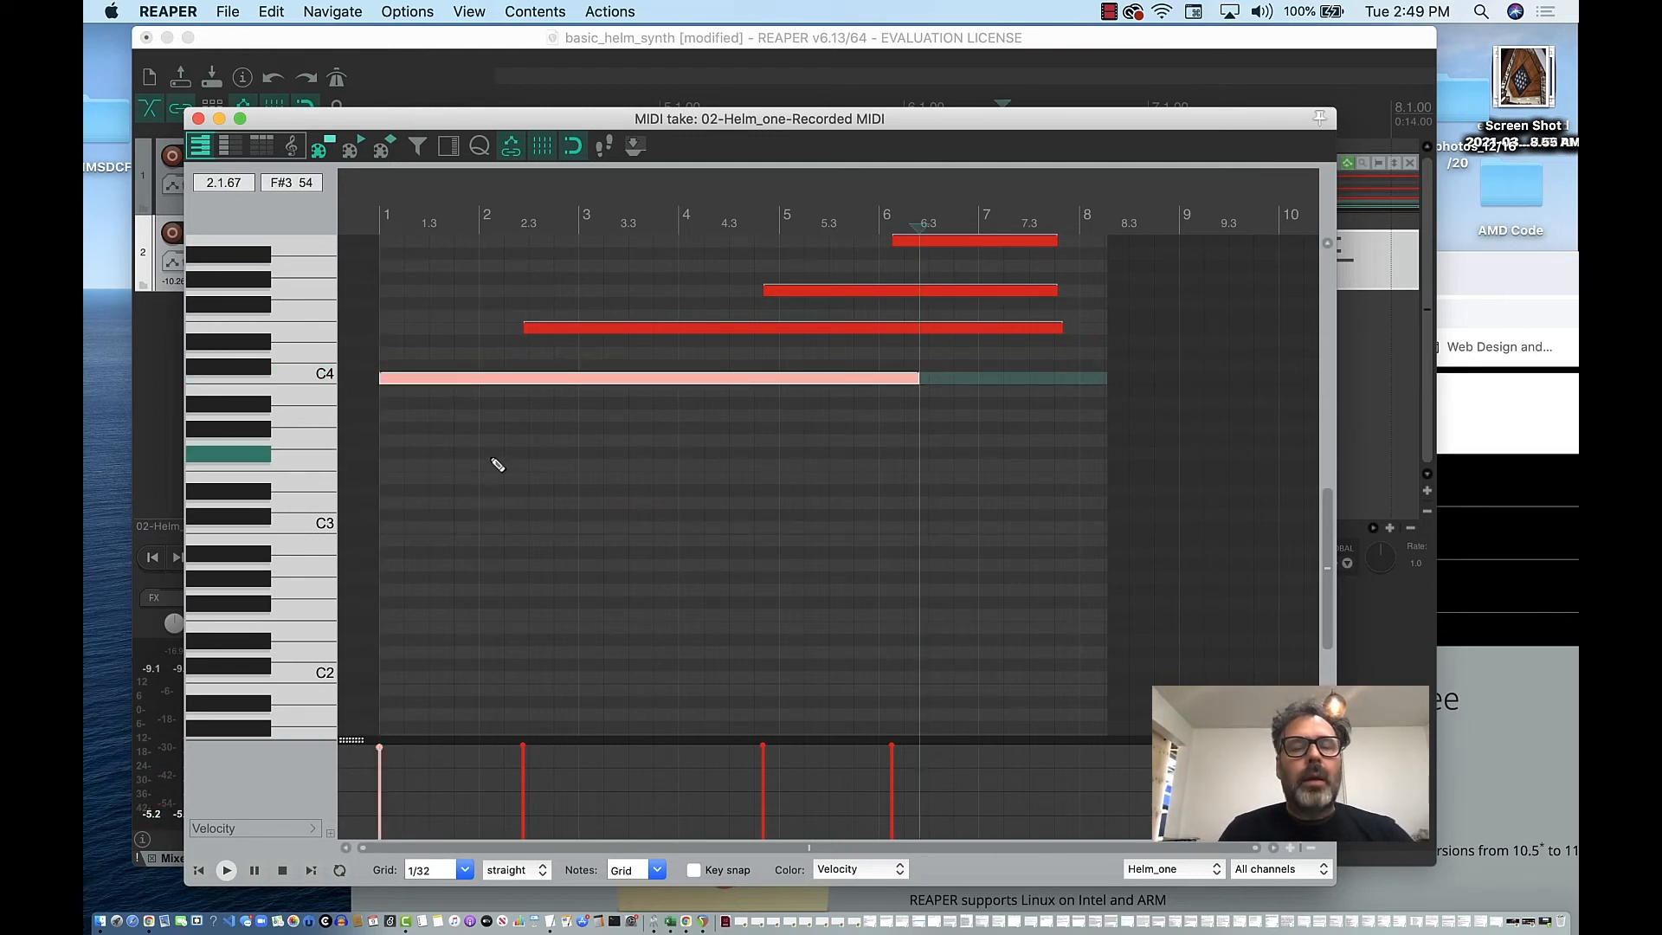
drag(564, 377, 558, 527)
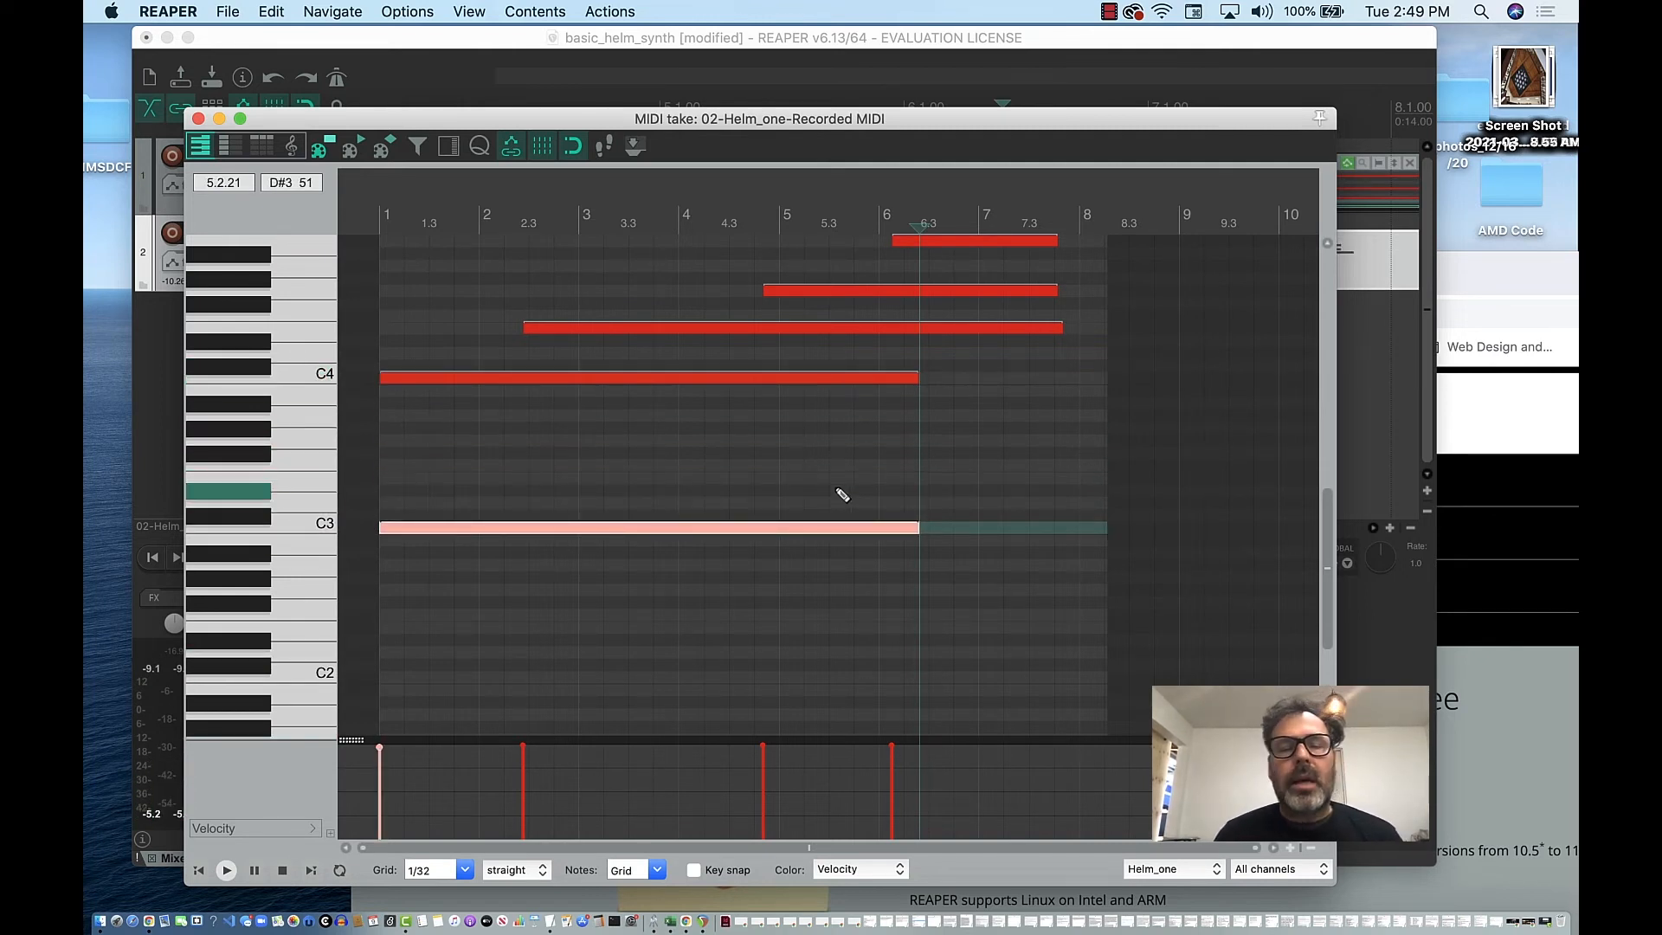
Move the edit cursor back to measure 1 and play the take to hear the added C3 note
key(space)
key(space)
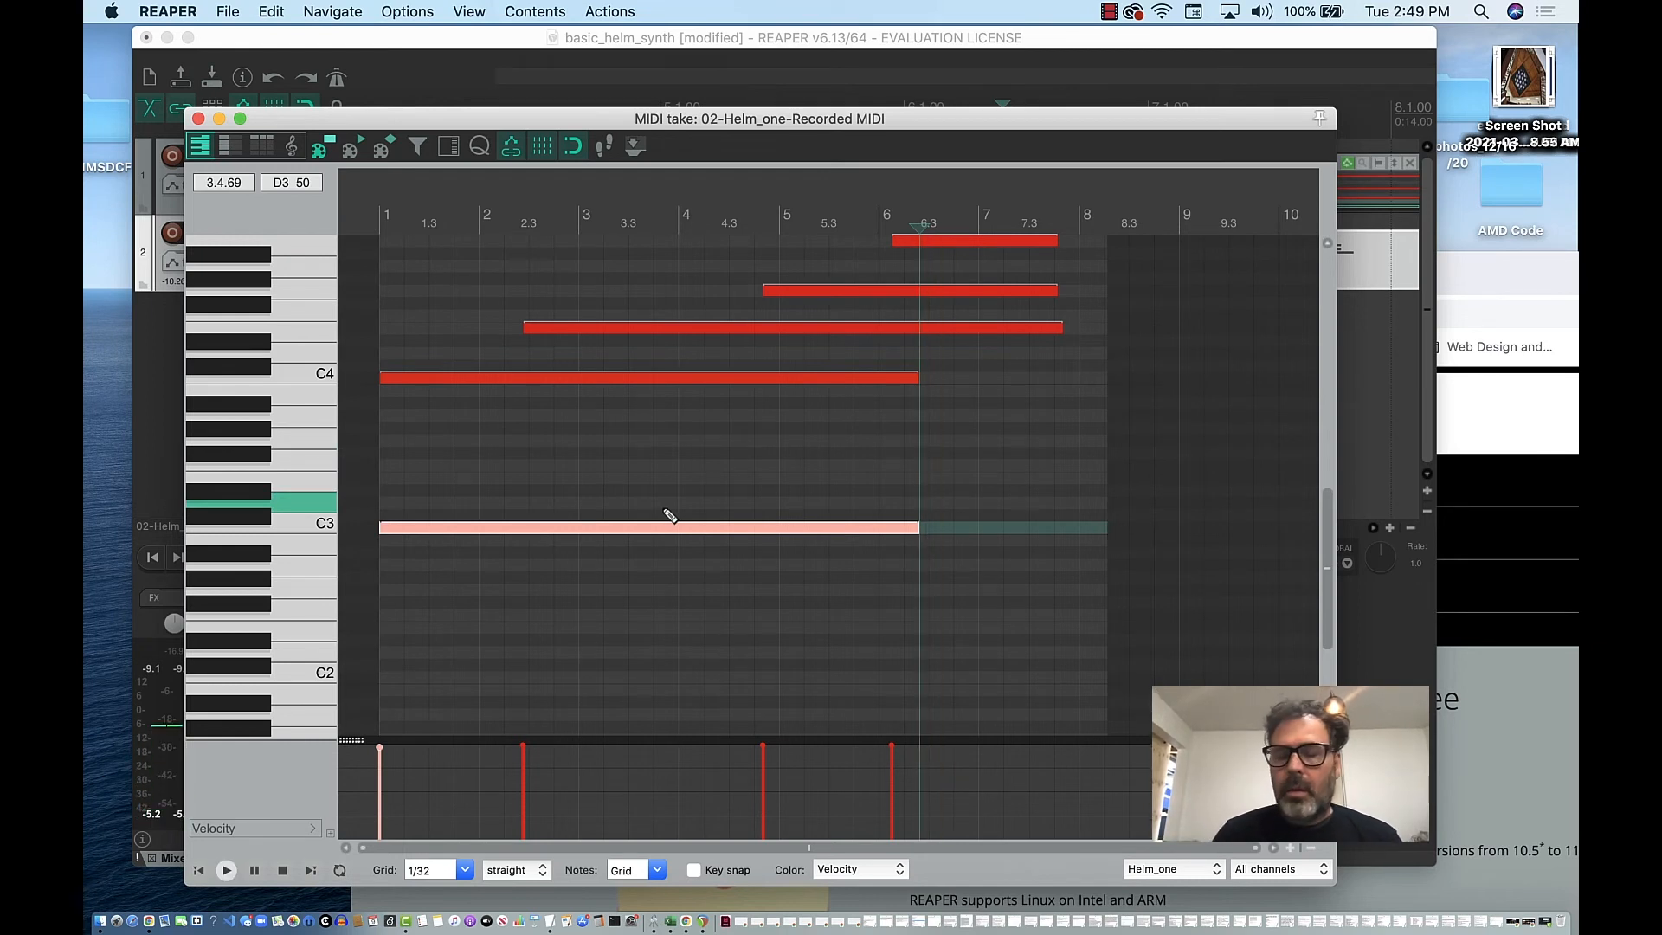
drag(919, 228, 697, 232)
drag(483, 243, 294, 244)
key(space)
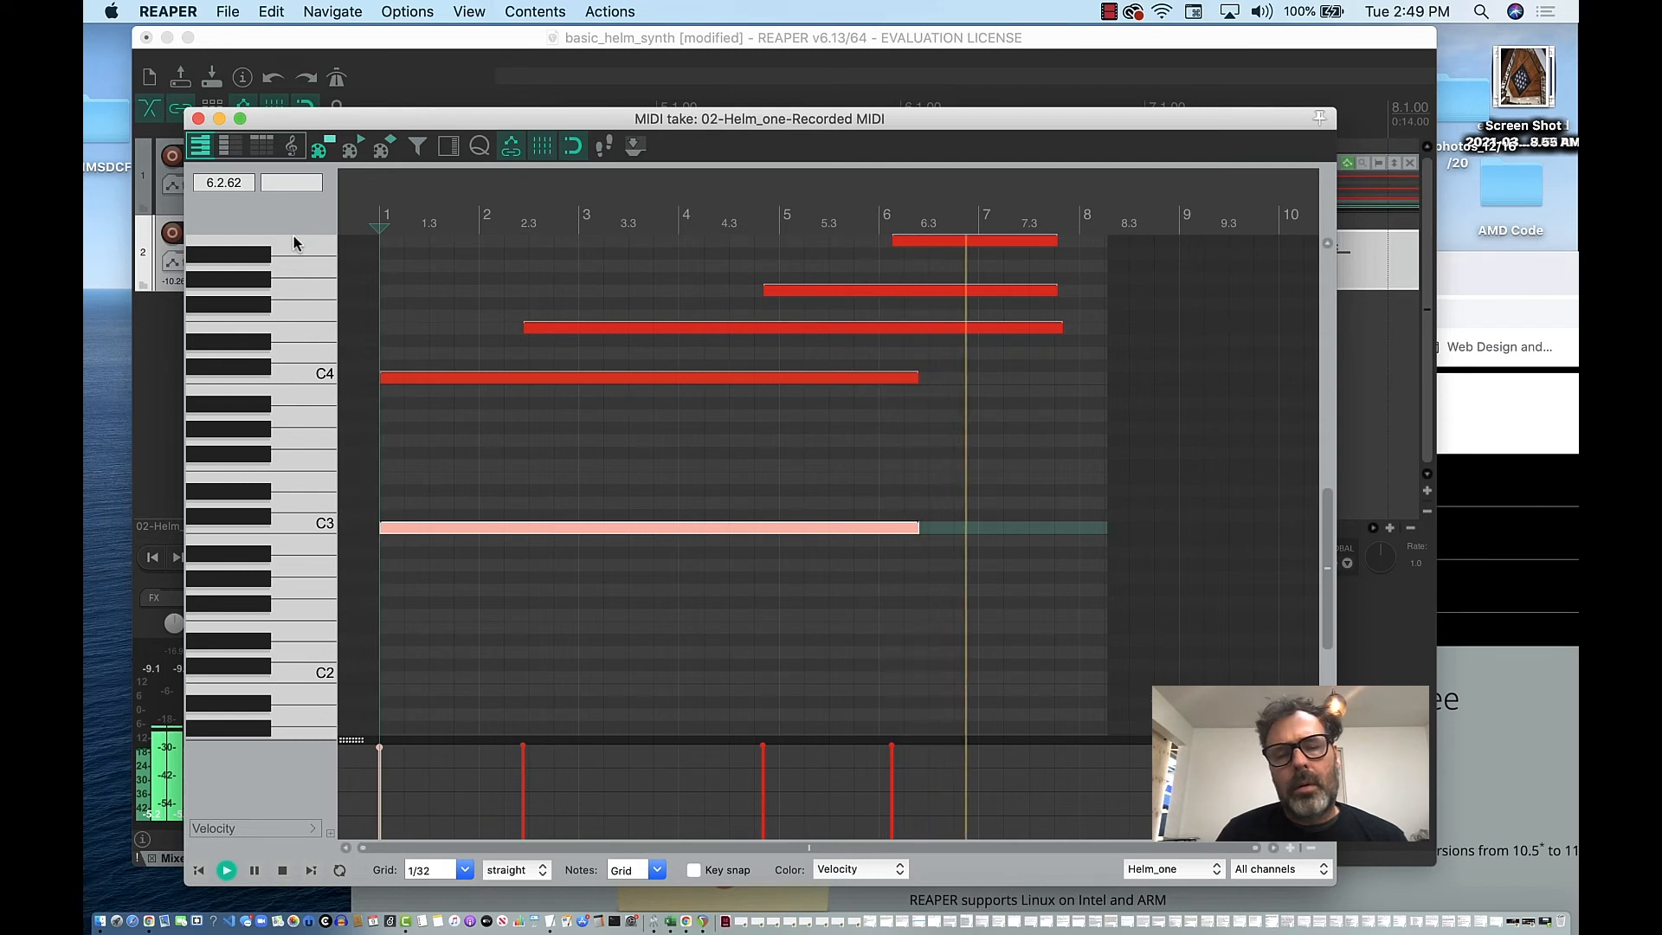
key(space)
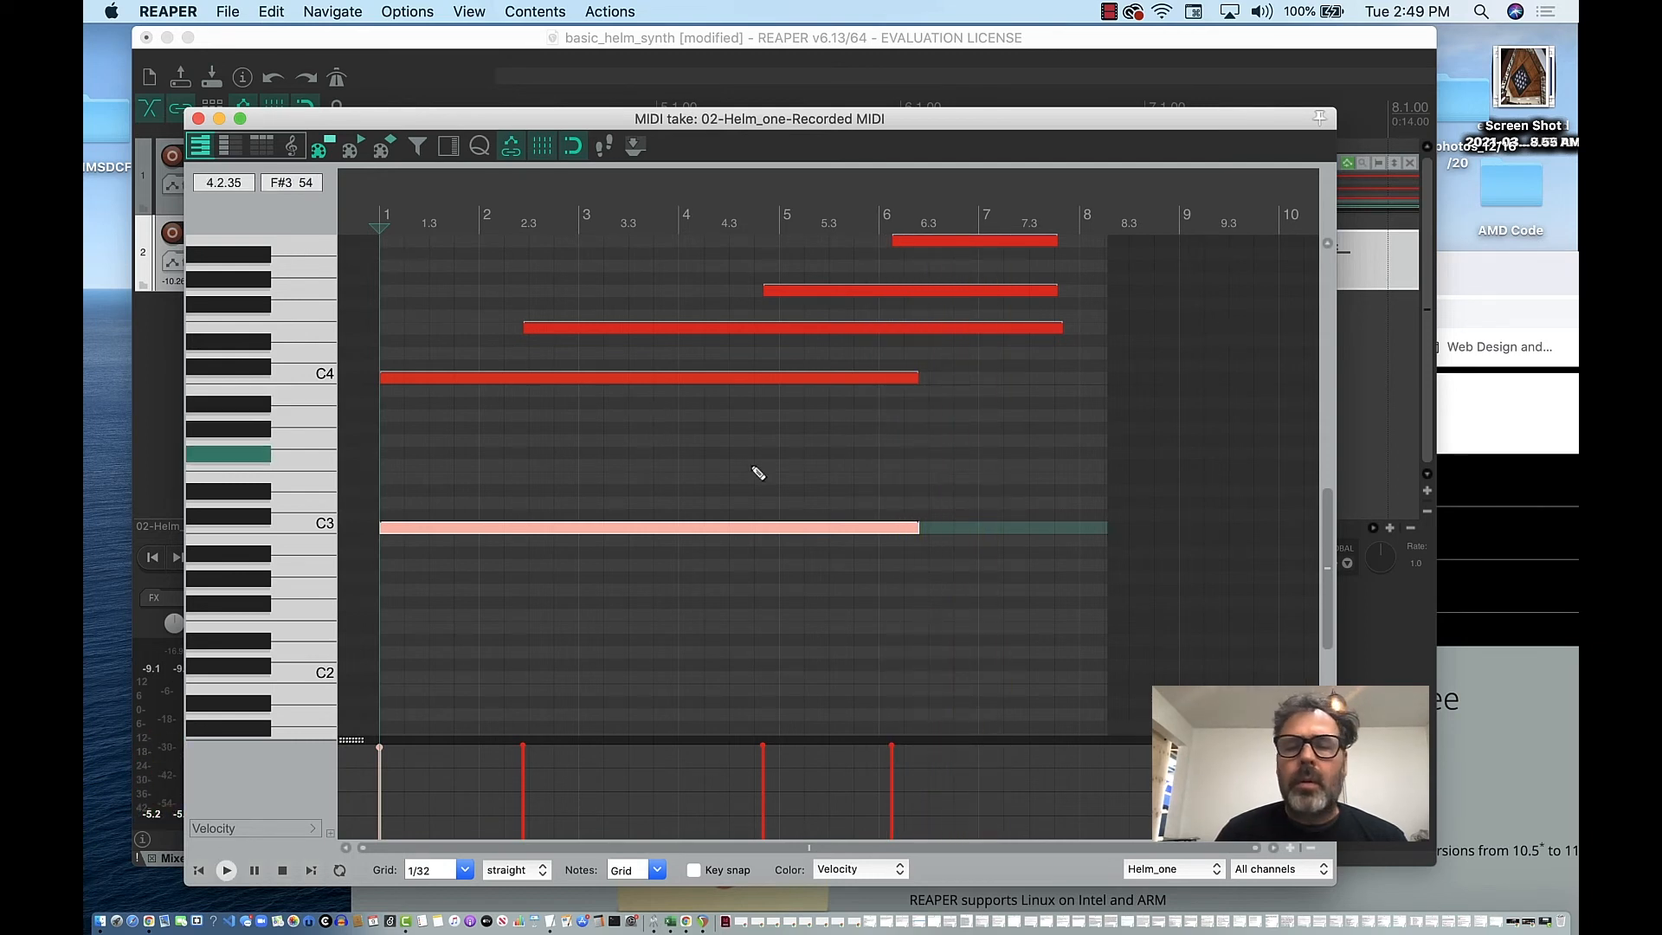
Save the basic_helm_synth project with the edited Helm_one notes
scroll(860, 587, down, 2)
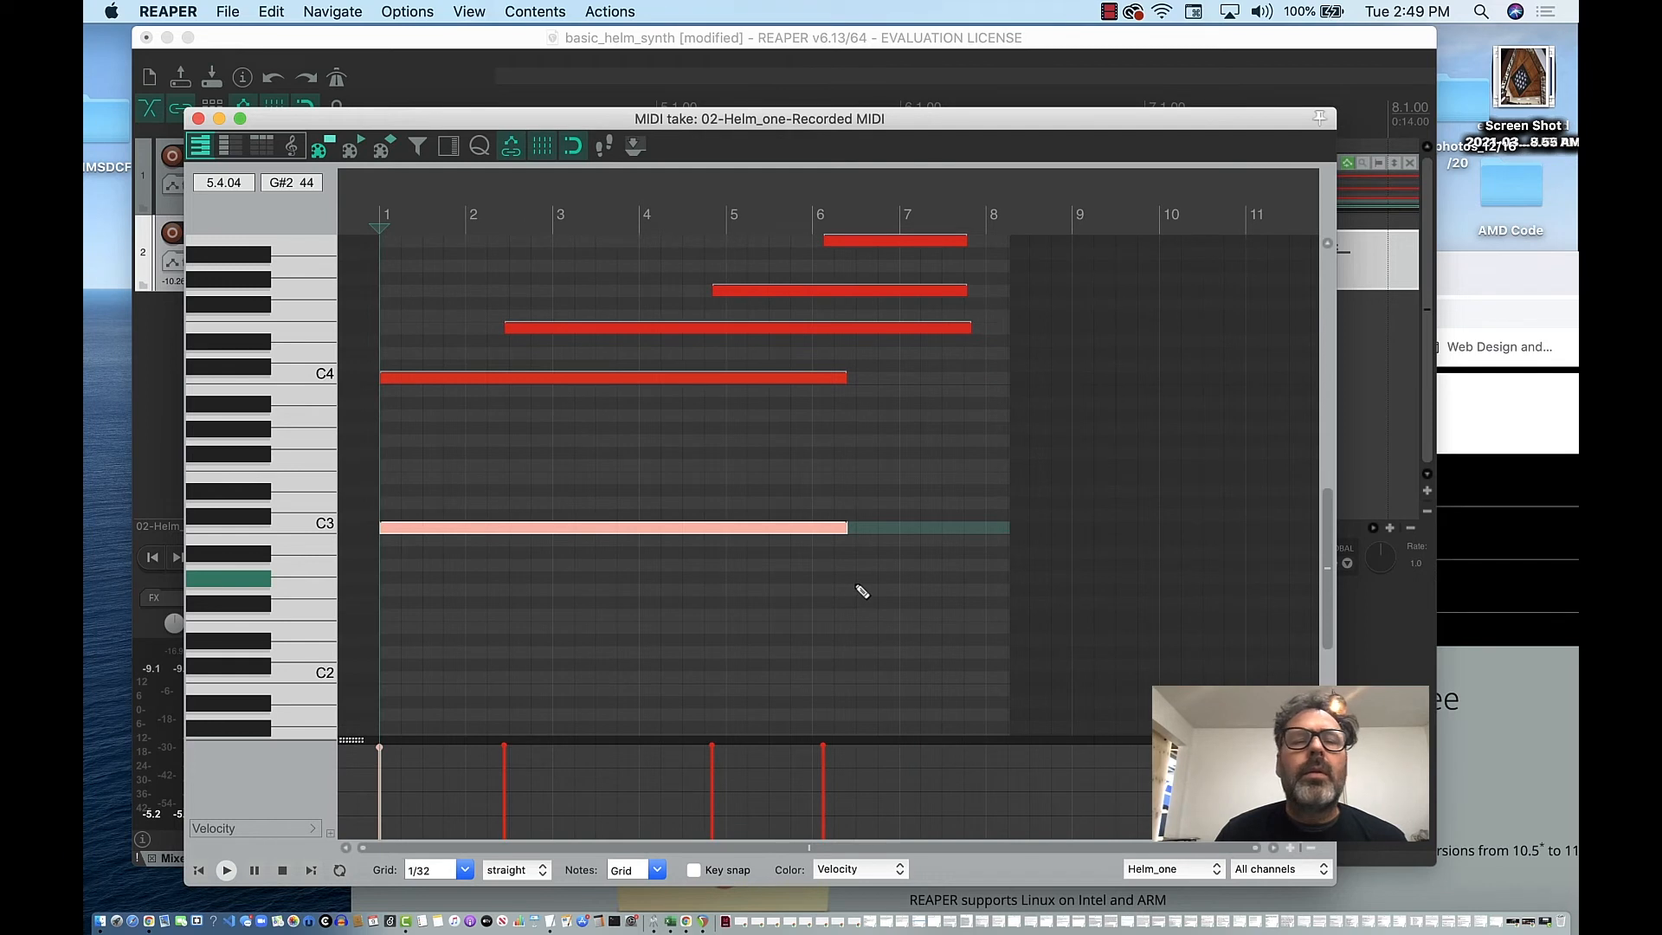
click(219, 8)
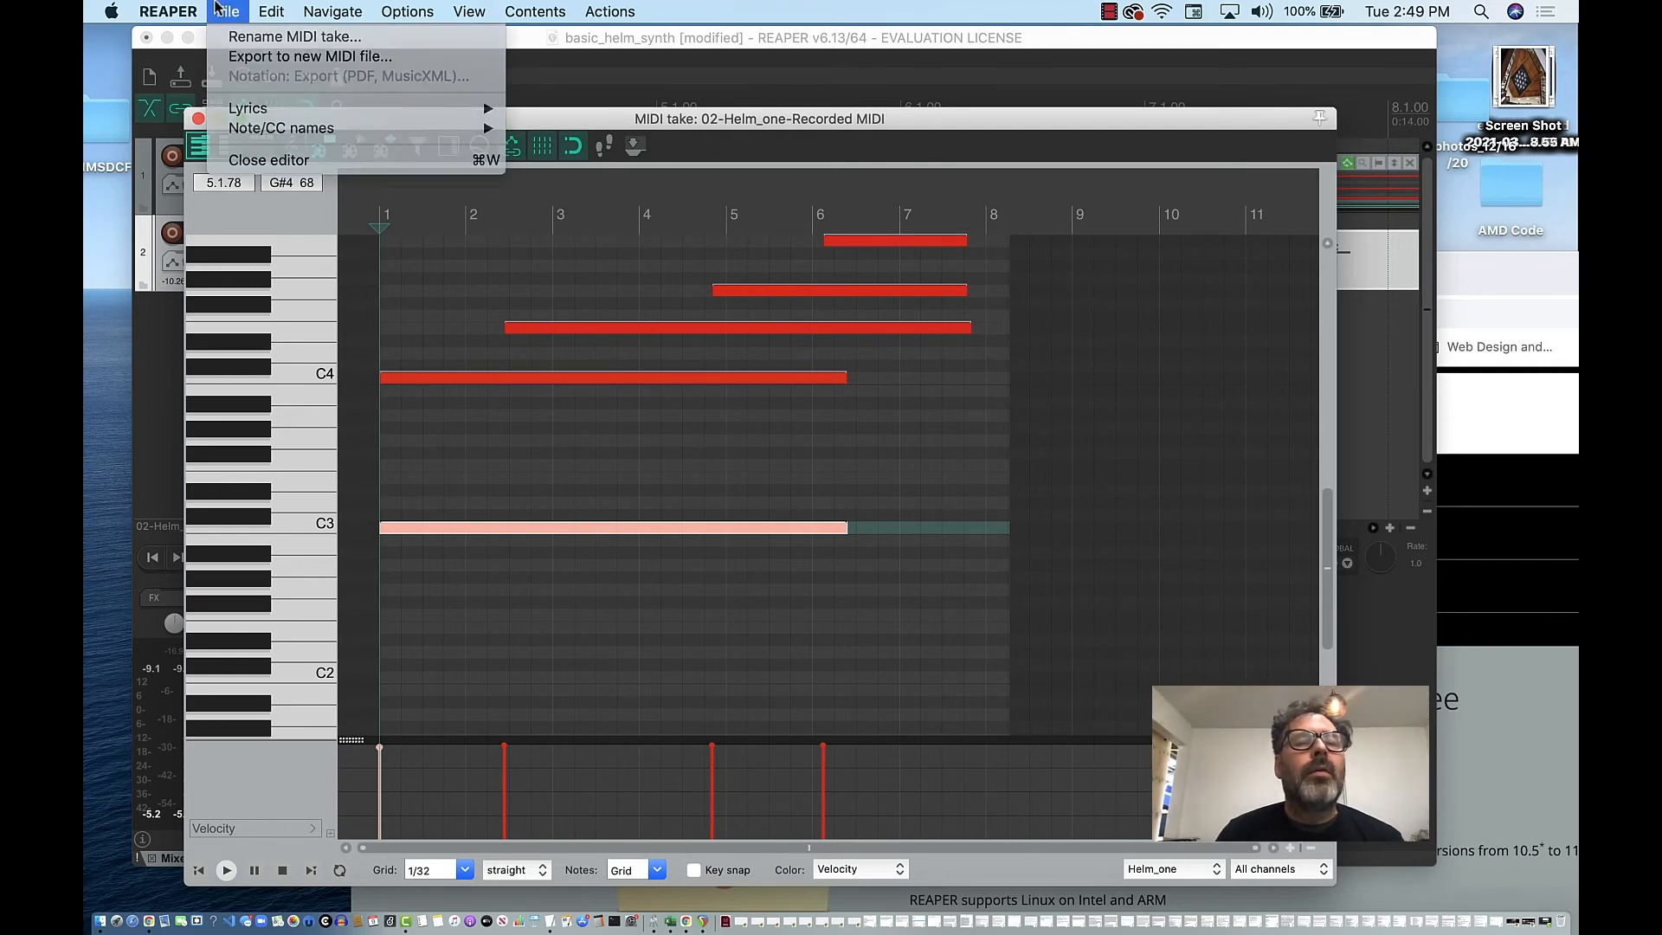
click(218, 9)
key(super+s)
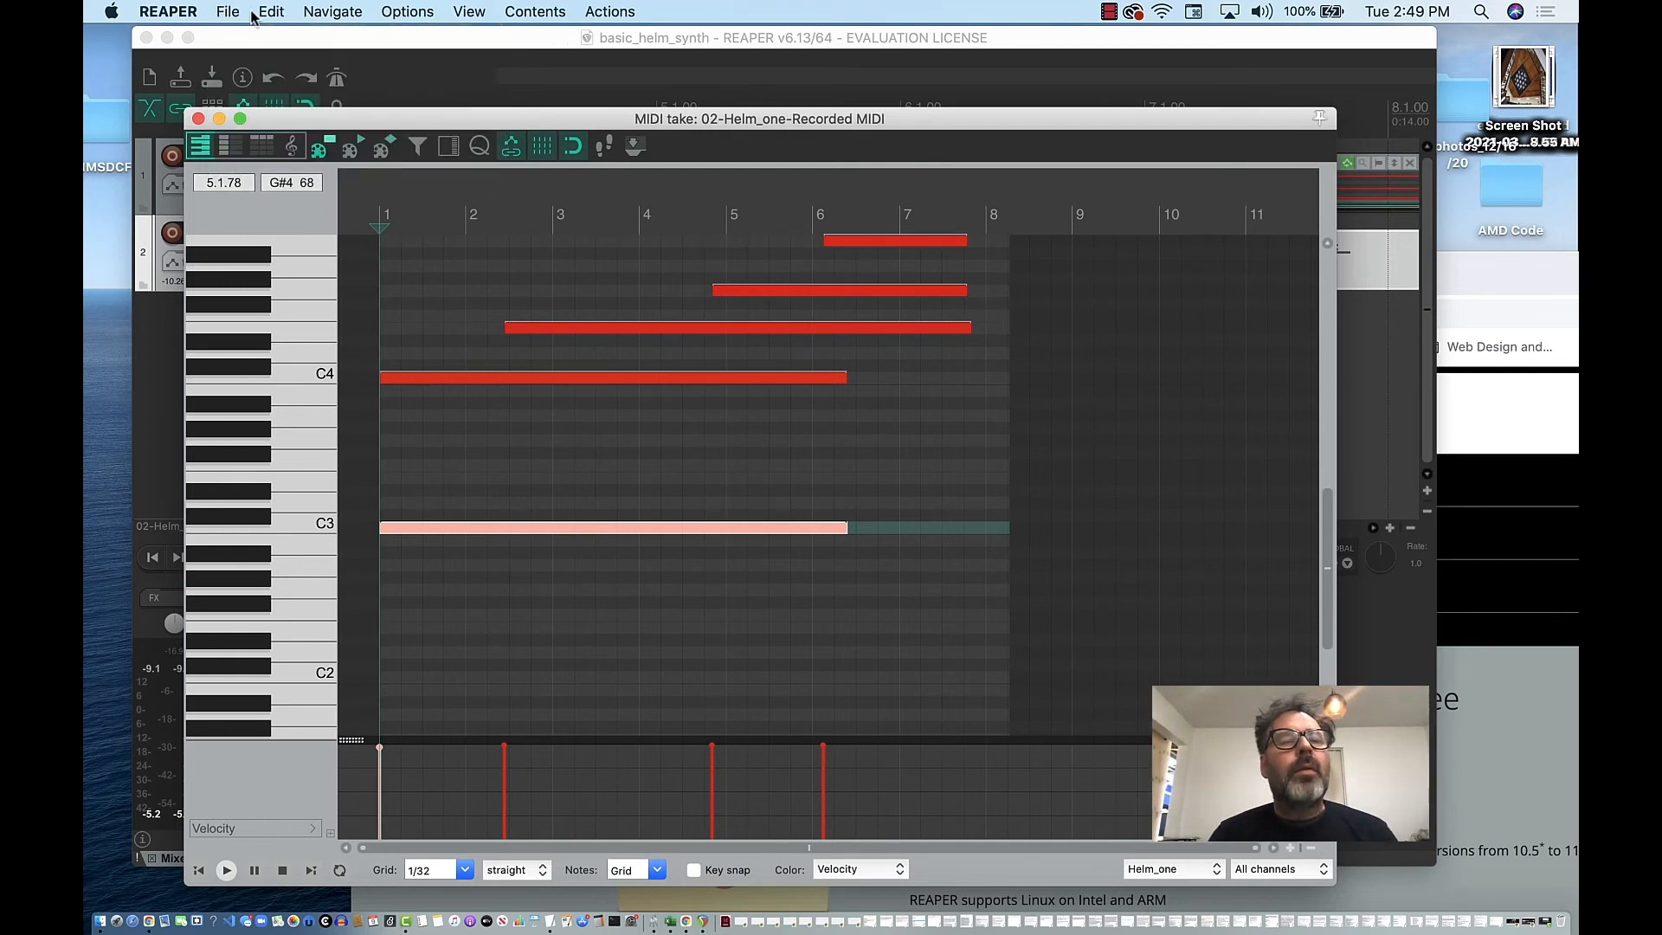
Rearrange the MIDI editor, virtual MIDI keyboard and main project window so the tracks, transport and mixer are uncovered
drag(279, 122, 561, 417)
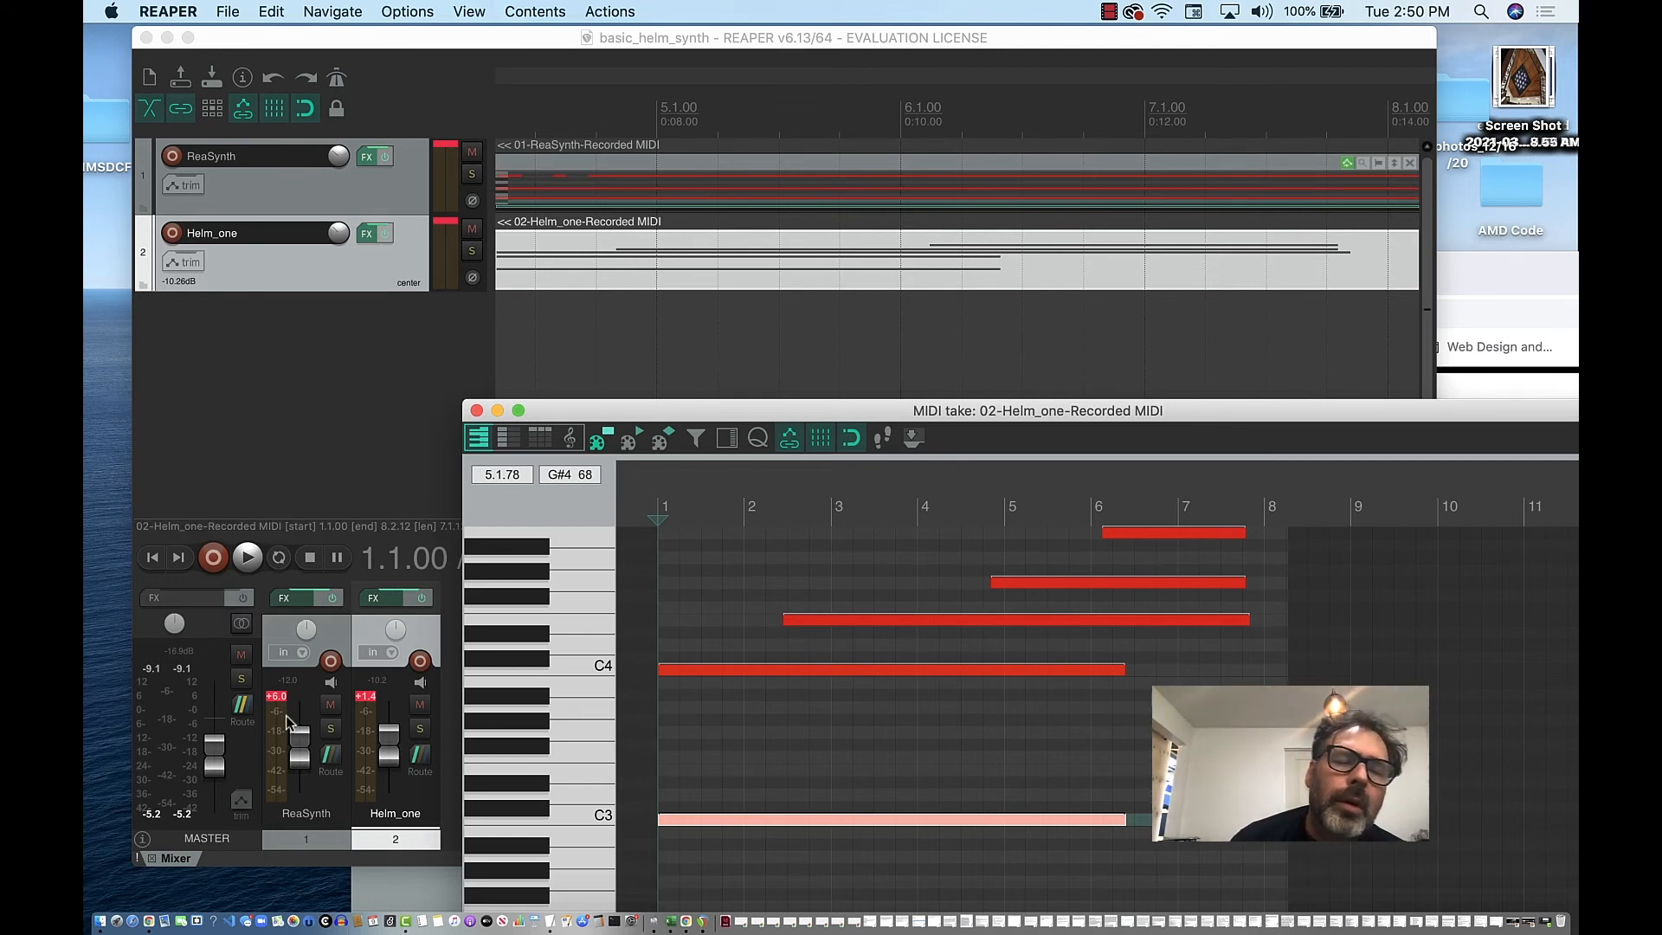
drag(569, 422, 1000, 443)
click(617, 640)
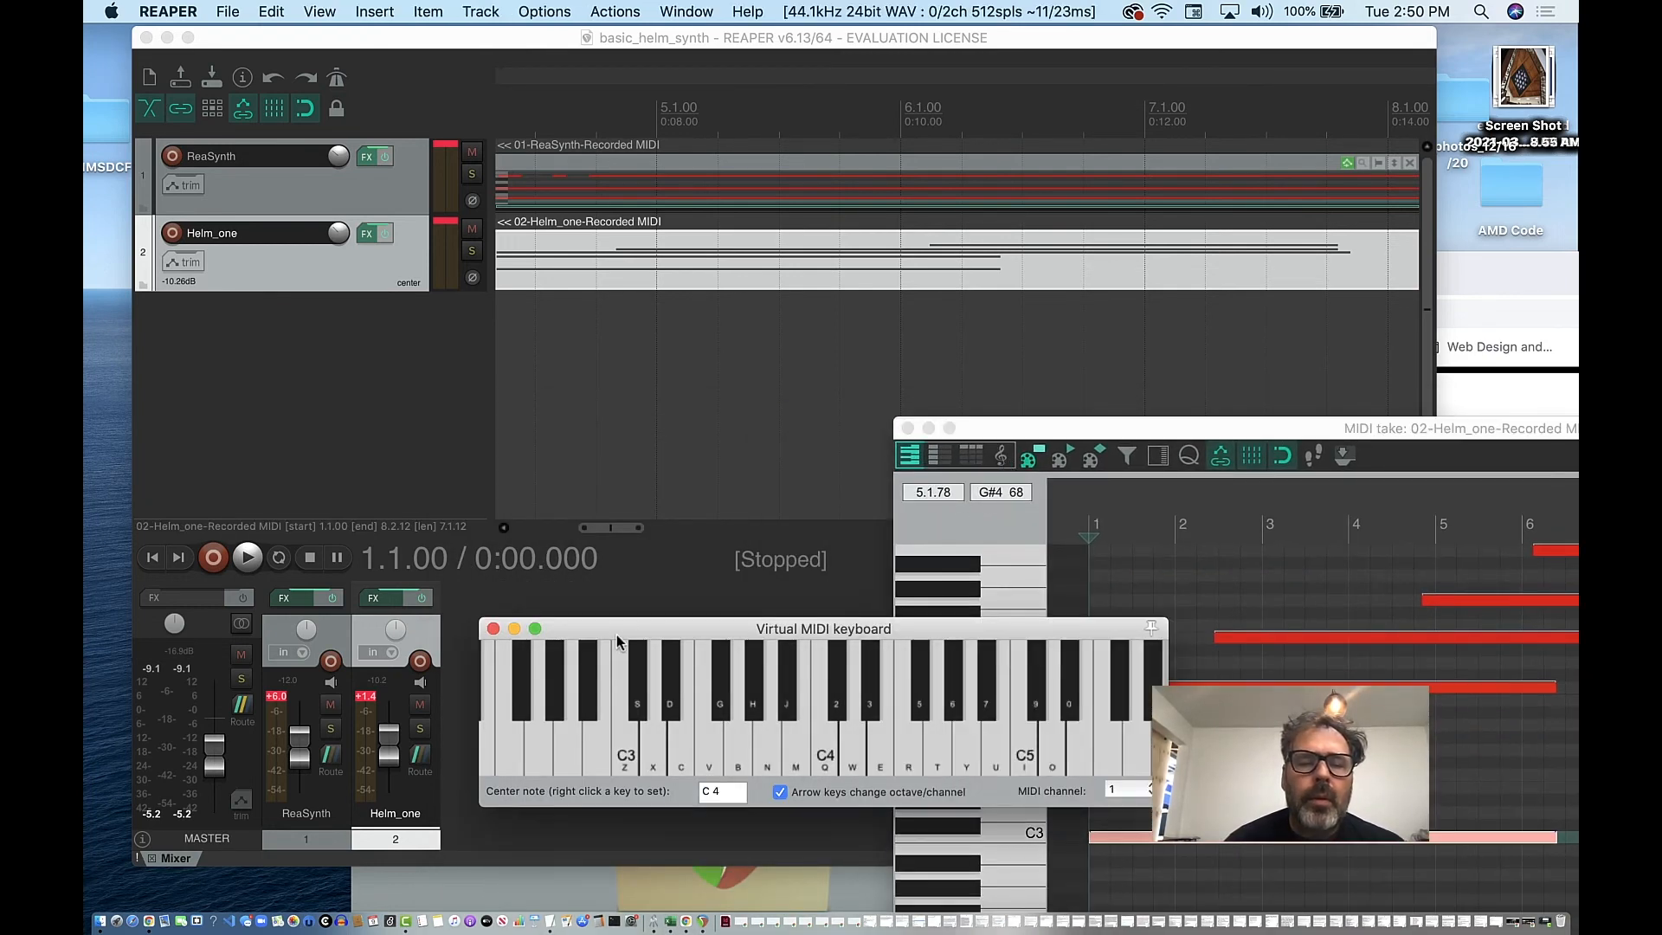
drag(617, 641, 612, 832)
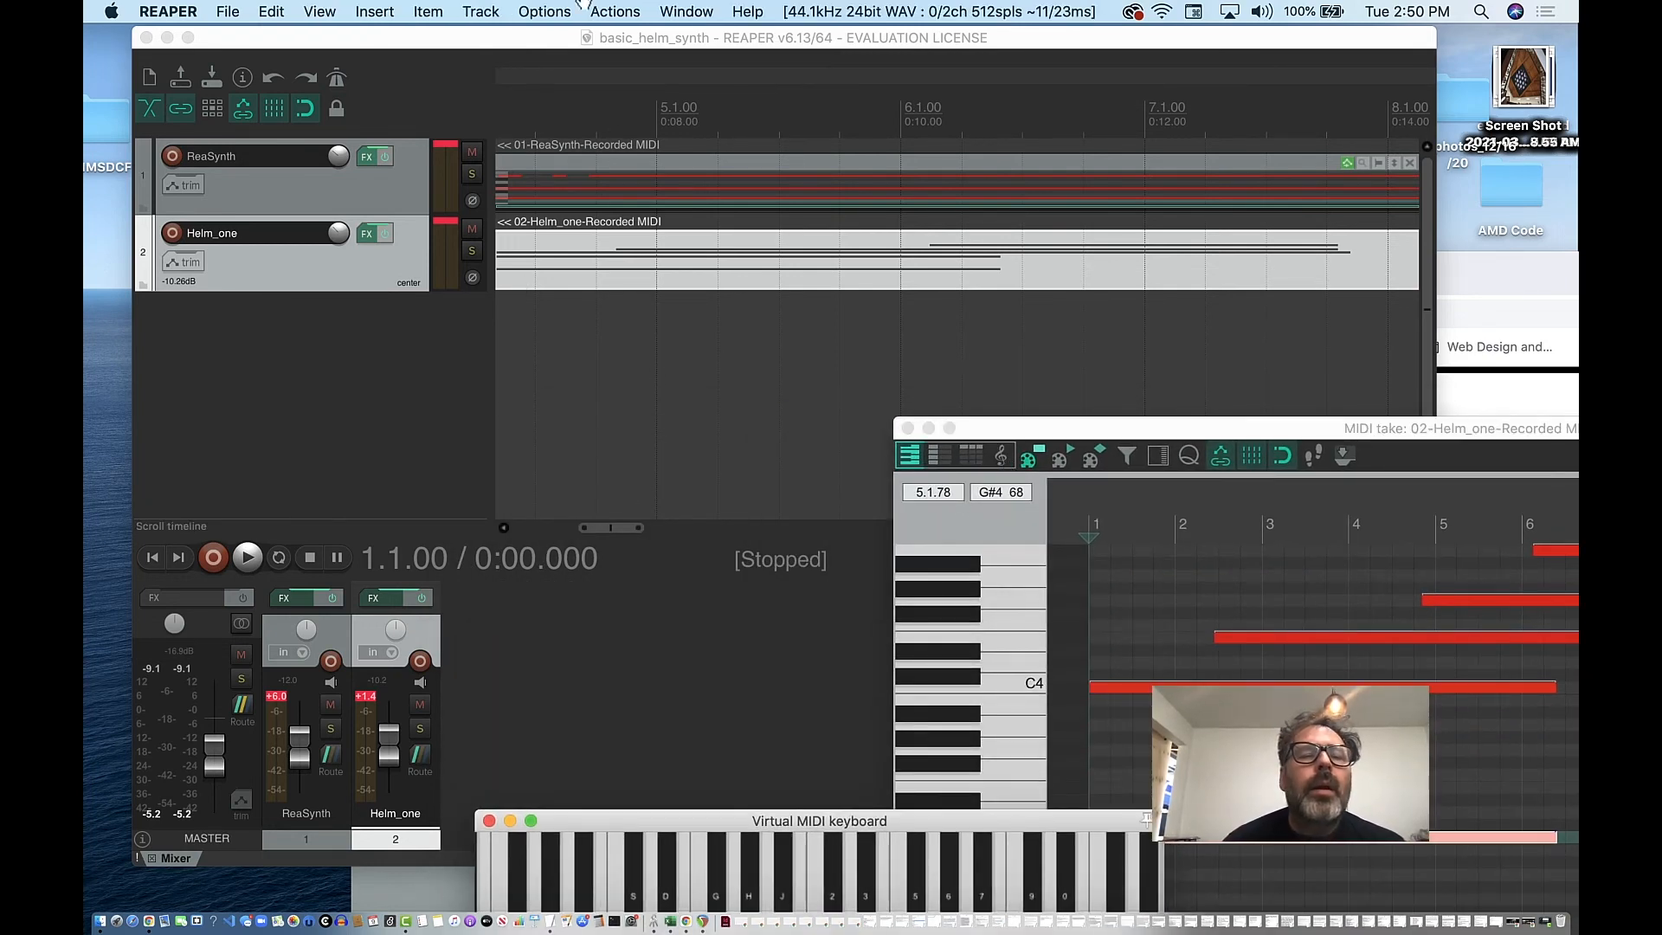
click(554, 97)
drag(530, 44, 489, 44)
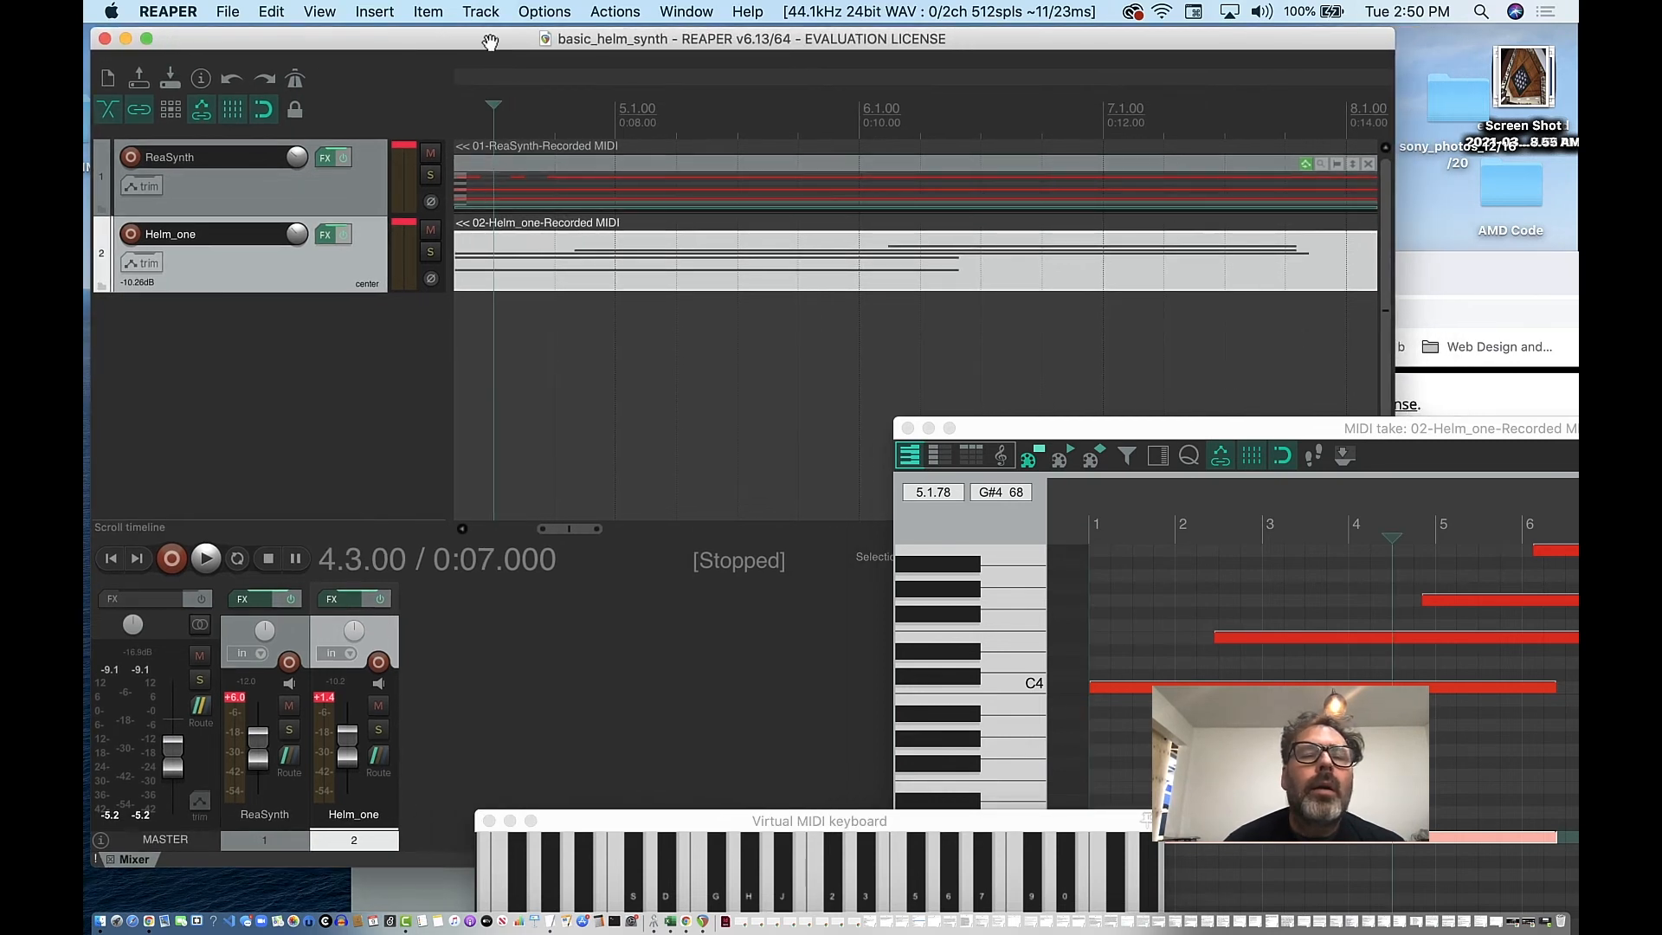
Place the edit cursor at 3.3.00 and zoom the timeline until both recorded MIDI items fit in view
drag(493, 108, 435, 113)
click(554, 258)
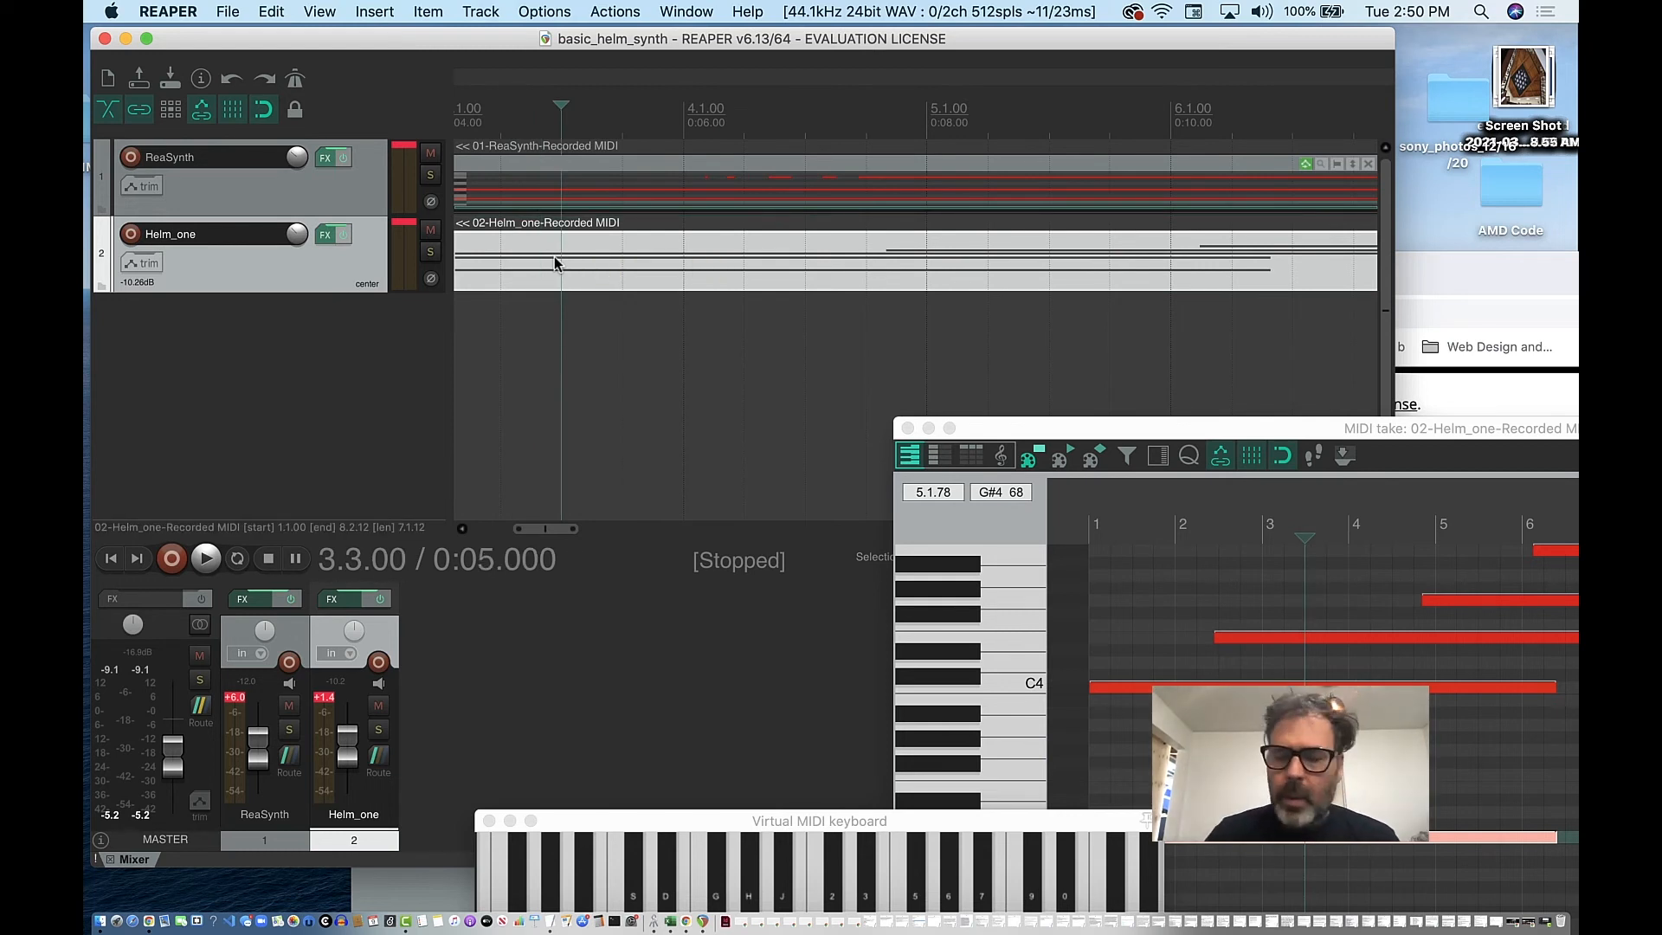
scroll(556, 260, up, 3)
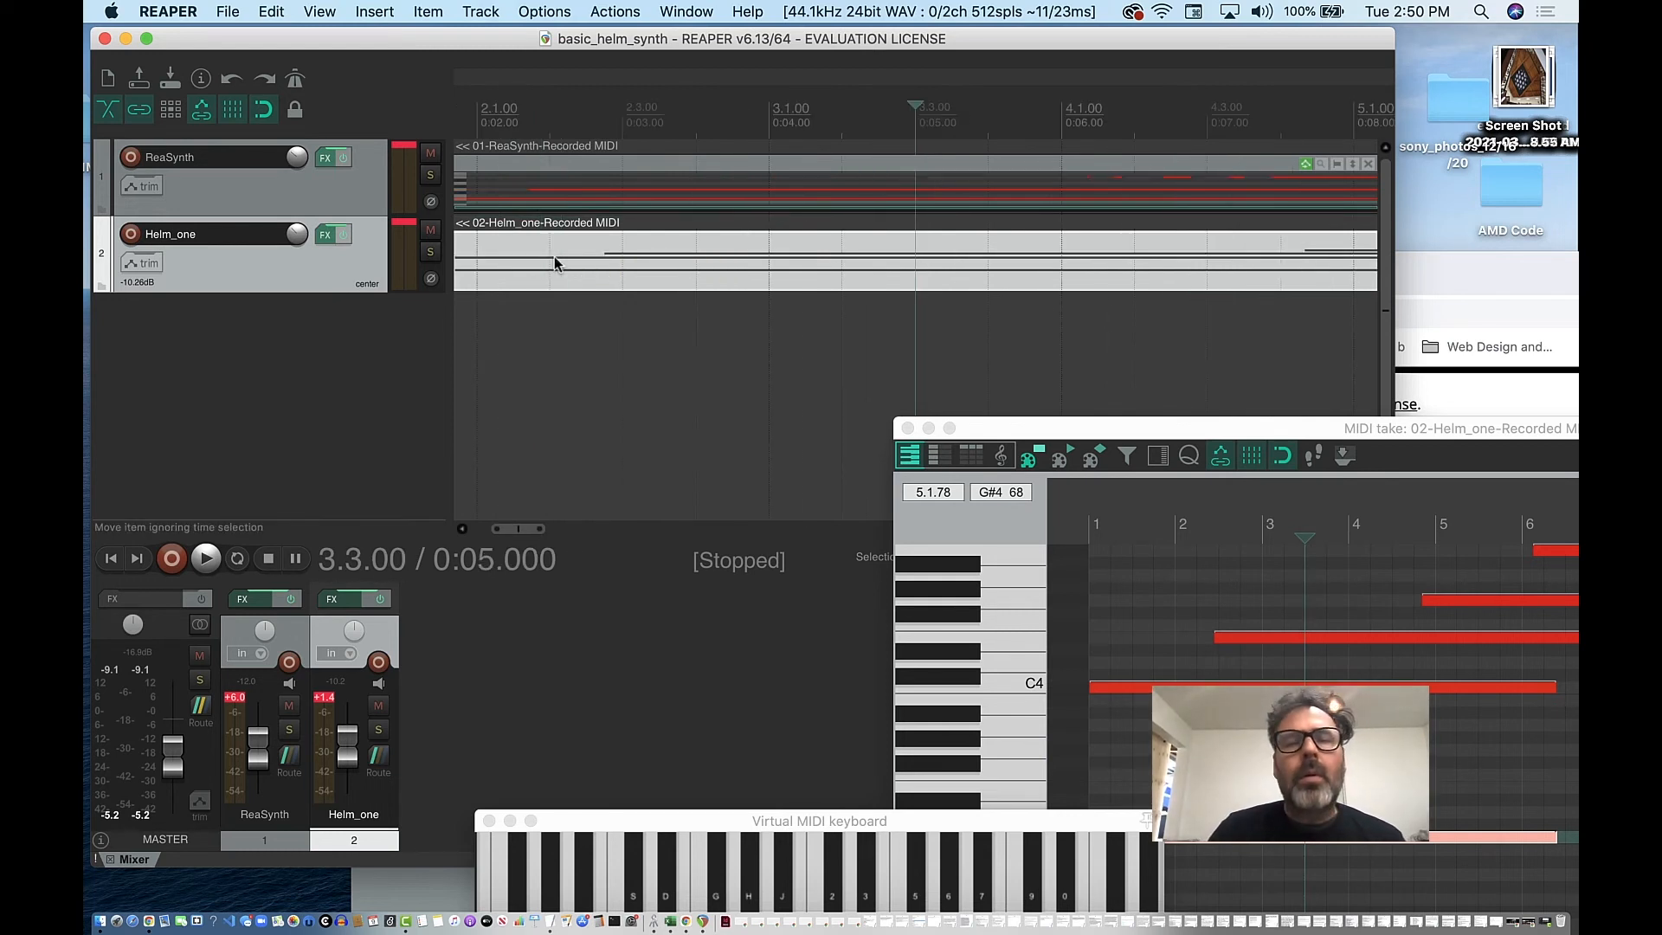
scroll(554, 258, down, 4)
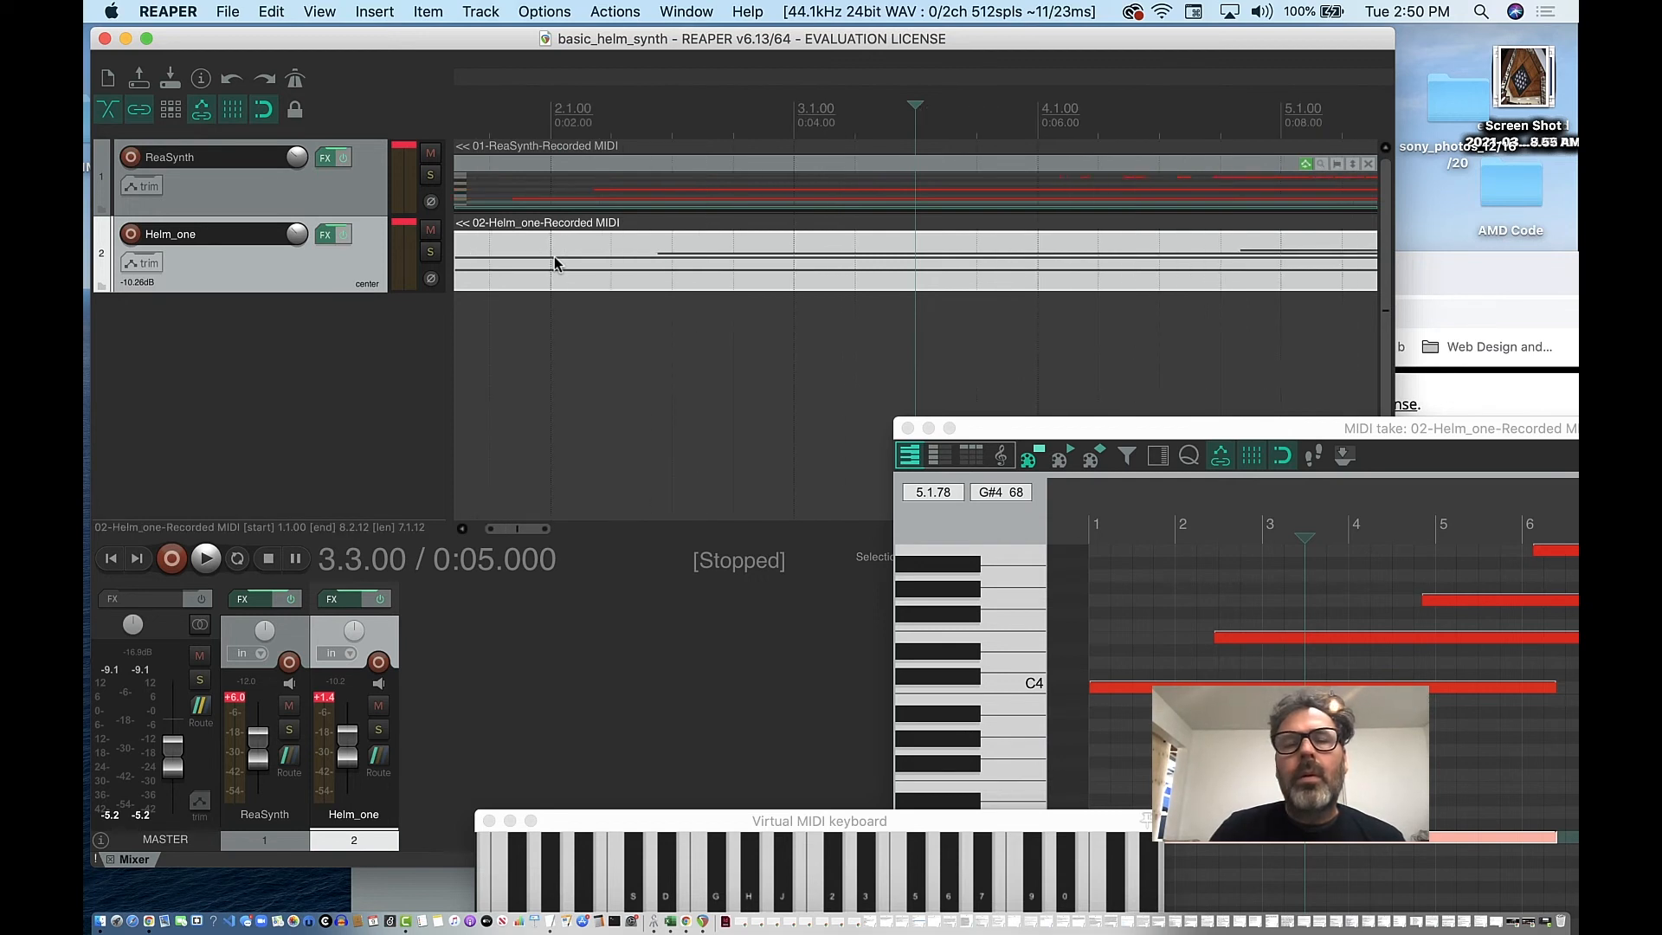
scroll(554, 256, down, 4)
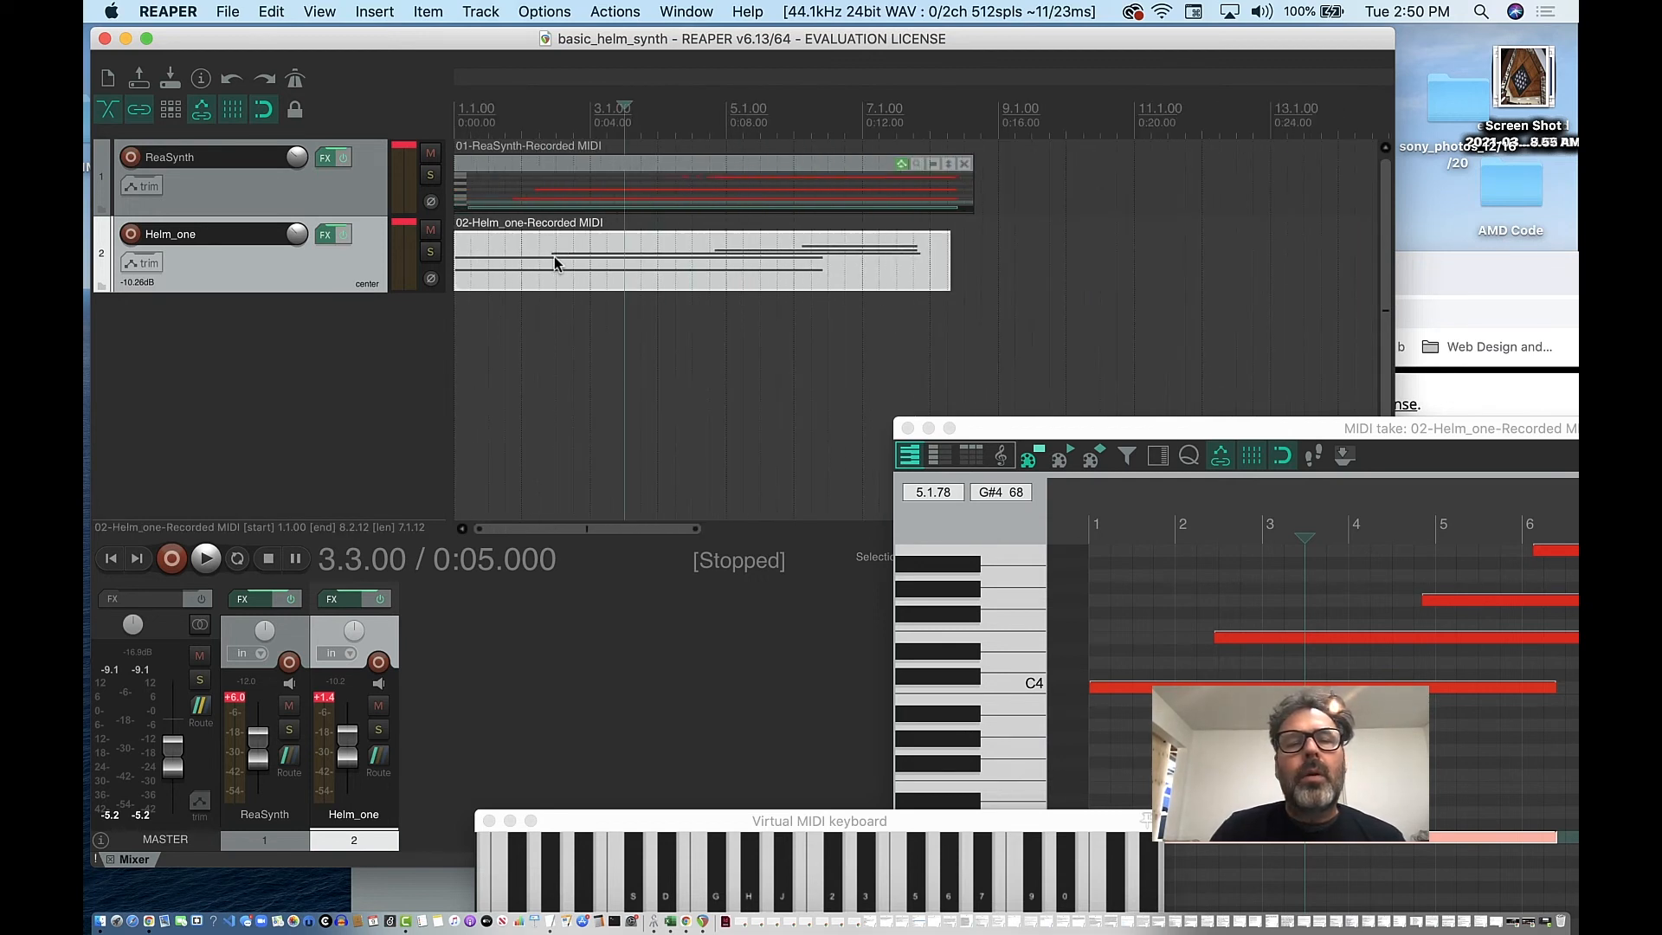
scroll(554, 256, up, 4)
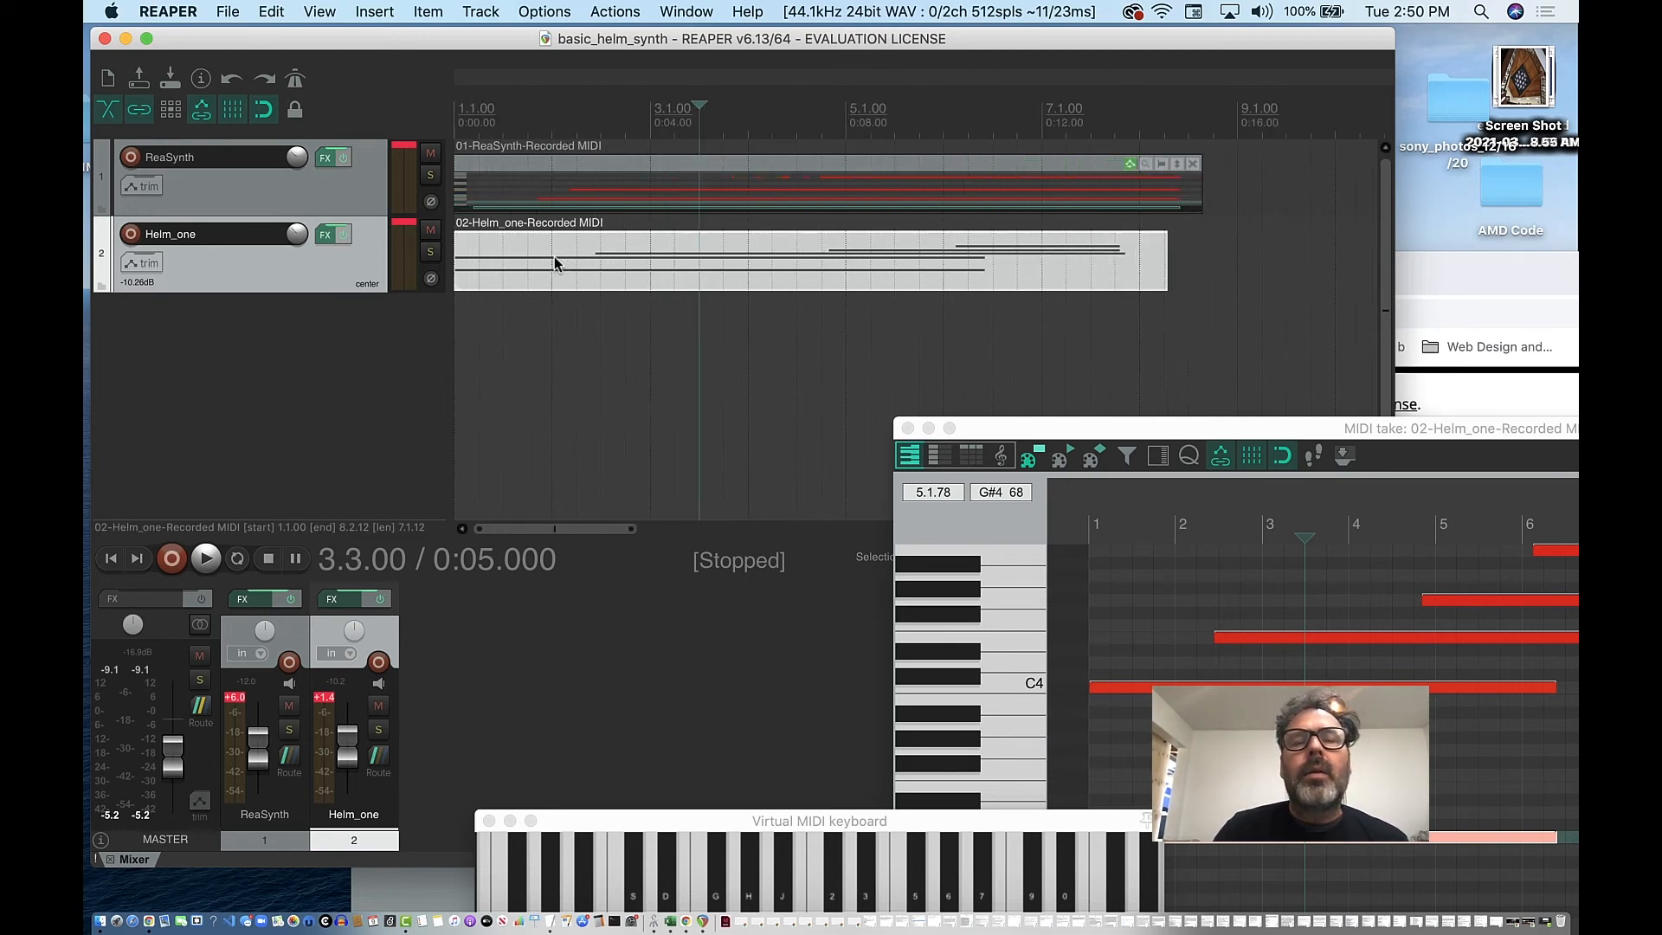
scroll(554, 256, up, 1)
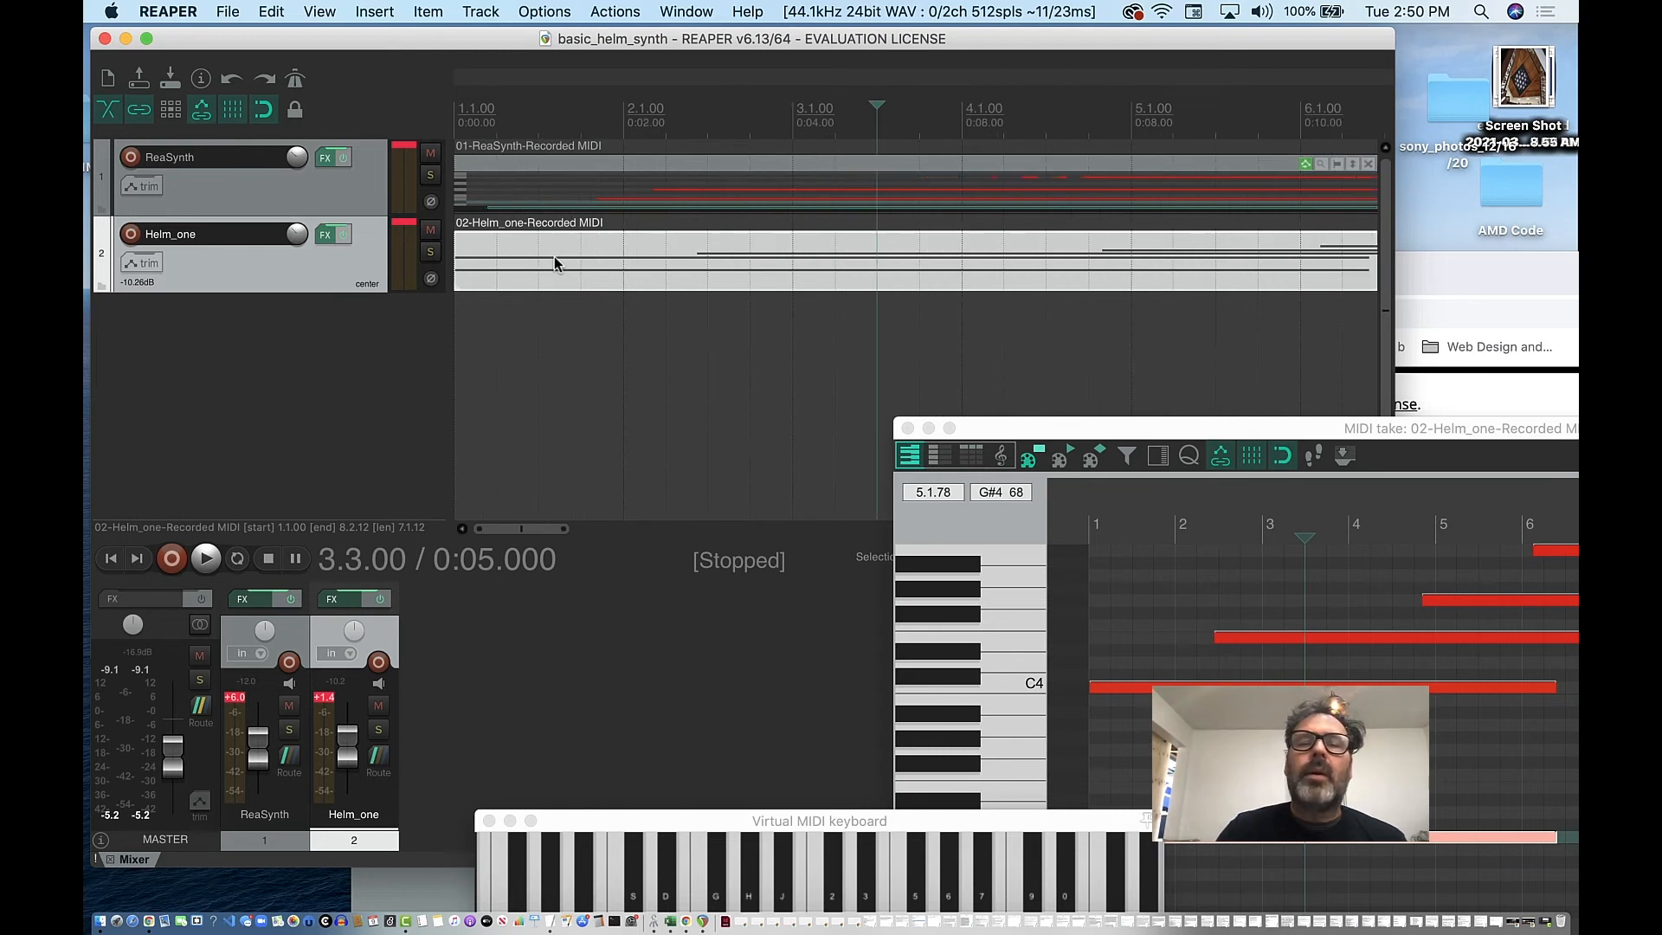
scroll(554, 256, down, 1)
scroll(554, 256, down, 2)
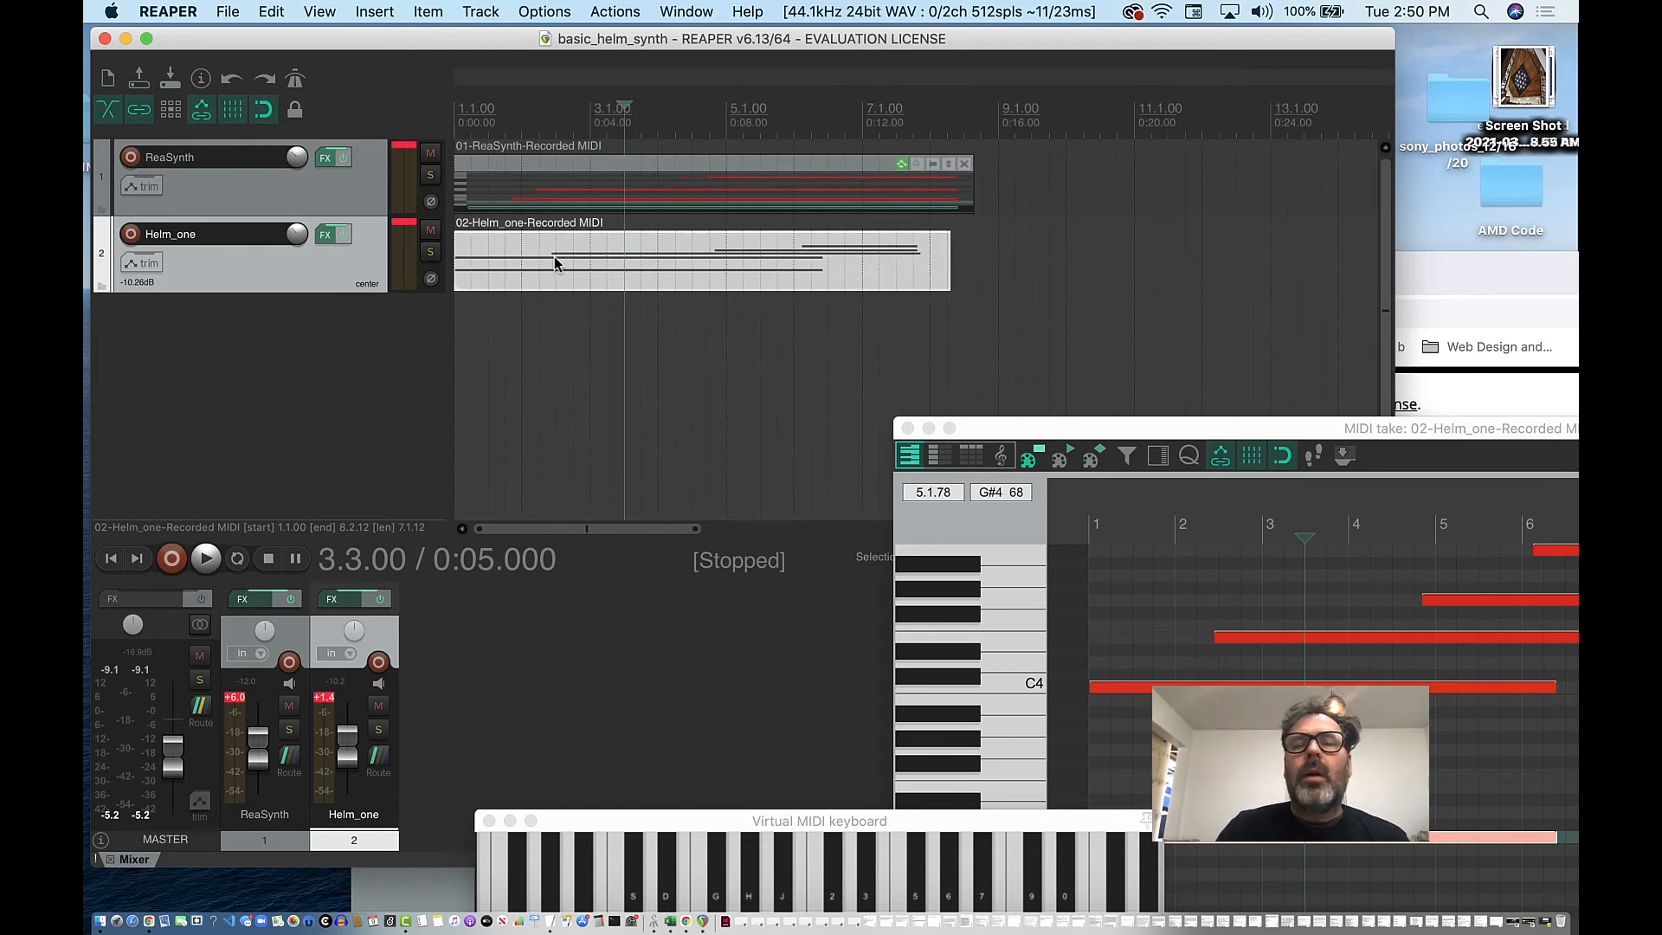
click(271, 12)
mouse_move(241, 9)
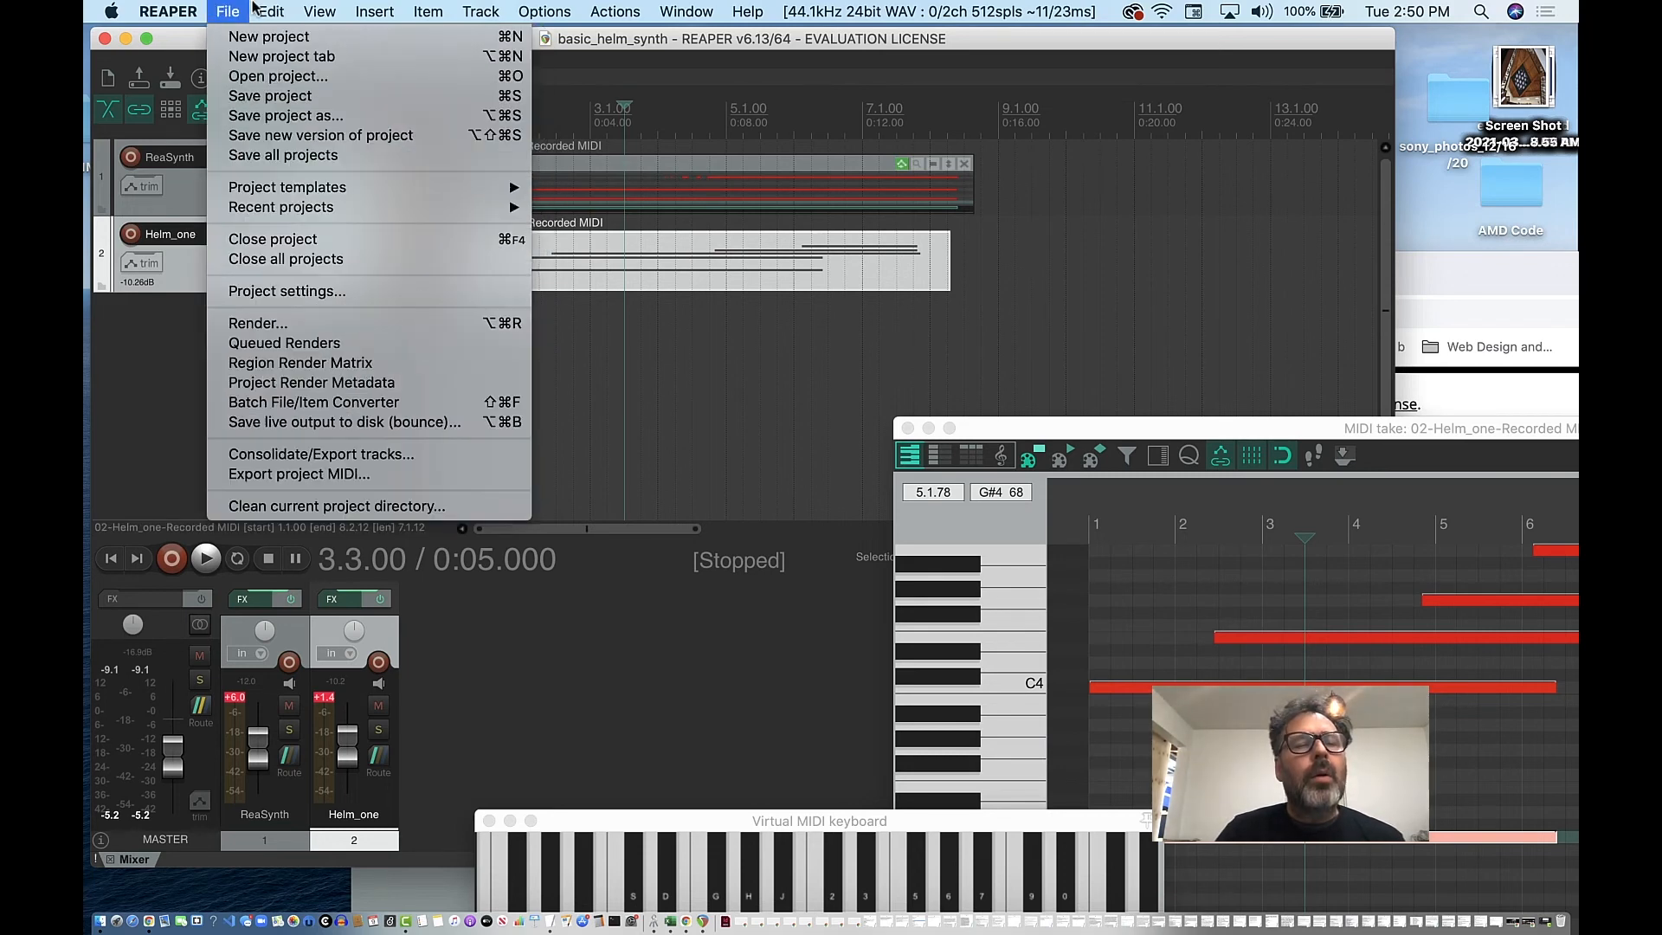
click(242, 10)
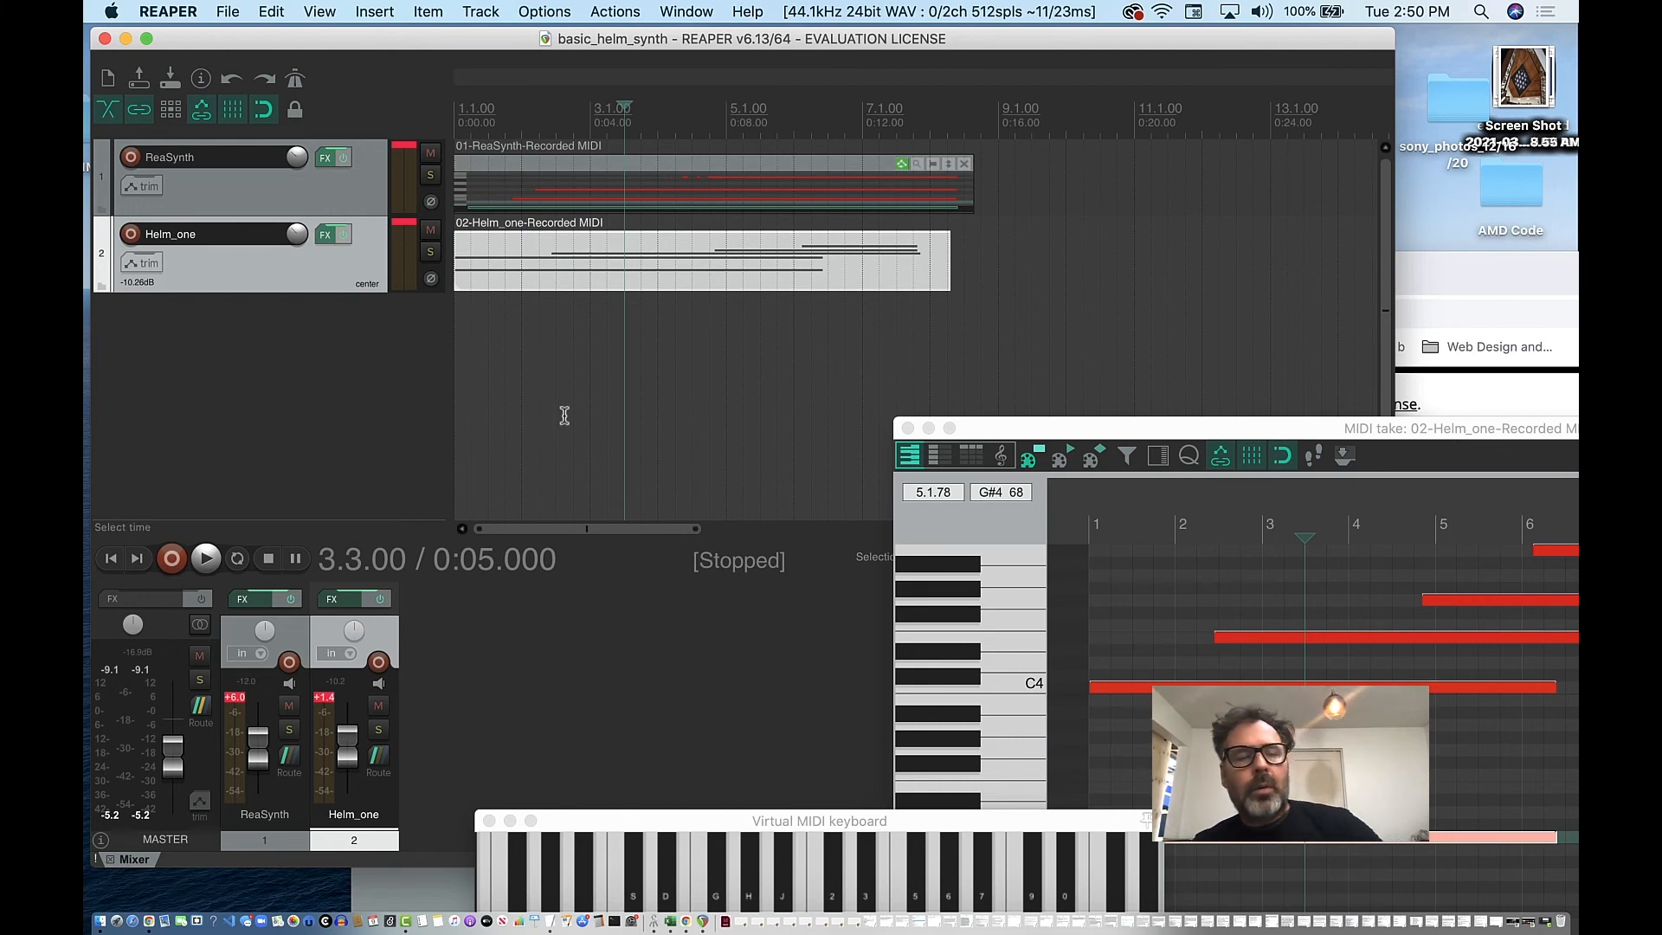
Reposition the MIDI editor beneath the arrange view and transport, keeping the track mixer uncovered
drag(978, 428, 255, 425)
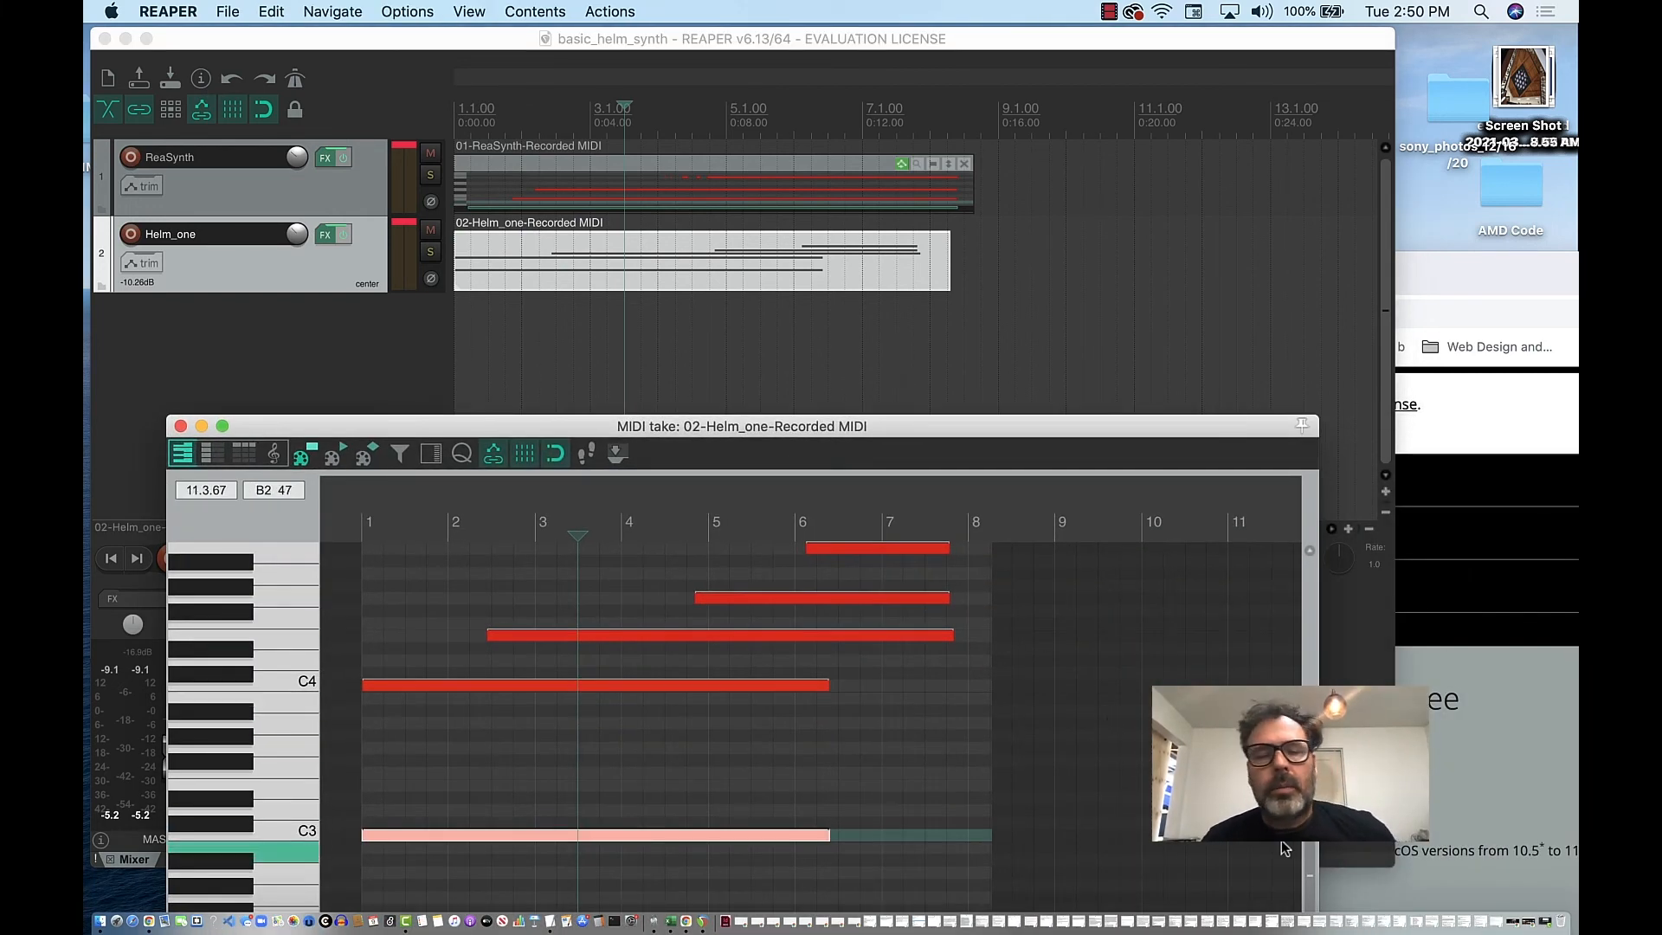
click(378, 348)
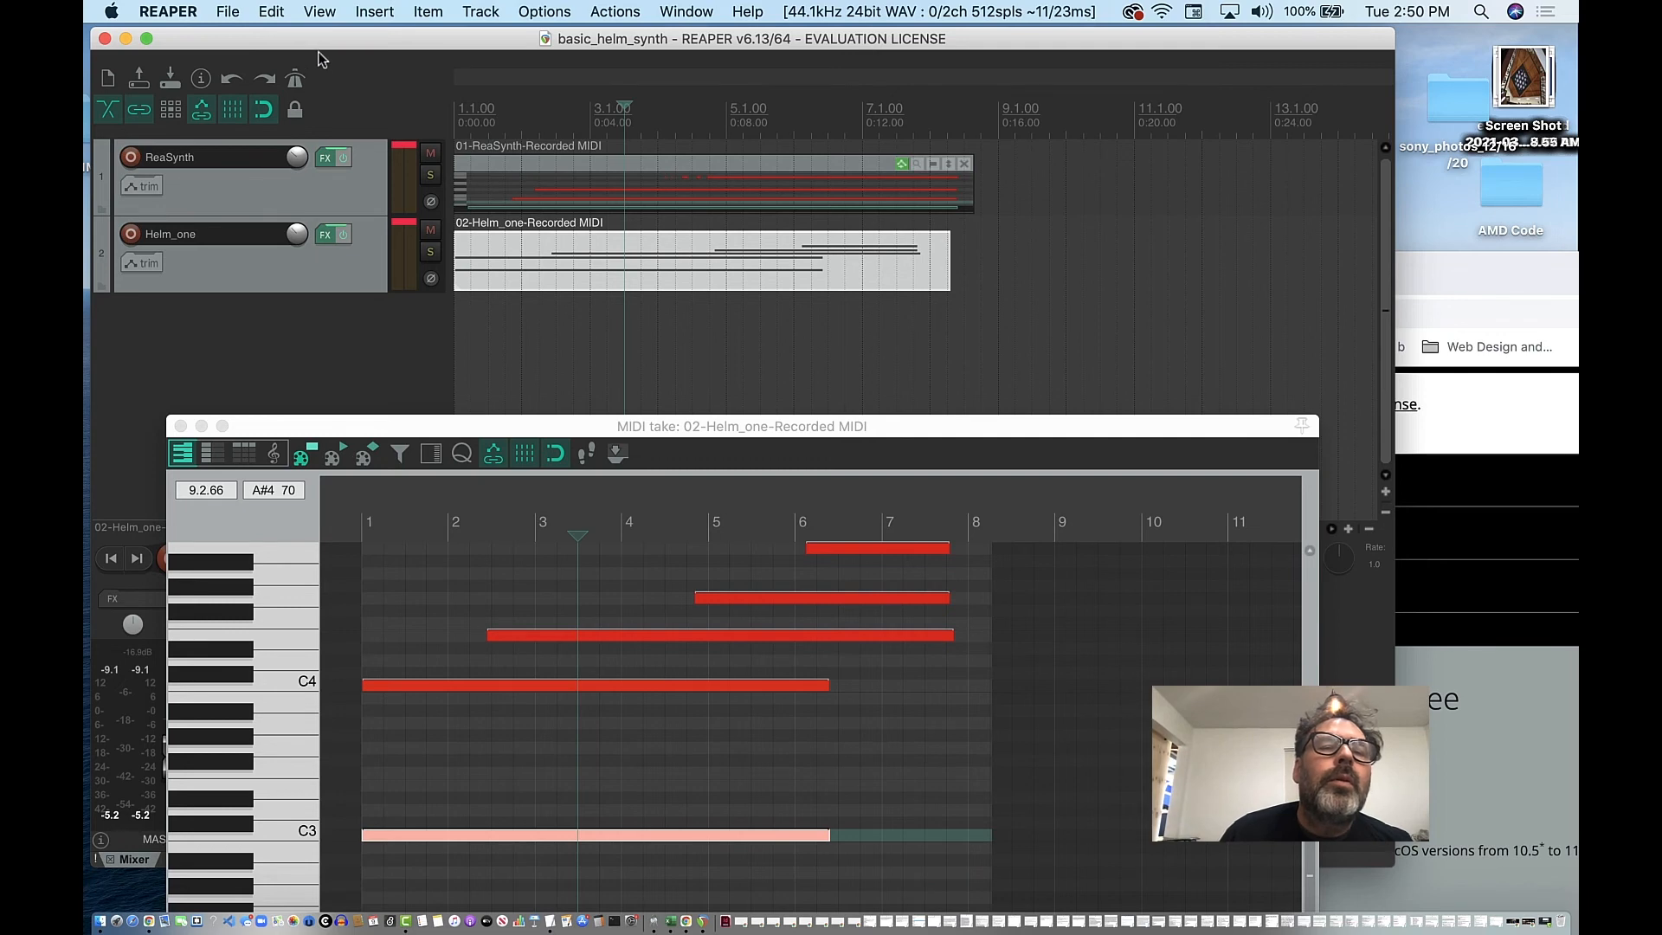
drag(287, 428, 541, 708)
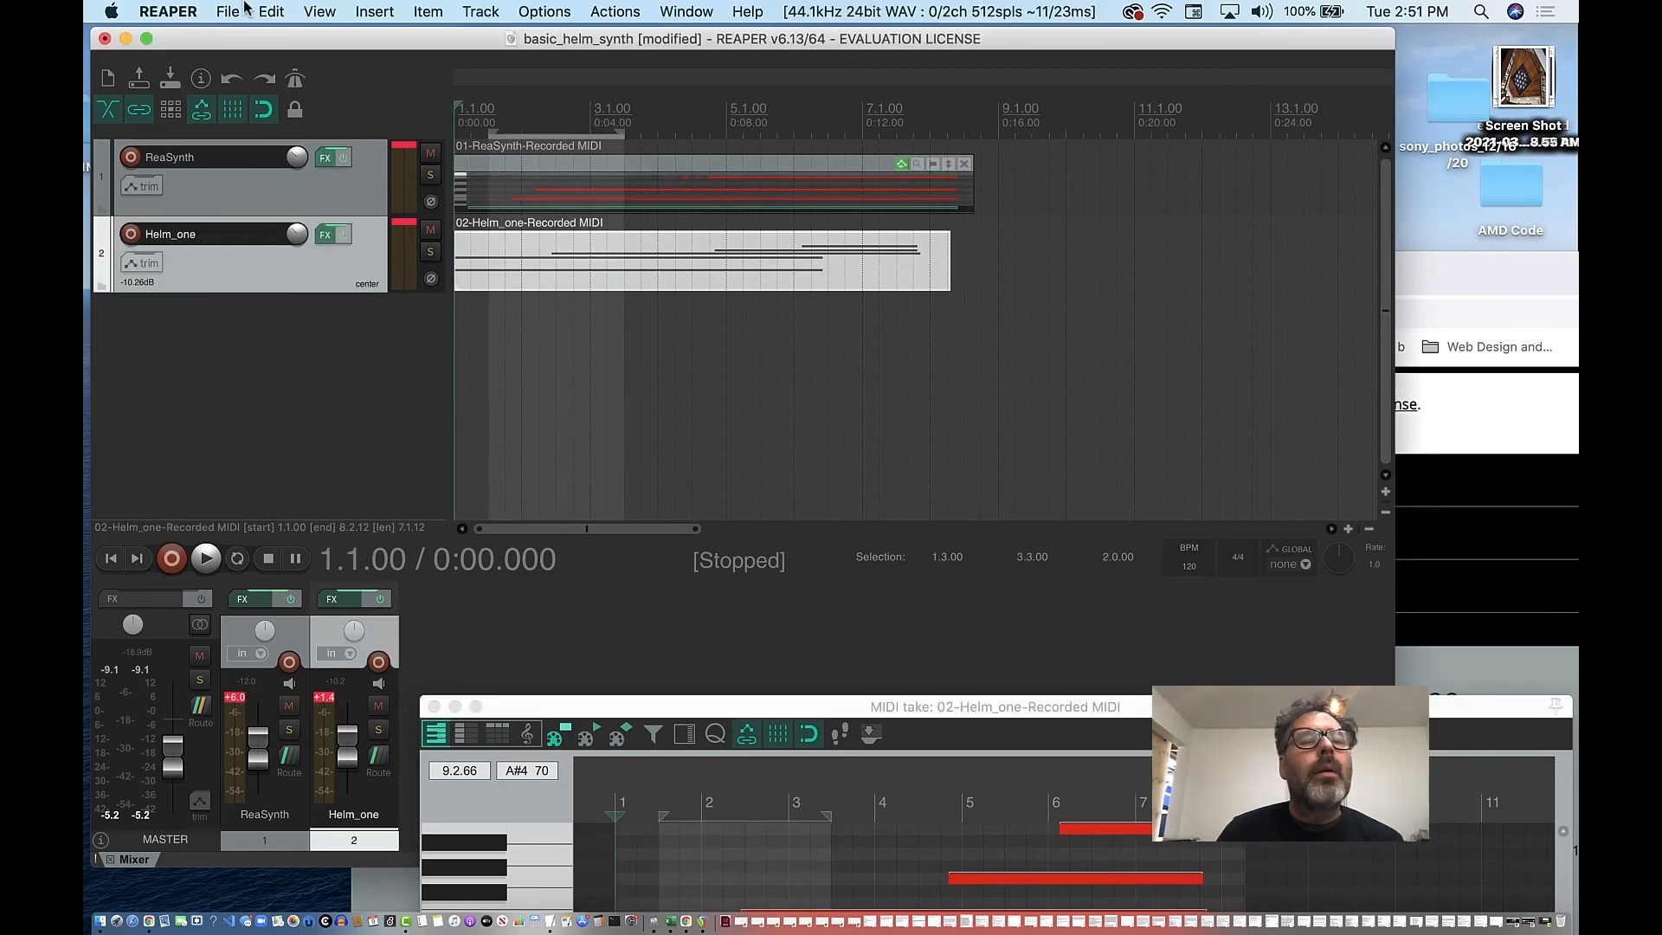
Open the track consolidation settings, examine the available output formats with WAV kept, and leave without processing
click(246, 11)
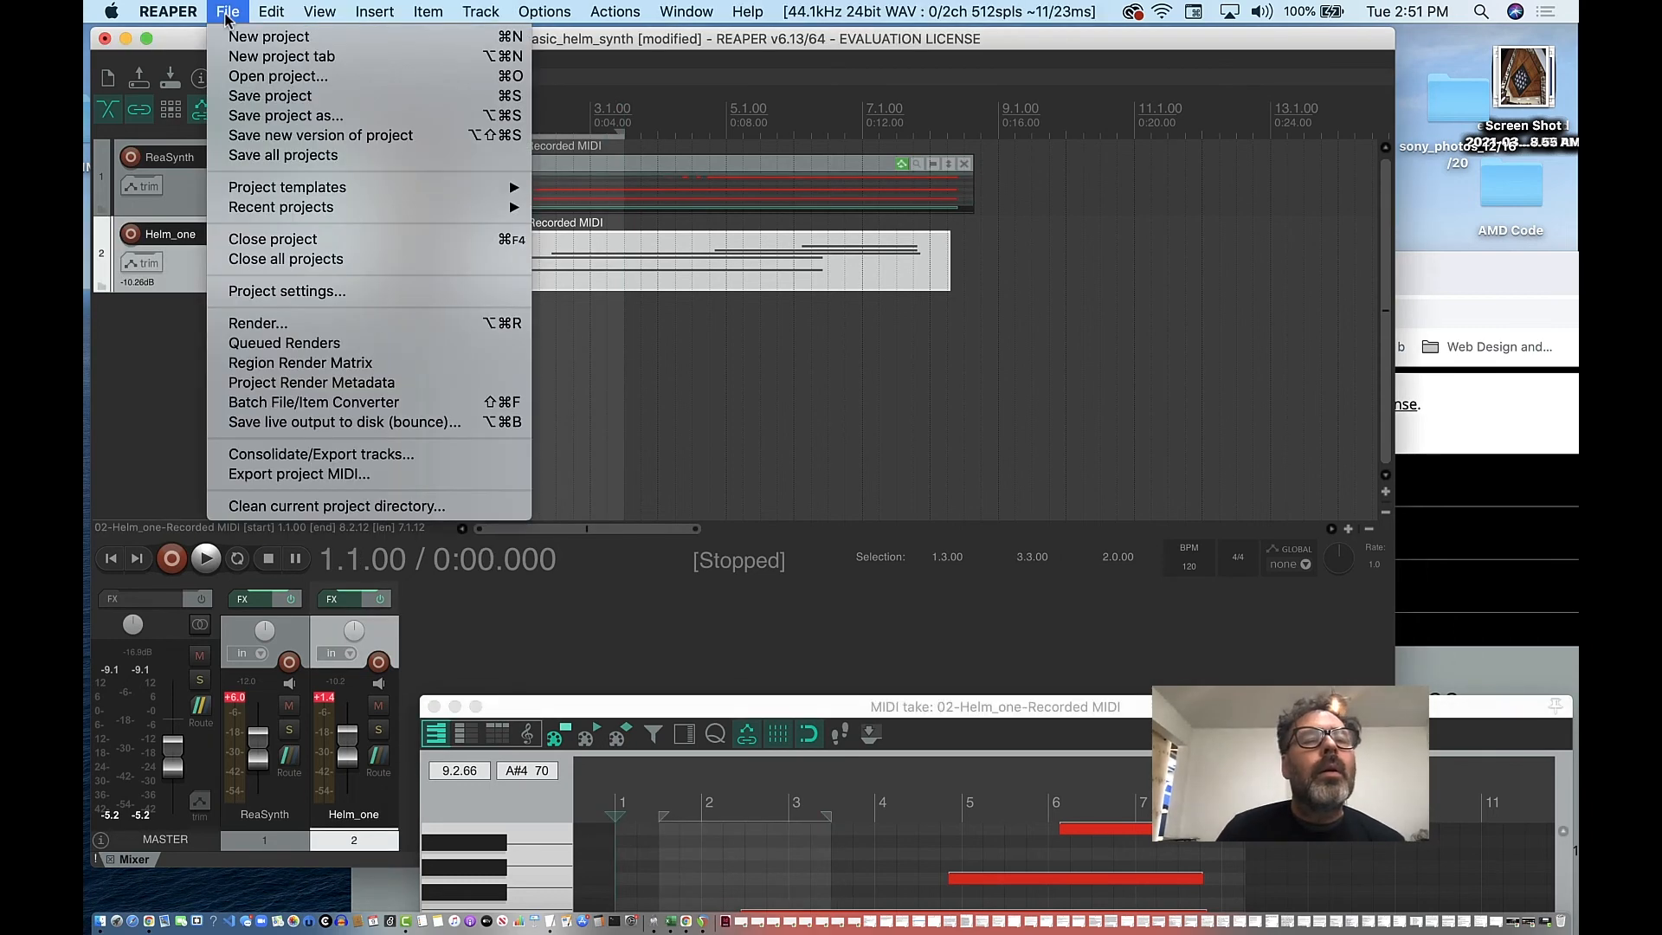
mouse_move(271, 10)
click(283, 115)
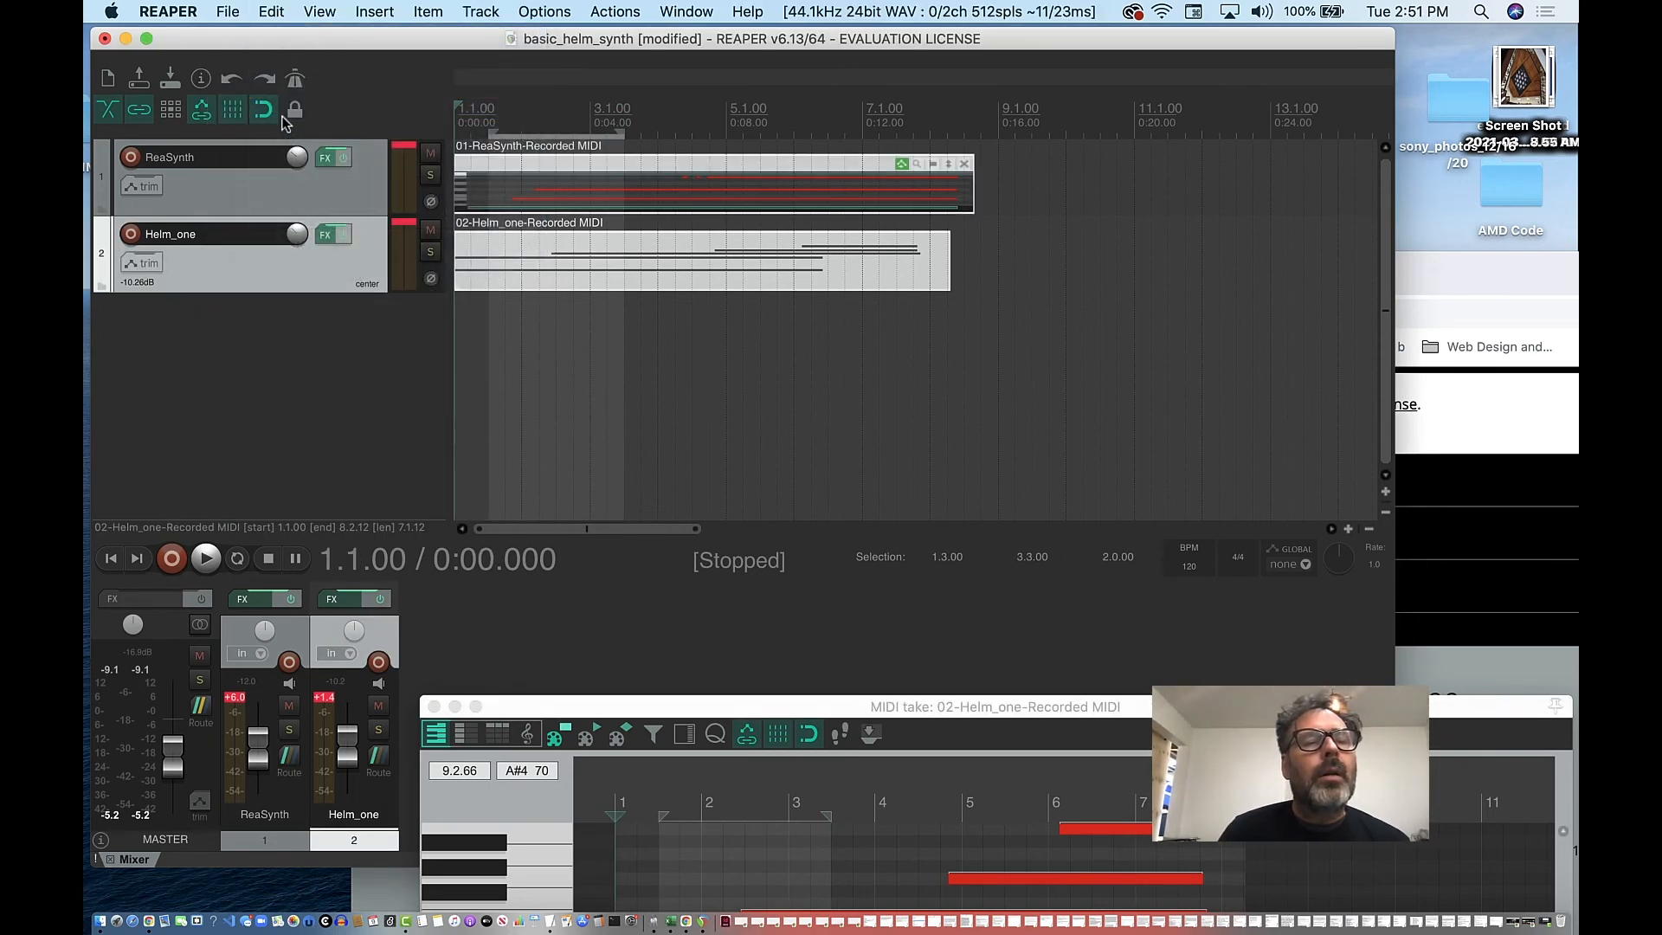
click(223, 447)
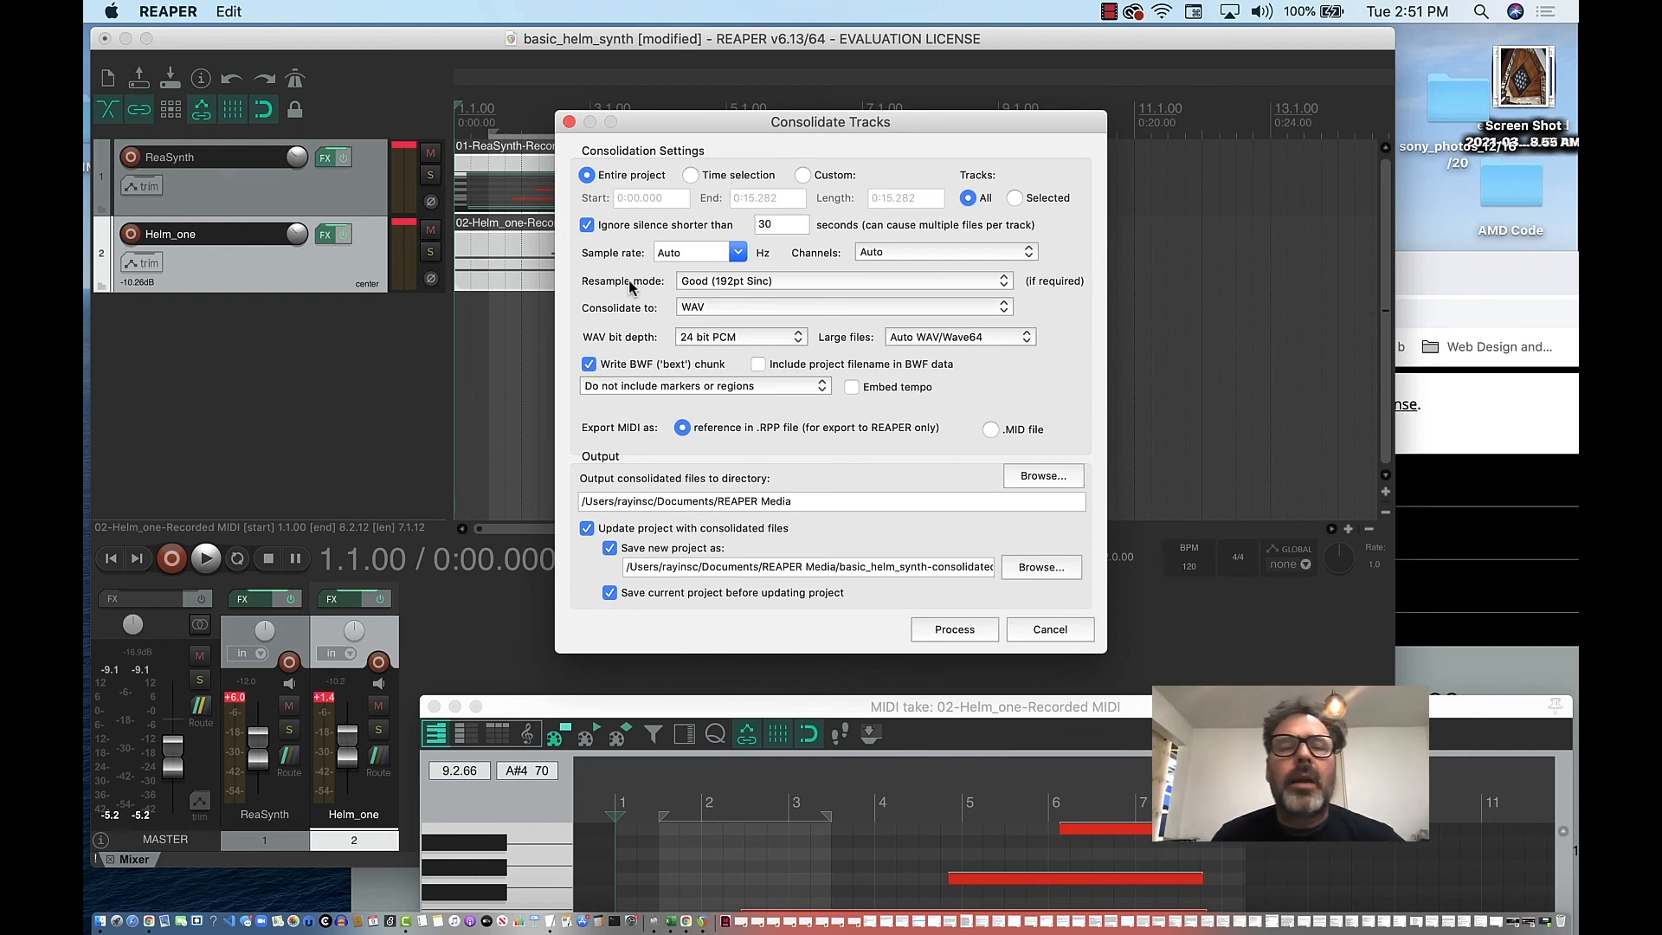
click(1003, 307)
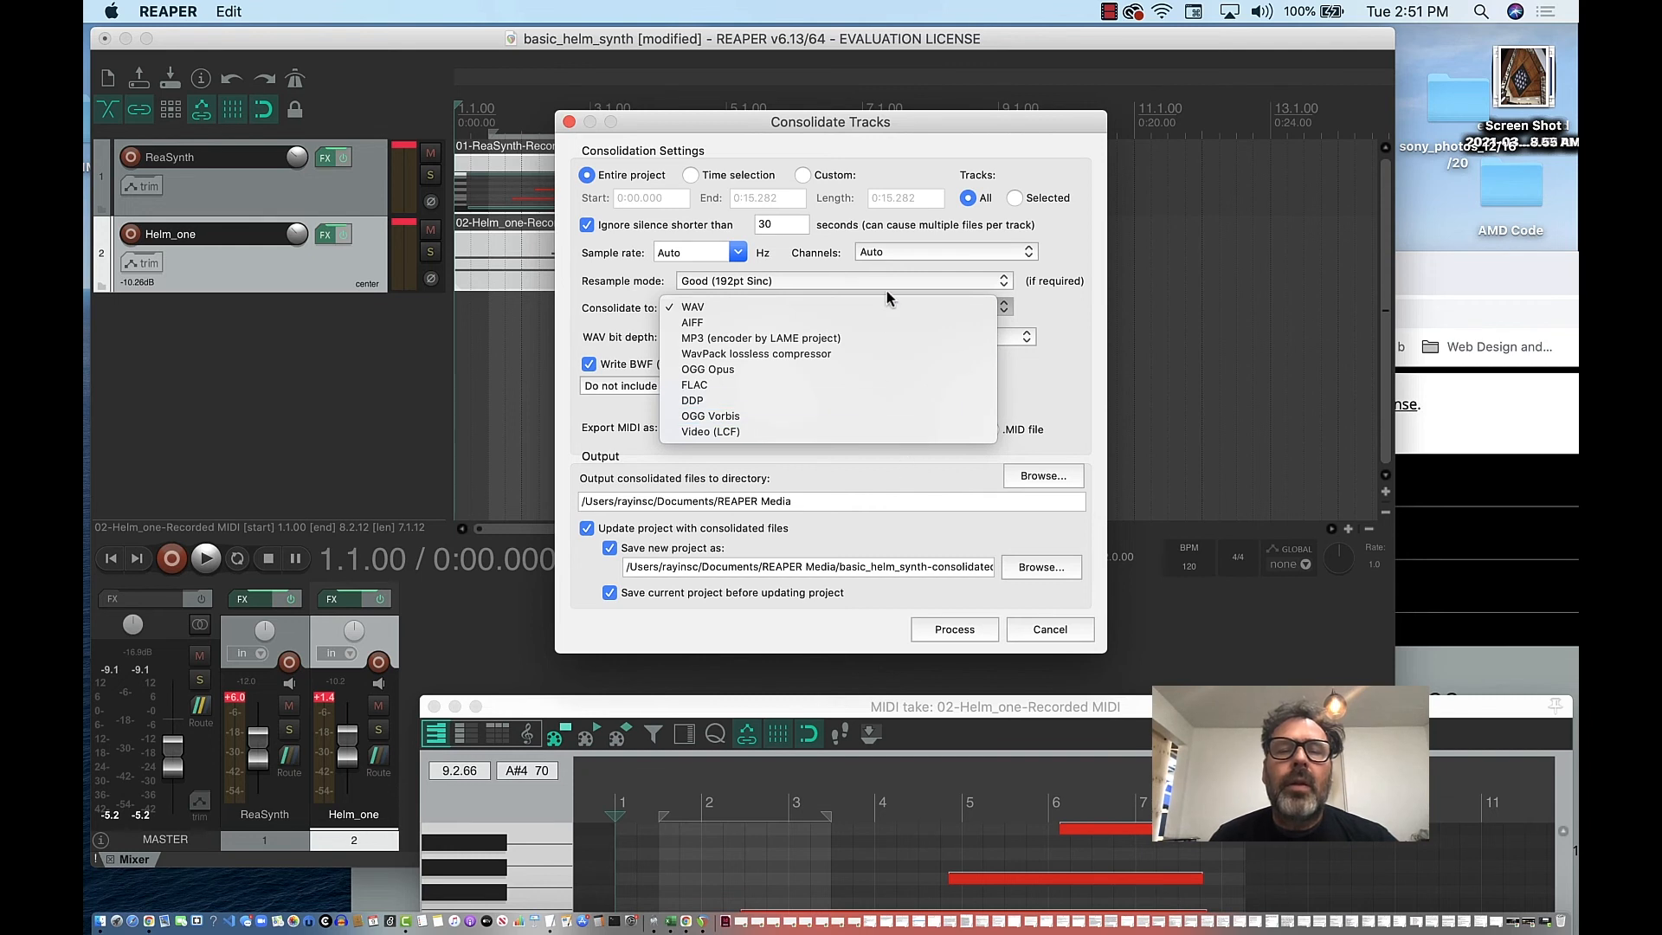
click(845, 309)
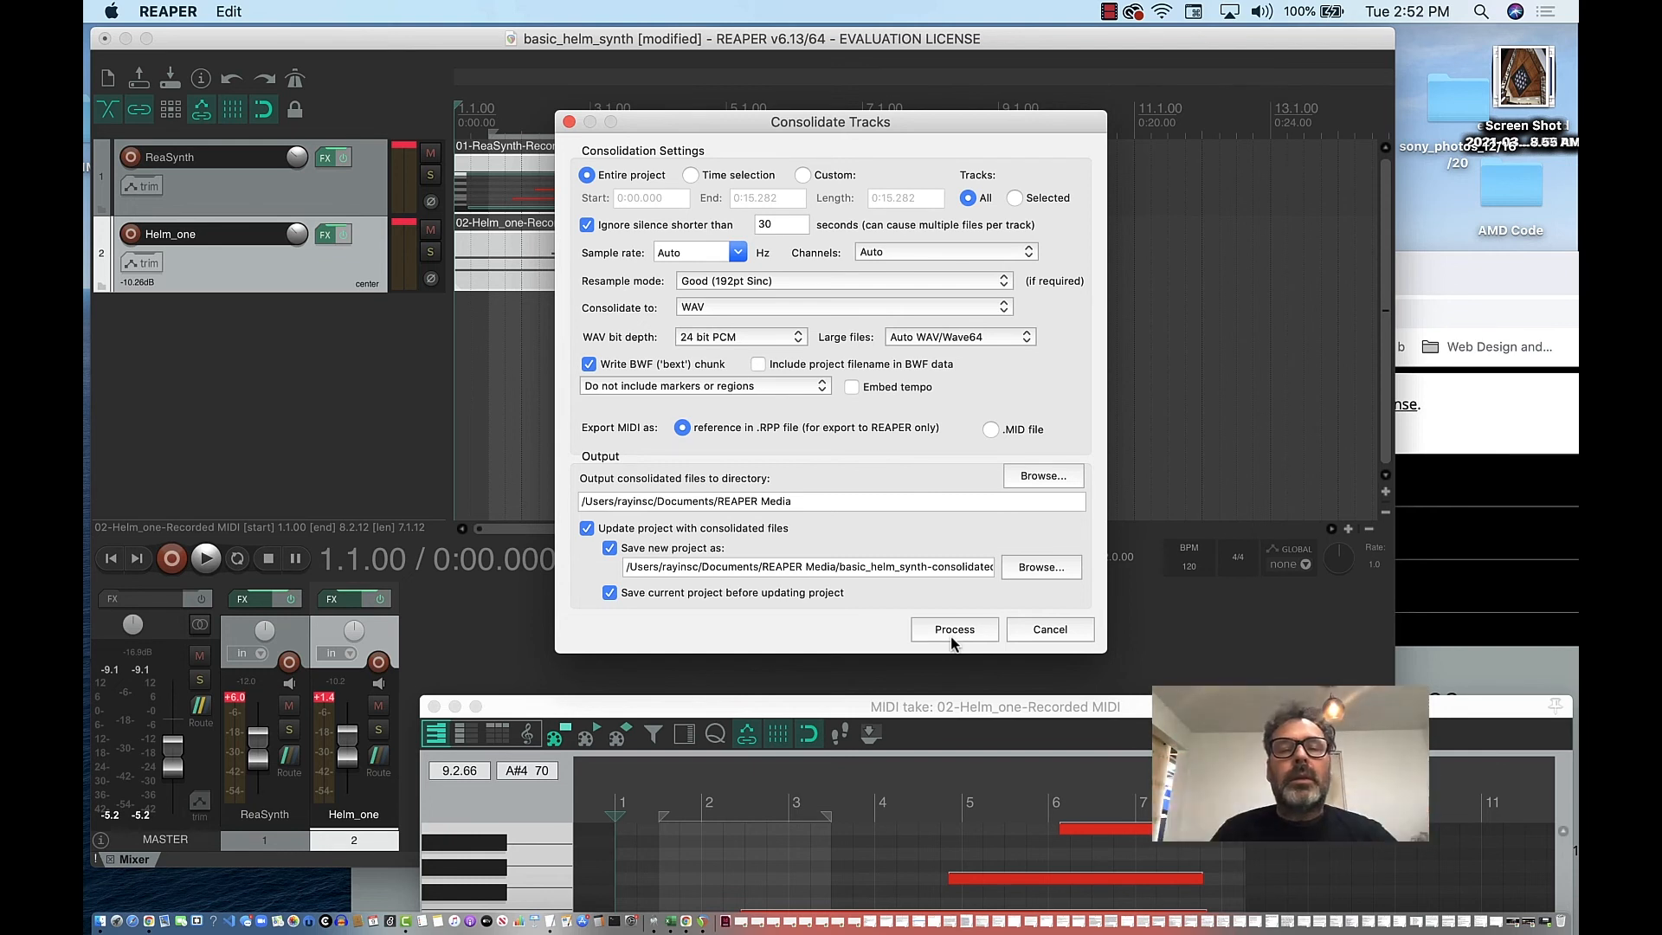
click(568, 124)
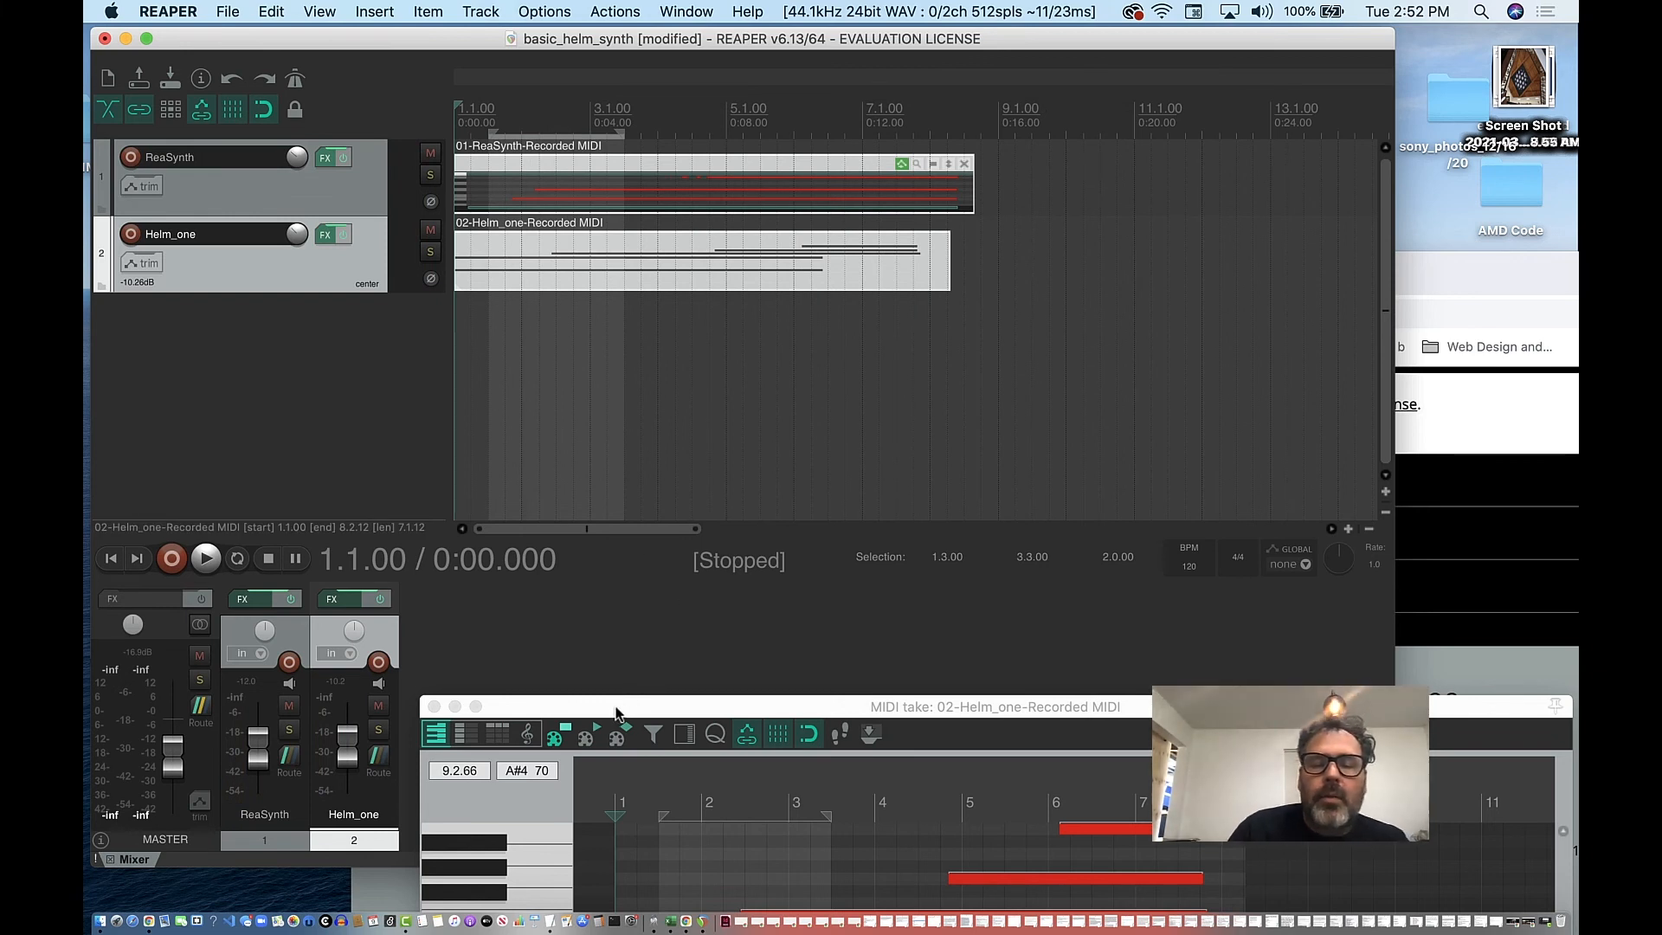
Close the Helm_one MIDI editor and move the virtual MIDI keyboard up until all its keys and settings are uncovered
drag(618, 708, 595, 477)
click(439, 470)
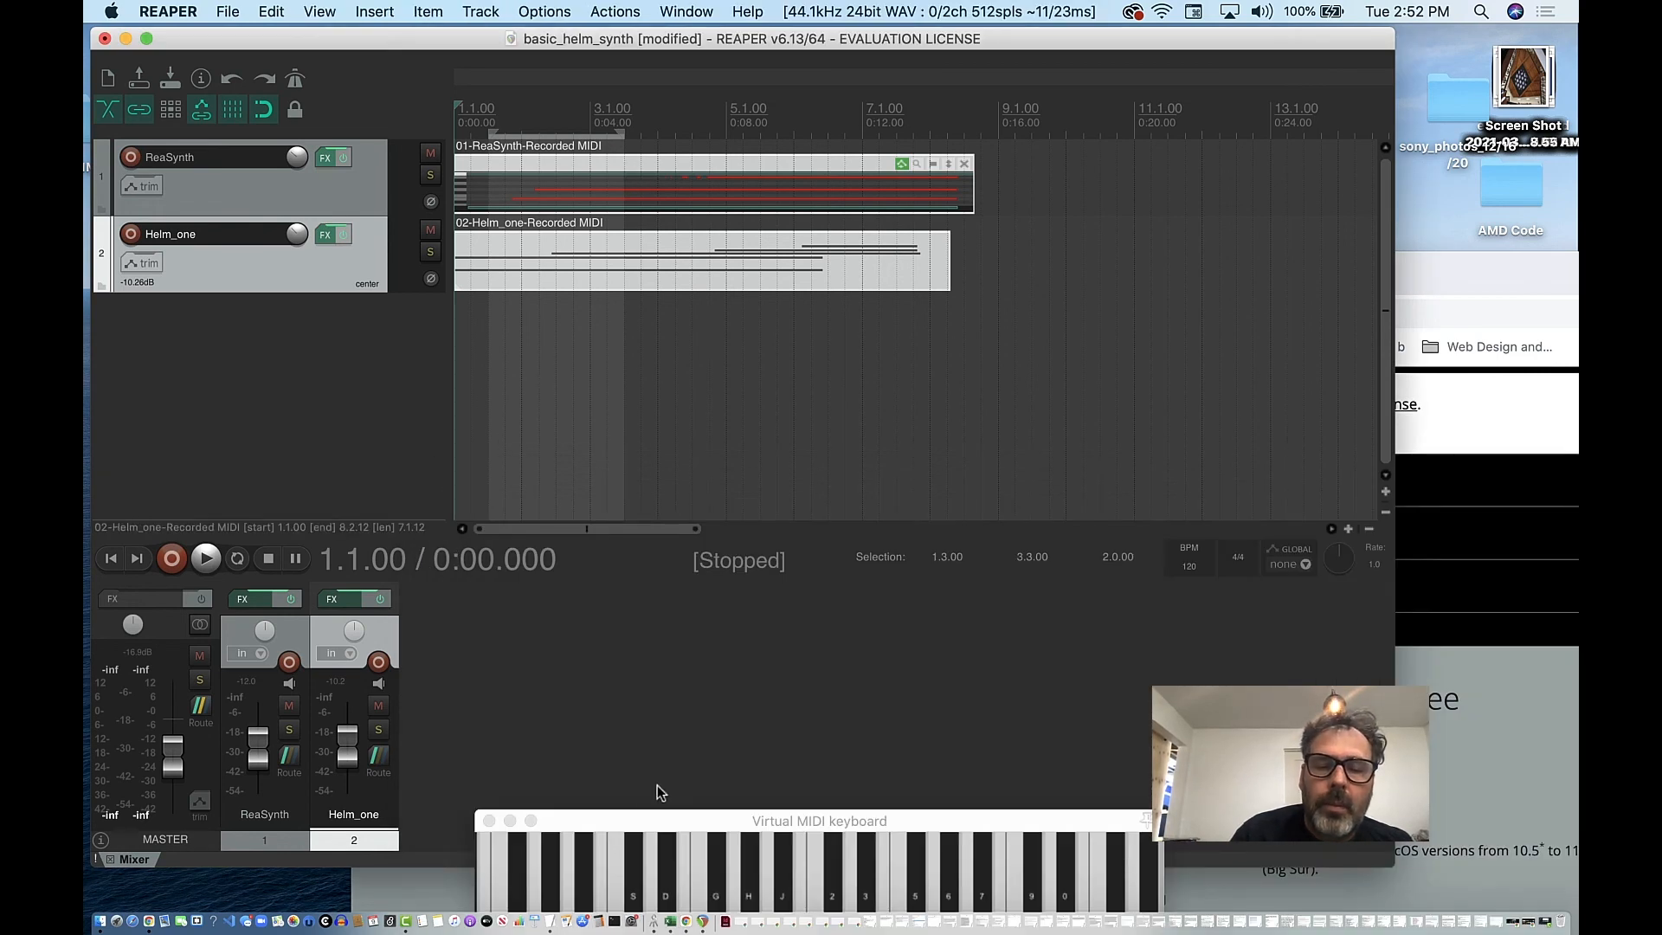
drag(644, 822, 697, 701)
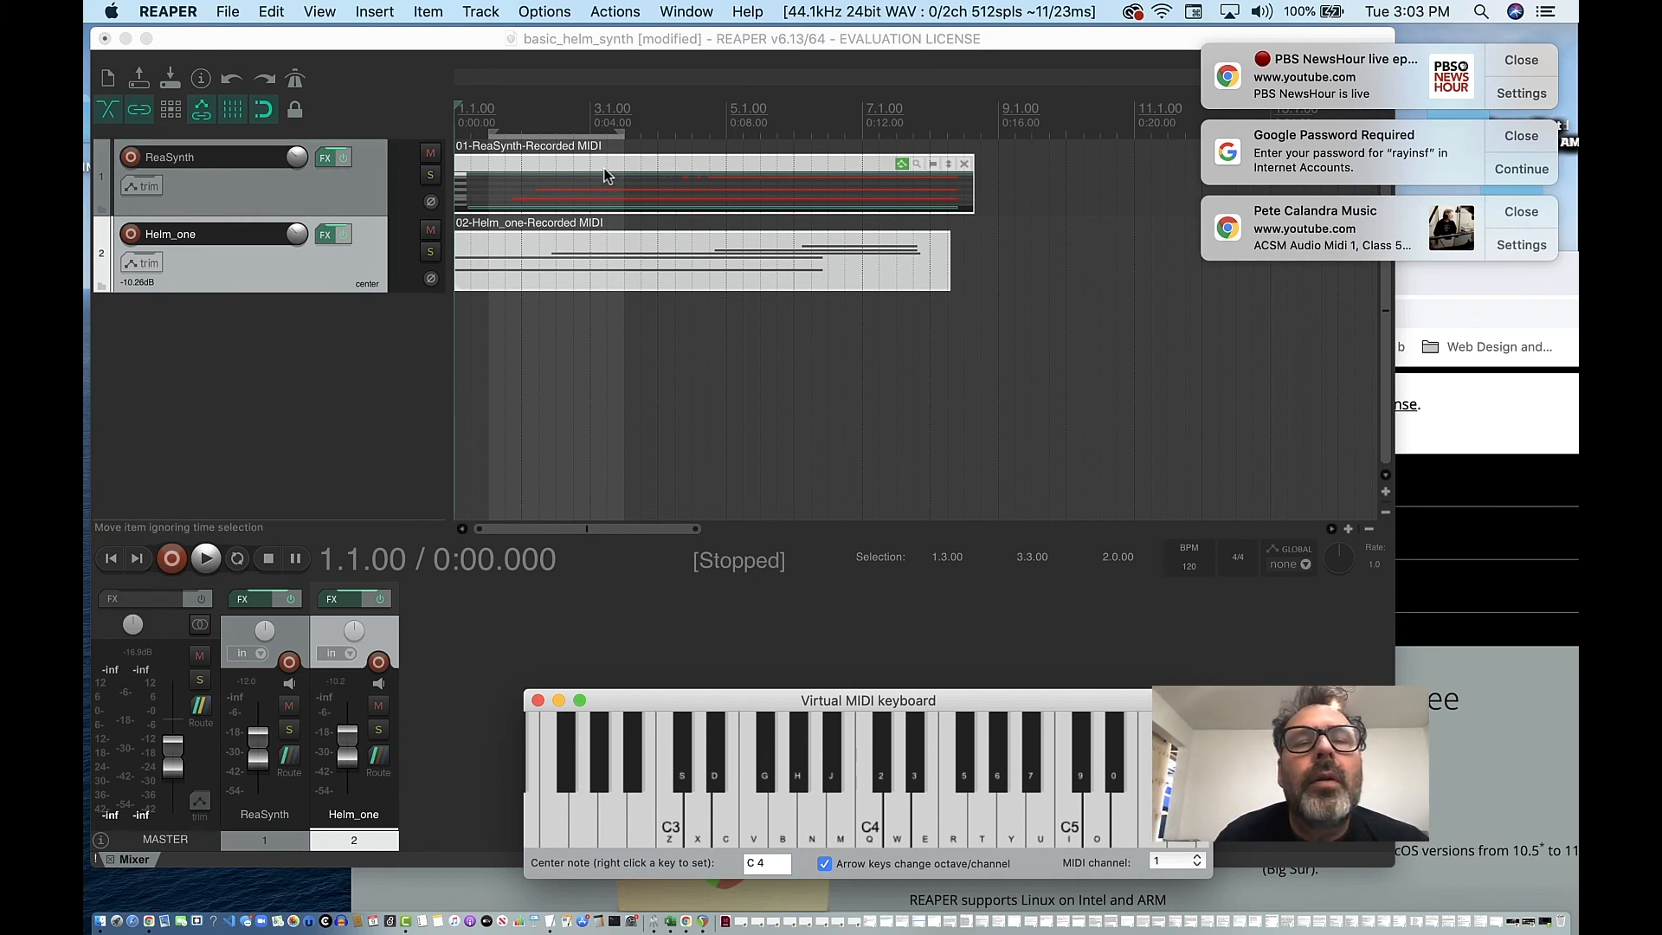
Shift both MIDI items to about 2.2.00, extend their left edges back to 1.1.00, and deselect them
drag(604, 170, 692, 175)
drag(538, 178, 446, 179)
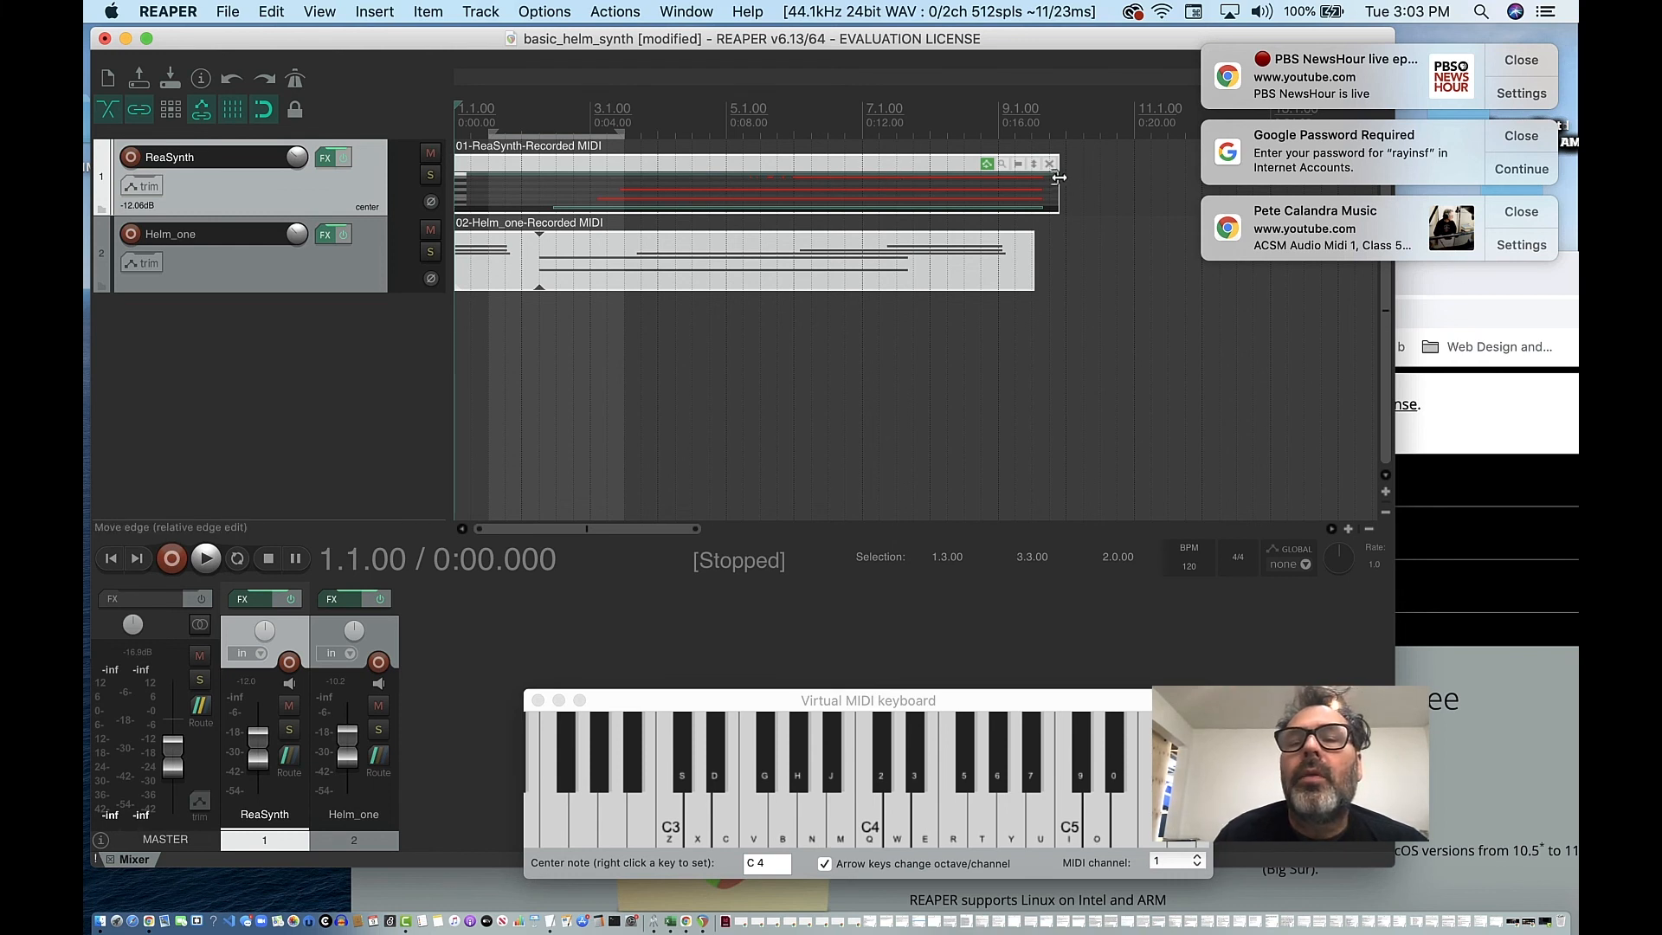
mouse_move(1058, 177)
mouse_down()
mouse_move(1014, 184)
mouse_move(1058, 184)
mouse_up()
click(911, 325)
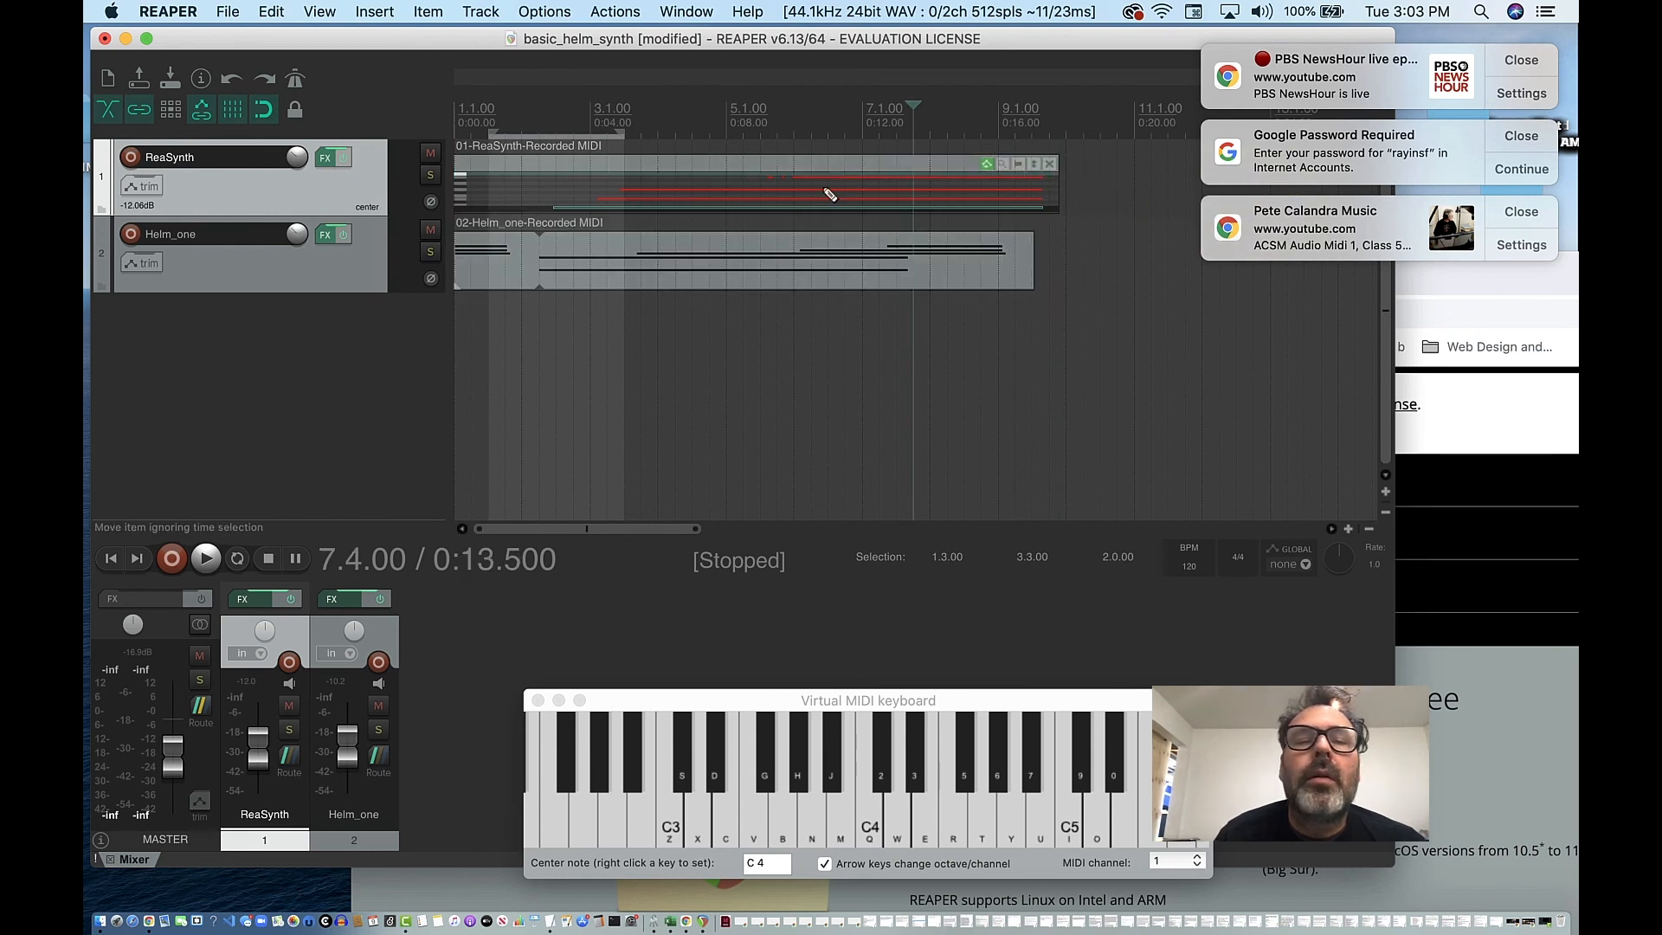
Select only the ReaSynth item and extend its right edge to just past bar 10
click(762, 173)
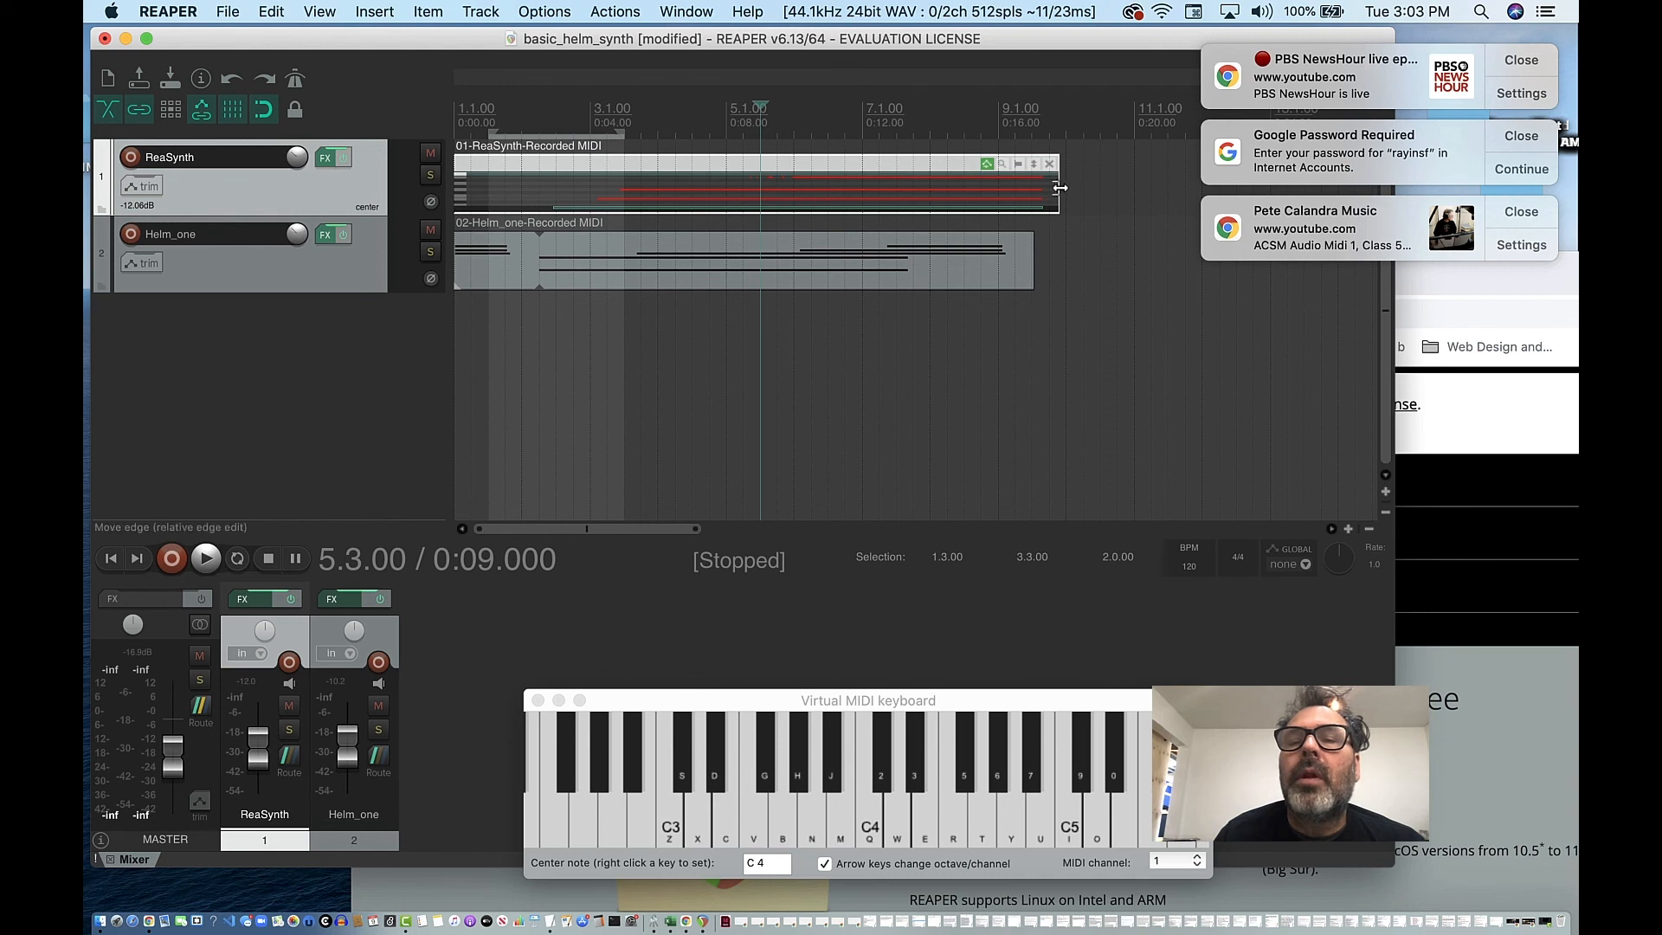
mouse_move(1059, 187)
mouse_down()
mouse_move(852, 190)
mouse_move(1099, 190)
mouse_move(1083, 190)
mouse_up()
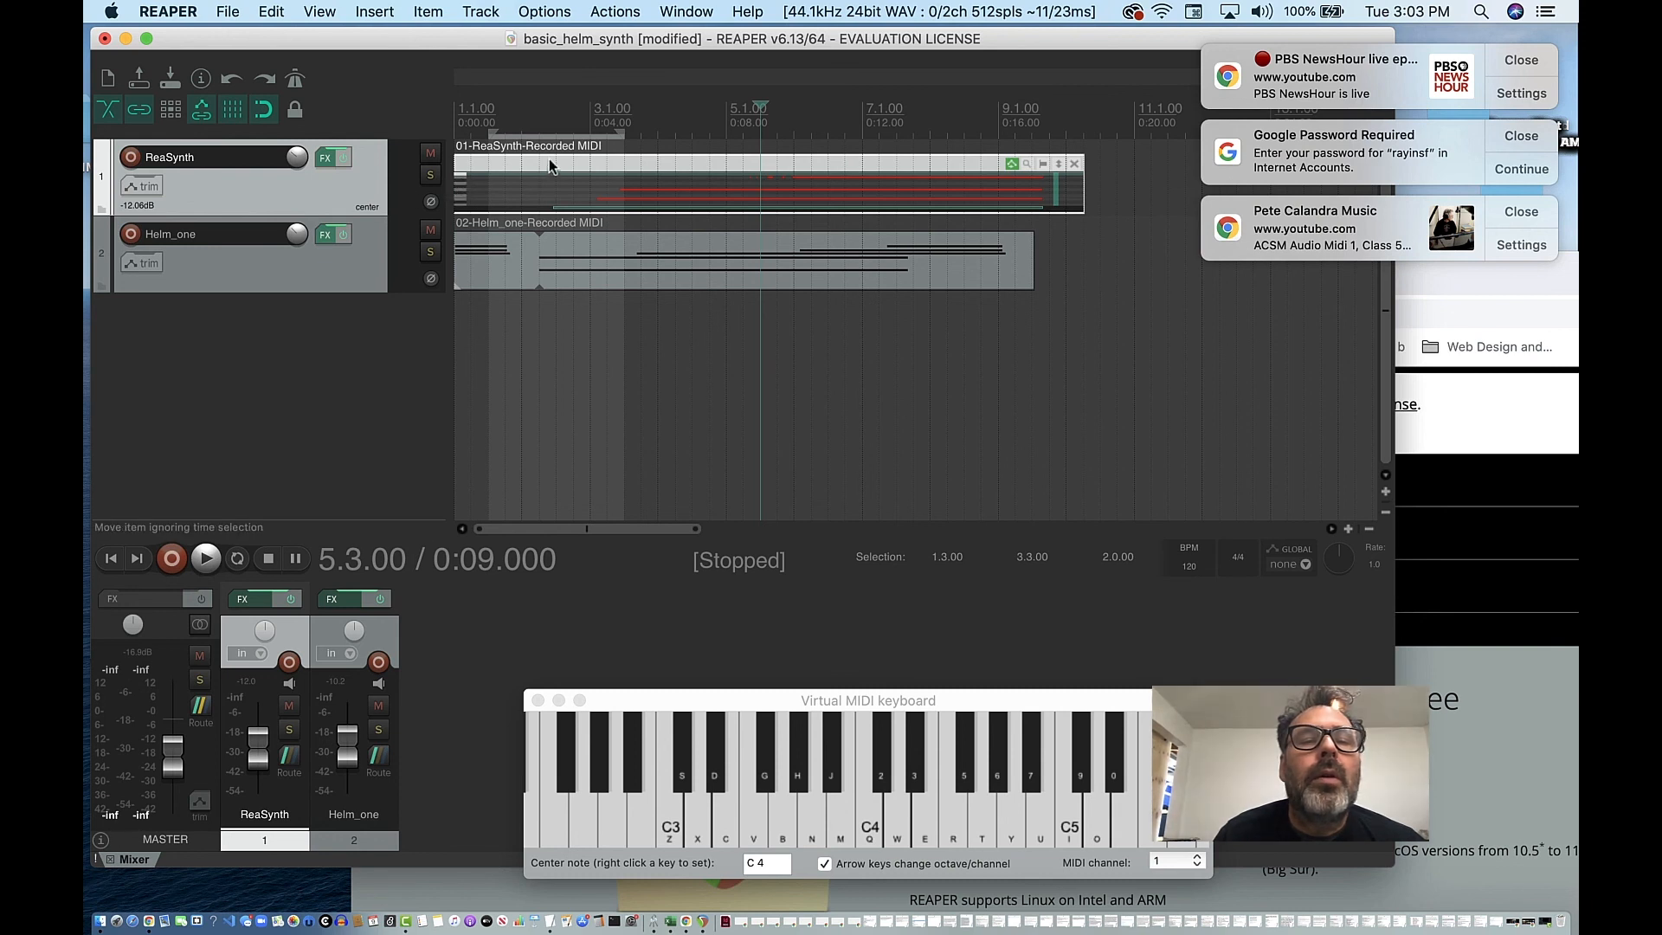
Shift the ReaSynth item right, stretch its left edge to 1.1.00, trim that edge to 3.3.00, and move the item to 1.1.00
drag(551, 178, 651, 178)
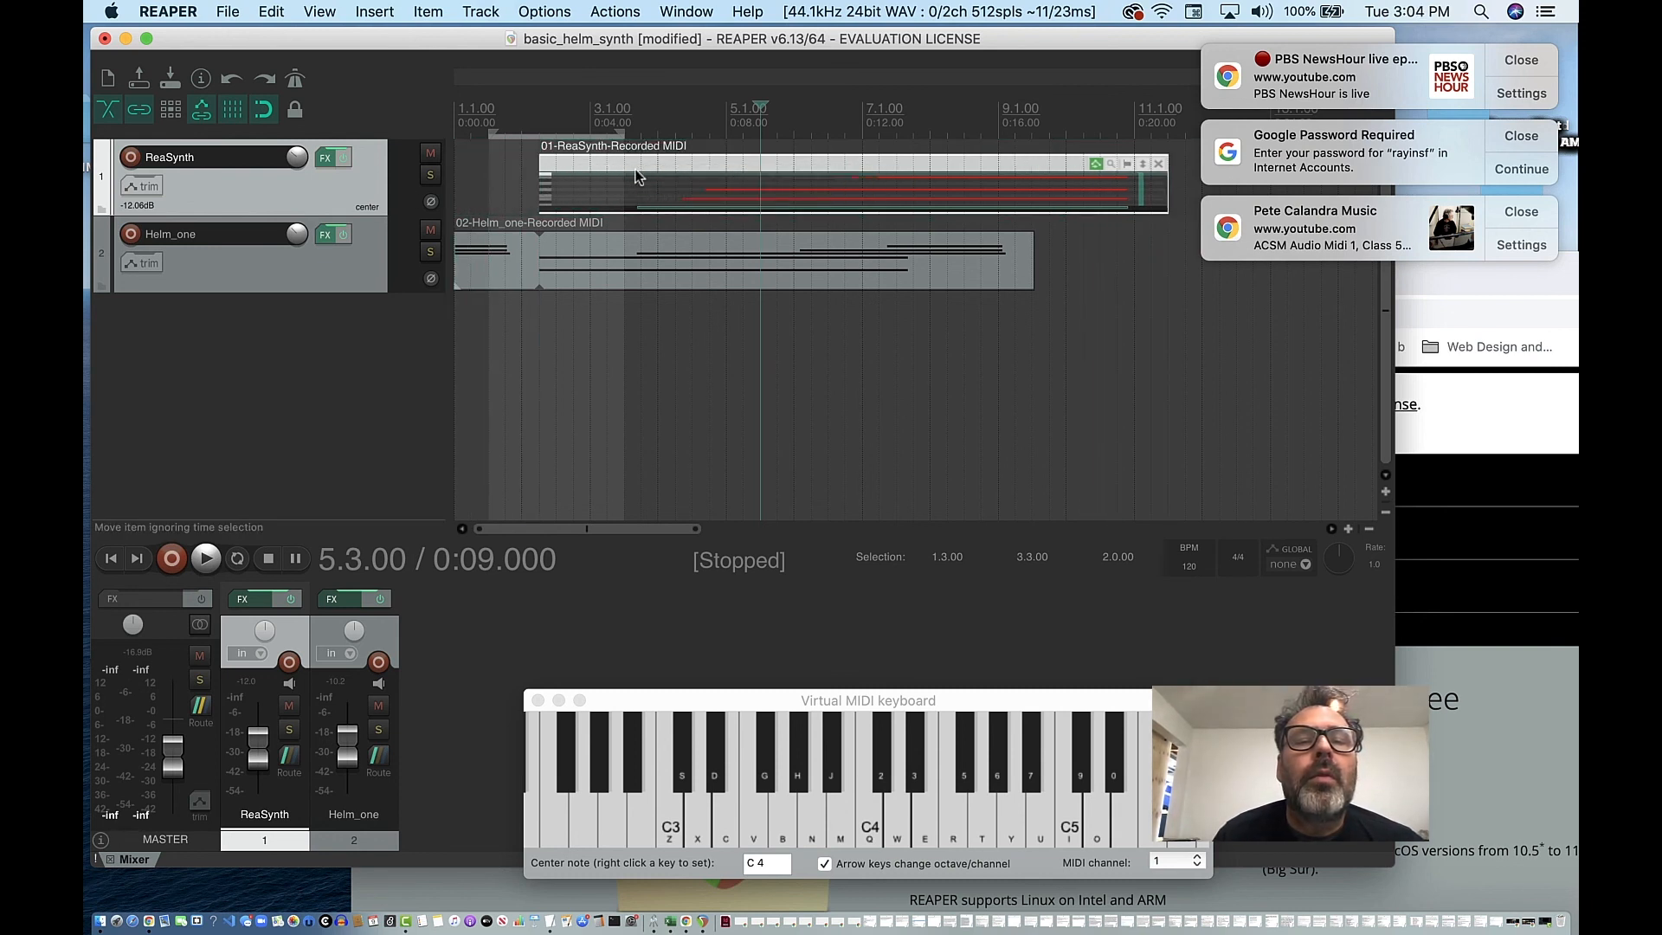
drag(542, 178, 431, 178)
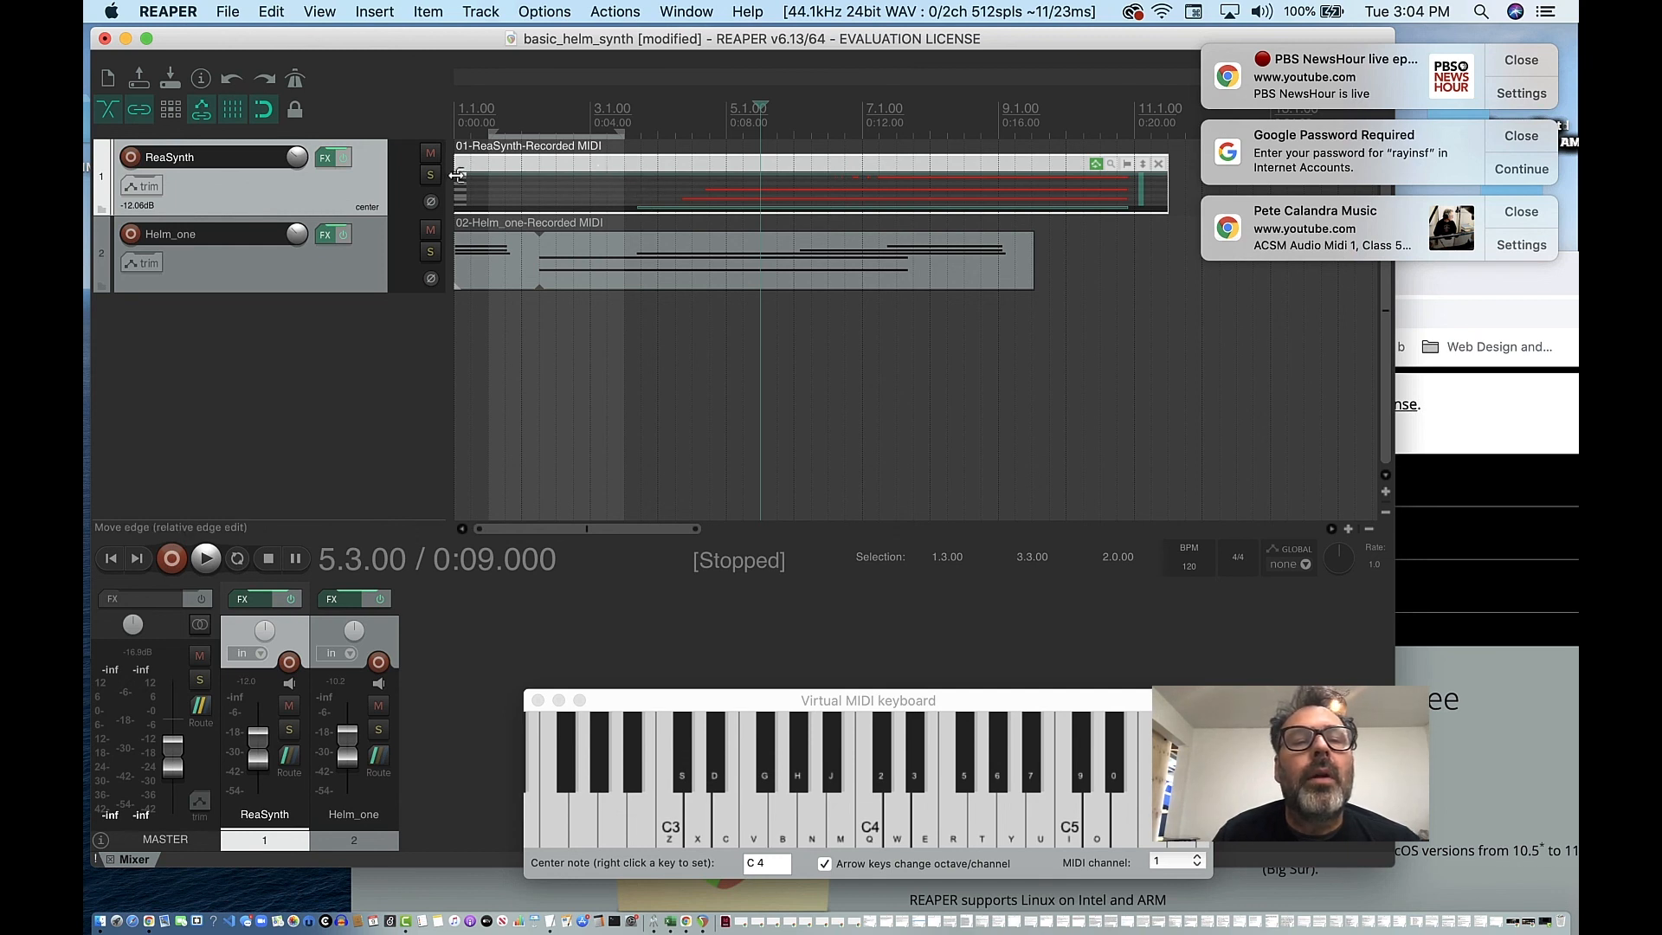
drag(457, 175, 623, 181)
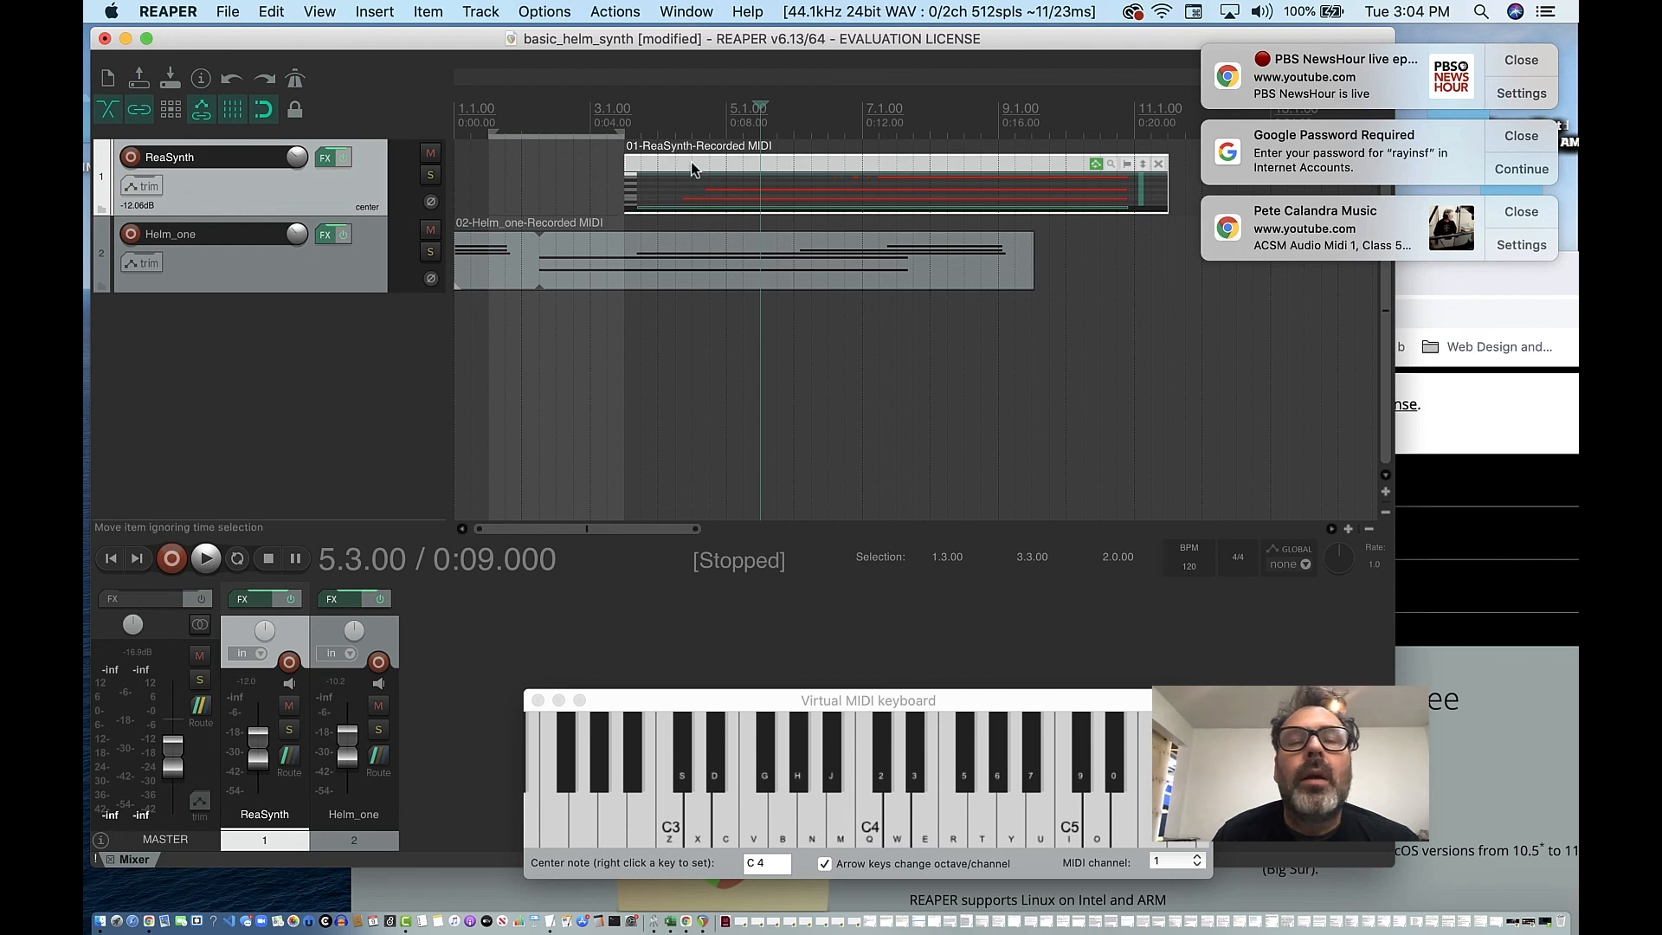
drag(700, 174, 509, 185)
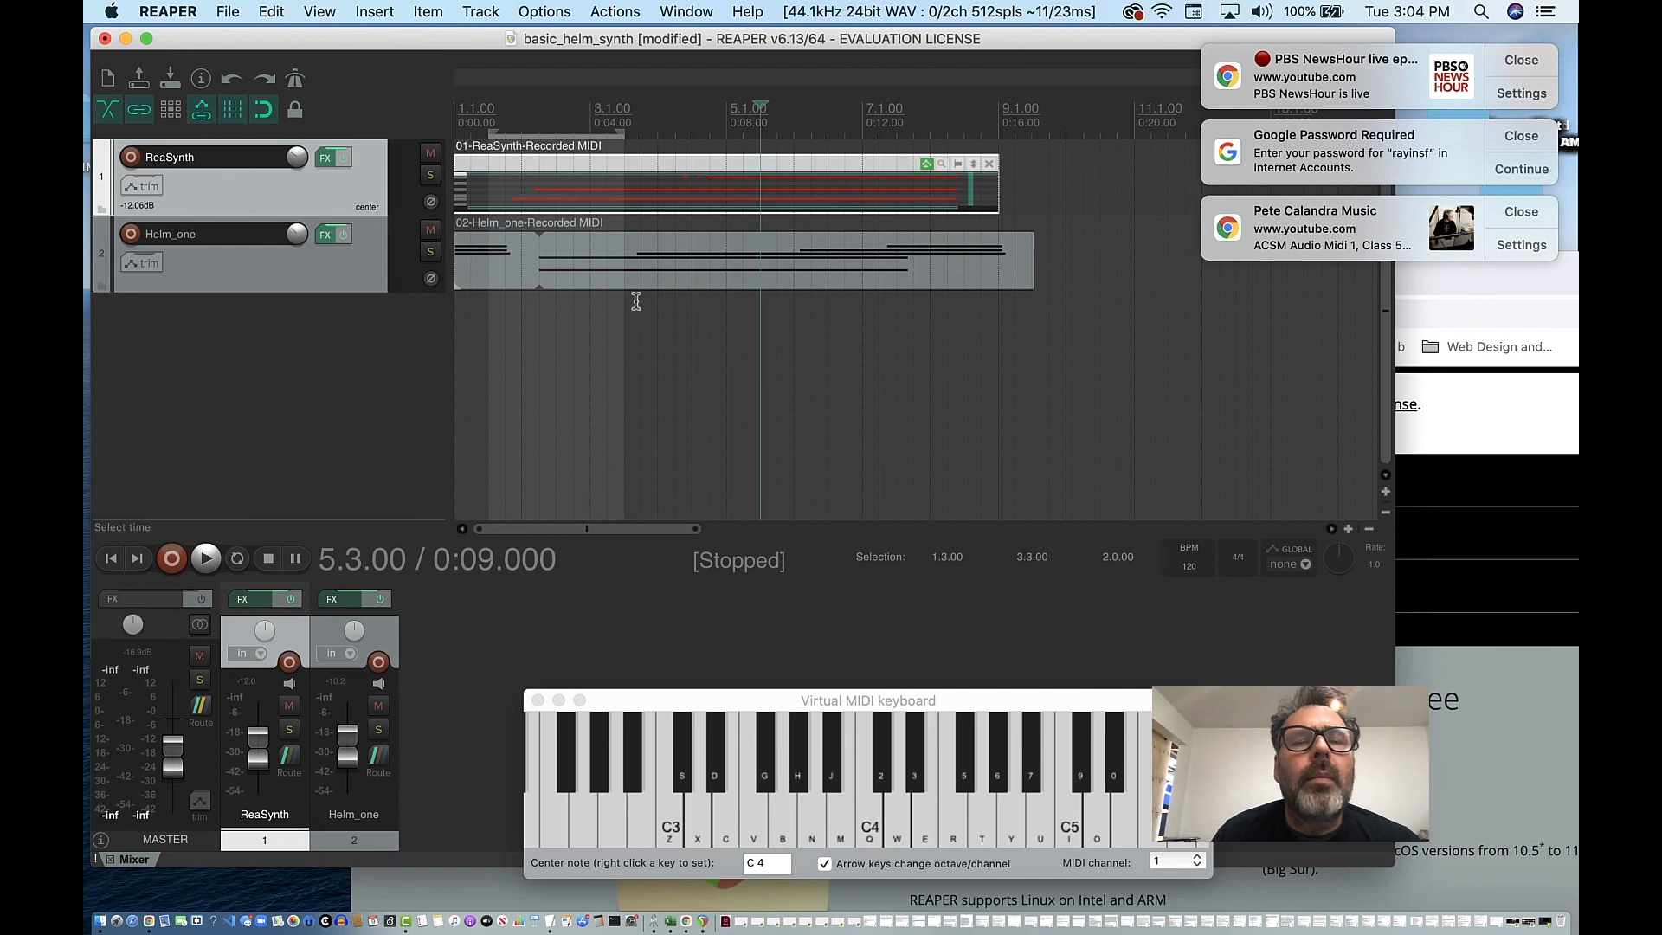
Shift the Helm_one item right, extend its left edge to 1.1.00, trim it to the loop boundary, and move the item to 1.3.00
drag(673, 249, 794, 242)
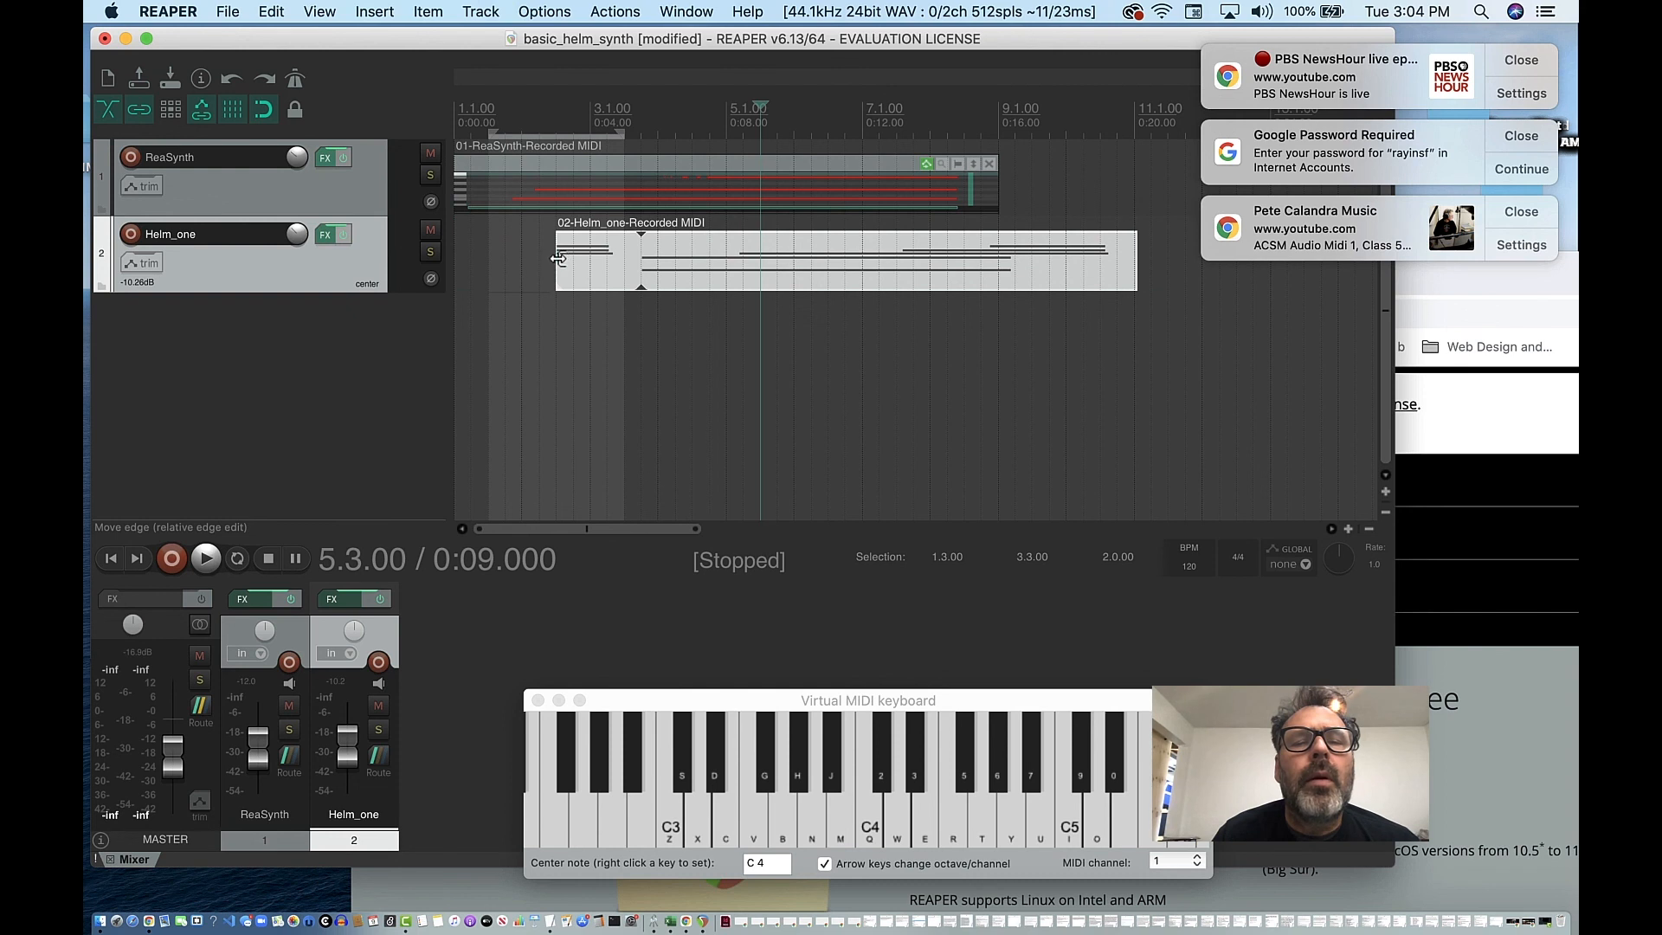
drag(558, 258, 456, 258)
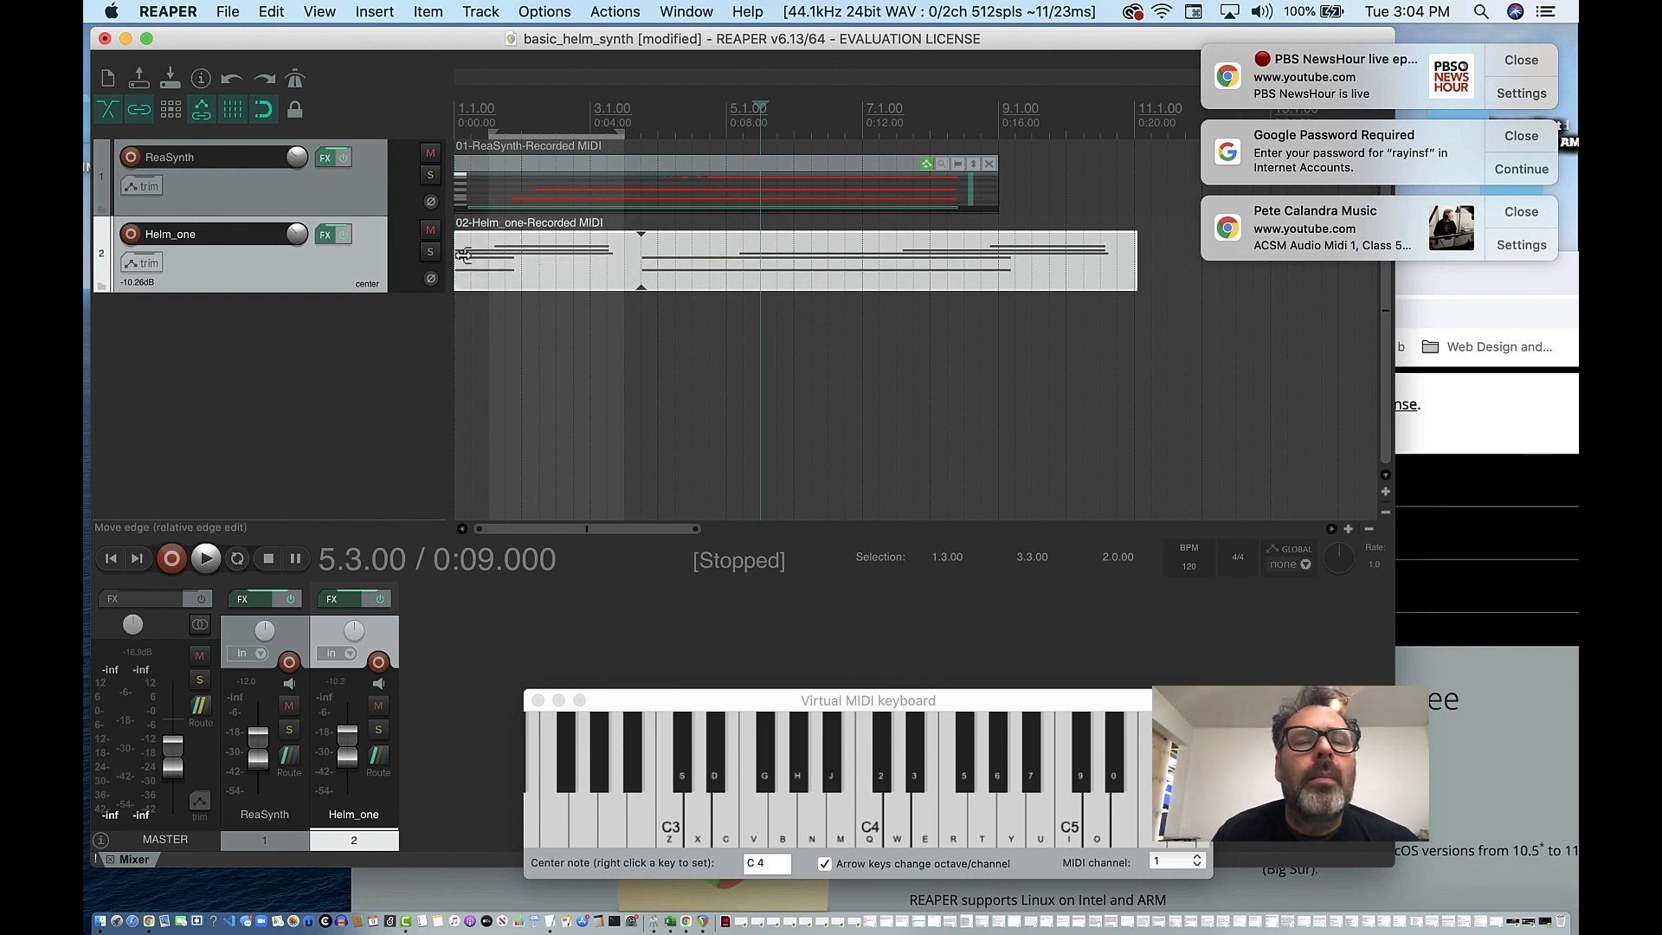
drag(453, 252, 639, 260)
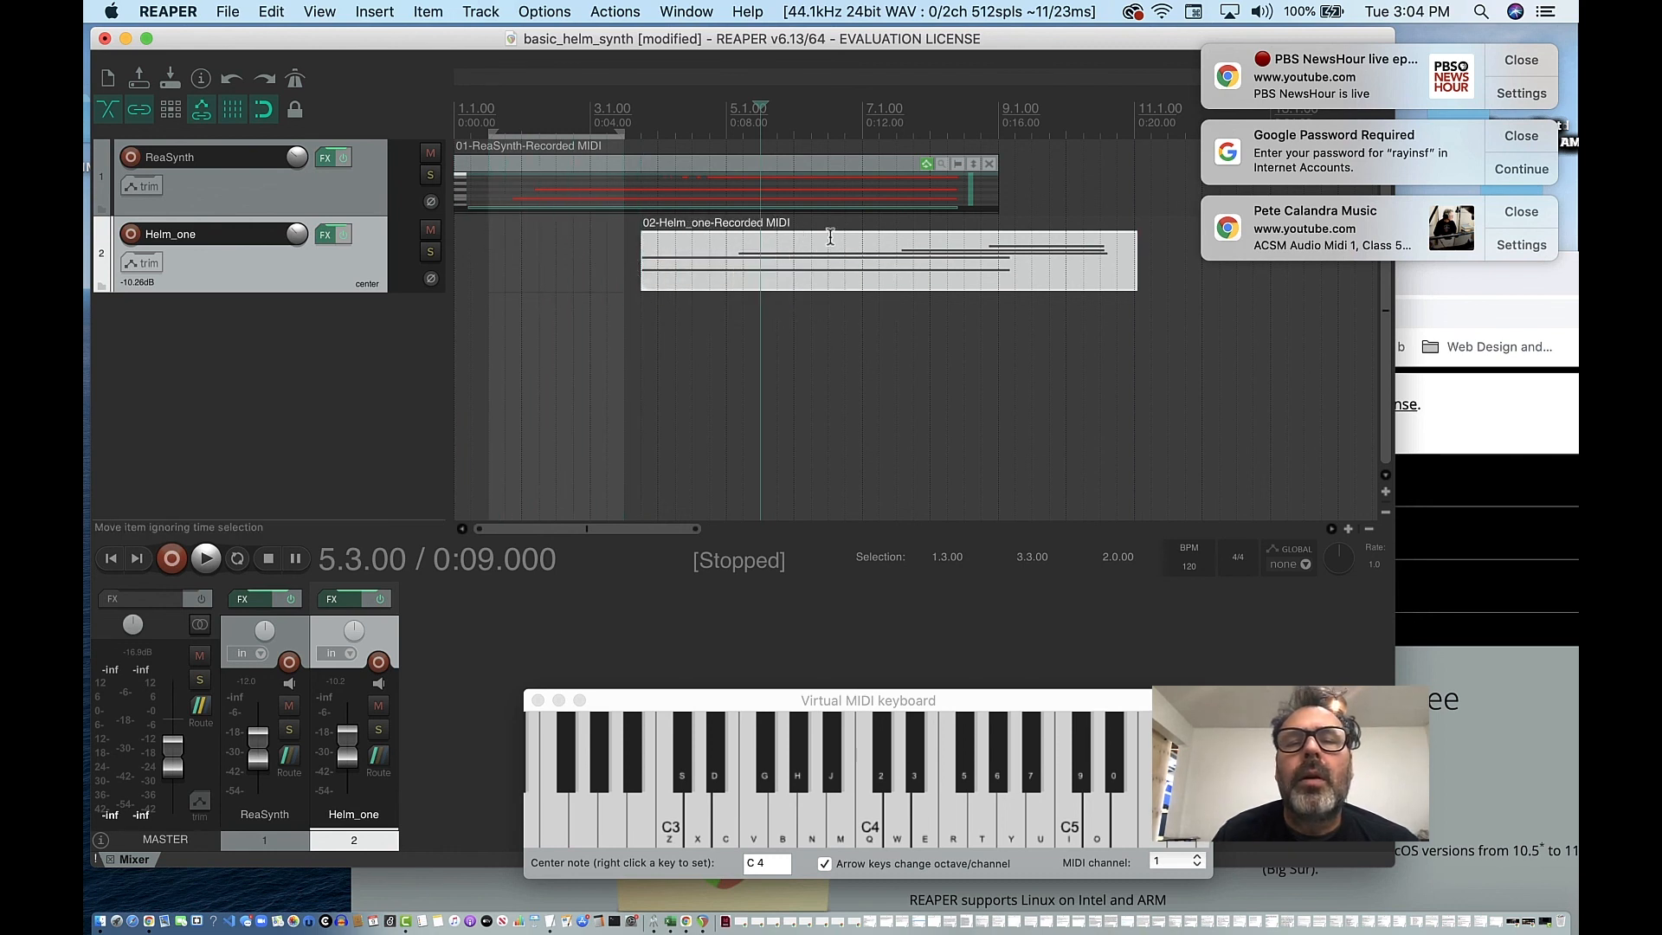
drag(830, 232, 663, 251)
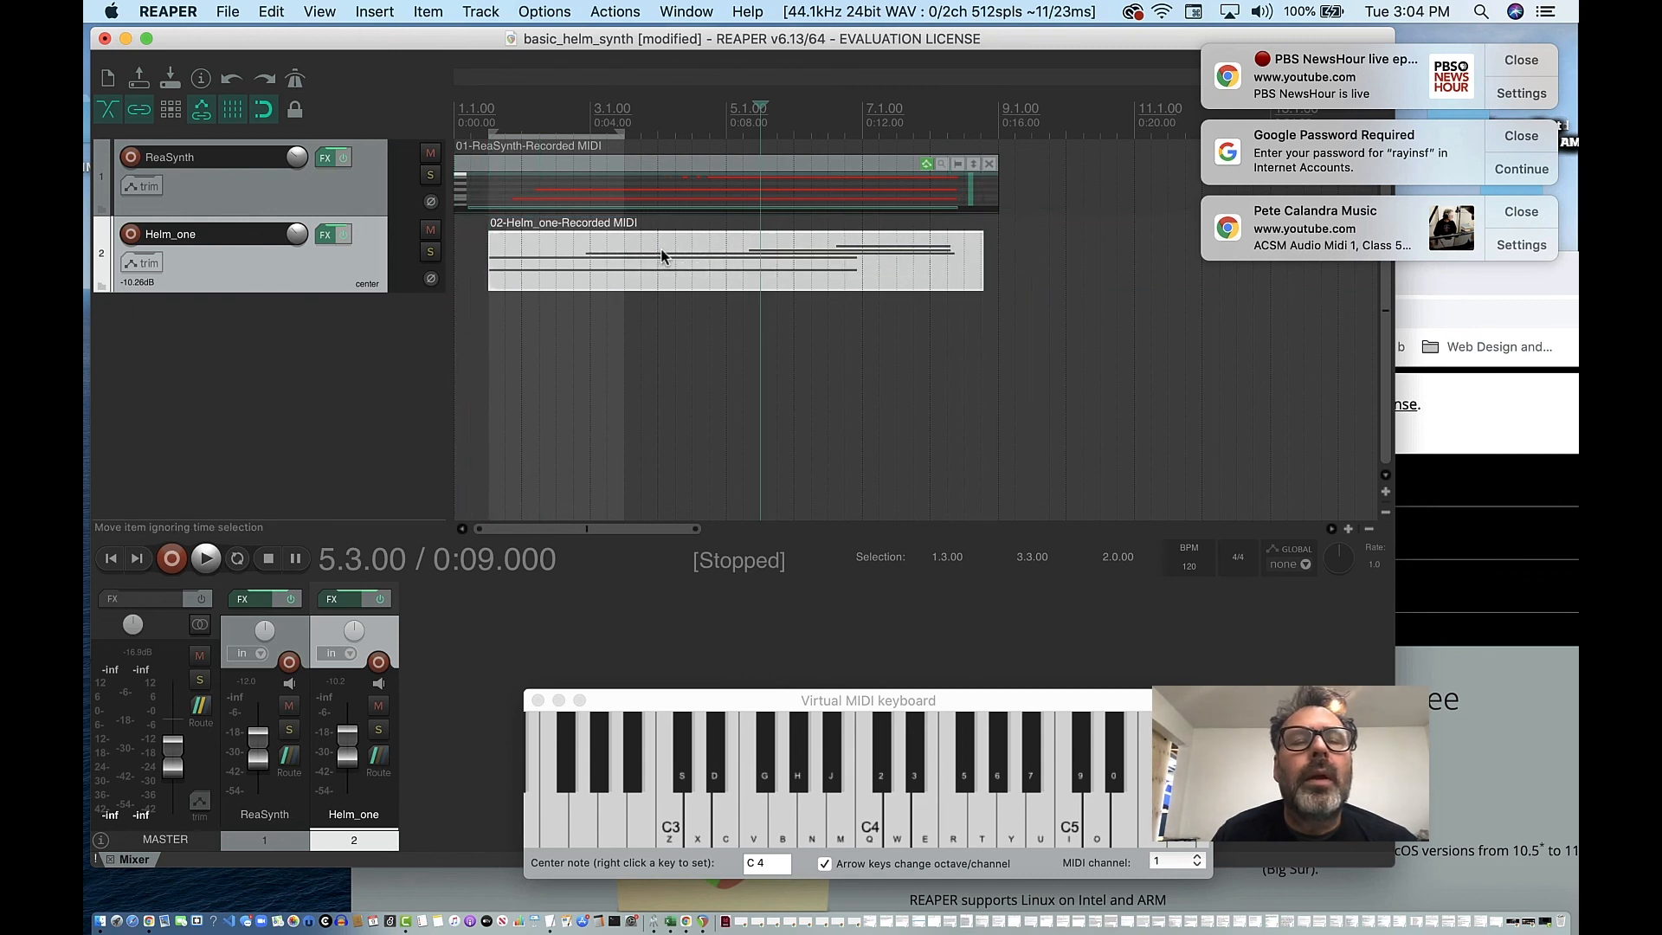
click(459, 179)
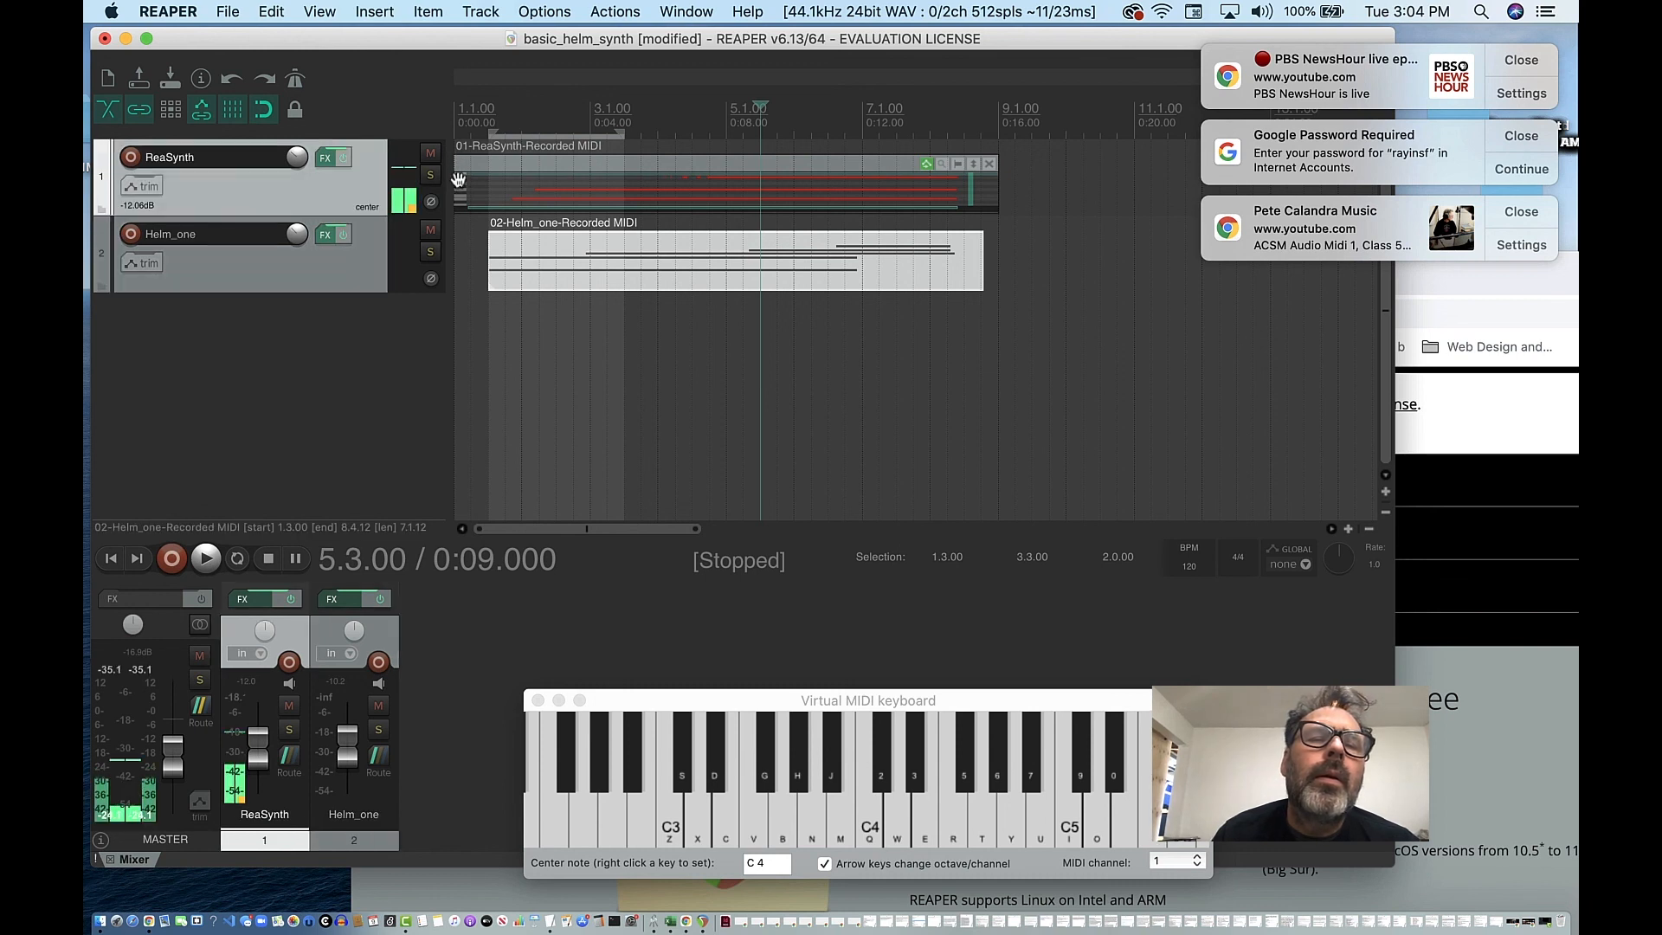